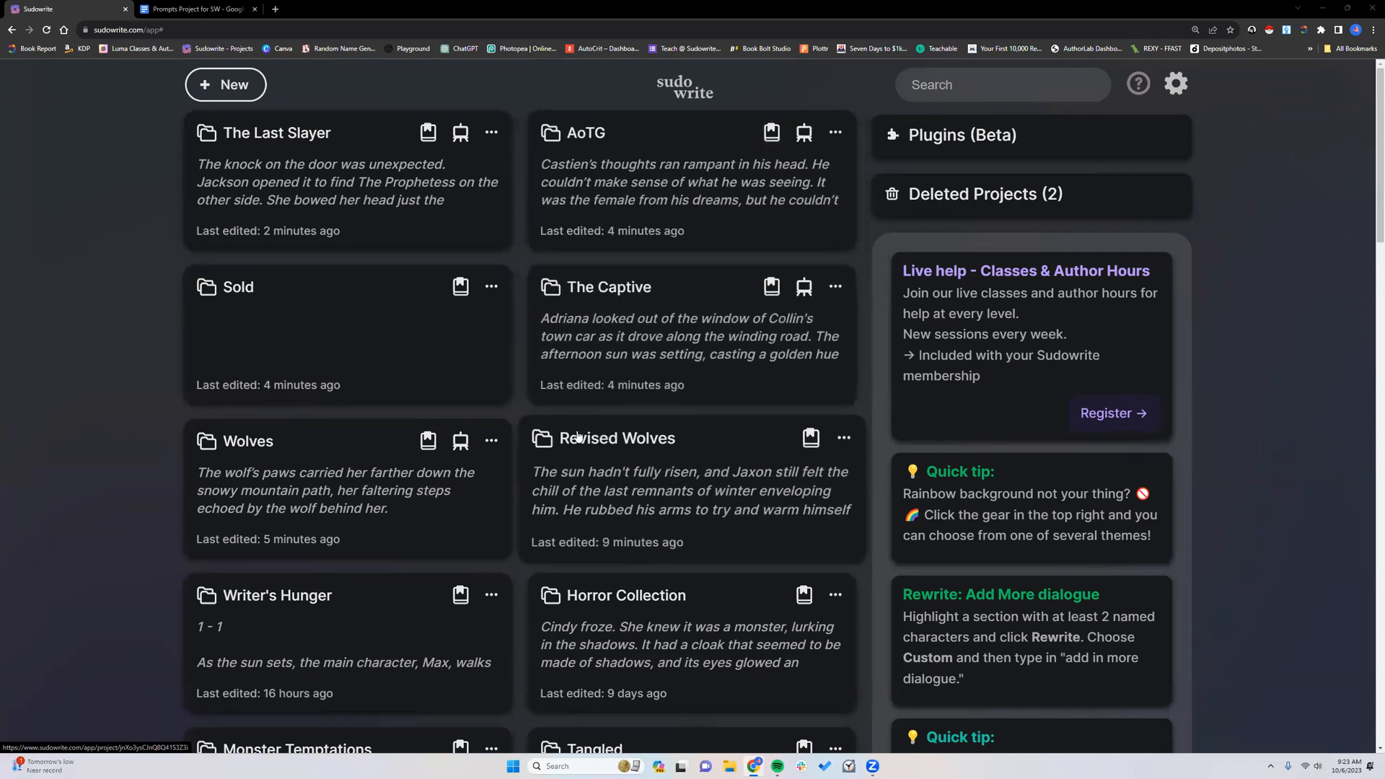
# - Open the Wolves project from the project list and locate its Story Bible entry
pyautogui.scroll(-1, 577, 435)
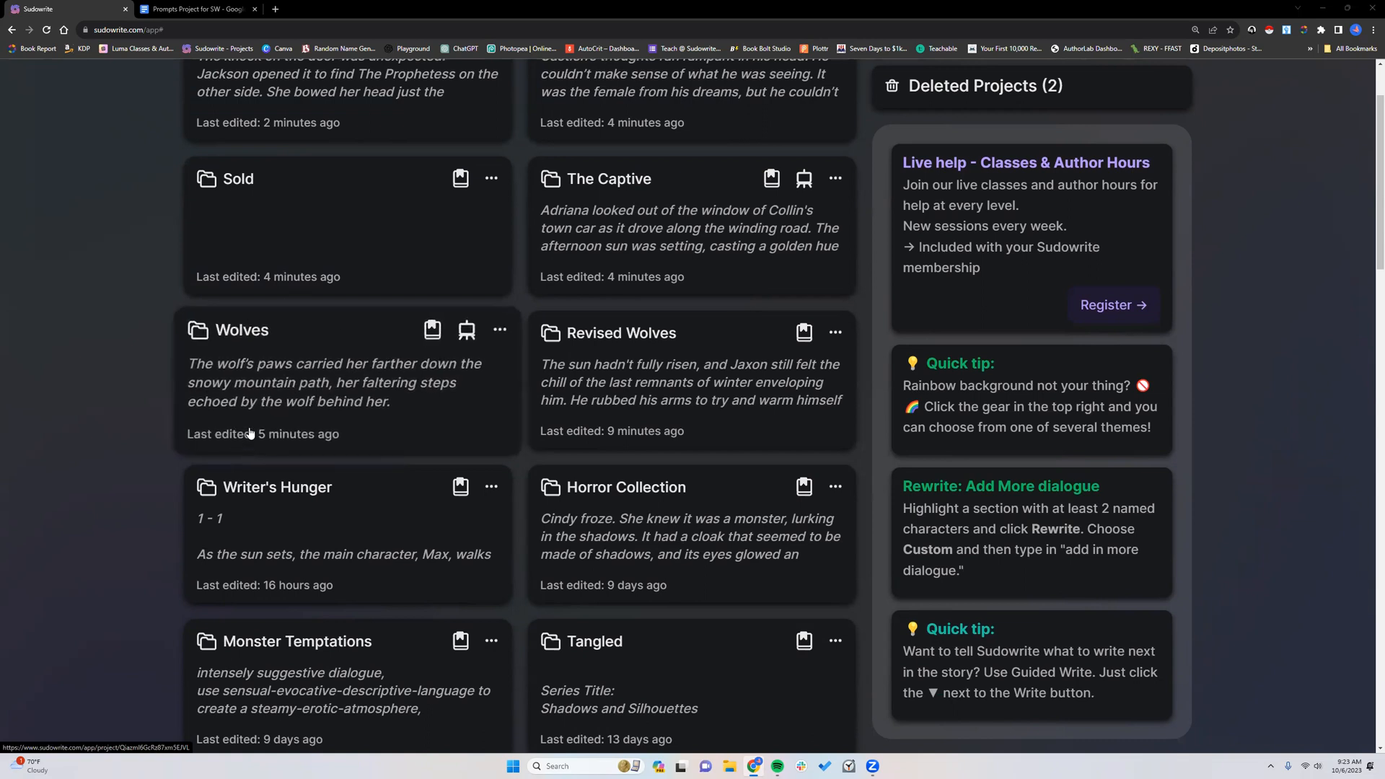
pyautogui.click(296, 363)
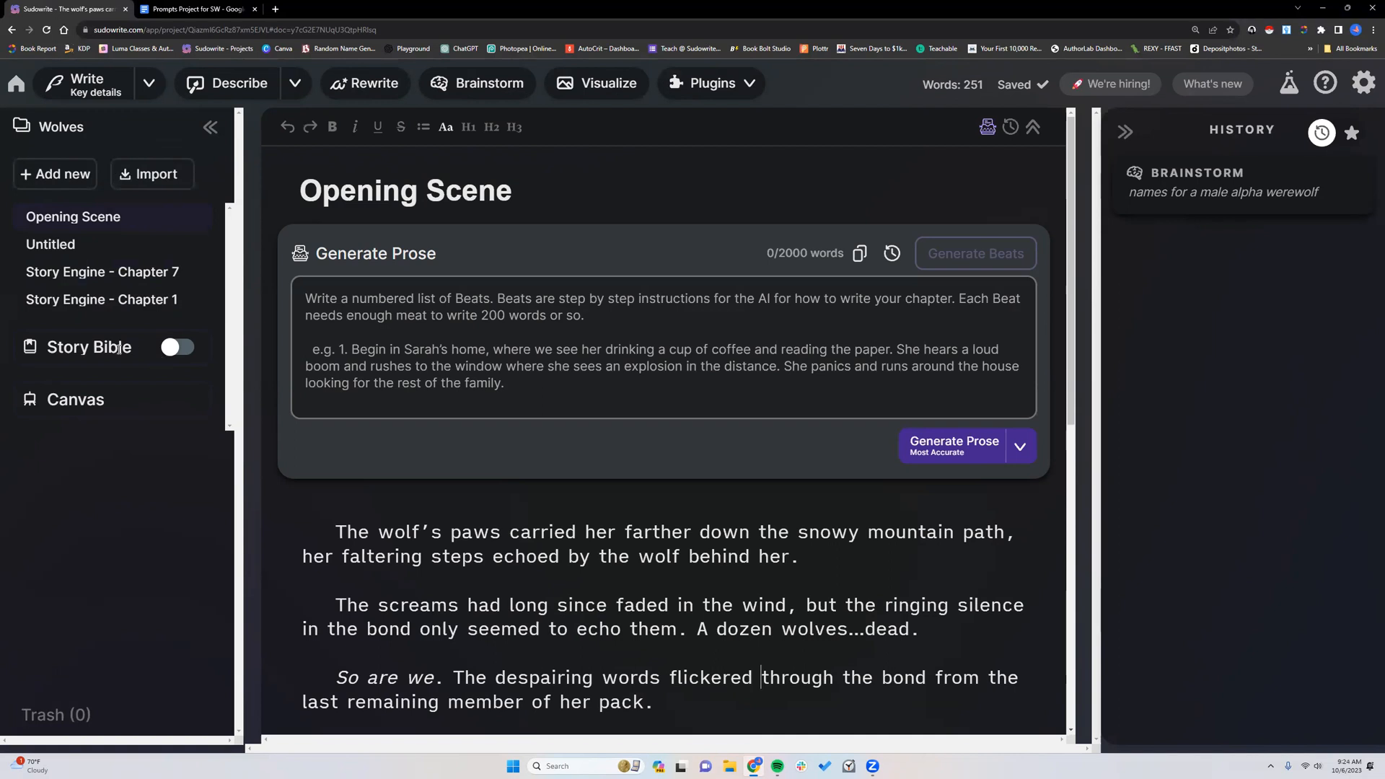
pyautogui.moveTo(45, 348); pyautogui.dragTo(136, 350)
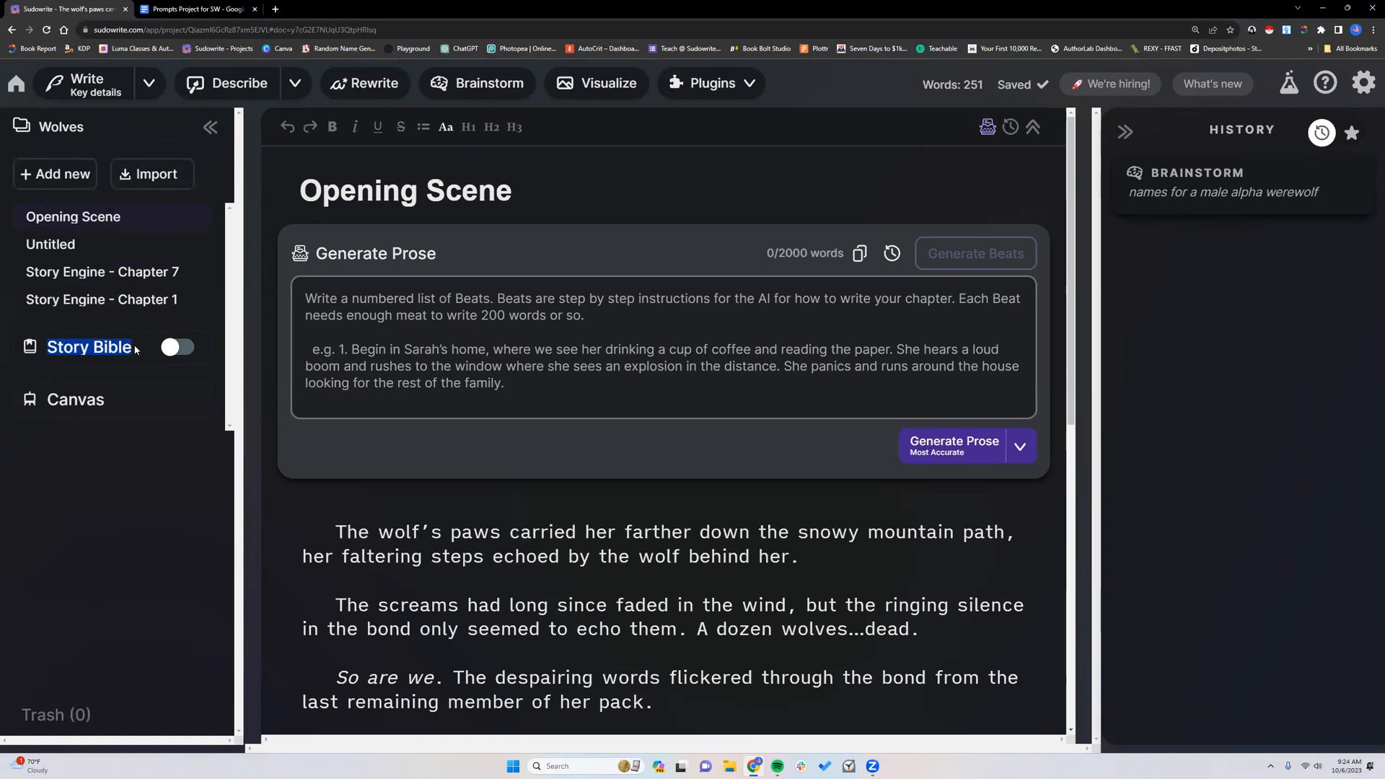
pyautogui.click(59, 349)
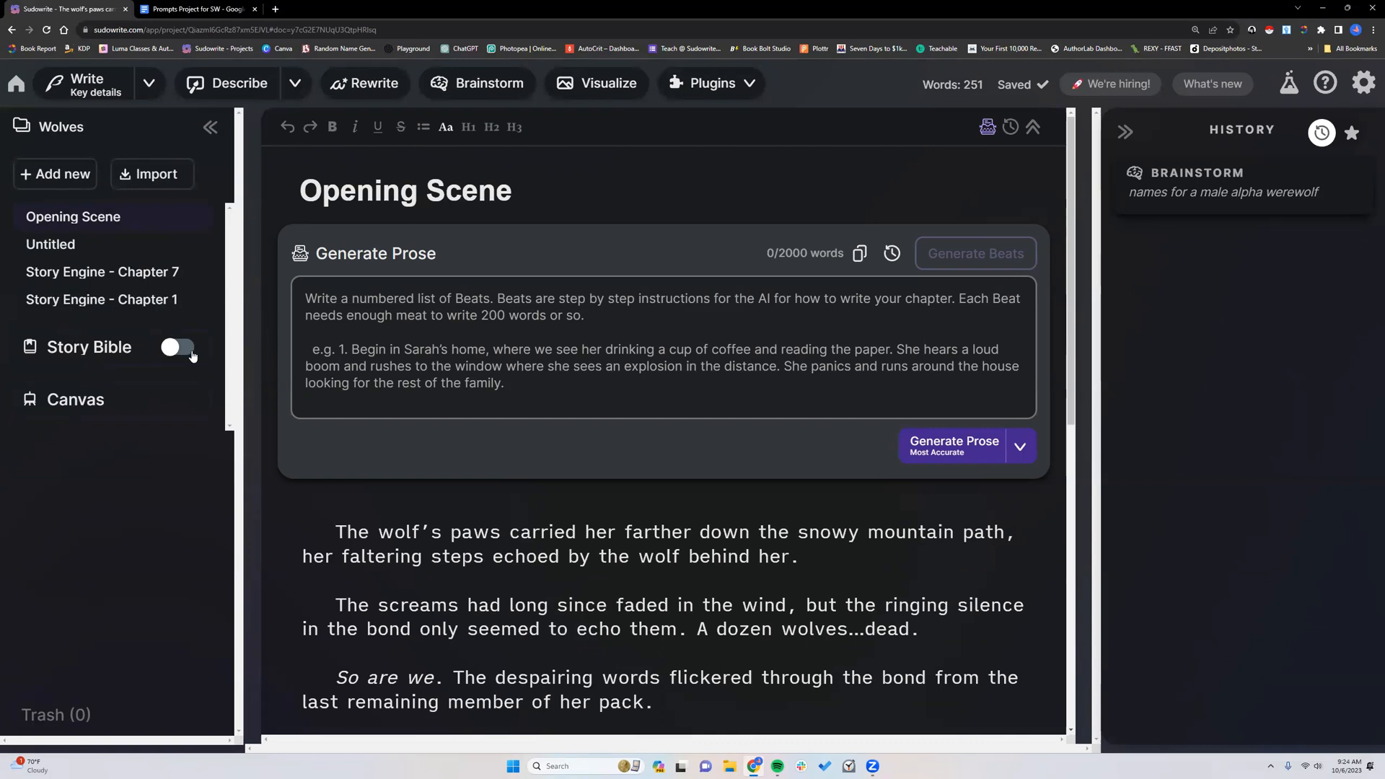
# - Read through the Opening Scene document down to its last paragraph and return to its beginning
pyautogui.scroll(-1, 498, 304)
pyautogui.scroll(1, 473, 300)
pyautogui.scroll(-8, 559, 253)
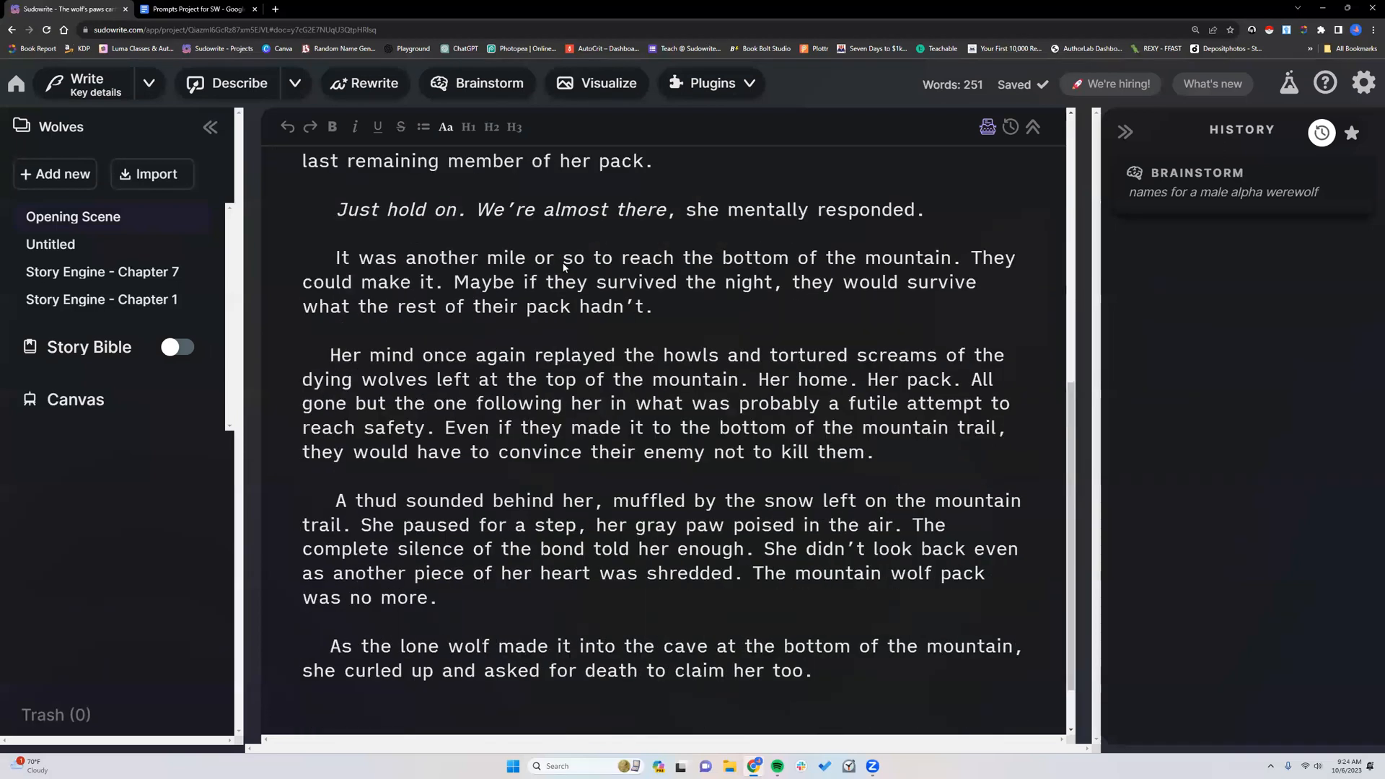
pyautogui.scroll(-1, 563, 267)
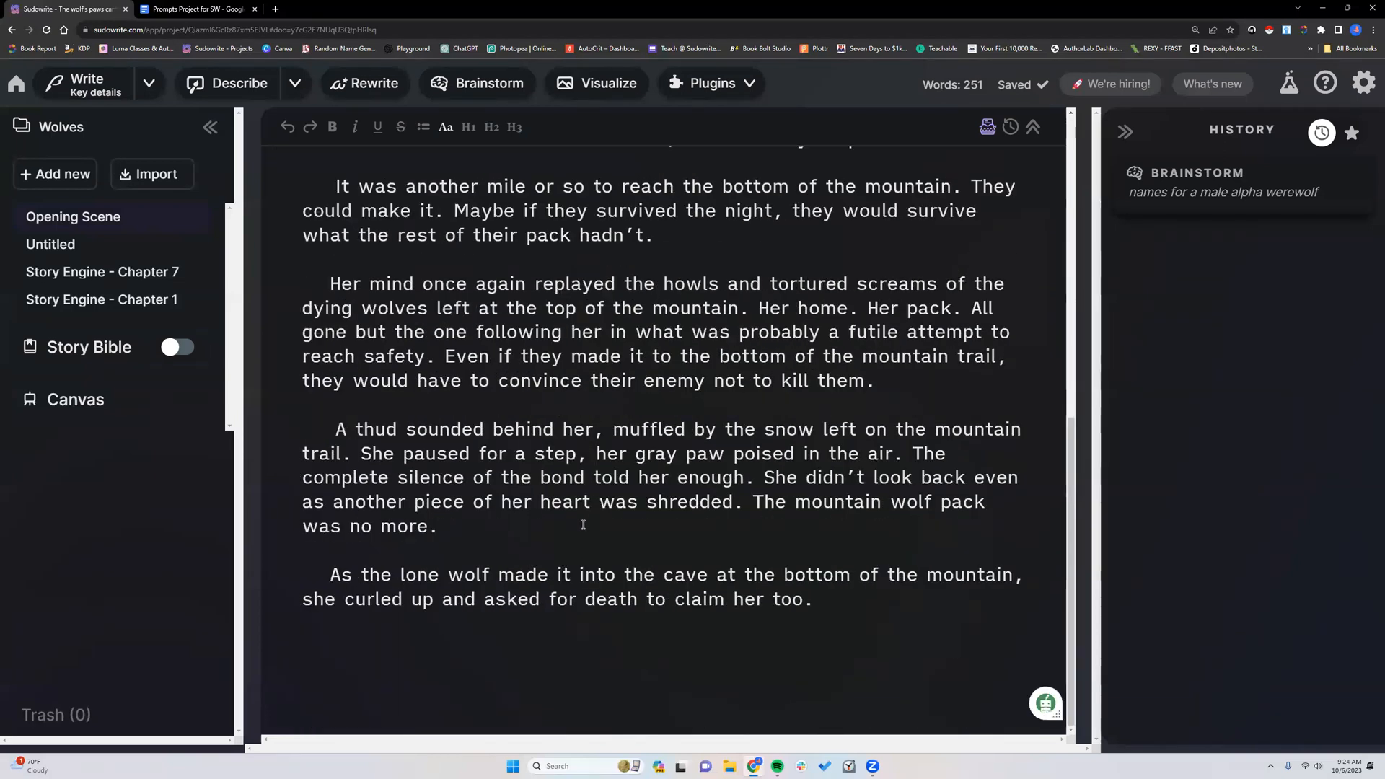
pyautogui.scroll(4, 599, 491)
pyautogui.scroll(-4, 623, 435)
pyautogui.scroll(9, 626, 443)
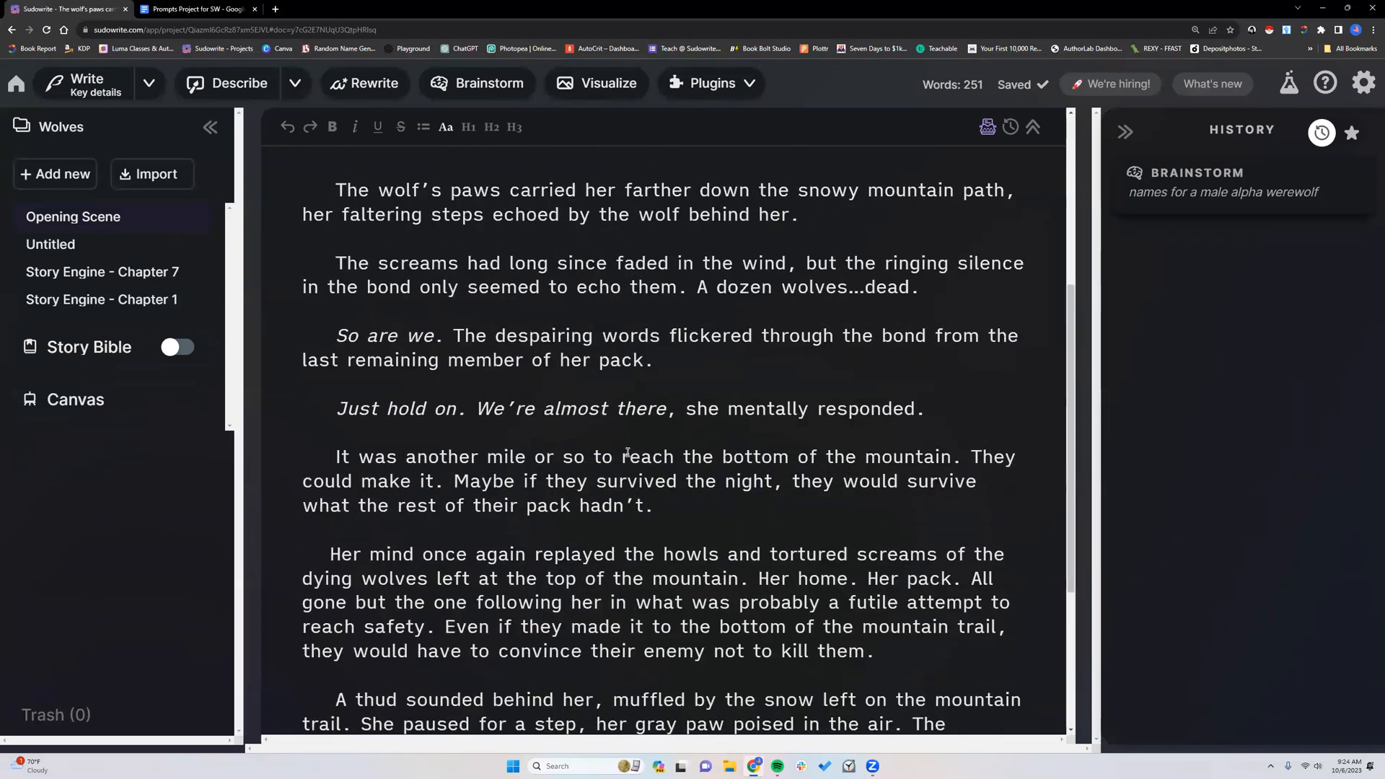
pyautogui.scroll(1, 544, 392)
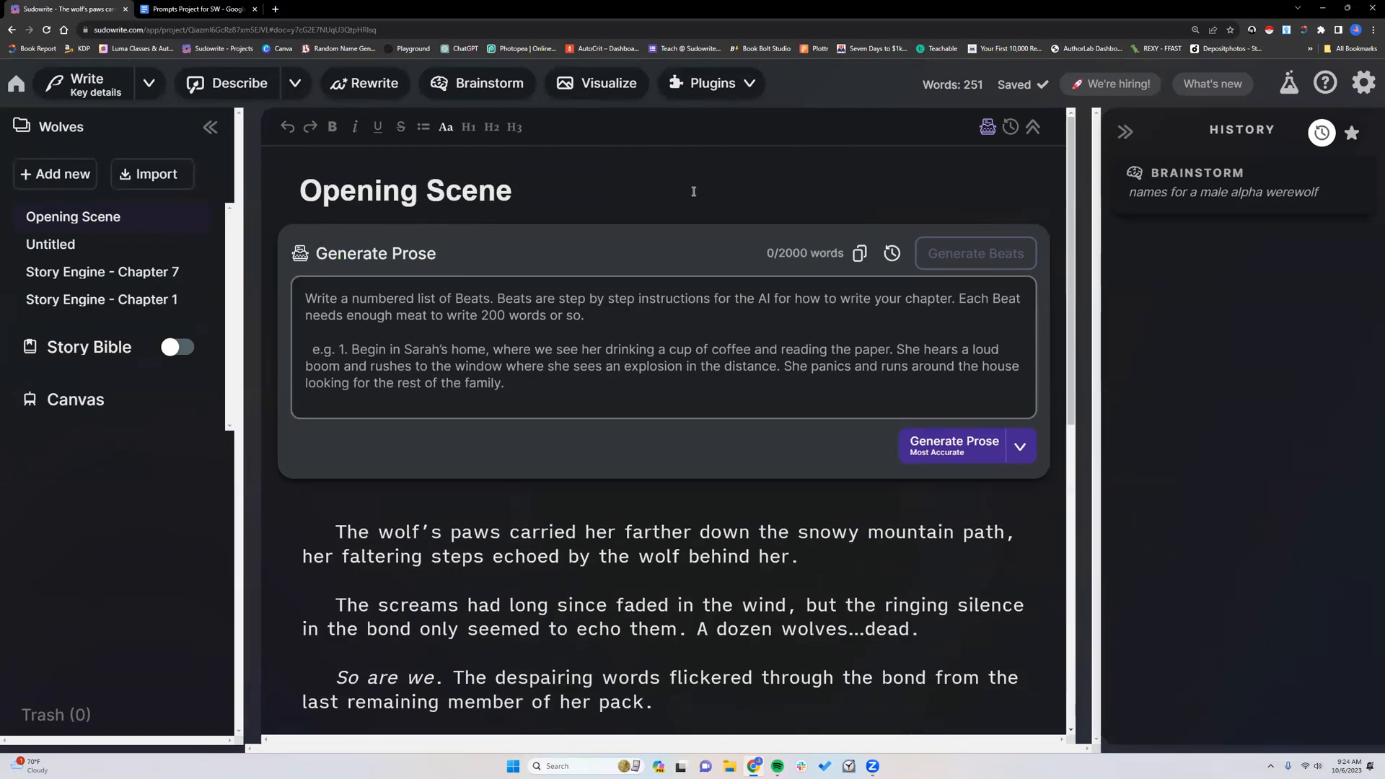
# - Toggle the Generate Prose section of the Opening Scene document and leave it hidden
pyautogui.click(987, 128)
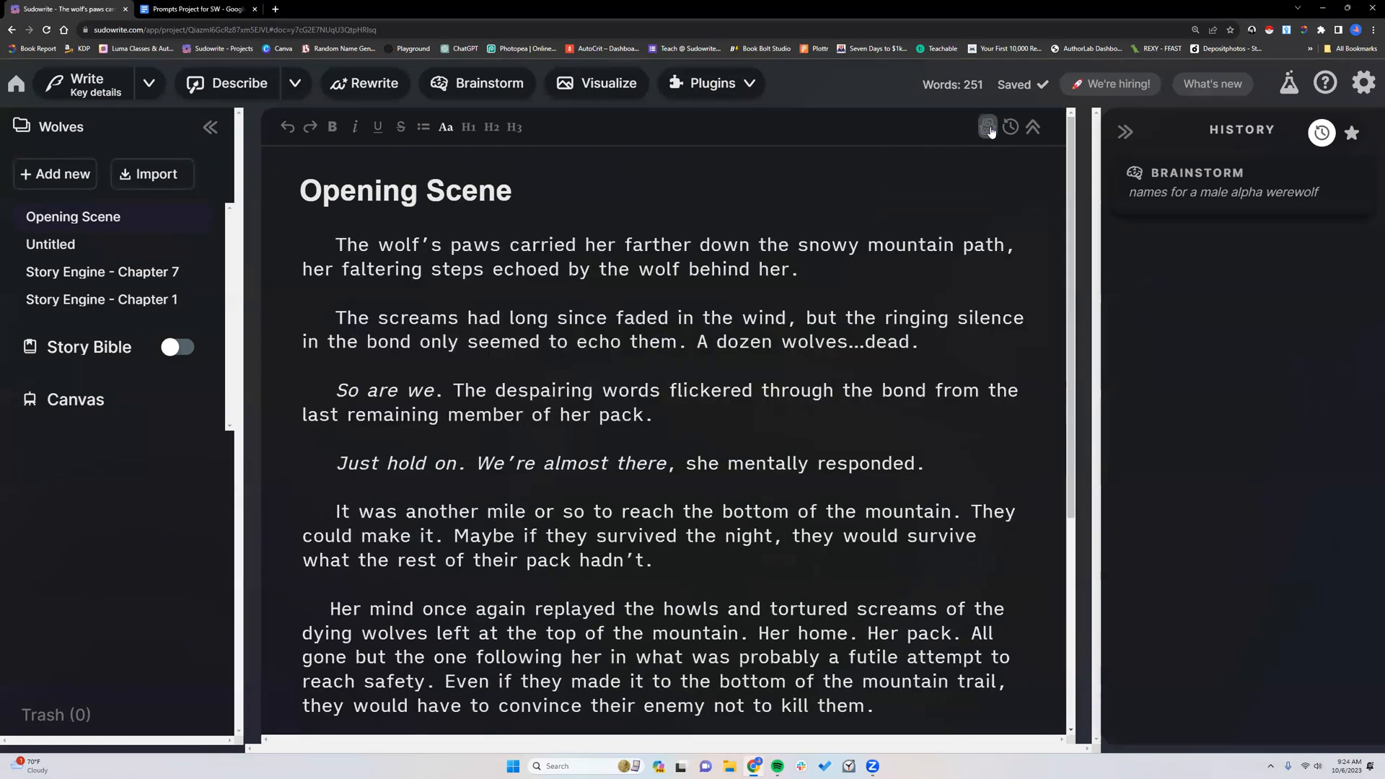
pyautogui.click(988, 129)
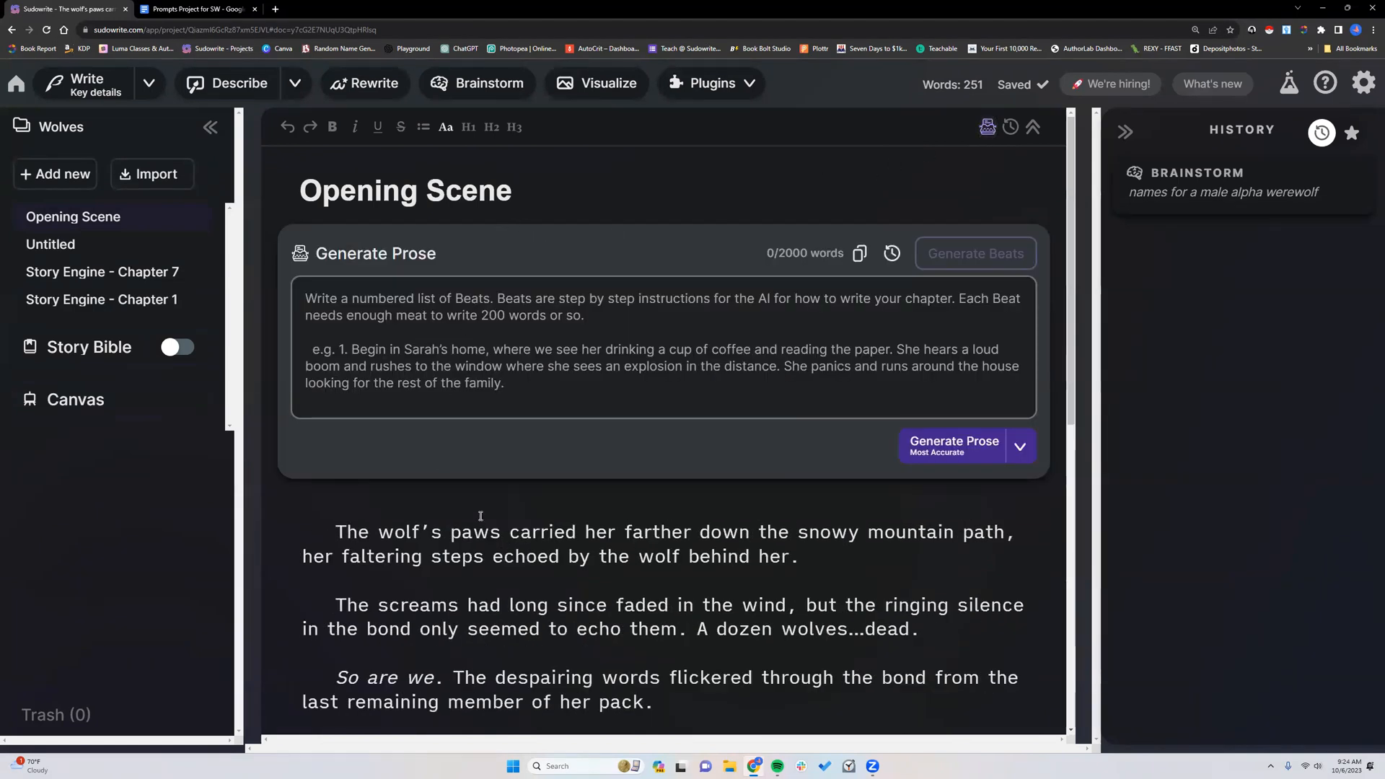
pyautogui.scroll(-2, 420, 468)
pyautogui.scroll(2, 433, 476)
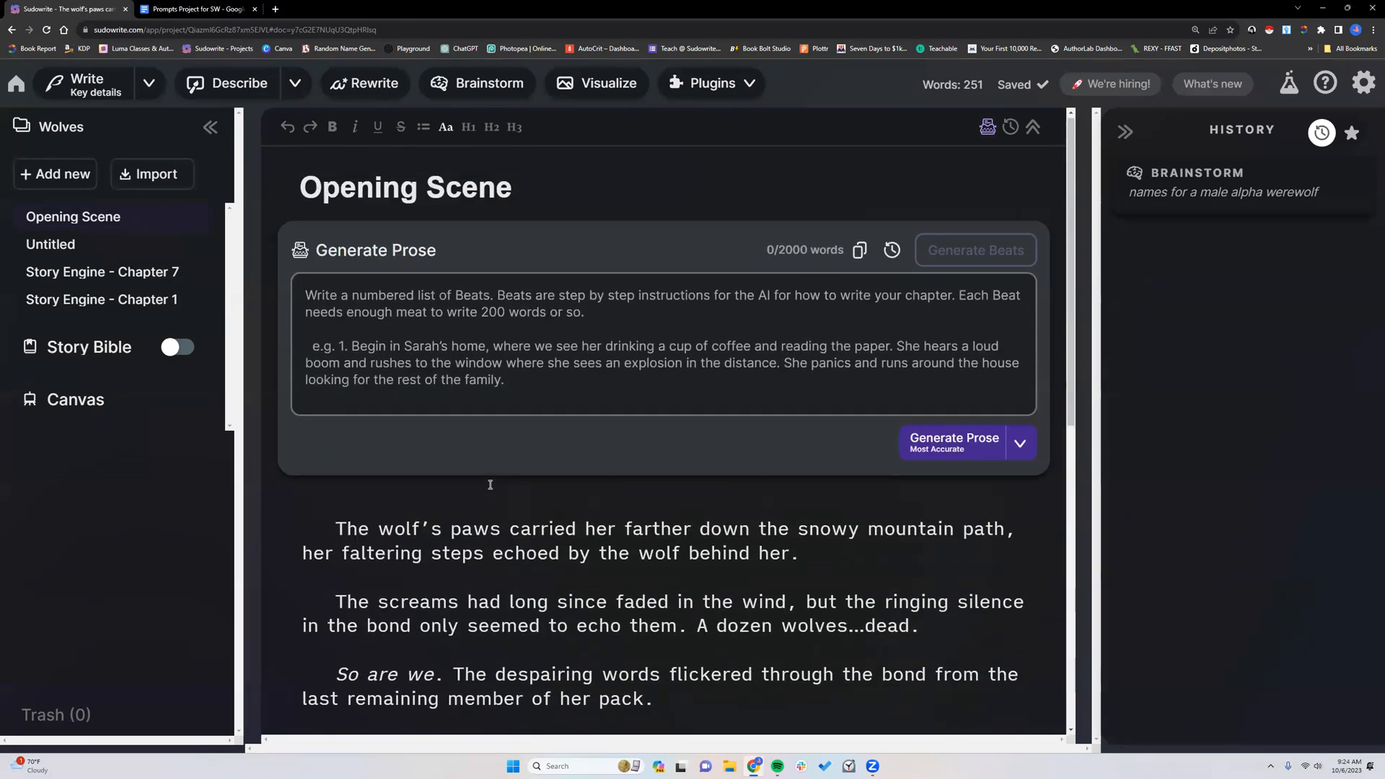
pyautogui.click(988, 129)
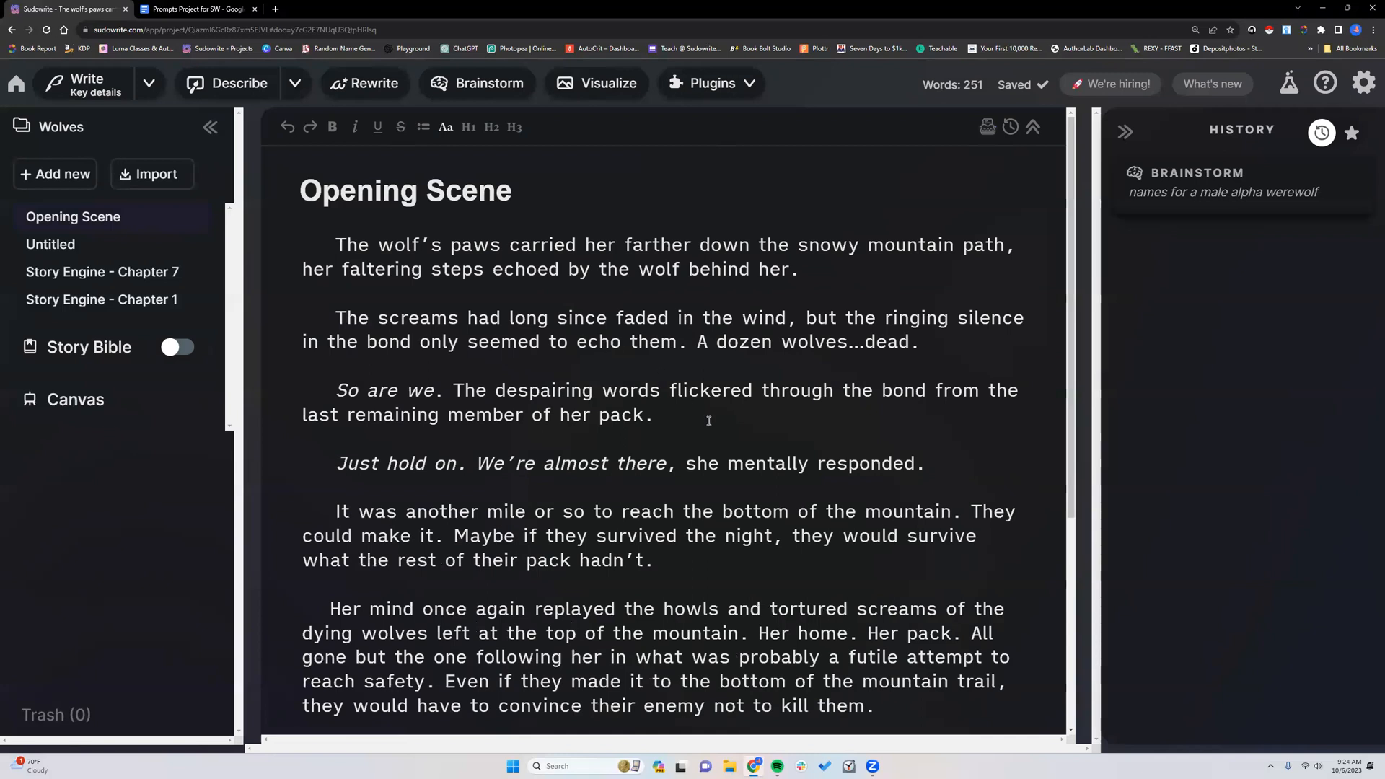
# - Examine the Opening Scene text without the Generate Prose section, including the paragraph beginning "Her mind once again replayed"
pyautogui.scroll(-5, 709, 424)
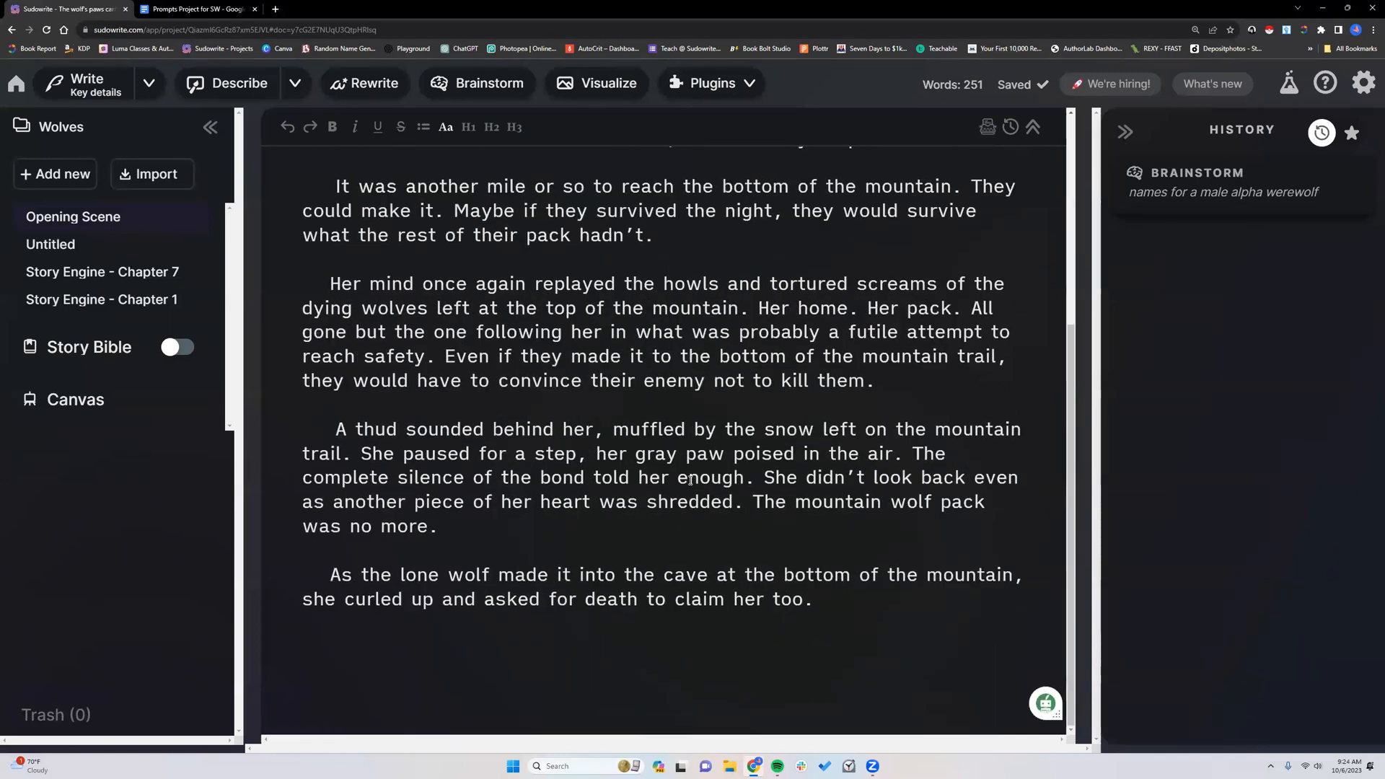
pyautogui.moveTo(330, 283); pyautogui.dragTo(428, 308)
pyautogui.moveTo(562, 319); pyautogui.dragTo(876, 381)
pyautogui.click(900, 386)
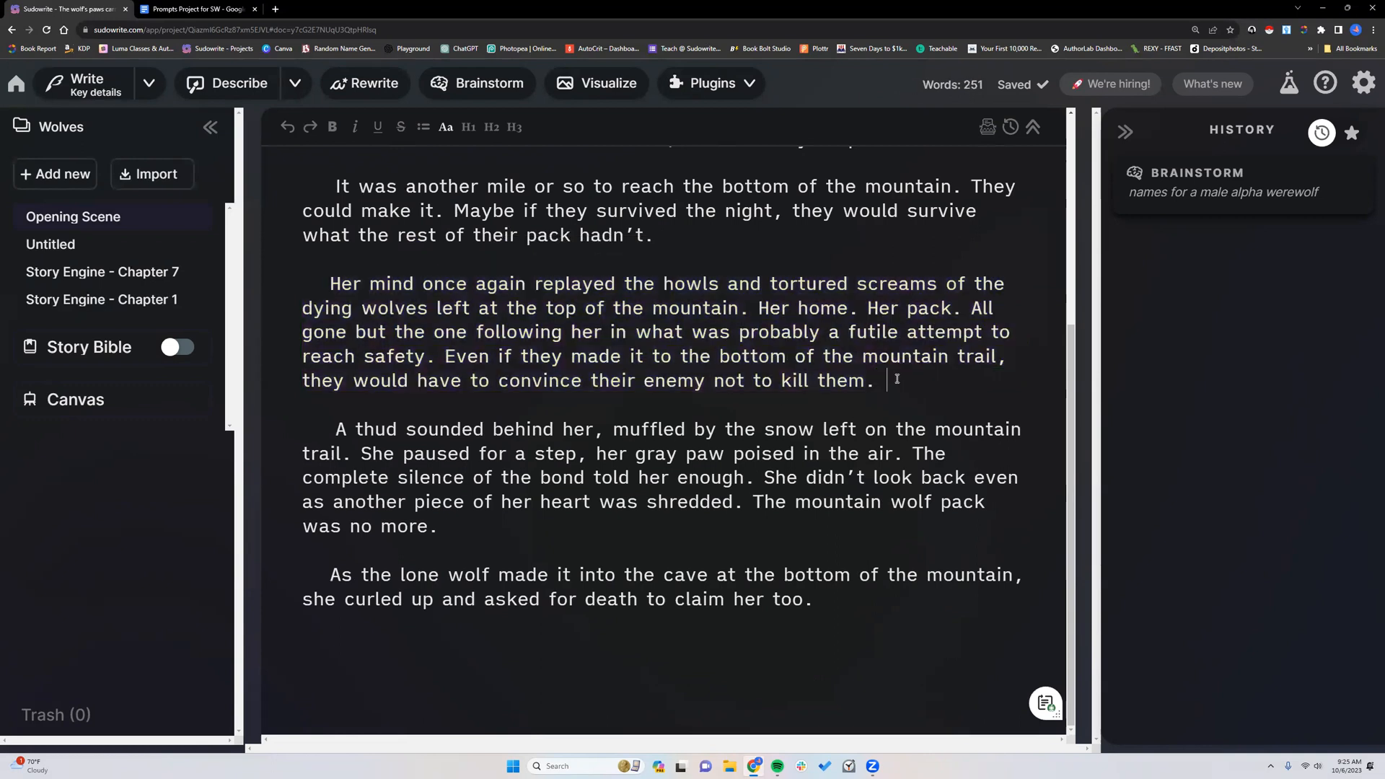
pyautogui.scroll(5, 685, 394)
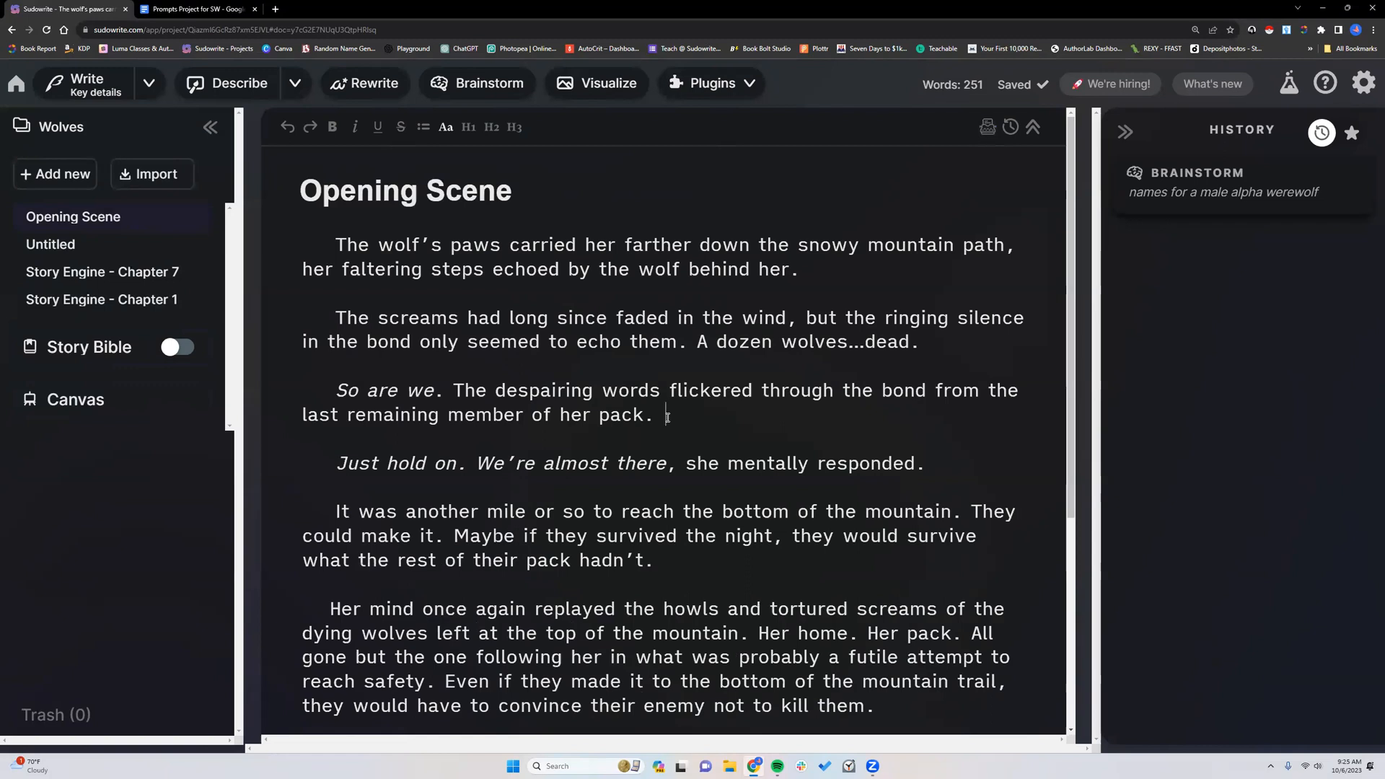
pyautogui.scroll(-2, 563, 417)
pyautogui.scroll(-3, 569, 420)
pyautogui.scroll(5, 573, 426)
# - Collapse the project sidebar, the History panel and the toolbars to leave only the writing area
pyautogui.click(210, 129)
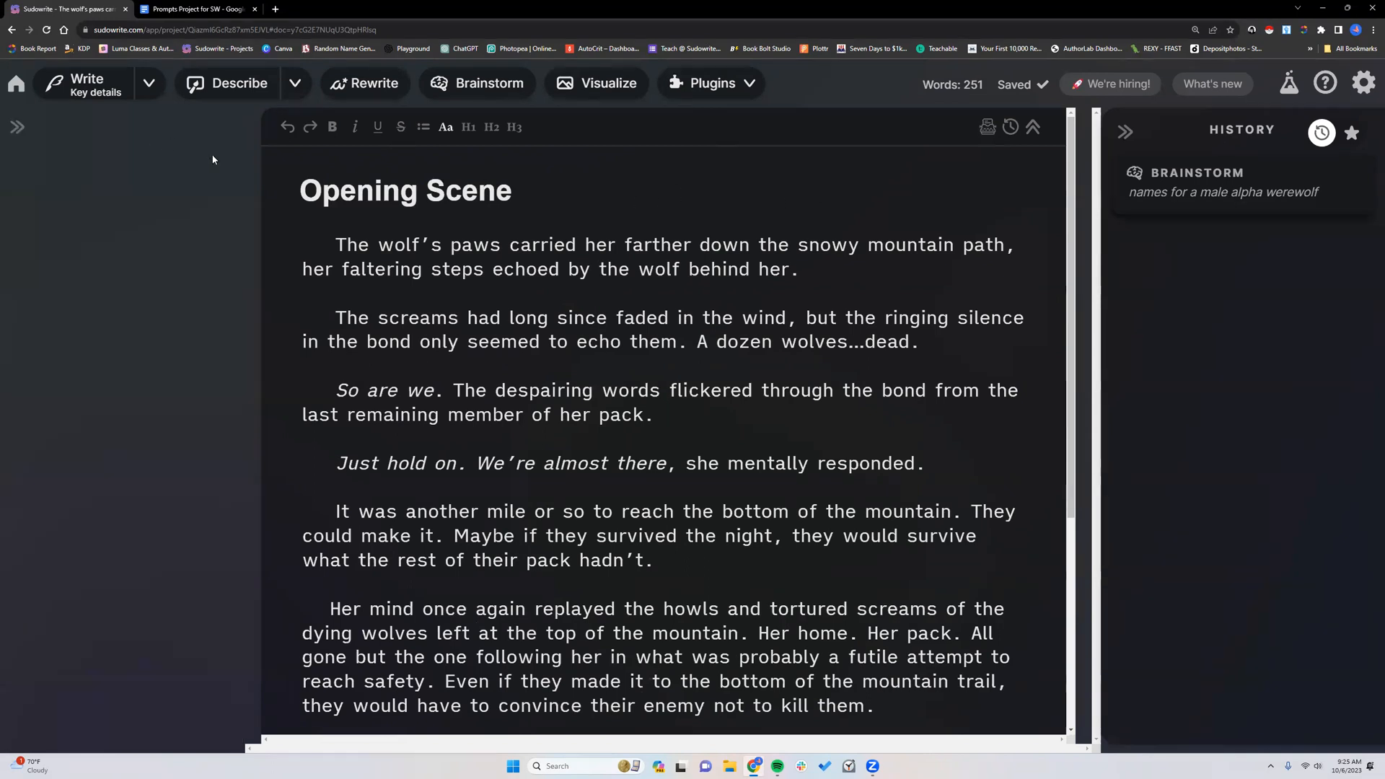
pyautogui.click(1125, 132)
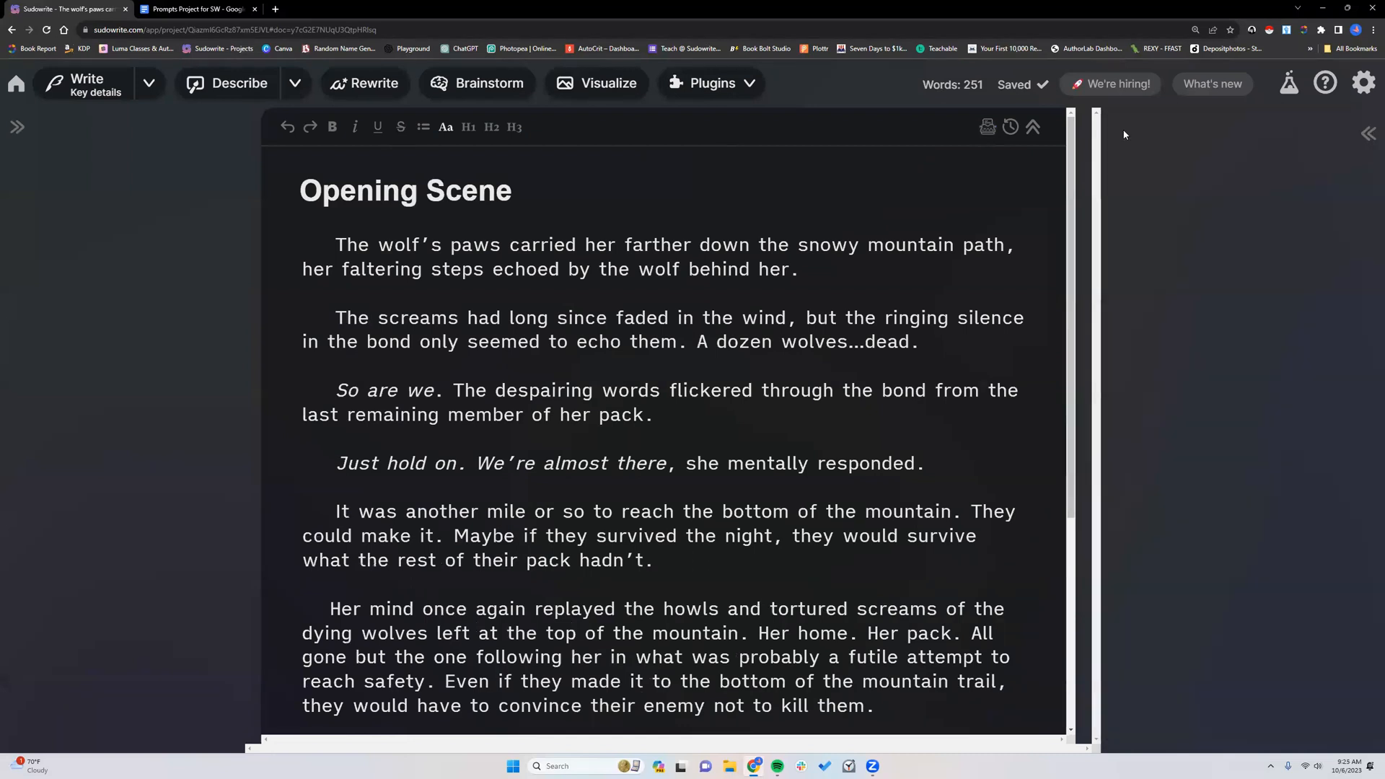
pyautogui.click(1032, 129)
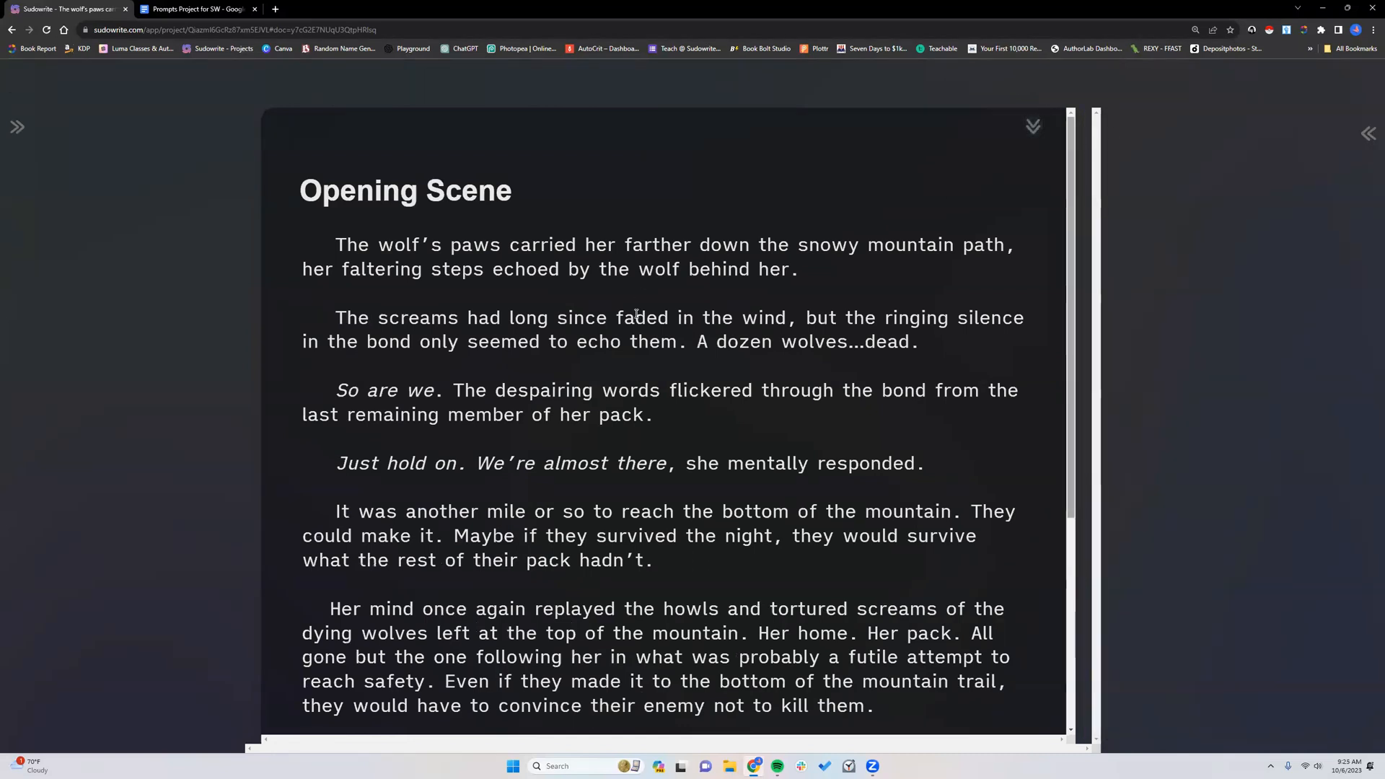
# - Try widening the writing area on both sides to nearly fill the window, and narrow it back to a central column
pyautogui.moveTo(1086, 201); pyautogui.dragTo(1302, 211)
pyautogui.moveTo(265, 245); pyautogui.dragTo(43, 256)
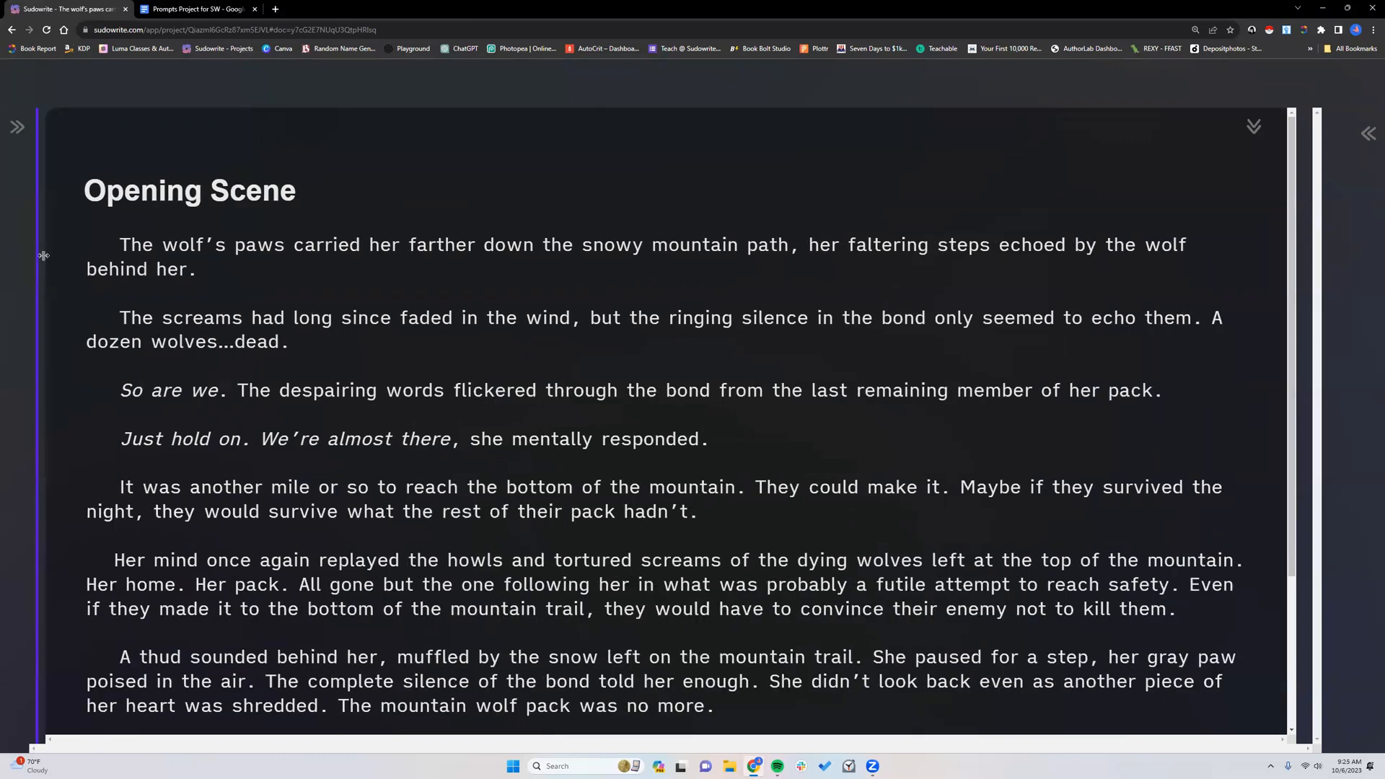
pyautogui.moveTo(44, 256); pyautogui.dragTo(259, 284)
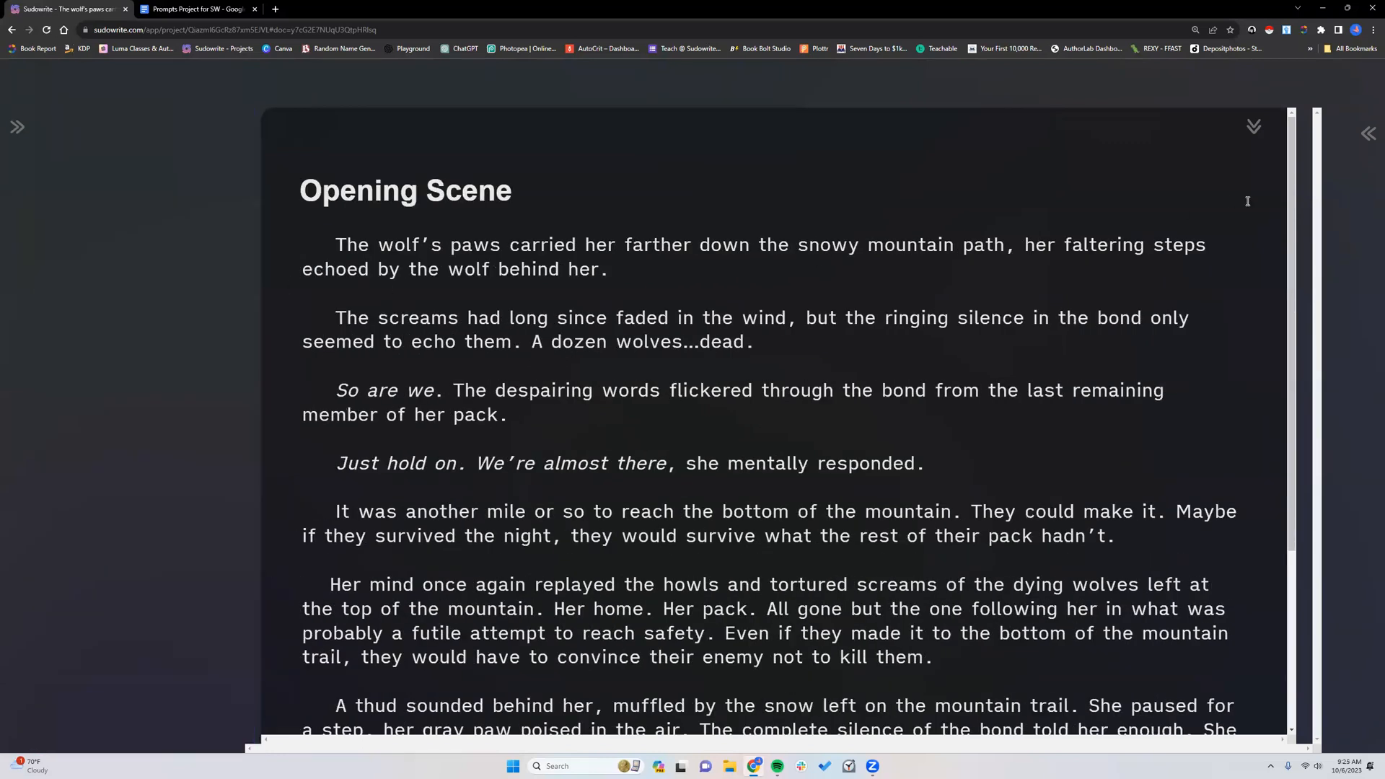
pyautogui.moveTo(1292, 211); pyautogui.dragTo(1024, 192)
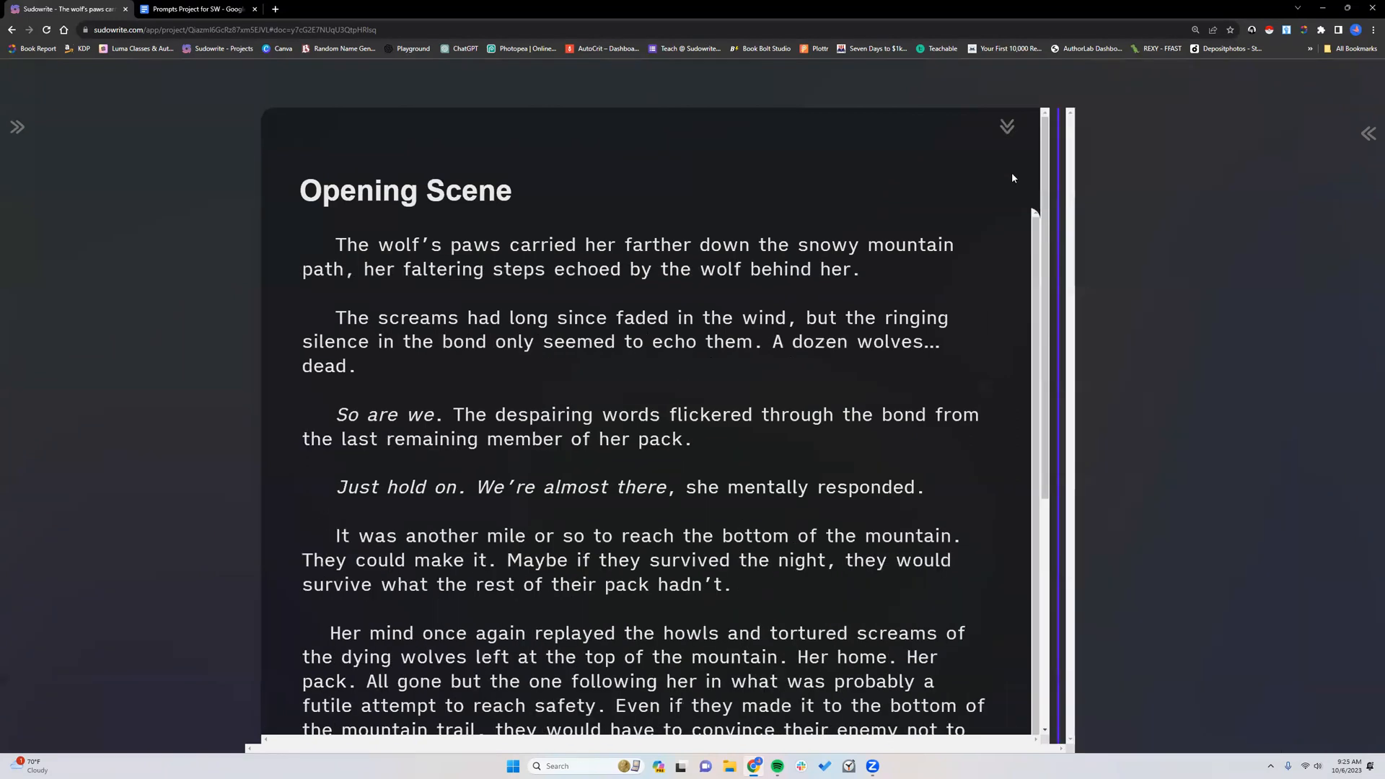
# - Restore the toolbars, the History panel and the project sidebar around the writing area
pyautogui.click(1005, 127)
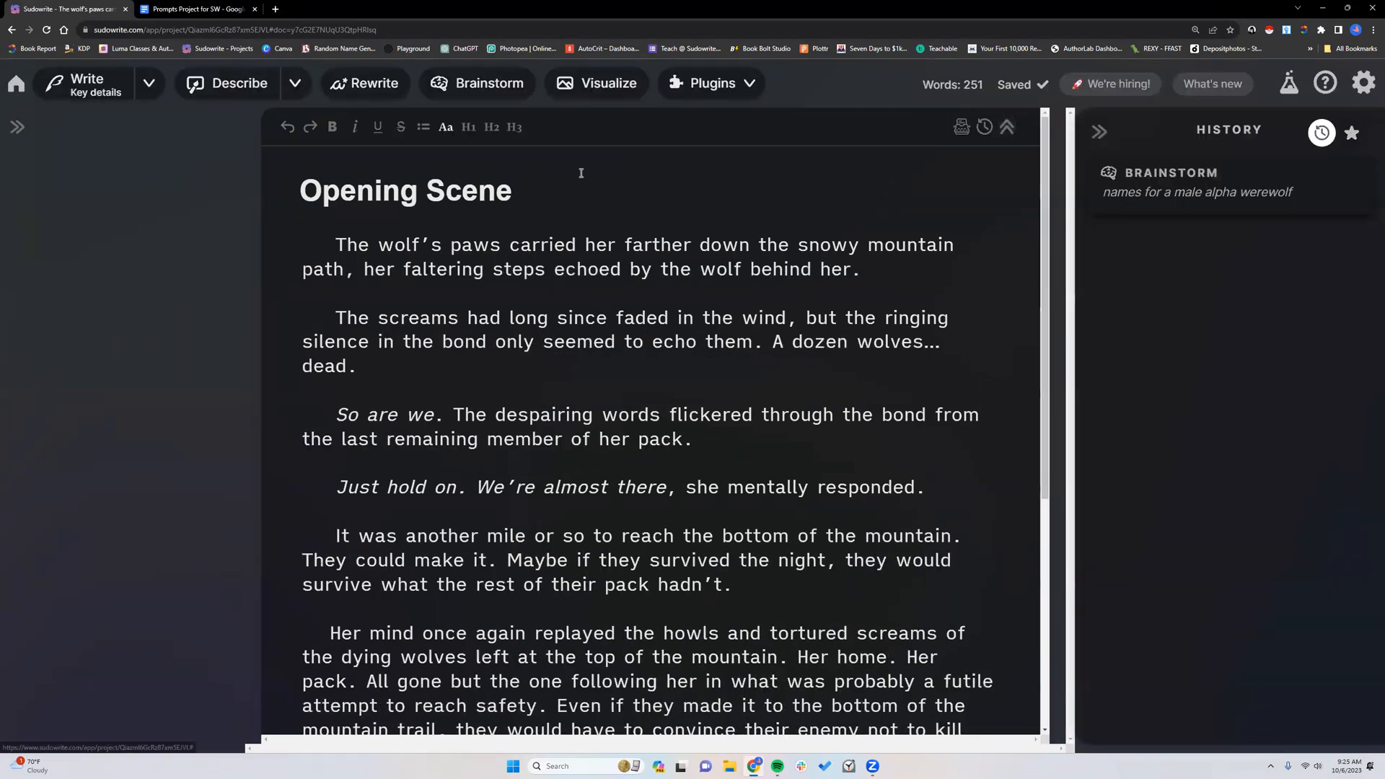
pyautogui.click(15, 128)
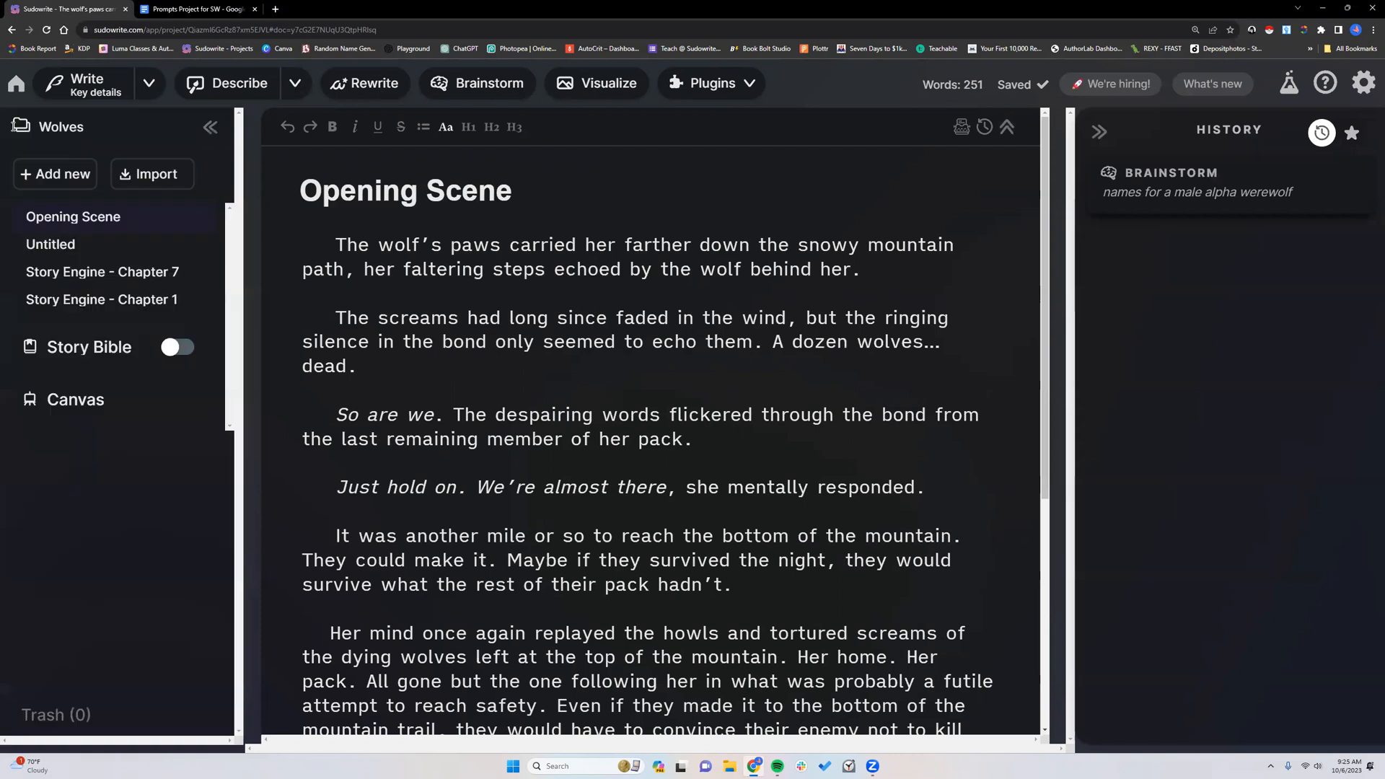
# - Review the April 25, April 27 and October 6, 2023 versions in the Opening Scene's document history and close it
pyautogui.click(985, 128)
pyautogui.click(213, 264)
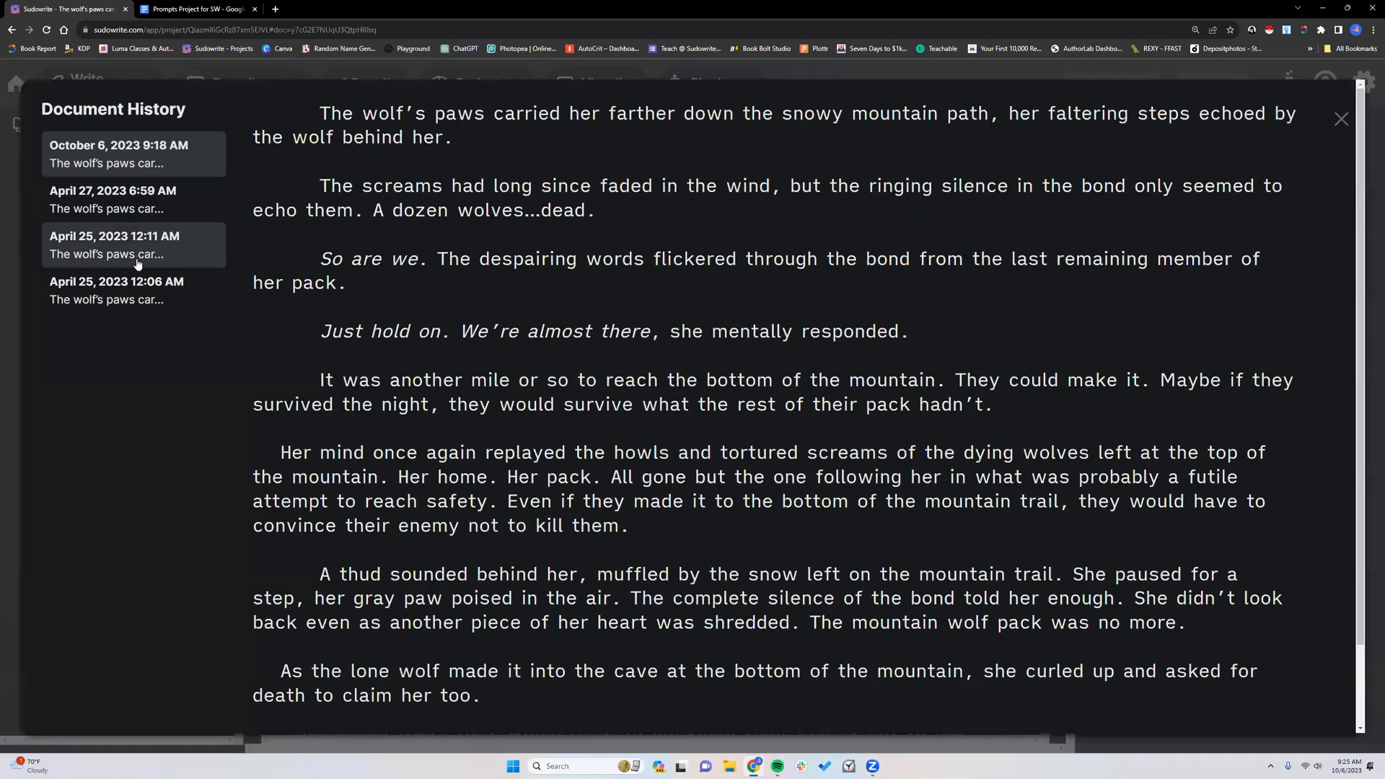
pyautogui.click(124, 292)
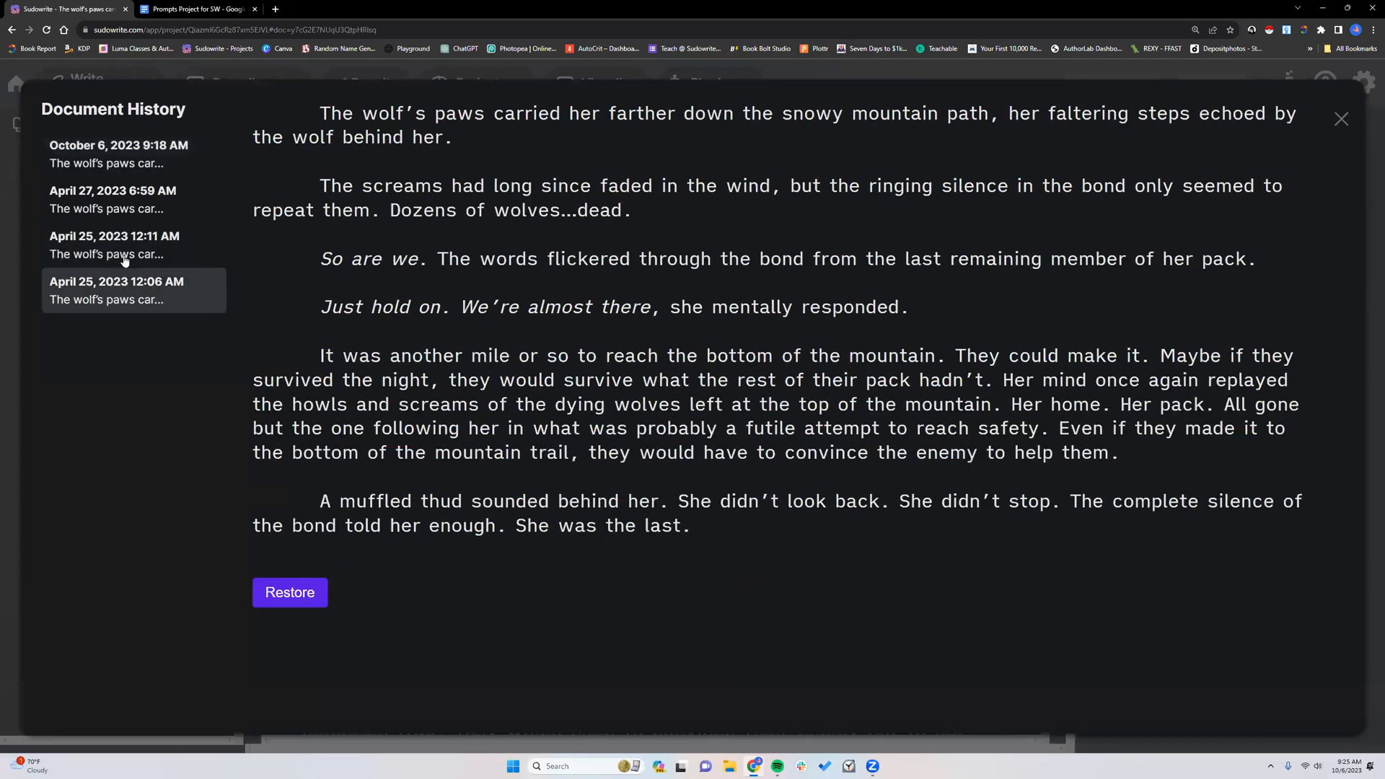
pyautogui.click(125, 249)
pyautogui.click(128, 211)
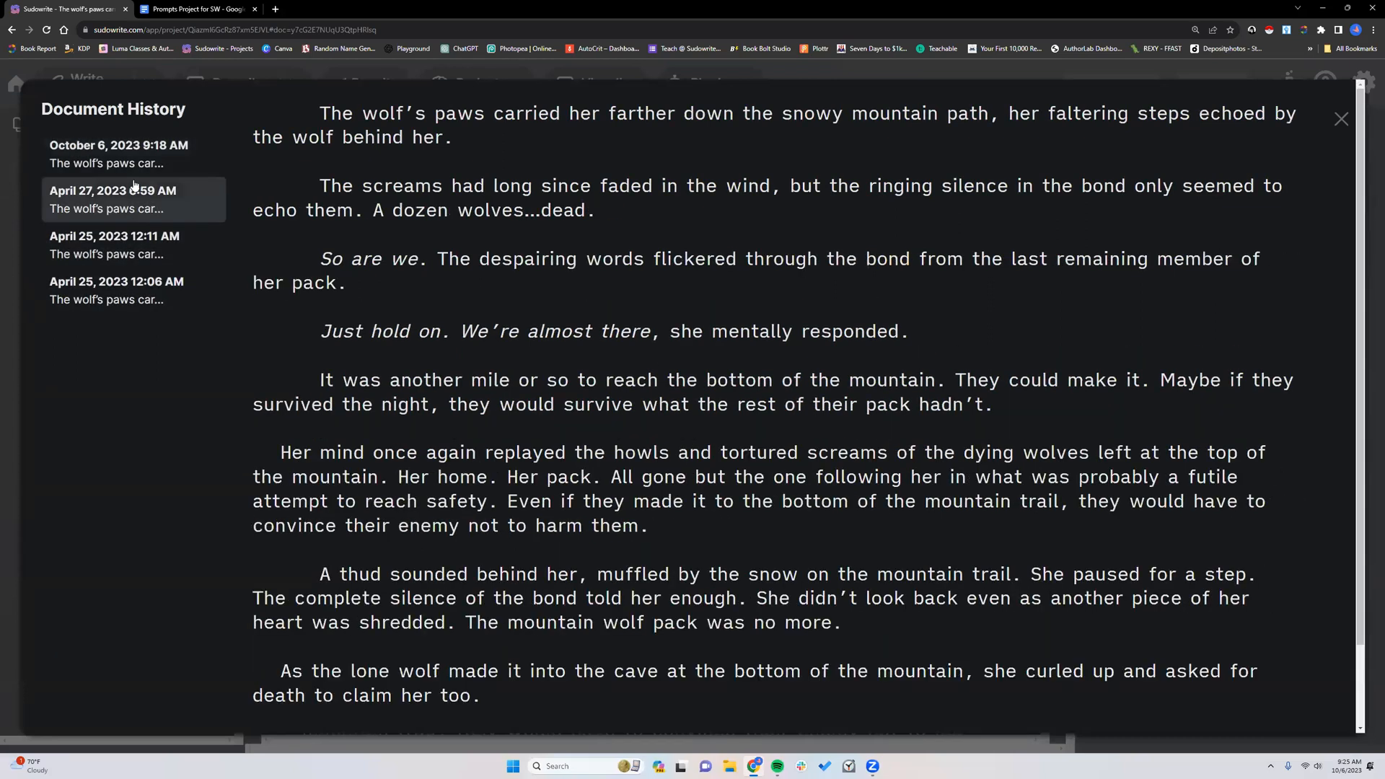
pyautogui.click(138, 173)
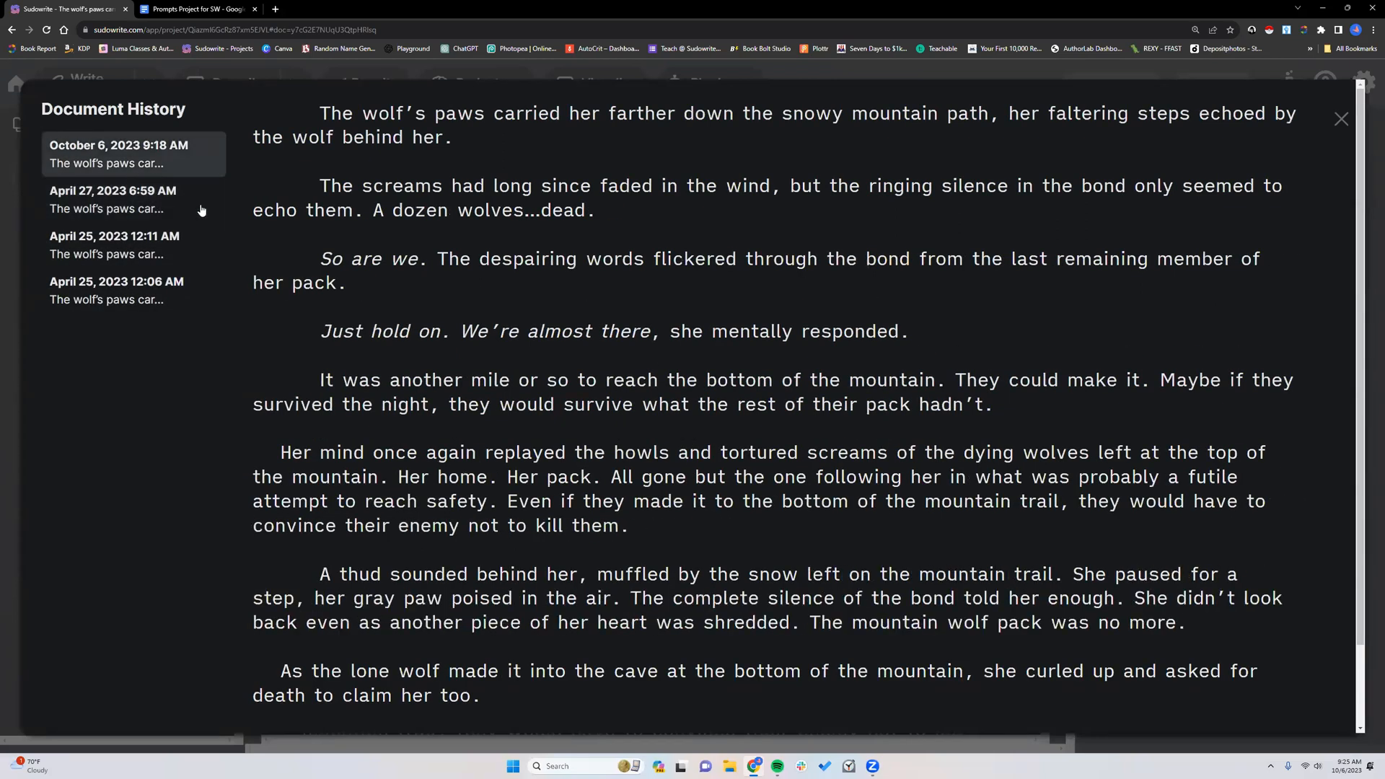
pyautogui.click(1340, 119)
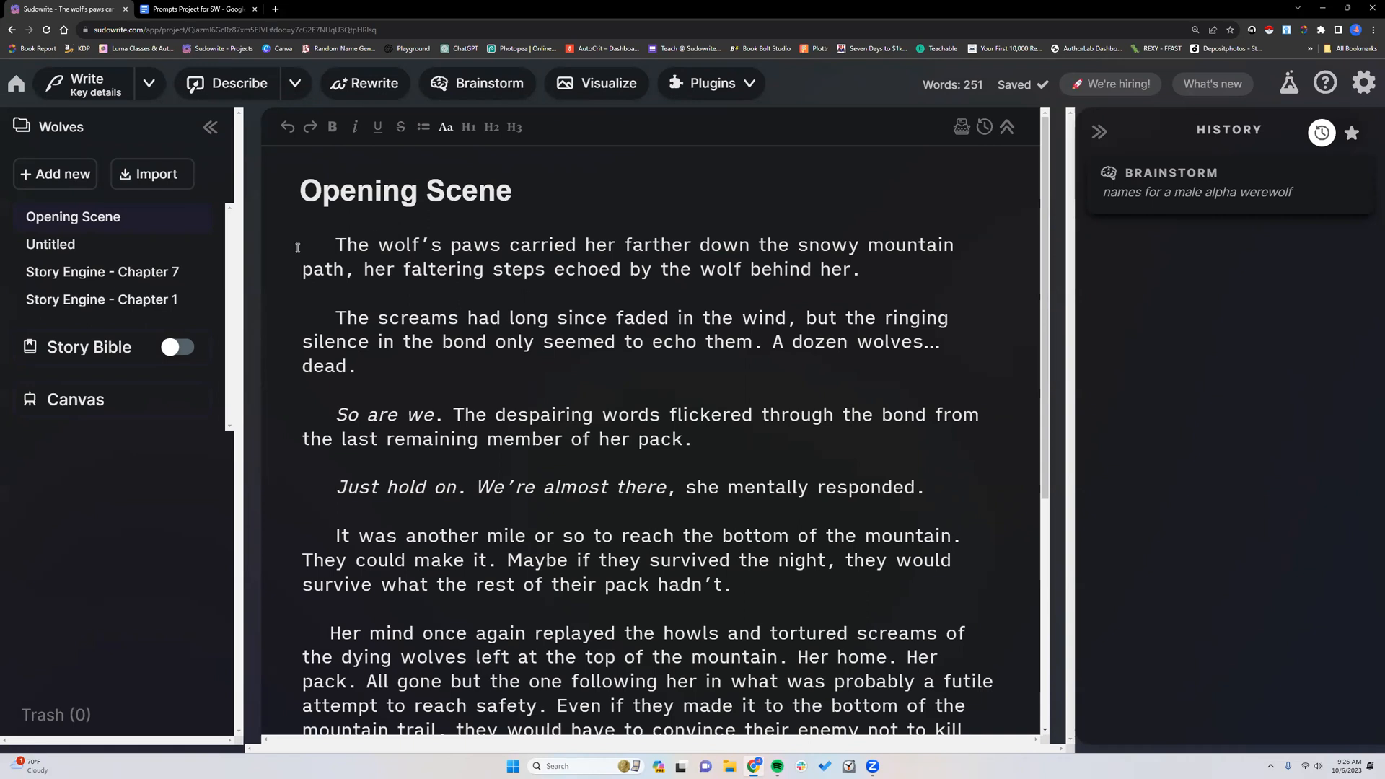
# - Open the Story Engine - Chapter 7 document, show its Generate Prose section and look over the numbered beats
pyautogui.click(123, 279)
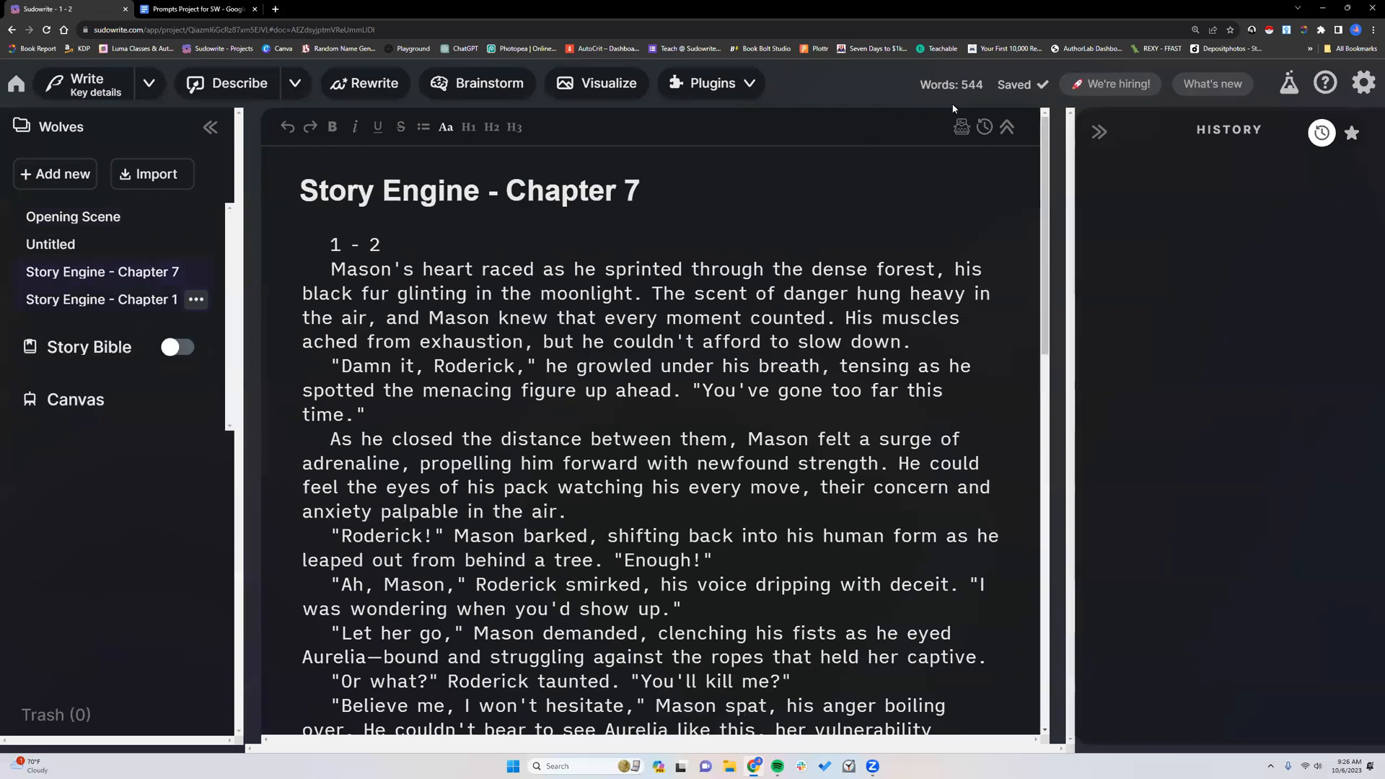
pyautogui.click(961, 127)
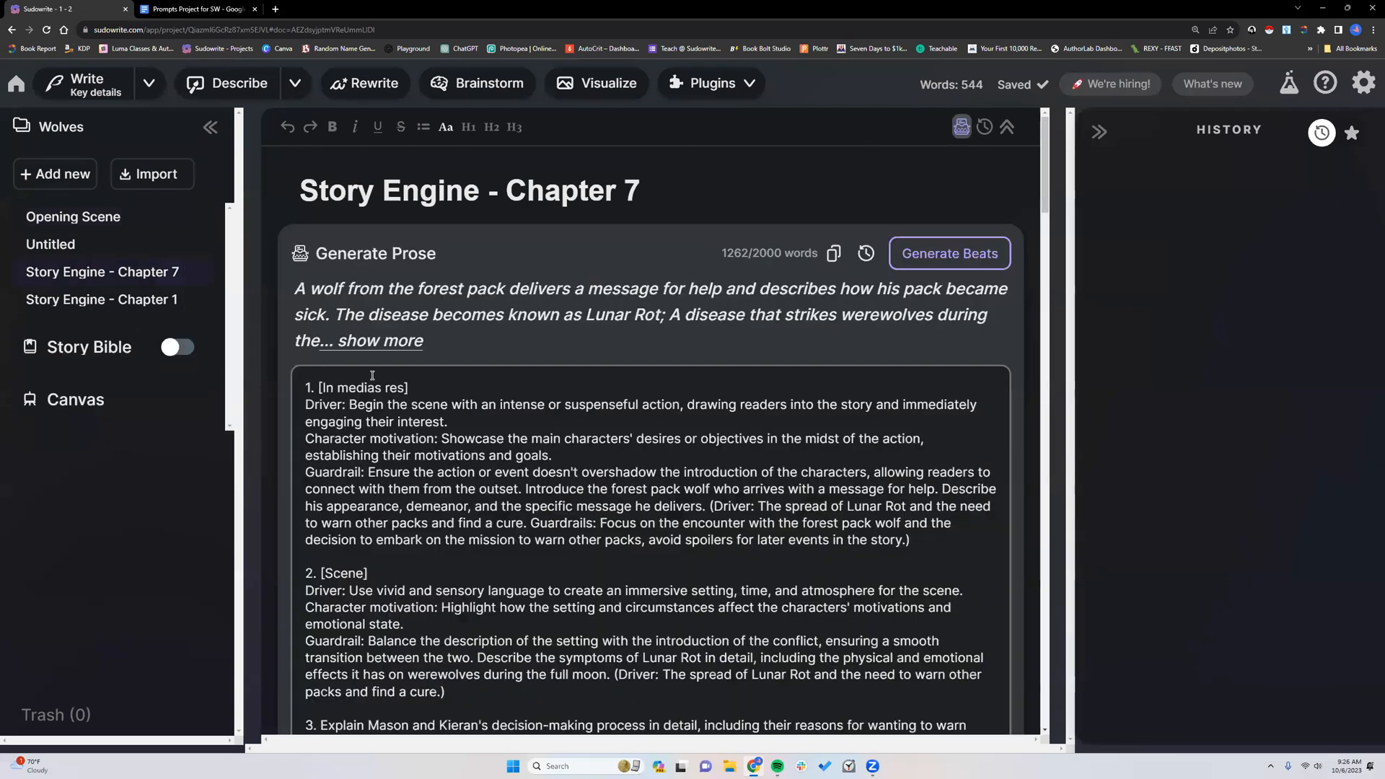
pyautogui.scroll(-3, 379, 372)
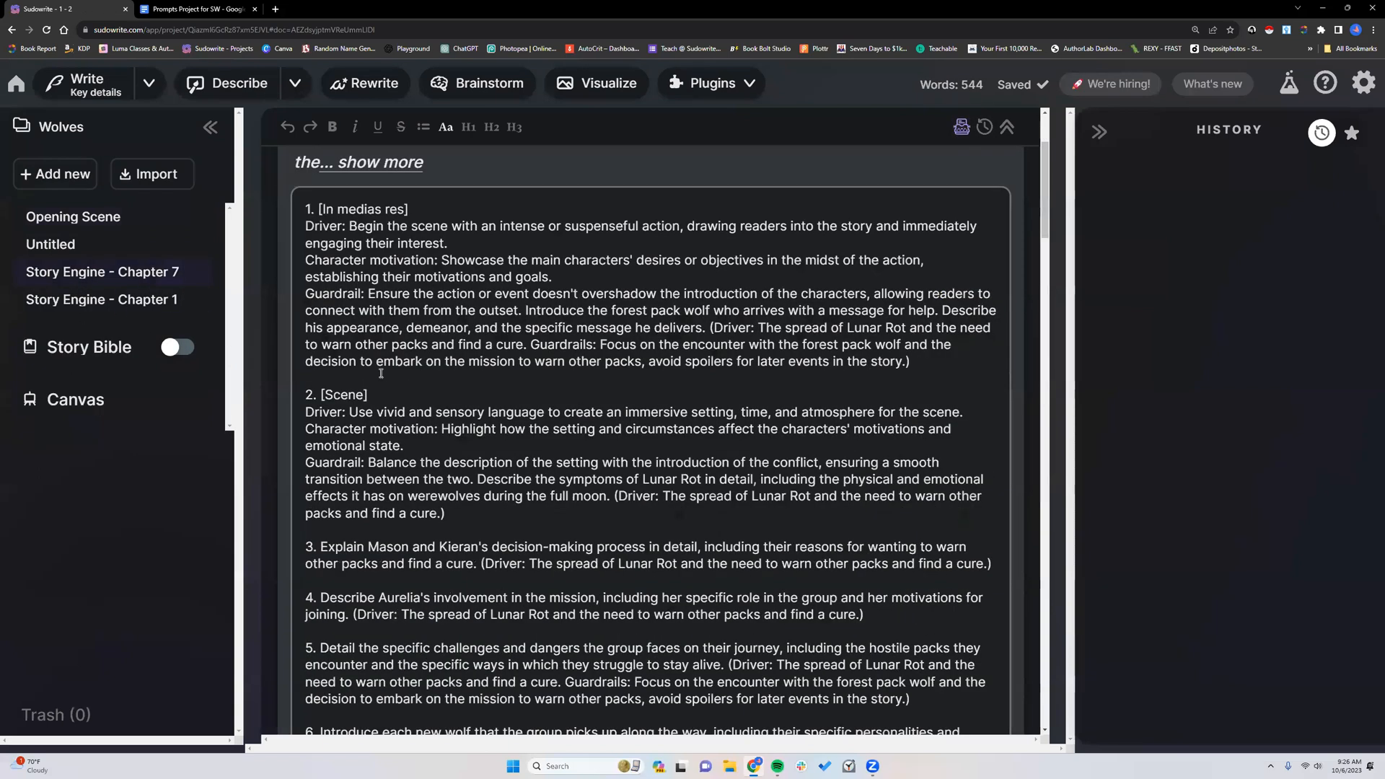
pyautogui.scroll(-5, 381, 373)
pyautogui.scroll(8, 381, 373)
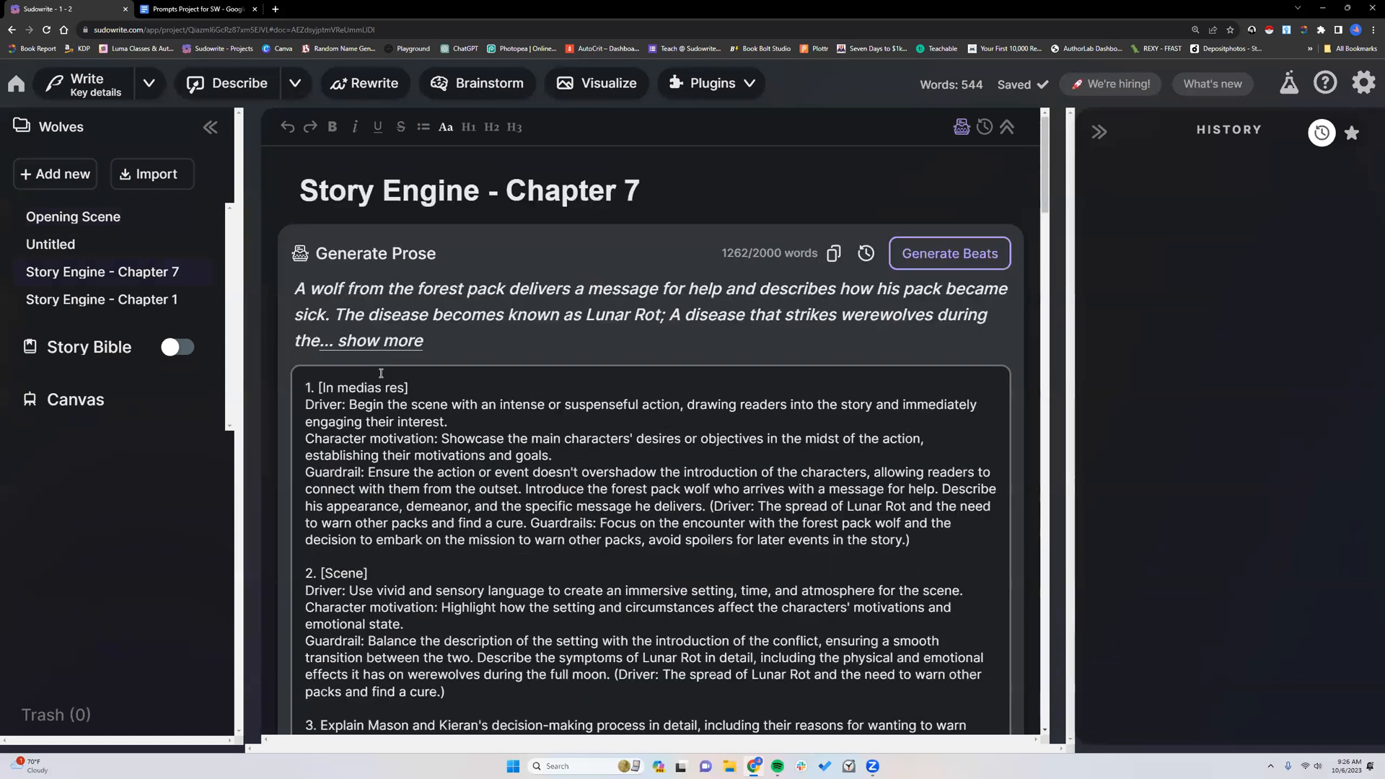
# - Toggle the Wolves project's Story Bible and leave it turned on
pyautogui.click(179, 351)
pyautogui.click(179, 349)
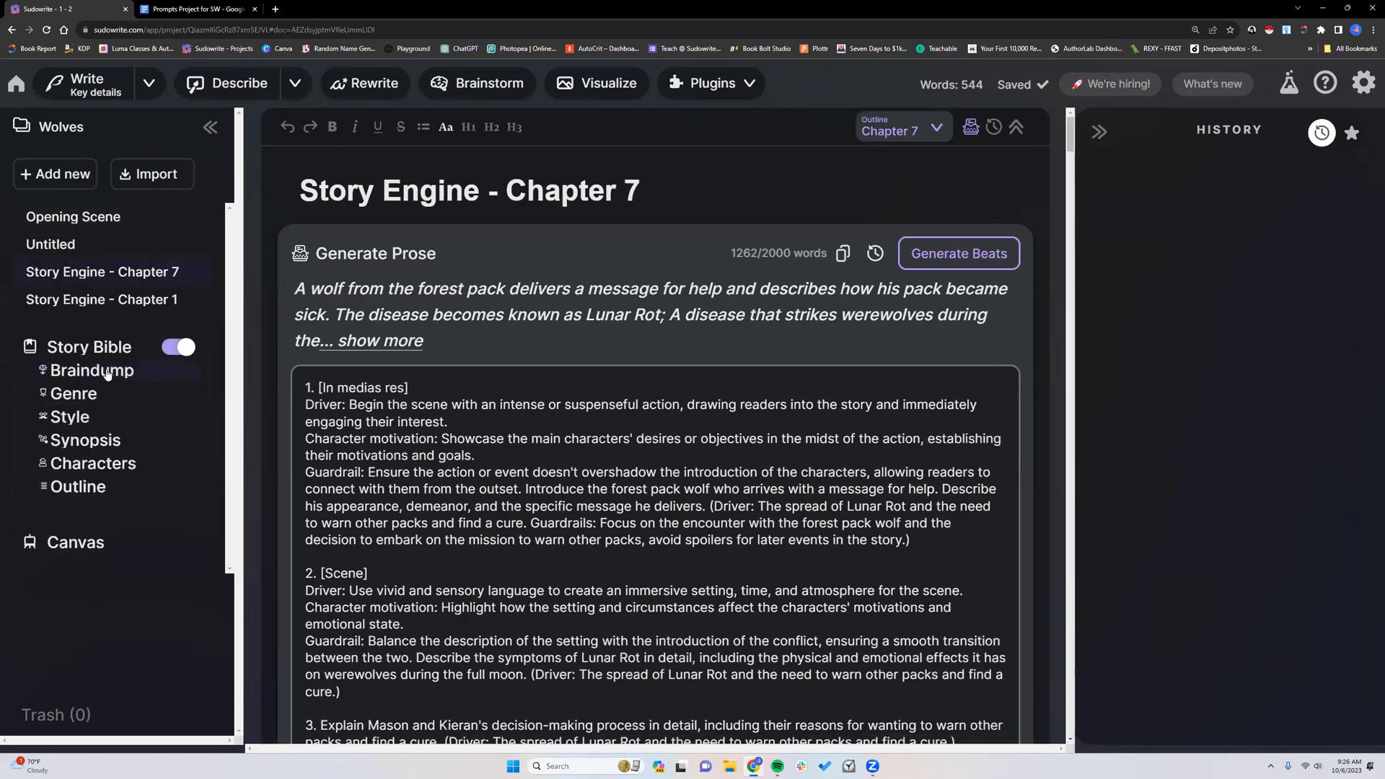
pyautogui.click(180, 346)
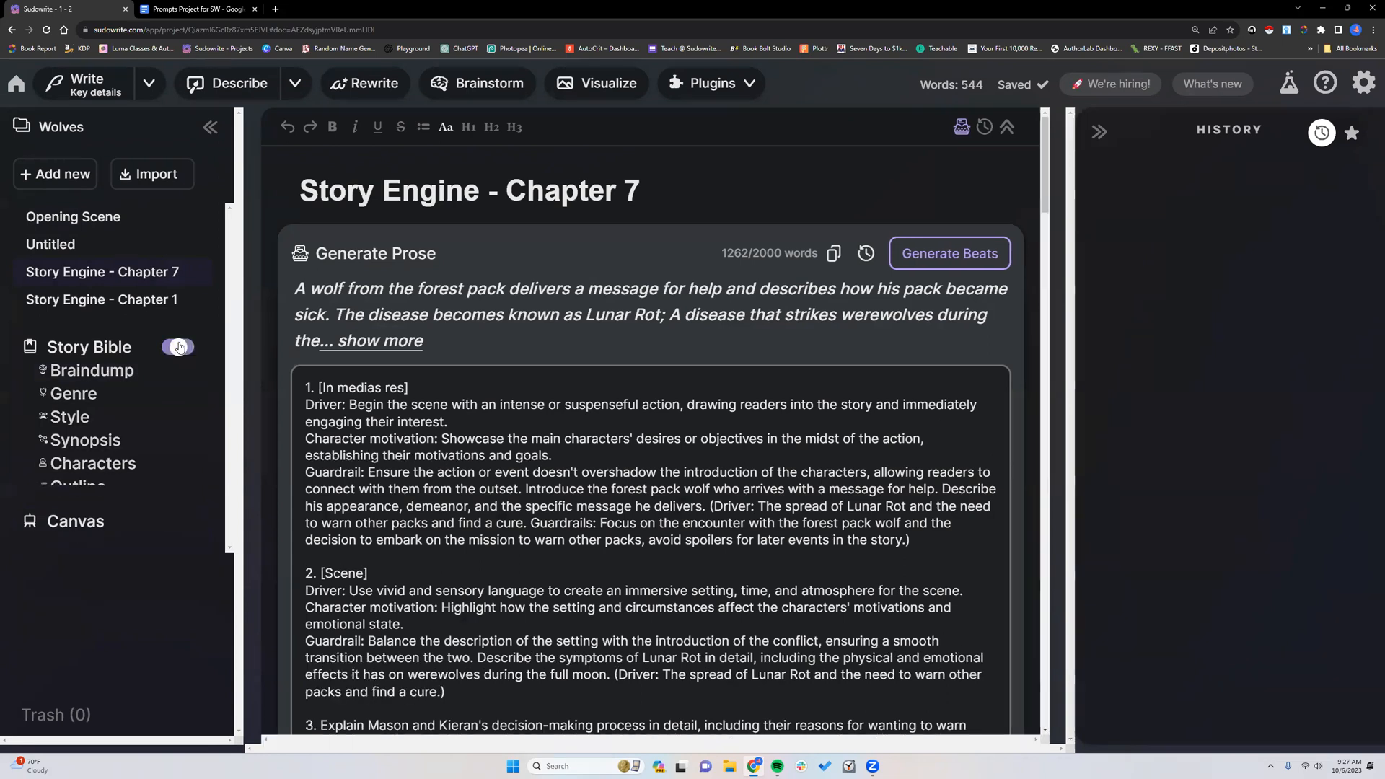
pyautogui.click(179, 347)
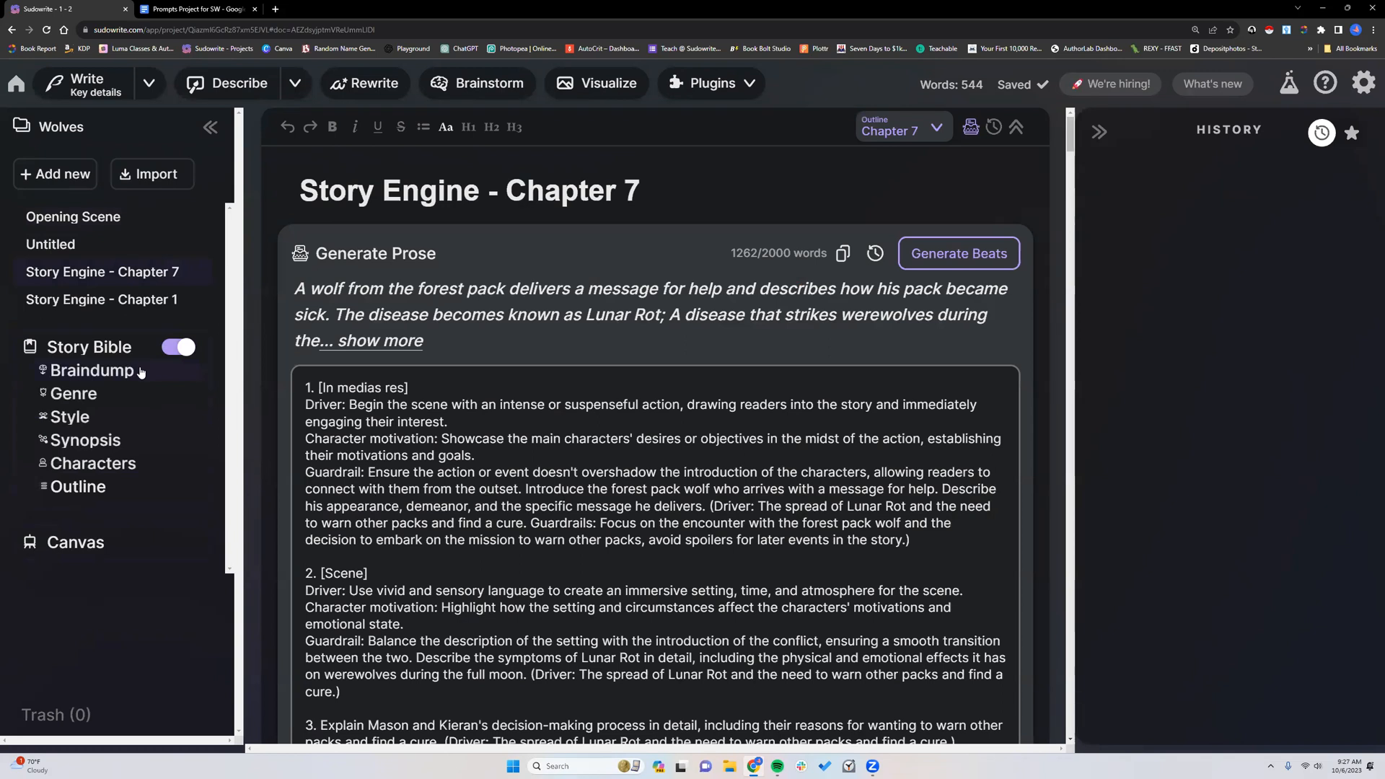
# - View the Braindump and Synopsis sections of the Story Bible, ending back at the Braindump
pyautogui.click(96, 371)
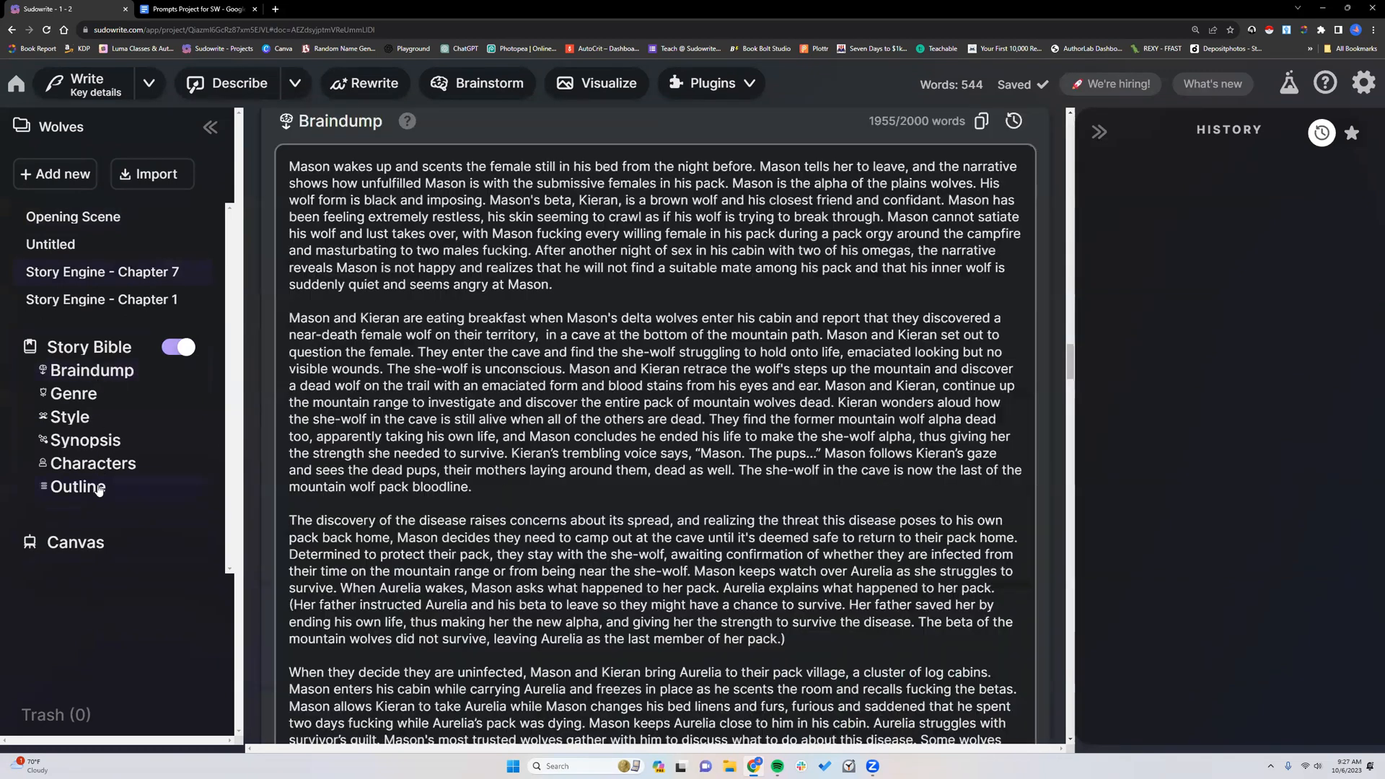
pyautogui.click(85, 440)
pyautogui.click(96, 372)
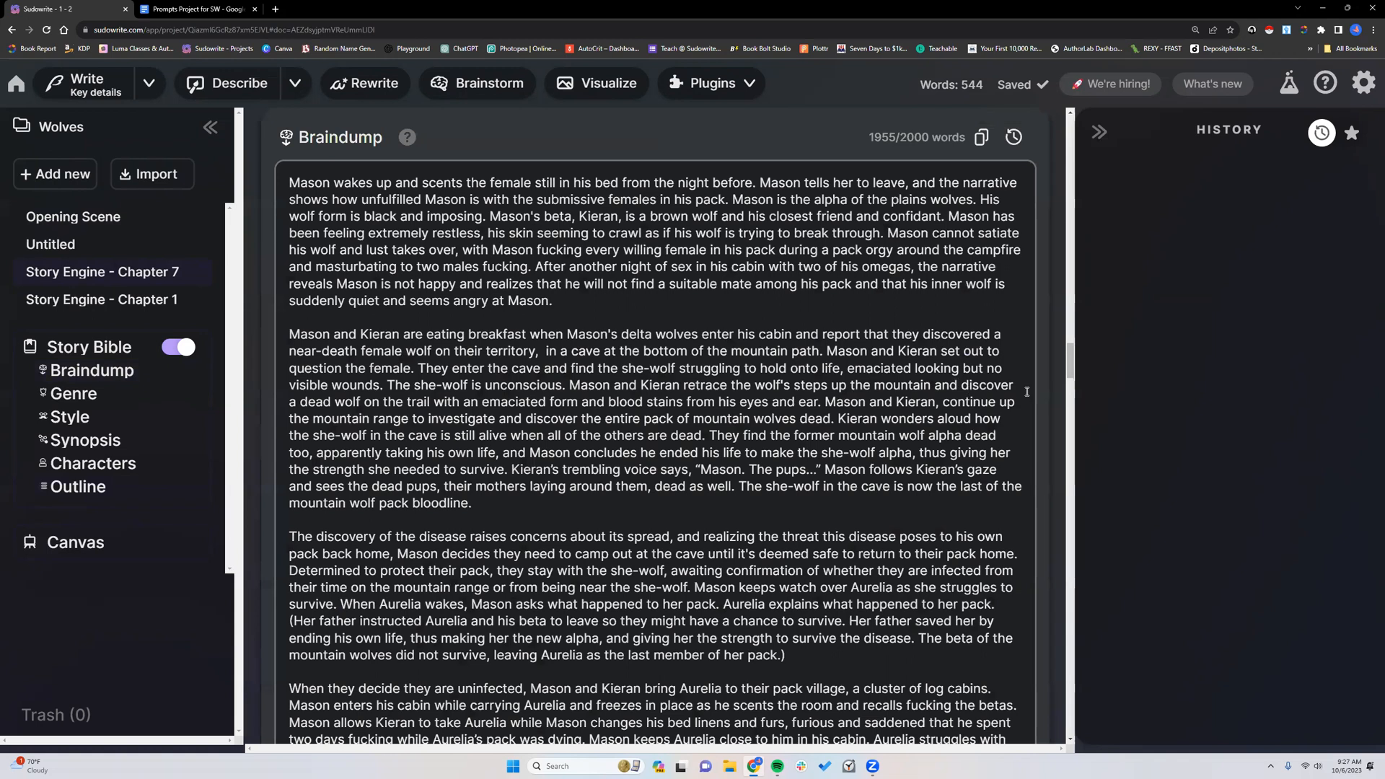
# - Open the Opening Scene document, look at the Story Bible beneath its text and return to the document's start
pyautogui.click(98, 221)
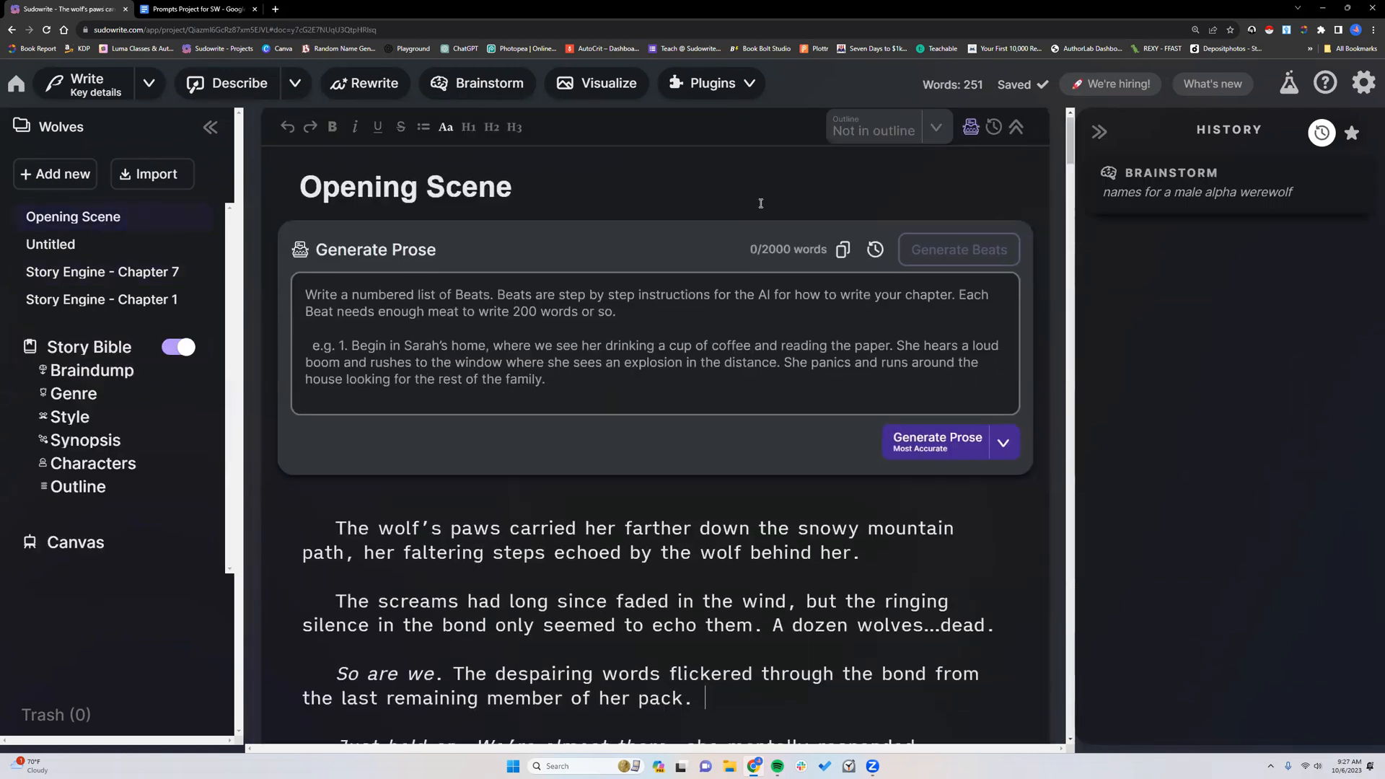
pyautogui.scroll(-3, 760, 208)
pyautogui.scroll(-2, 760, 208)
pyautogui.scroll(-7, 753, 215)
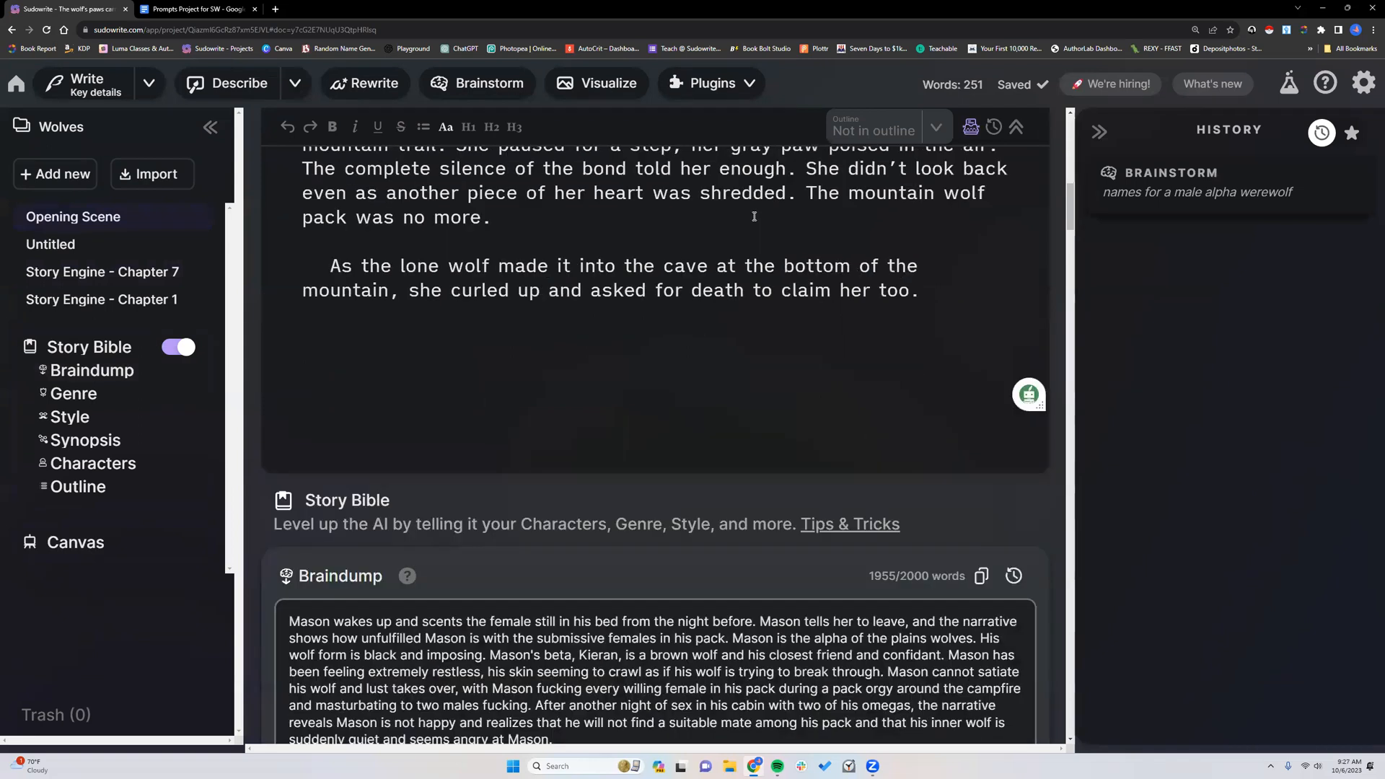
pyautogui.scroll(-5, 753, 220)
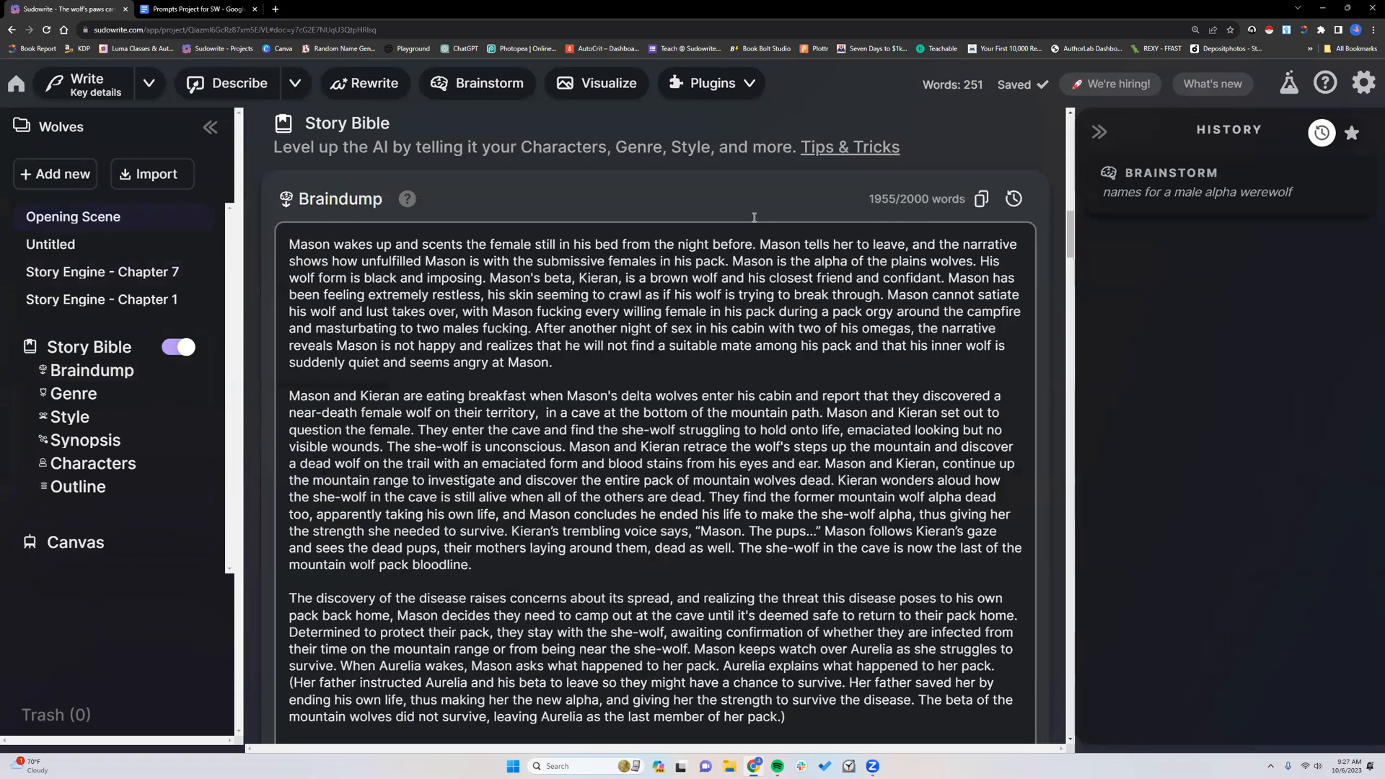
pyautogui.scroll(3, 754, 218)
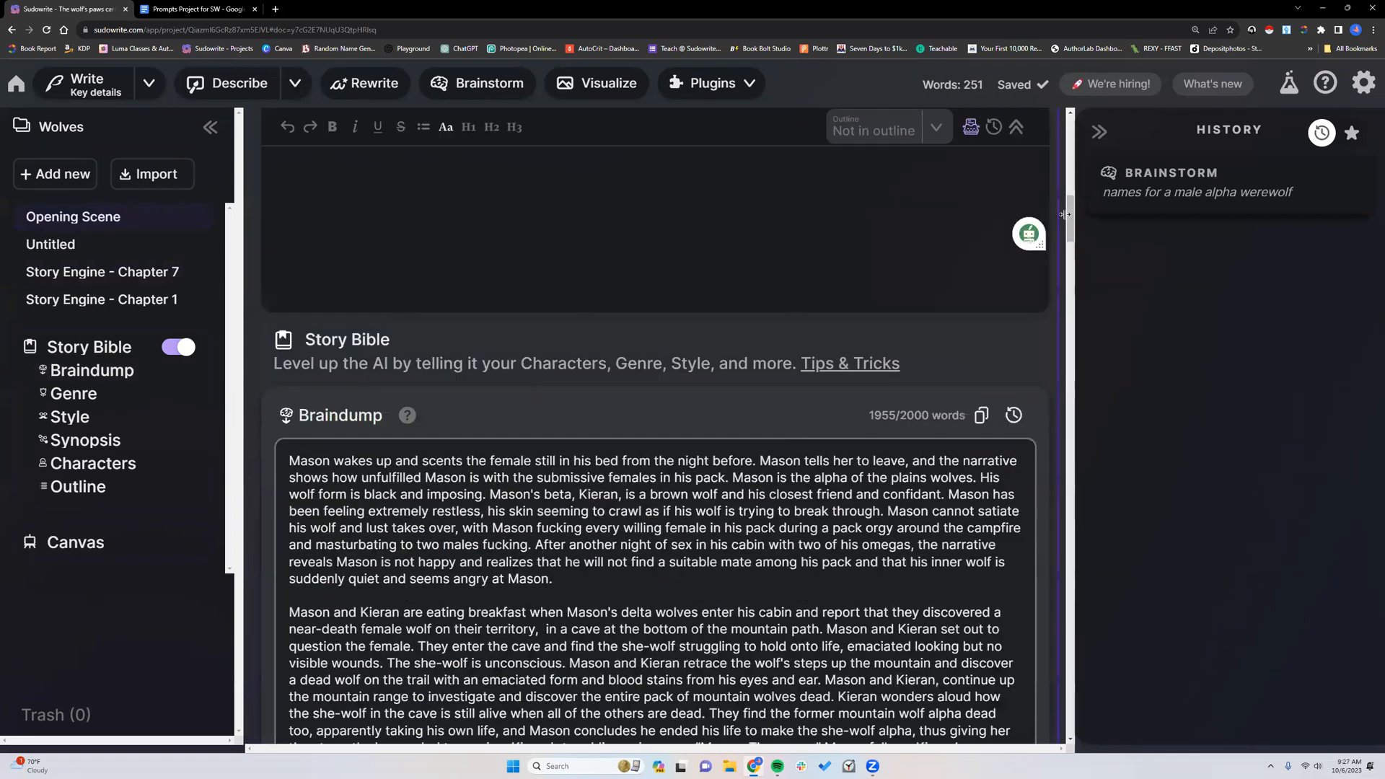
pyautogui.moveTo(1068, 209); pyautogui.dragTo(1064, 127)
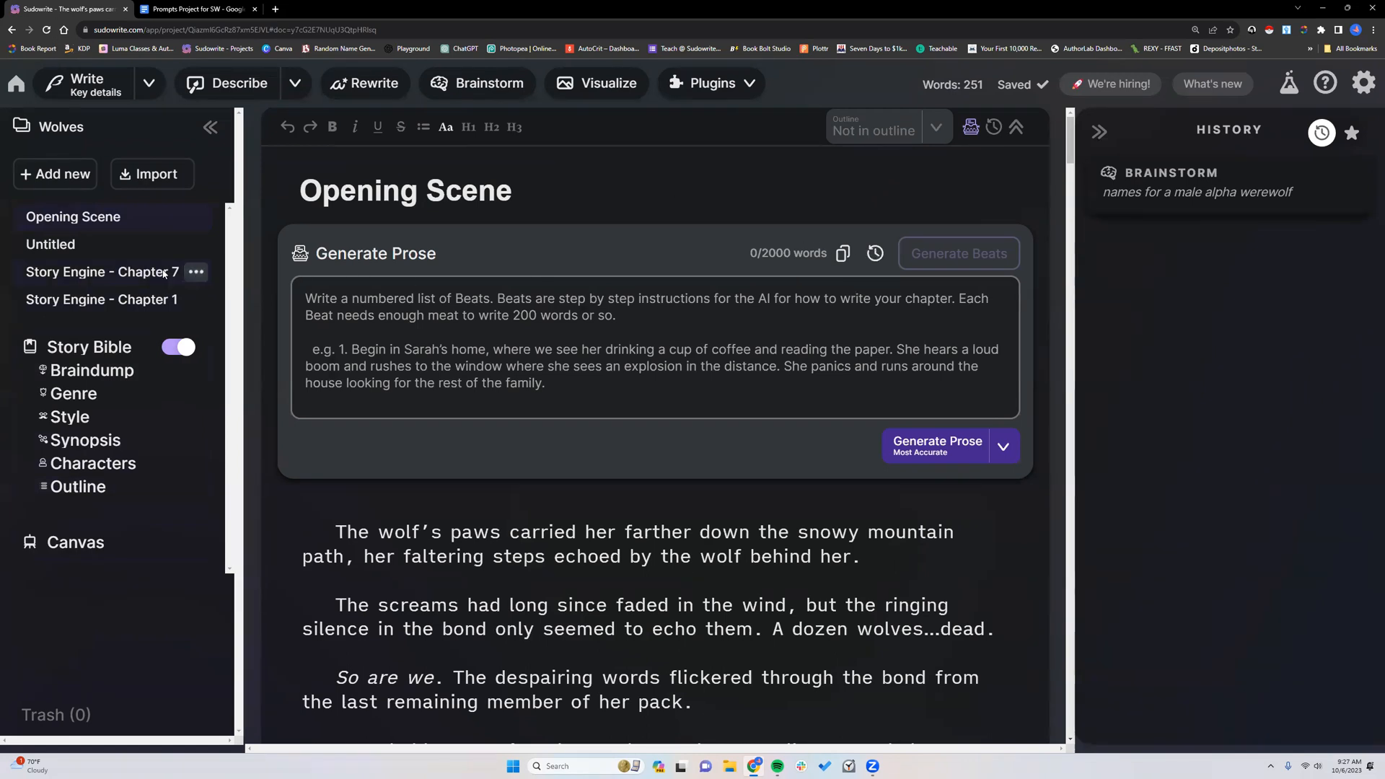
# - Open the Story Engine - Chapter 7 document, view the version history of its beats and close it
pyautogui.click(108, 272)
pyautogui.click(876, 254)
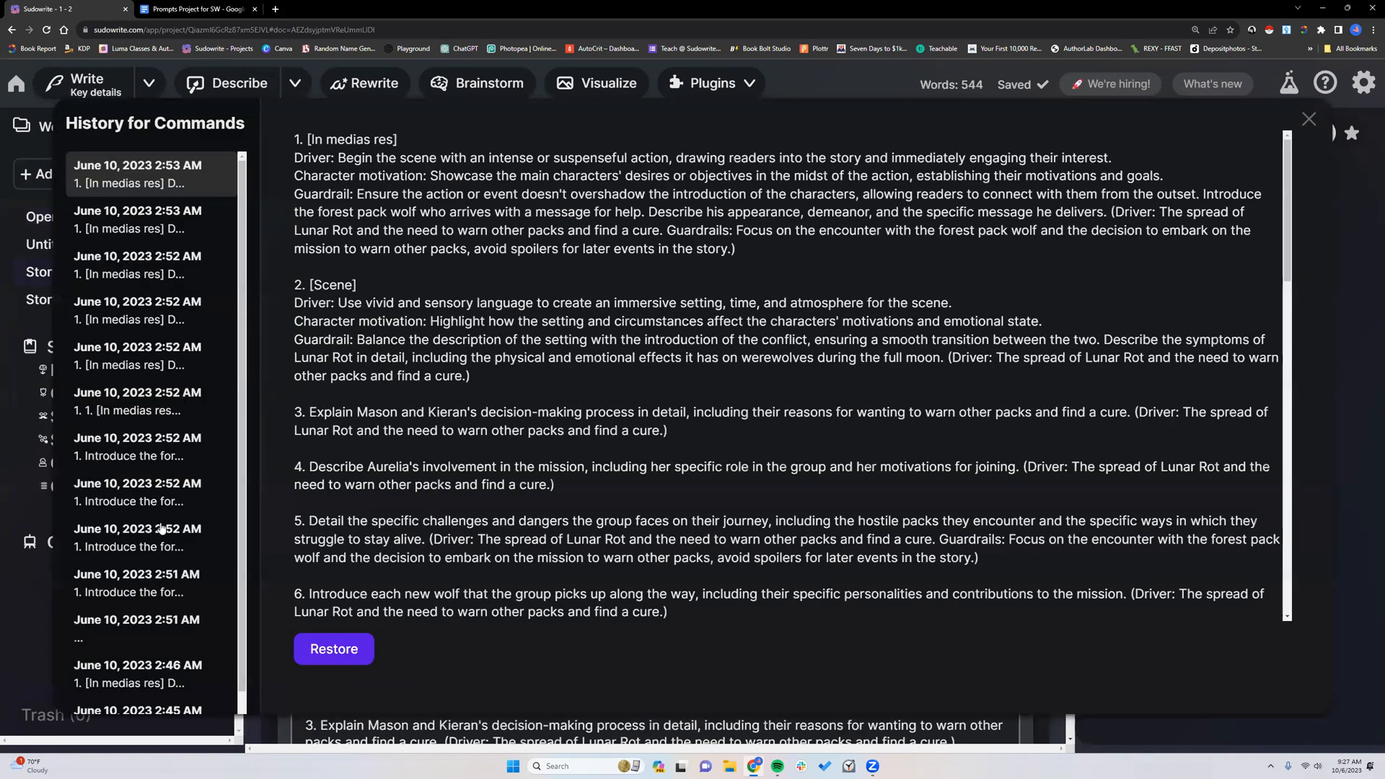
pyautogui.click(1306, 121)
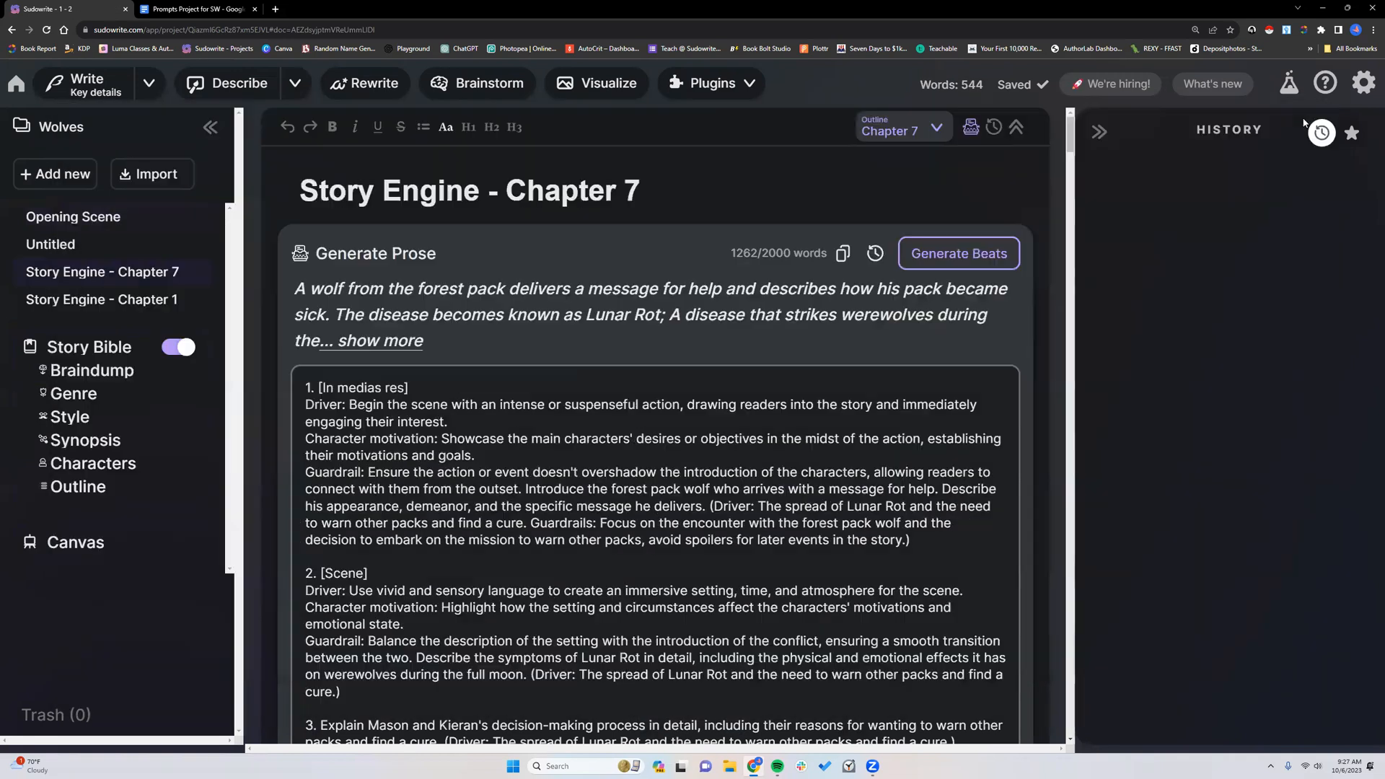
# - Look over the Chapter 7 beats through to the end and show the available prose generation modes without changing the mode
pyautogui.scroll(-8, 573, 438)
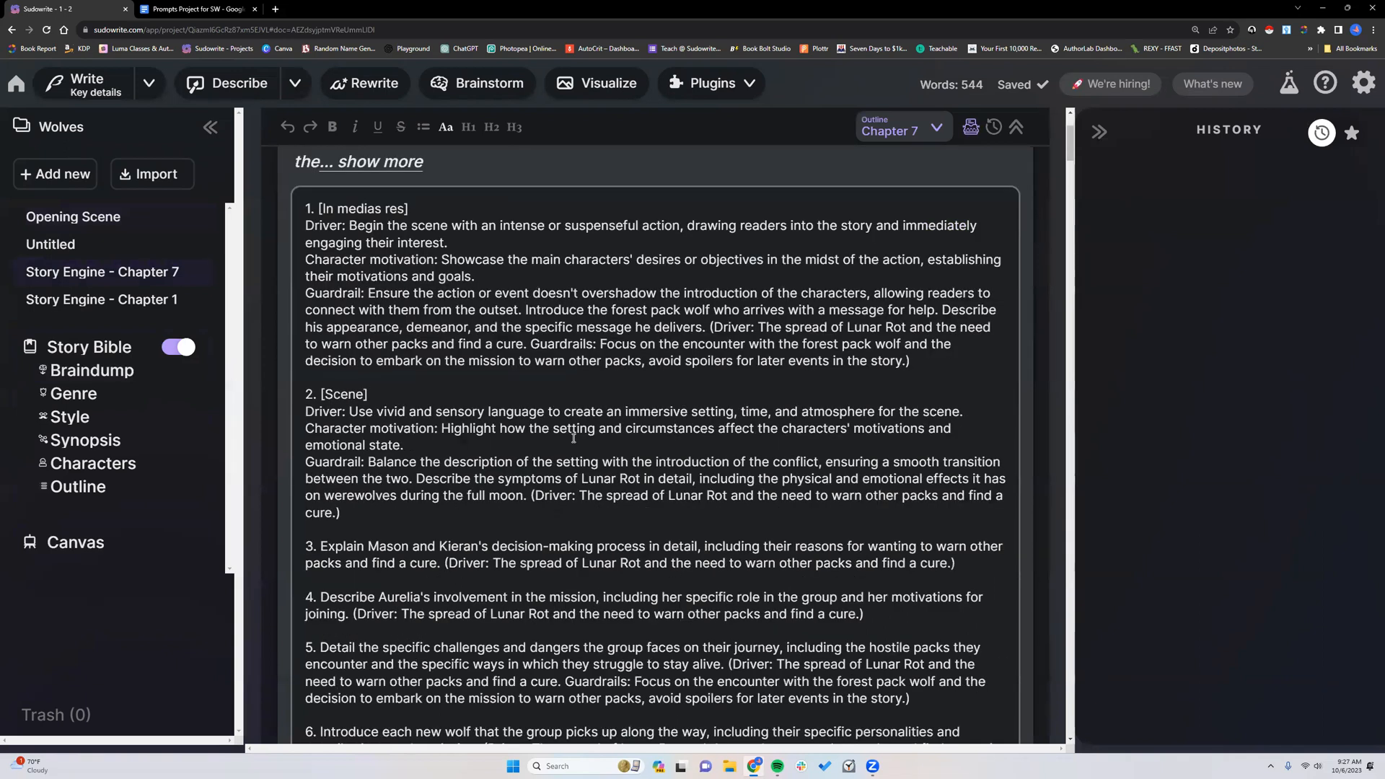
pyautogui.scroll(-5, 573, 438)
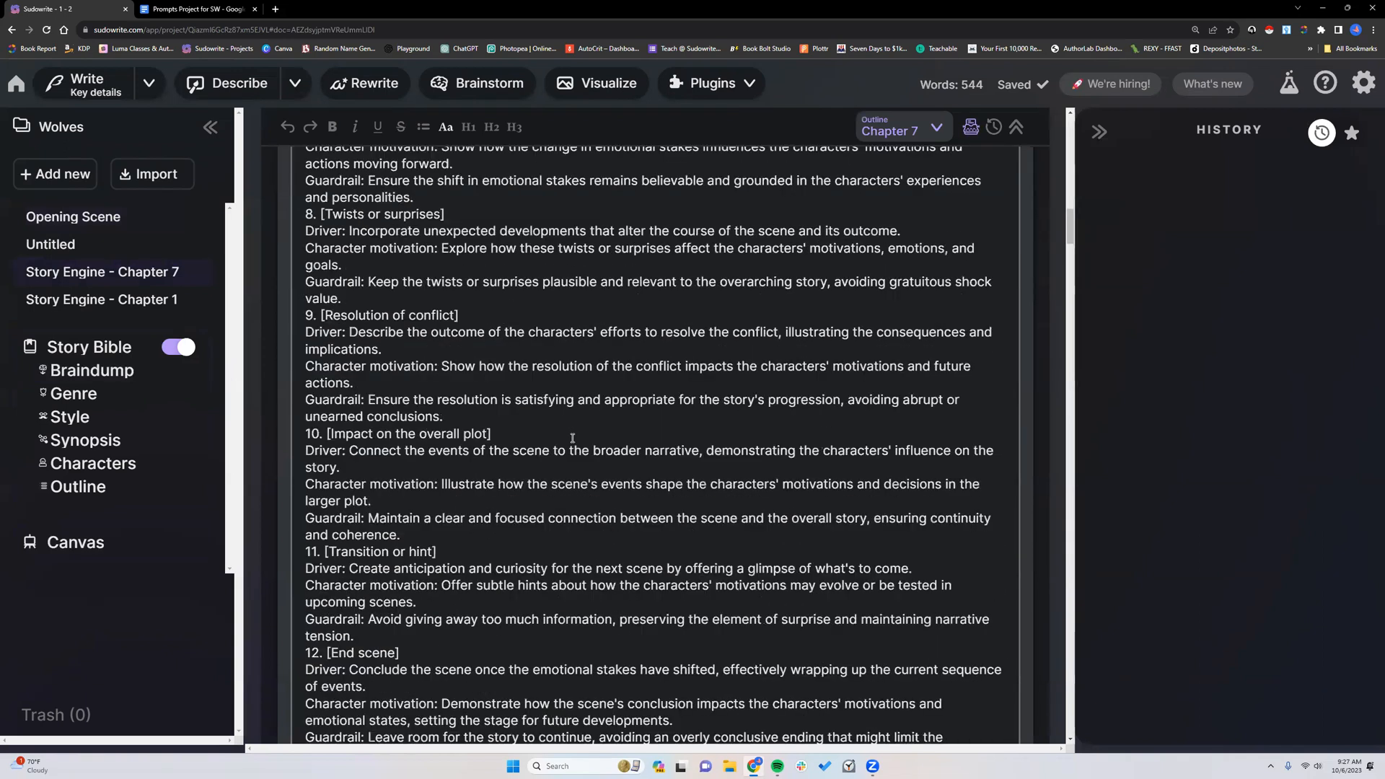
pyautogui.scroll(-5, 633, 379)
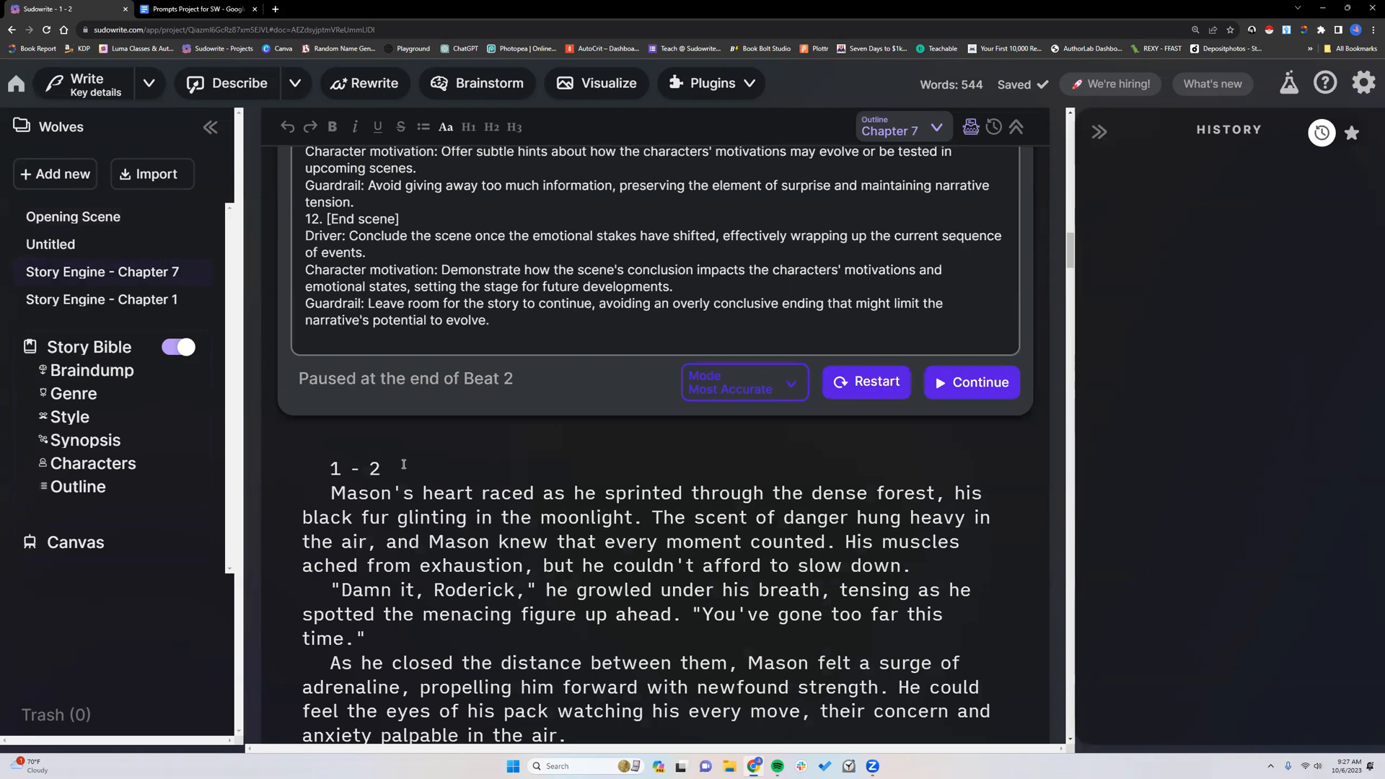
pyautogui.scroll(1, 455, 361)
pyautogui.scroll(1, 510, 375)
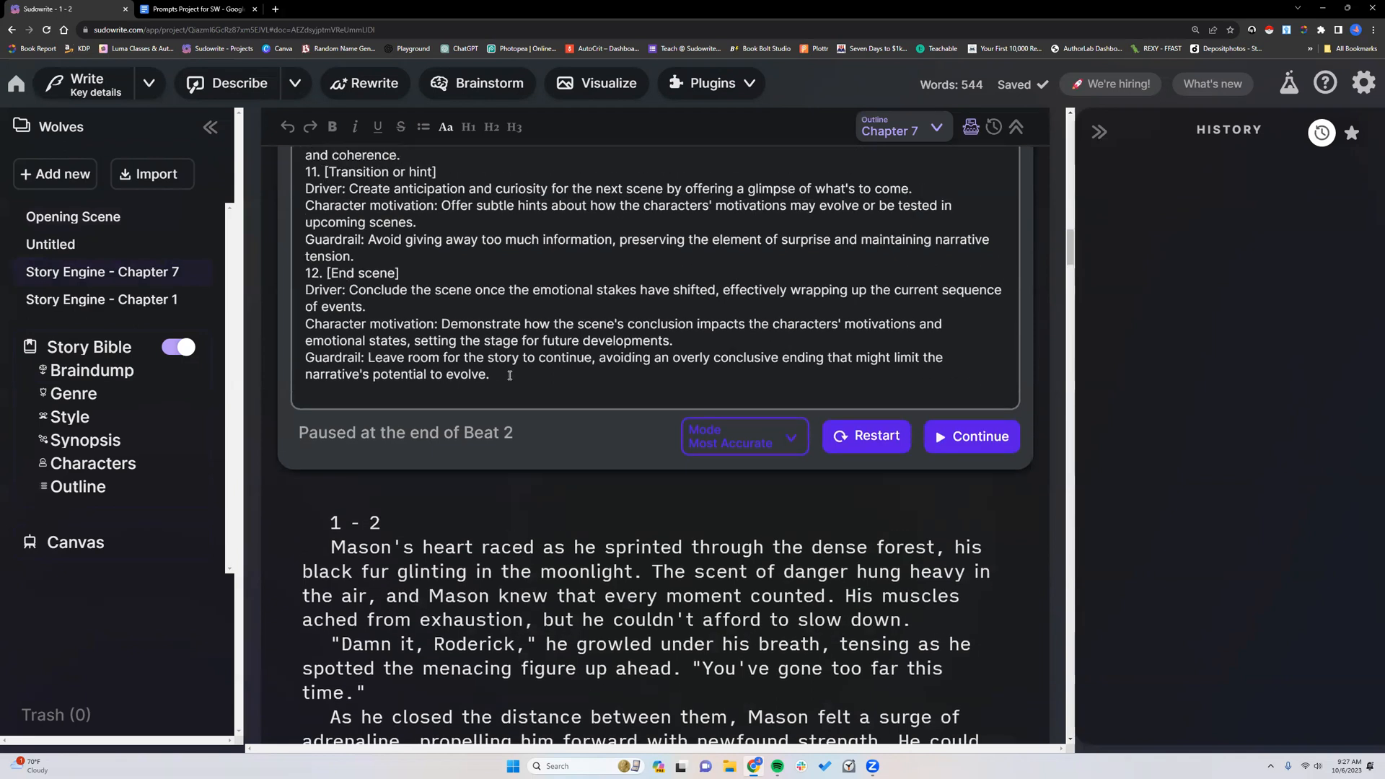
pyautogui.click(796, 442)
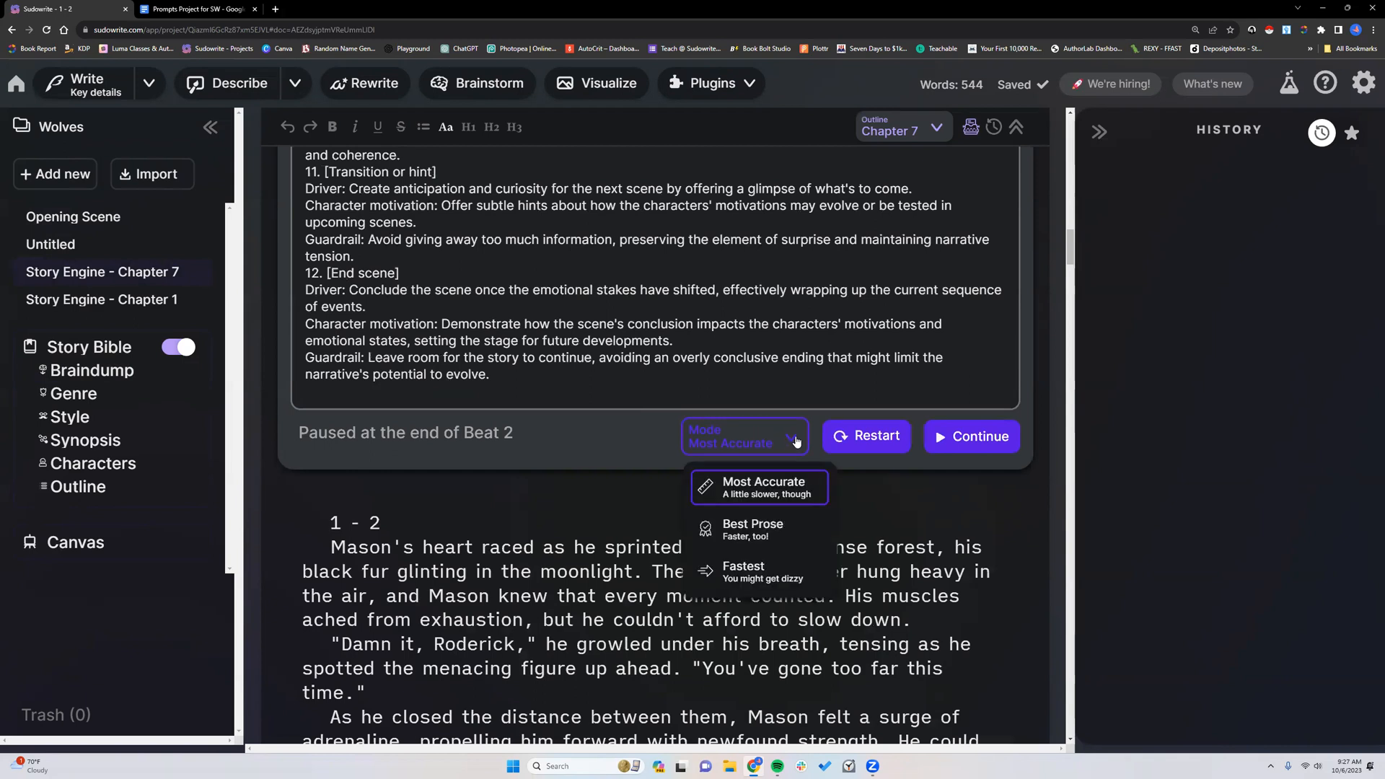
pyautogui.click(798, 446)
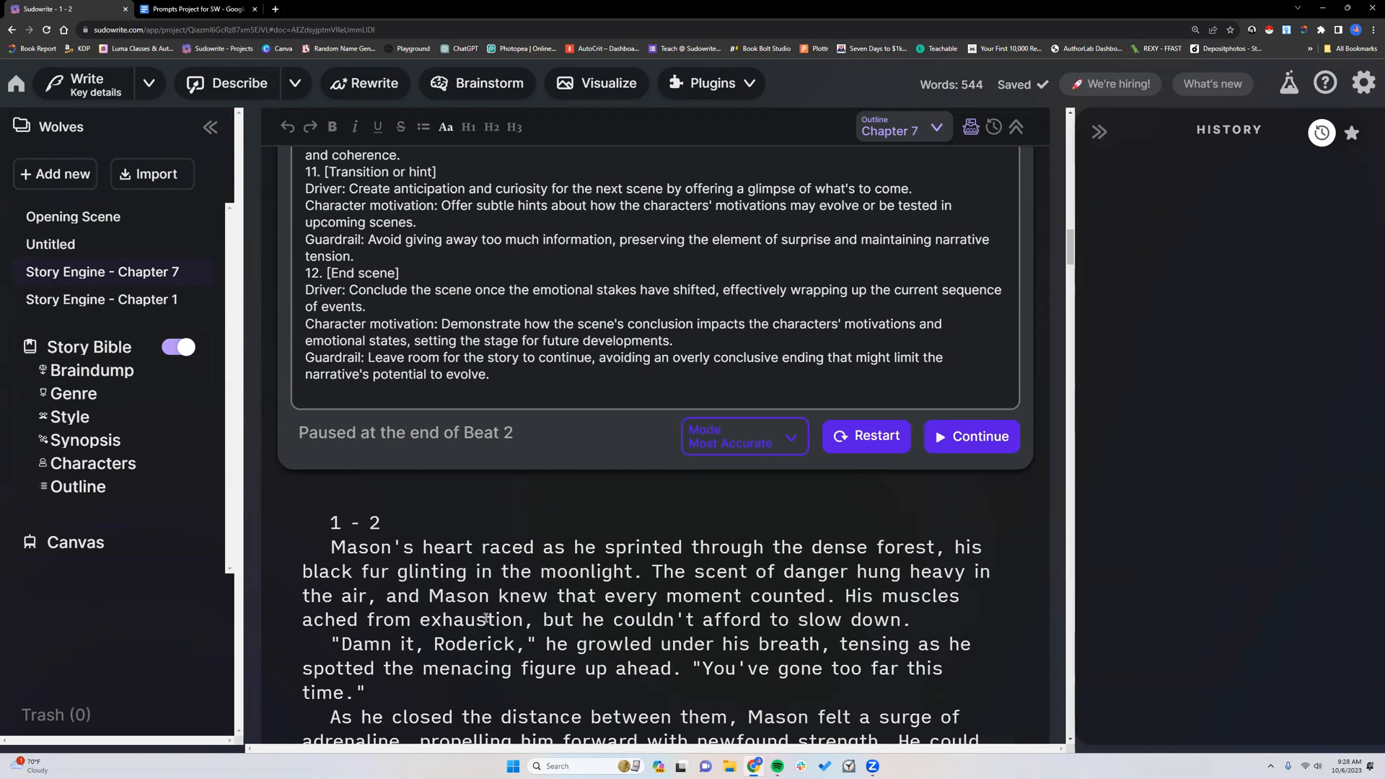
# - Examine the prose generated for beats 1 - 2 and compare it with the beats above it
pyautogui.scroll(-3, 426, 554)
pyautogui.scroll(-8, 346, 411)
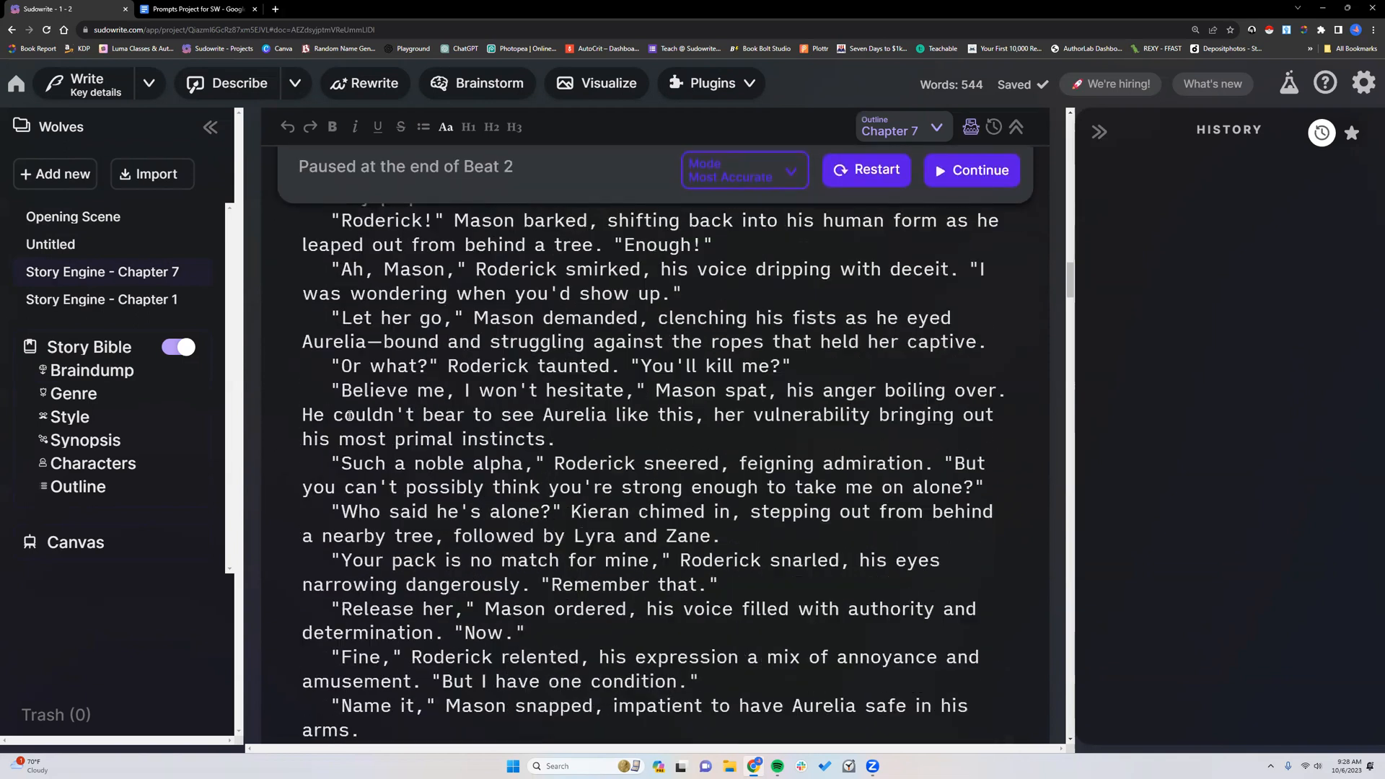
pyautogui.scroll(7, 349, 417)
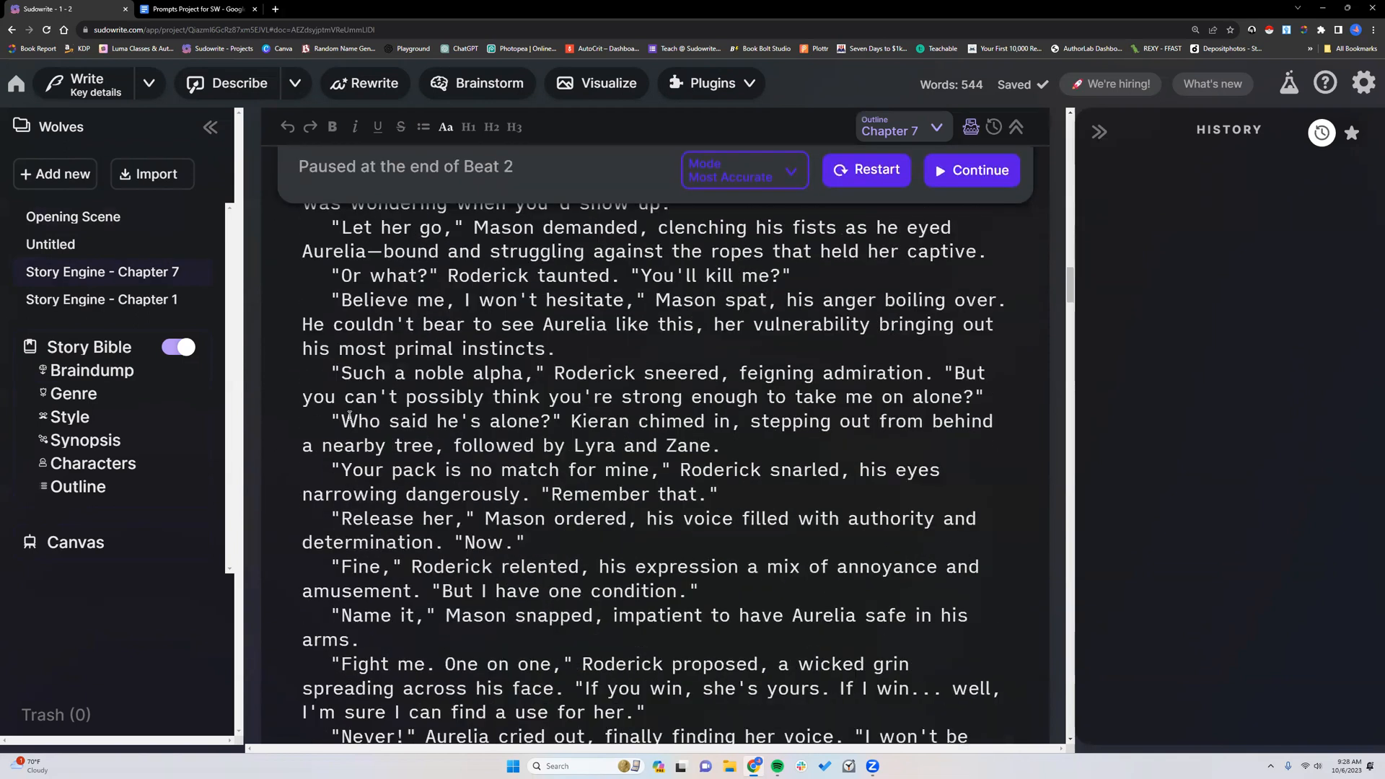
pyautogui.scroll(8, 349, 416)
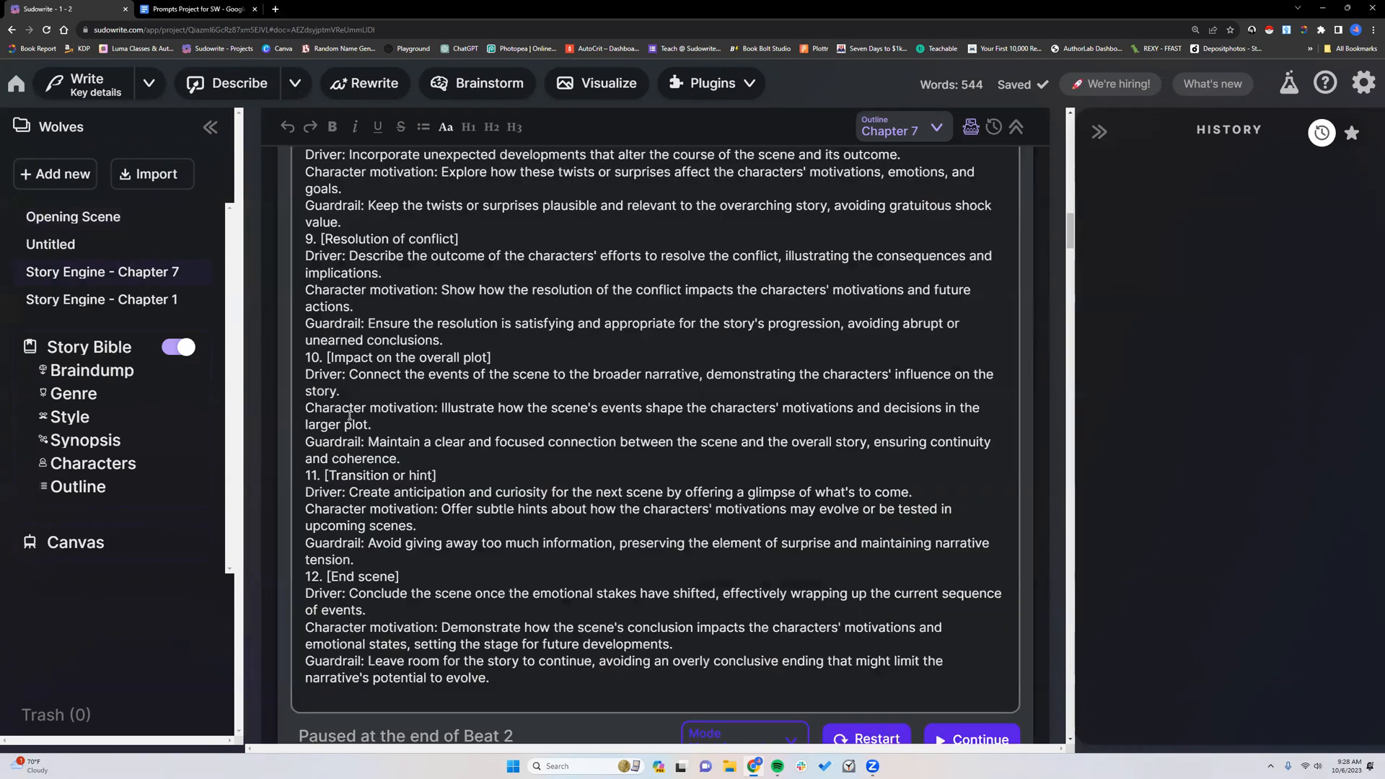
pyautogui.scroll(-8, 349, 416)
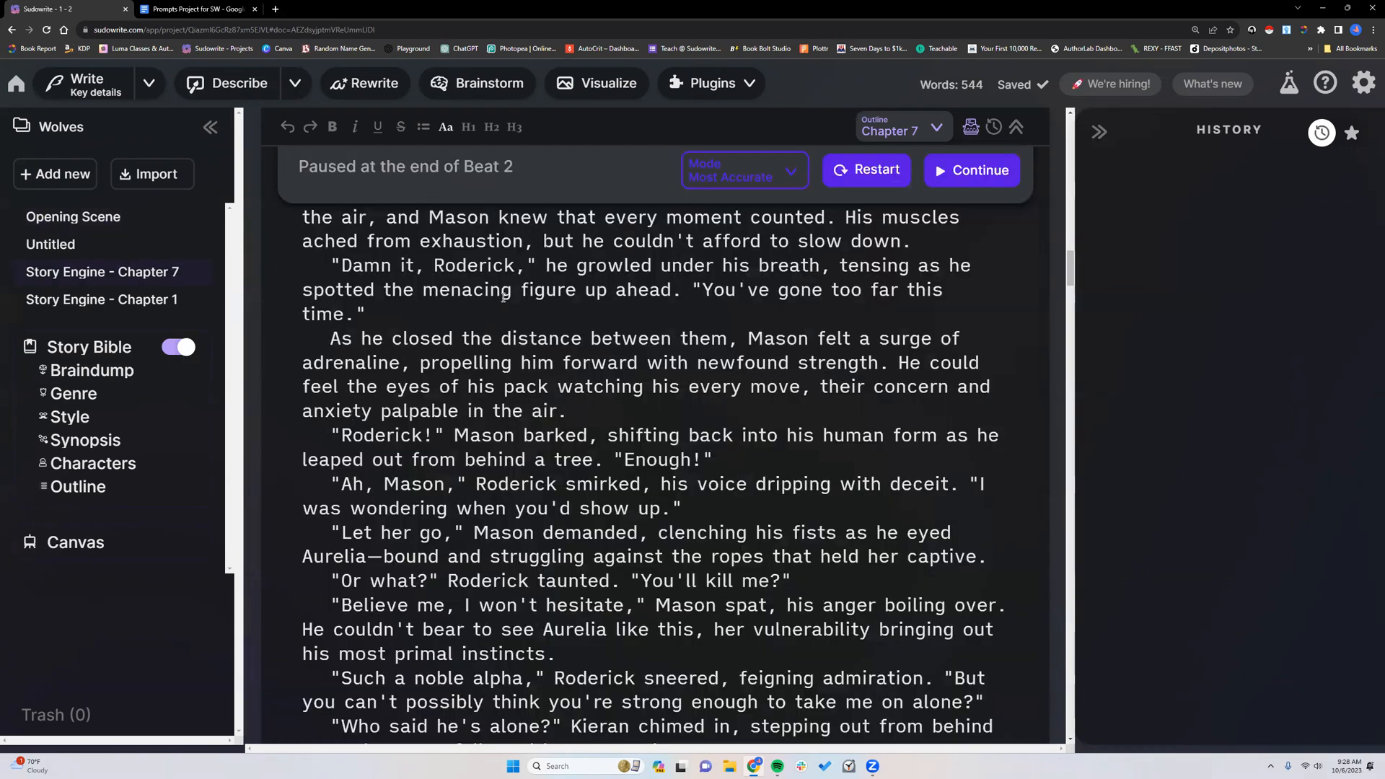
pyautogui.scroll(2, 461, 346)
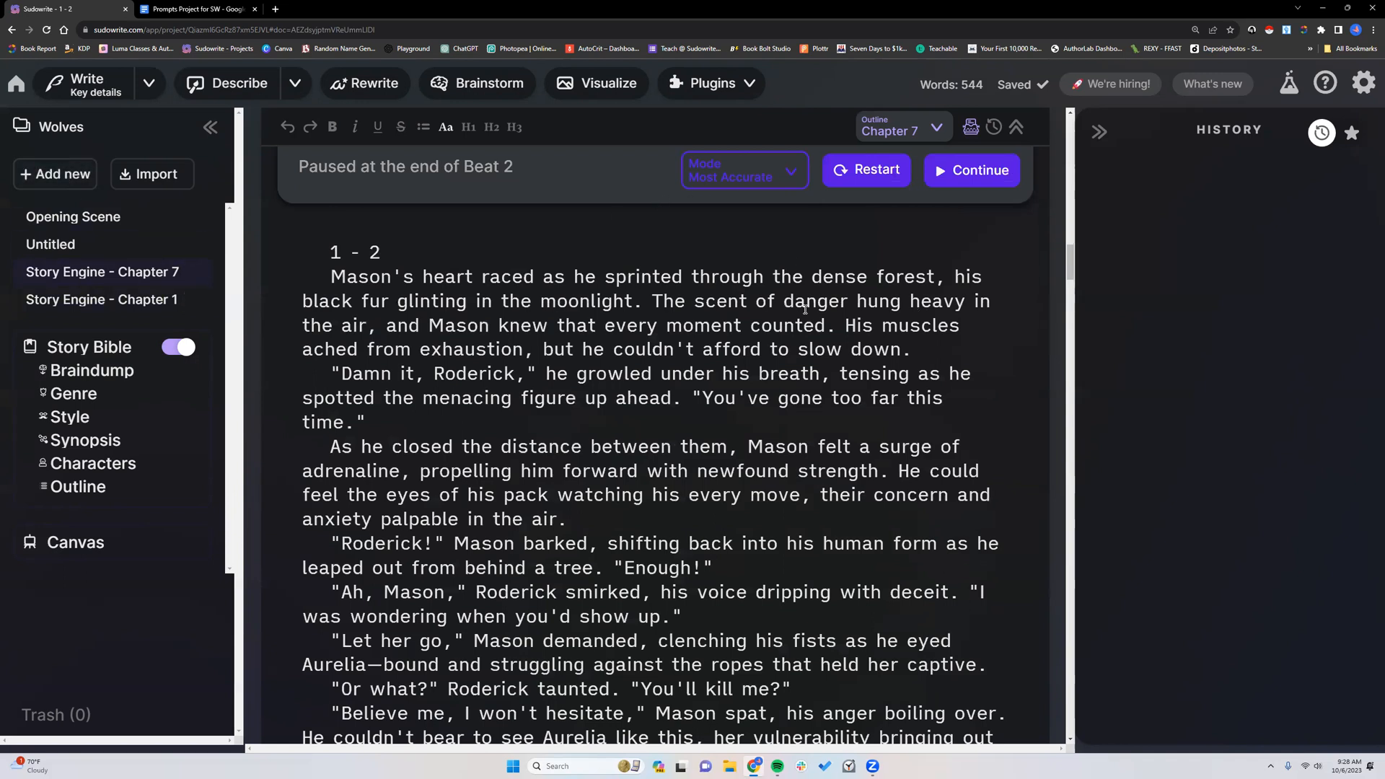
# - Add a new document linked to Chapter 7 of the outline, open it and look over its Generate Prose section
pyautogui.click(61, 173)
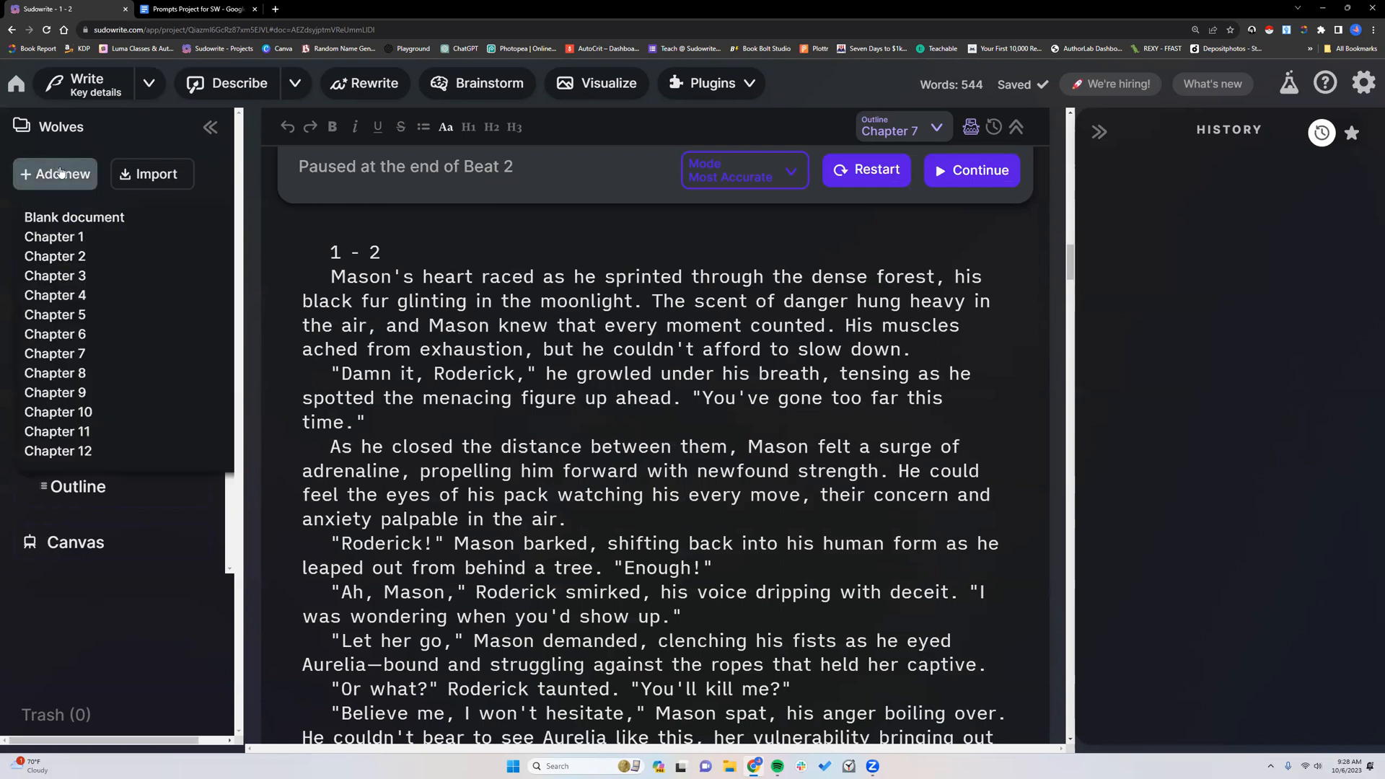
pyautogui.click(87, 354)
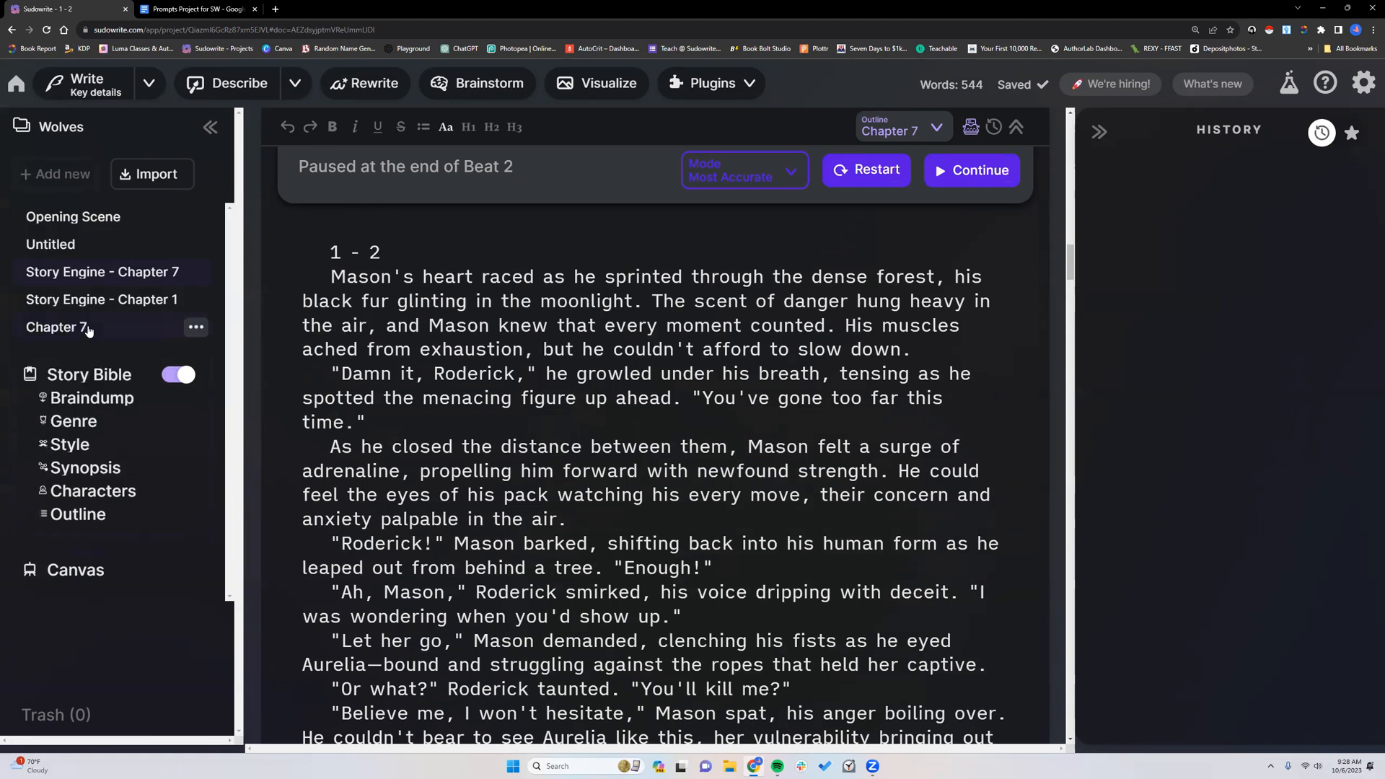
pyautogui.click(87, 327)
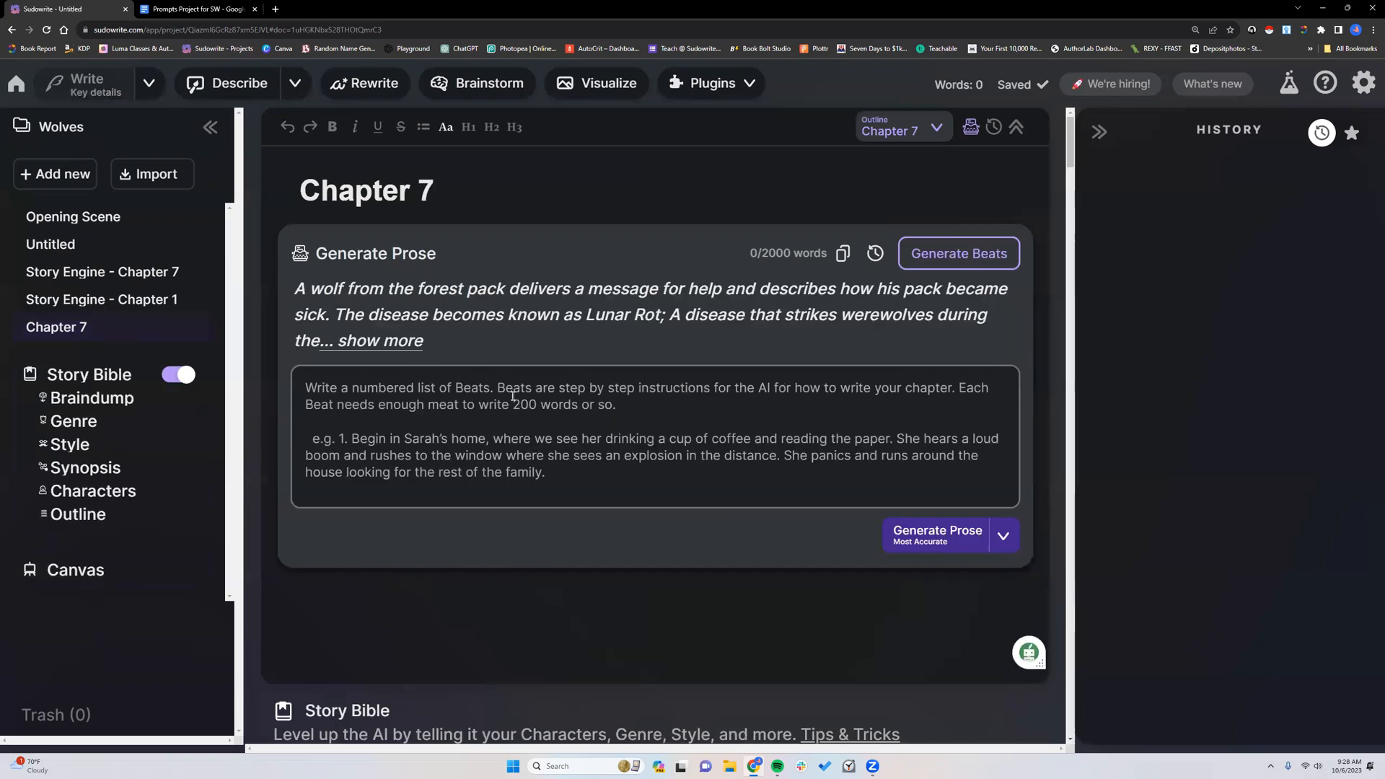
pyautogui.scroll(-5, 436, 416)
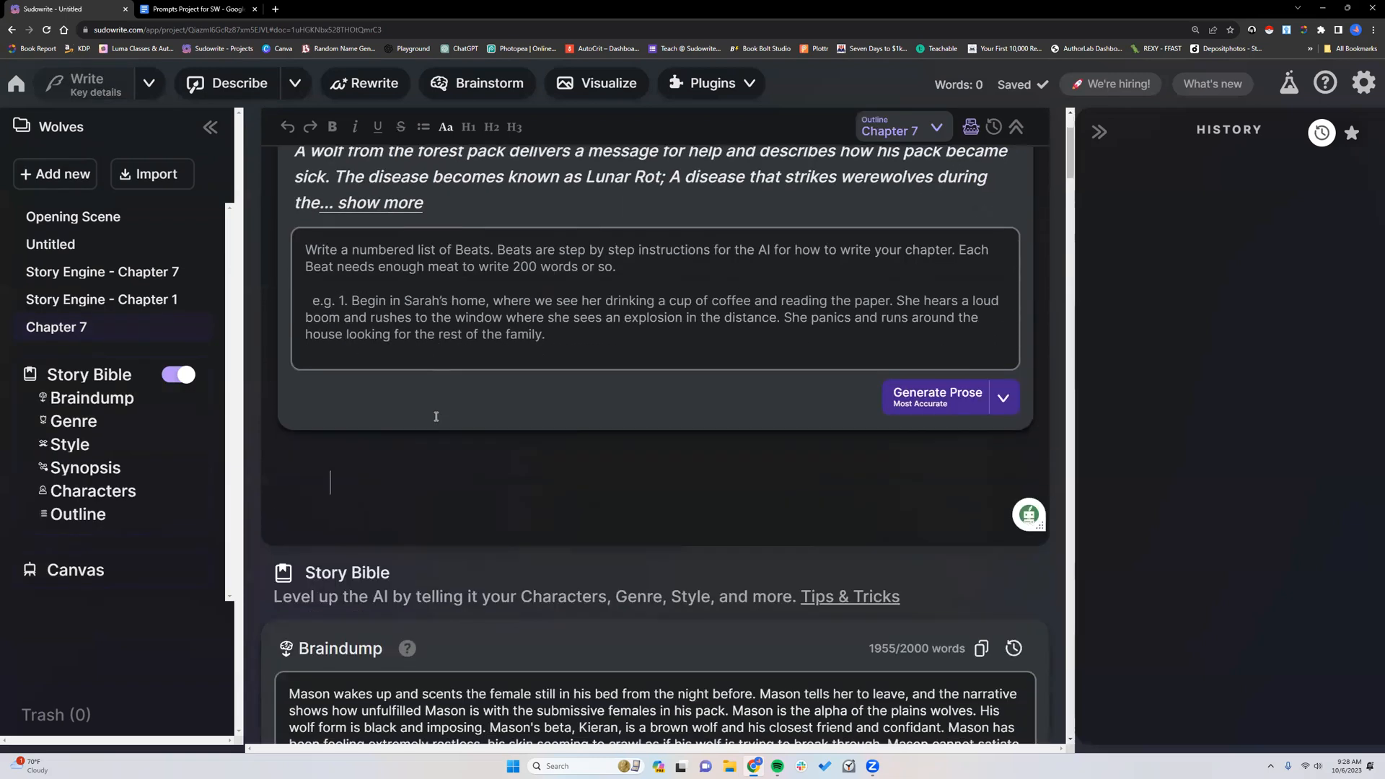
pyautogui.scroll(2, 439, 420)
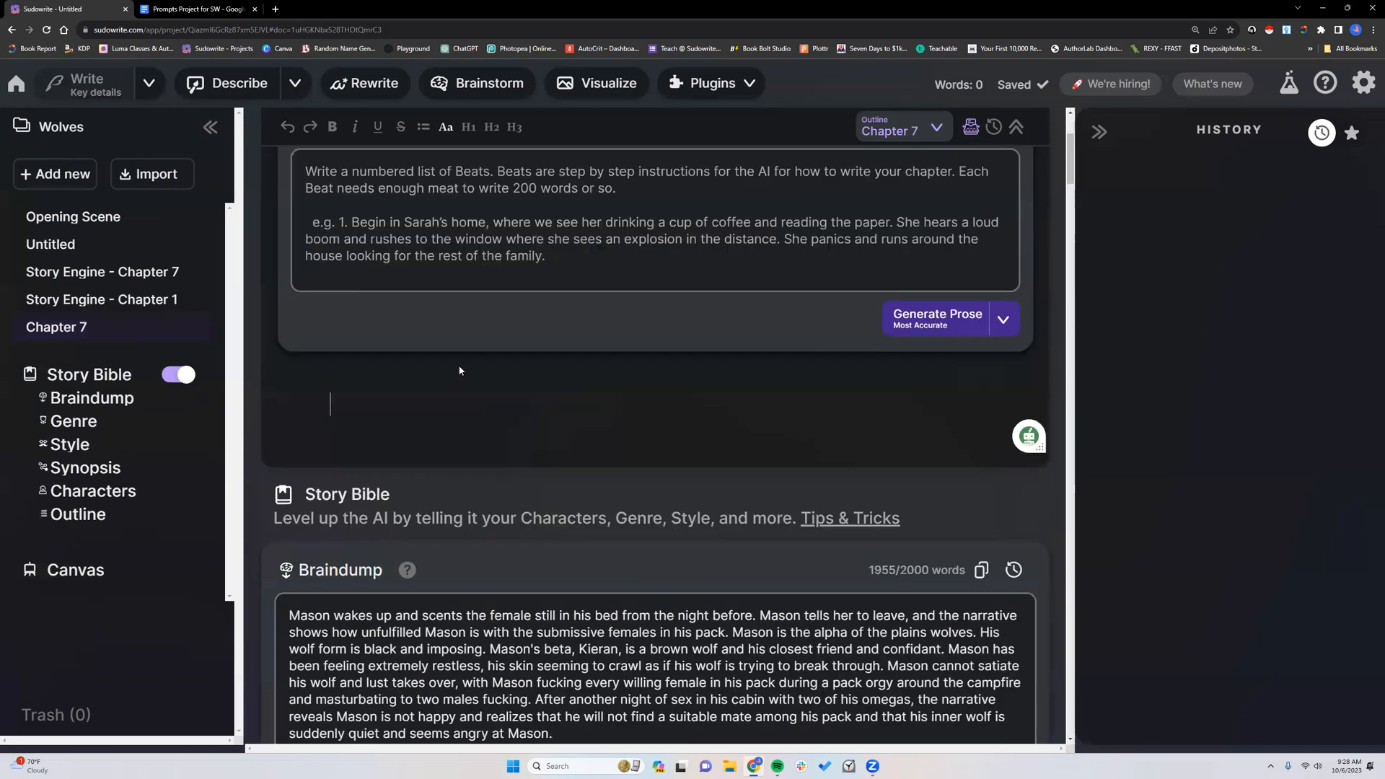
pyautogui.scroll(3, 529, 327)
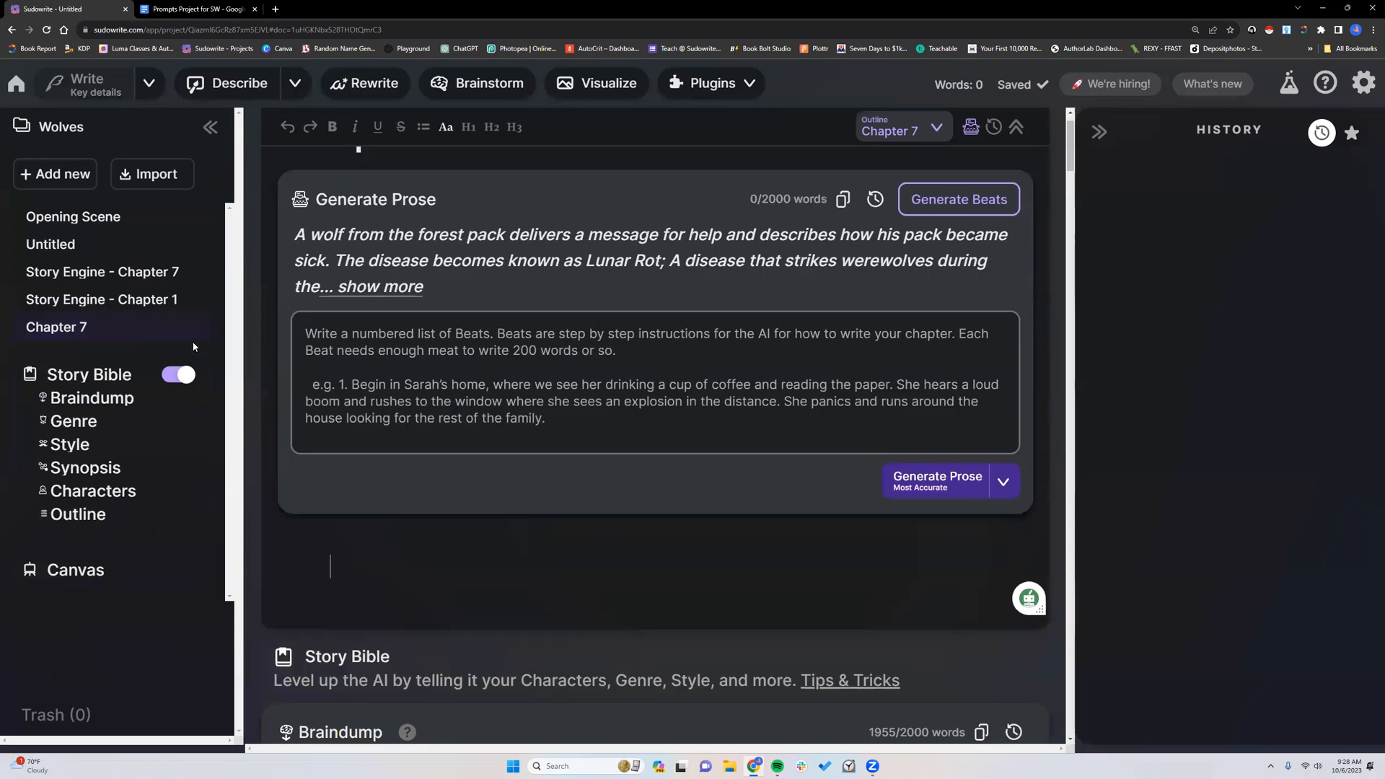
# - Reopen the Story Engine - Chapter 7 document with its beats and prose, then view its document history and close it
pyautogui.click(124, 275)
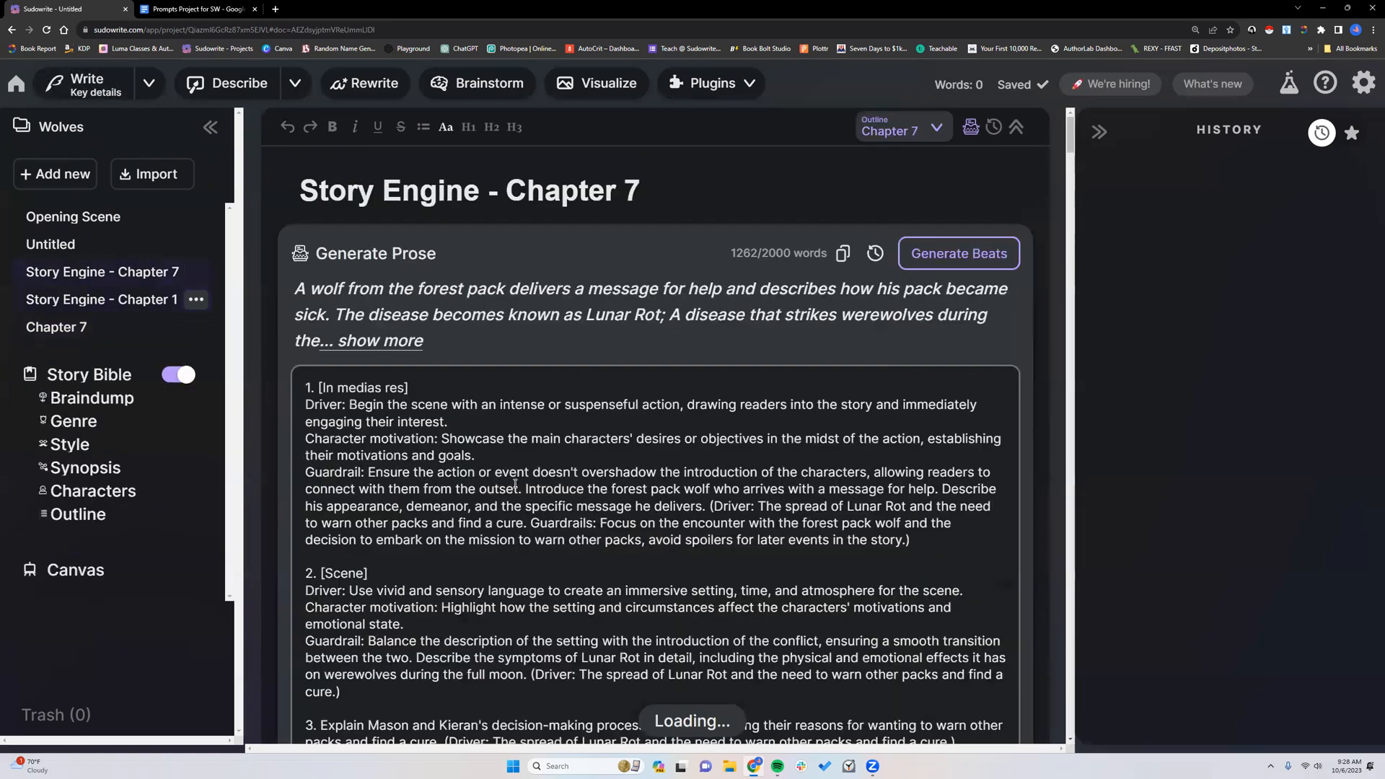
pyautogui.scroll(-6, 515, 479)
pyautogui.scroll(-5, 511, 473)
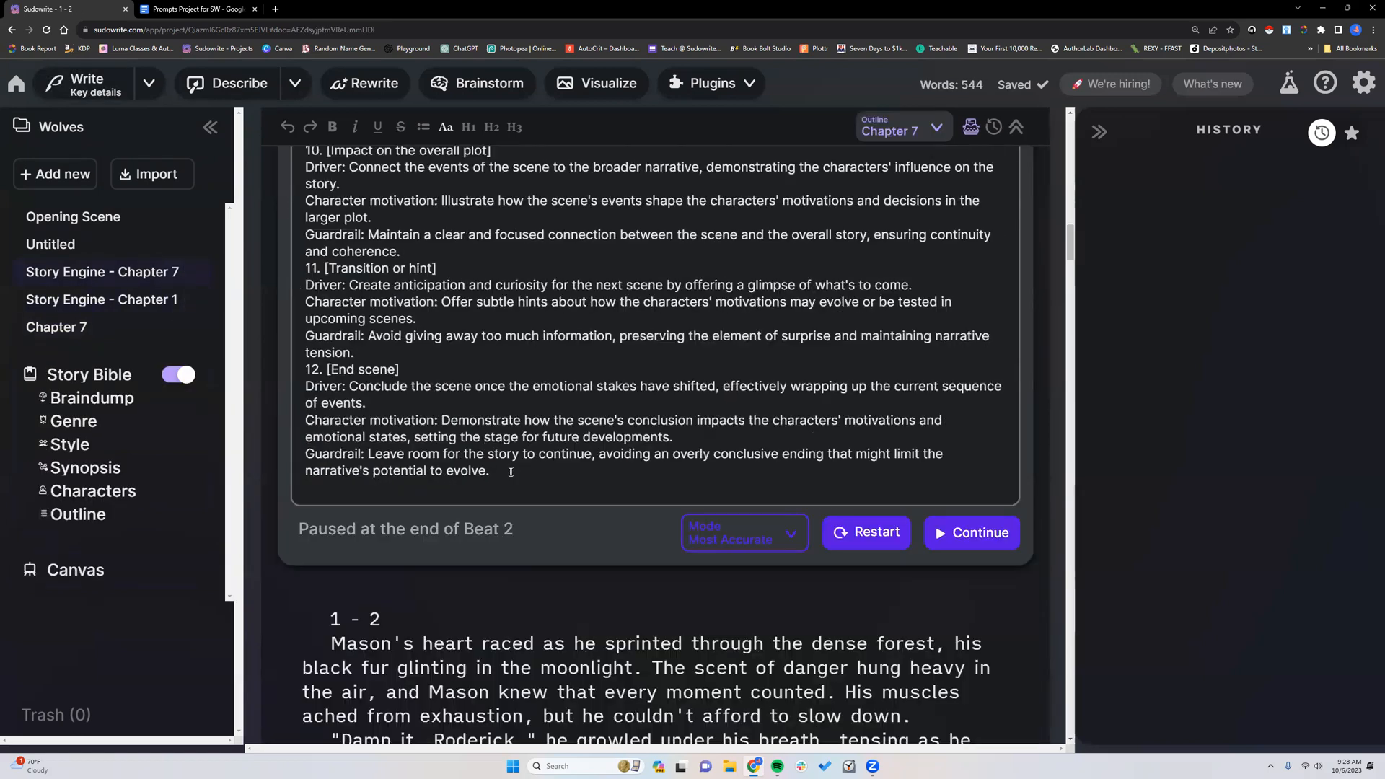
pyautogui.scroll(-5, 567, 452)
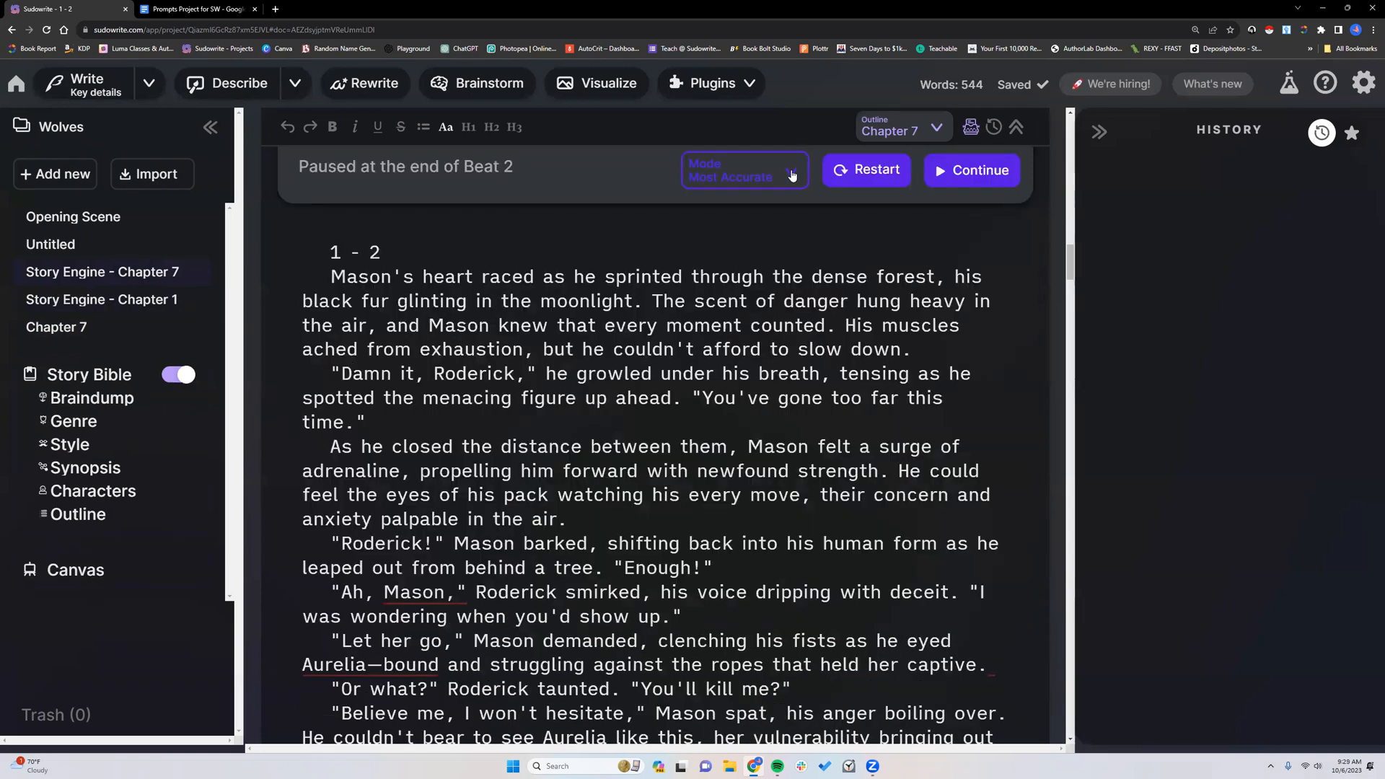
pyautogui.scroll(-5, 781, 536)
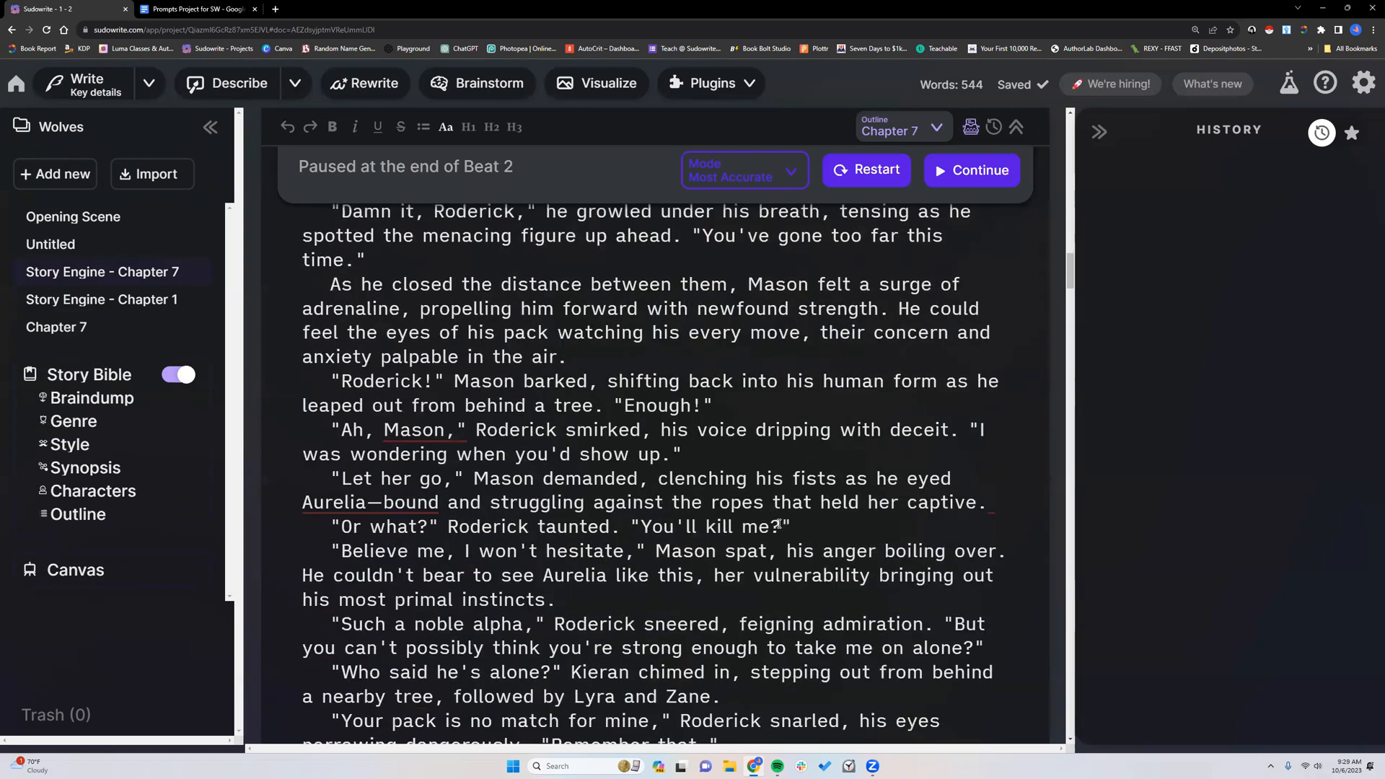
pyautogui.scroll(4, 777, 522)
pyautogui.scroll(3, 777, 522)
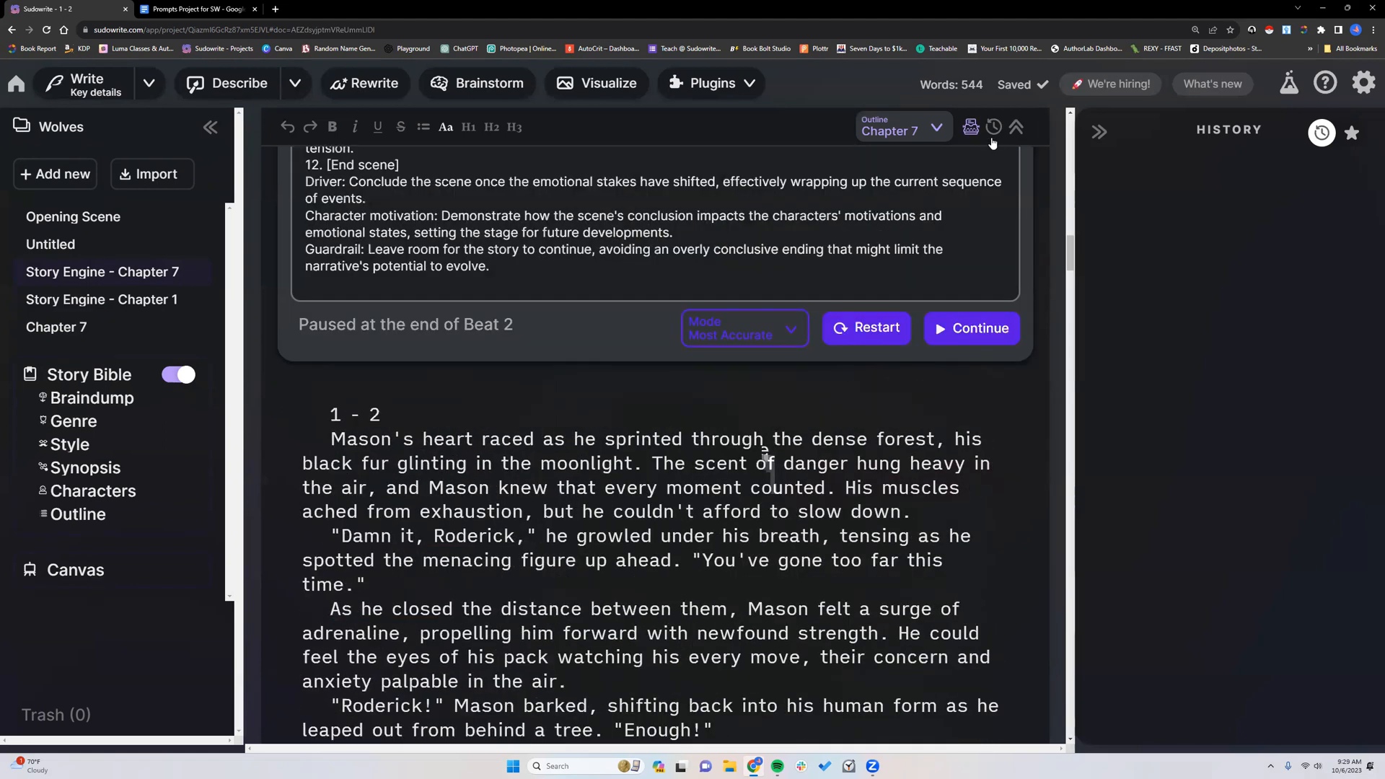
pyautogui.click(994, 127)
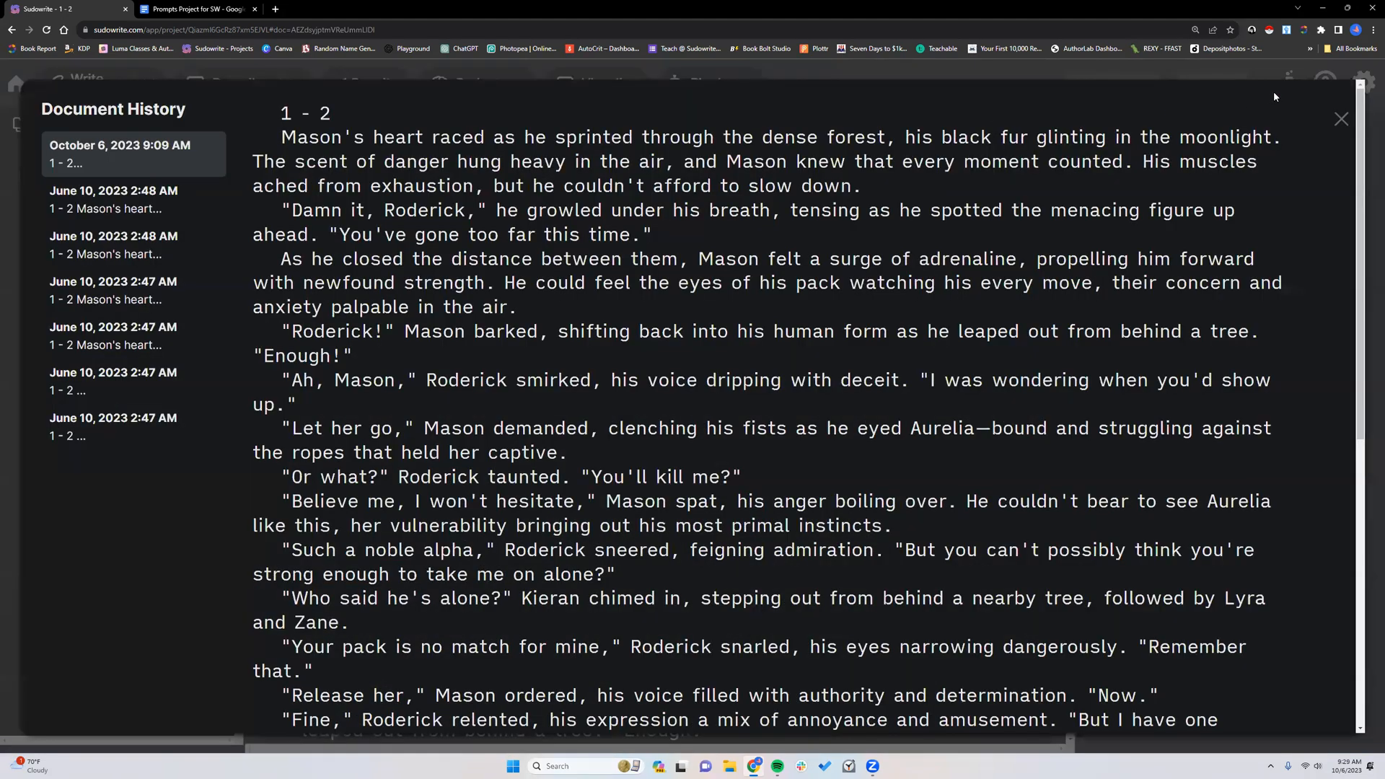
pyautogui.click(1340, 120)
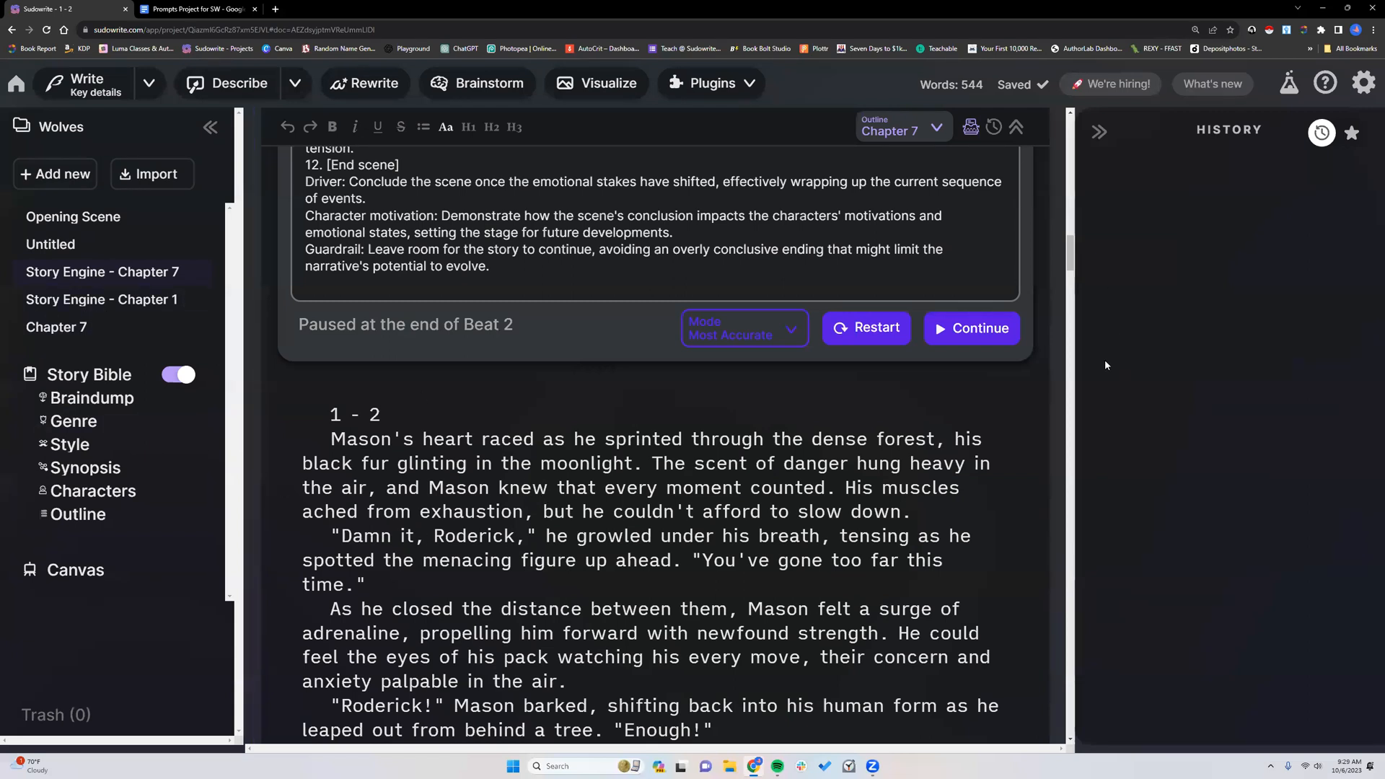
# - Look over the chapter choices offered for a new document without adding one
pyautogui.scroll(3, 1069, 173)
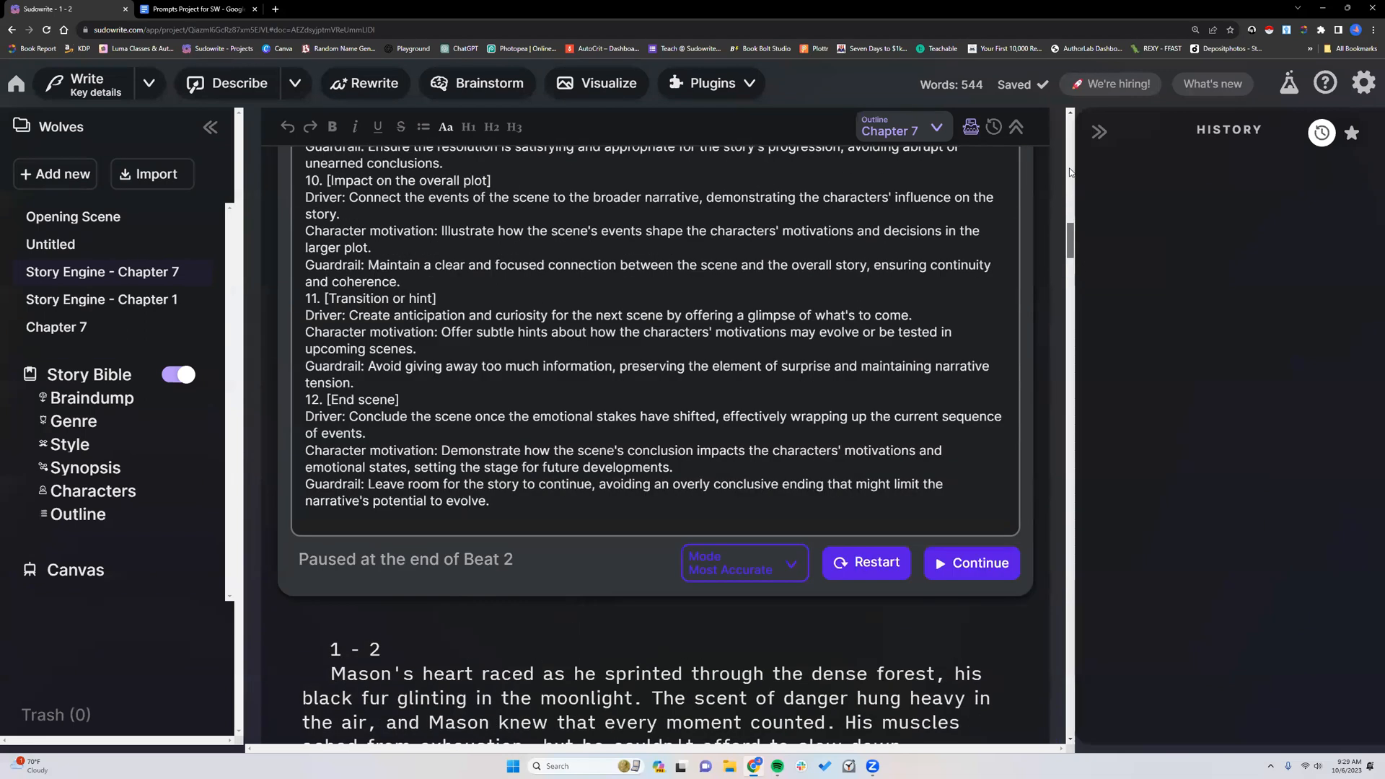
pyautogui.scroll(10, 1070, 172)
pyautogui.click(51, 178)
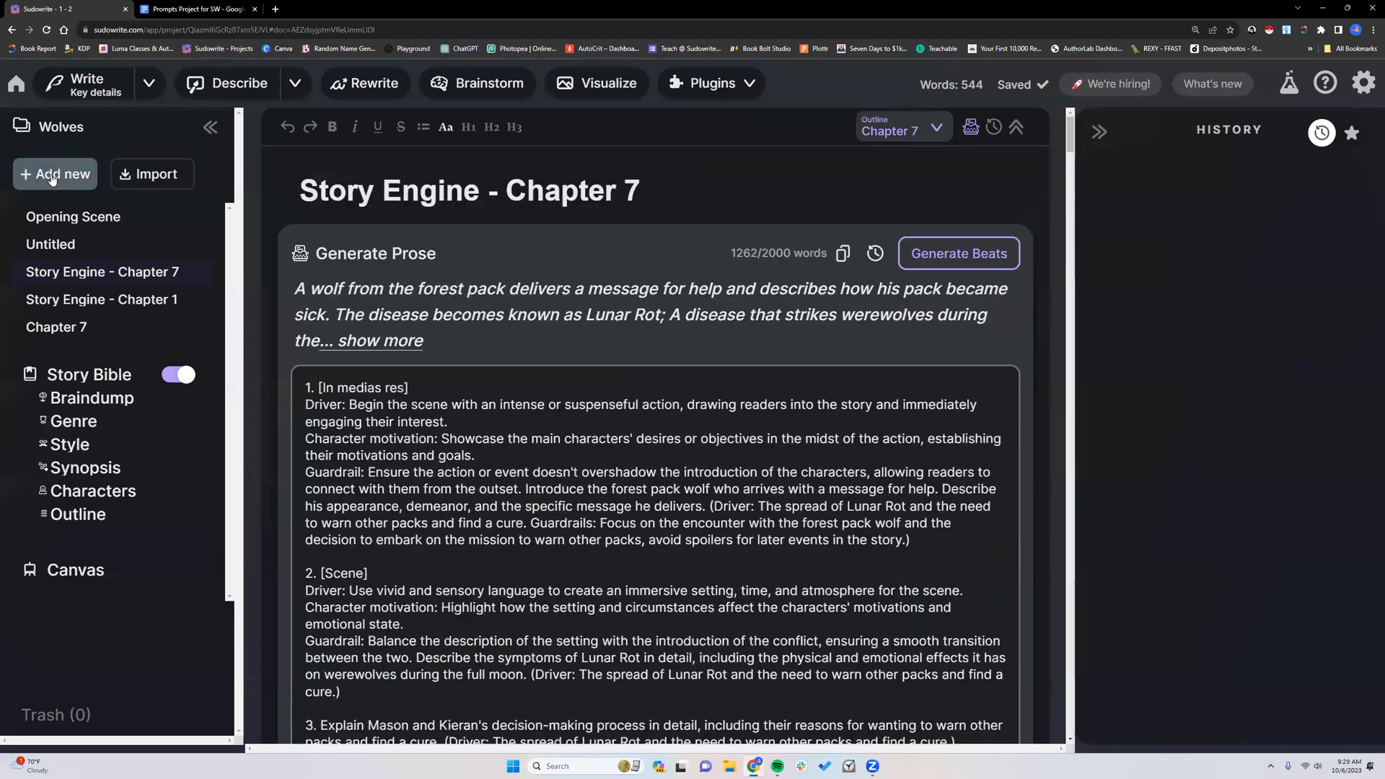
pyautogui.click(55, 174)
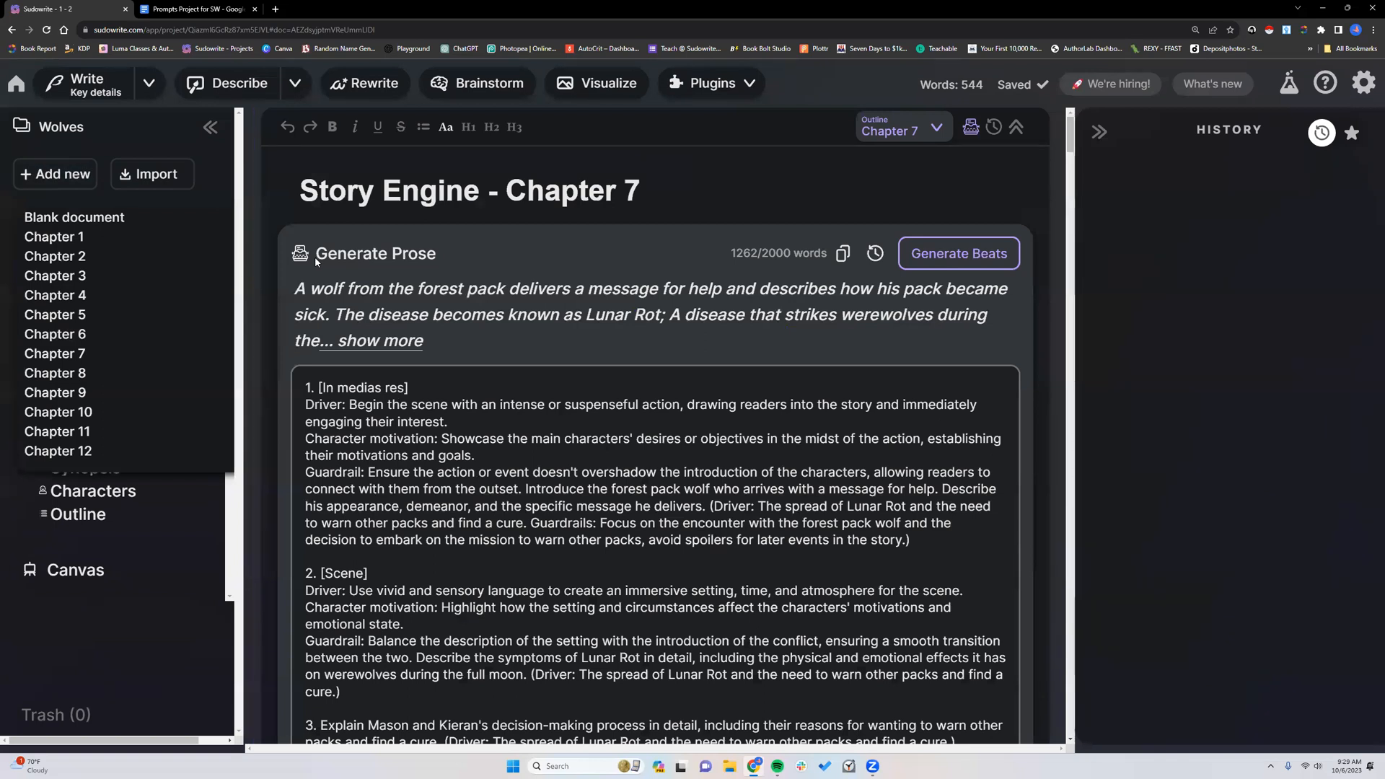
pyautogui.click(313, 227)
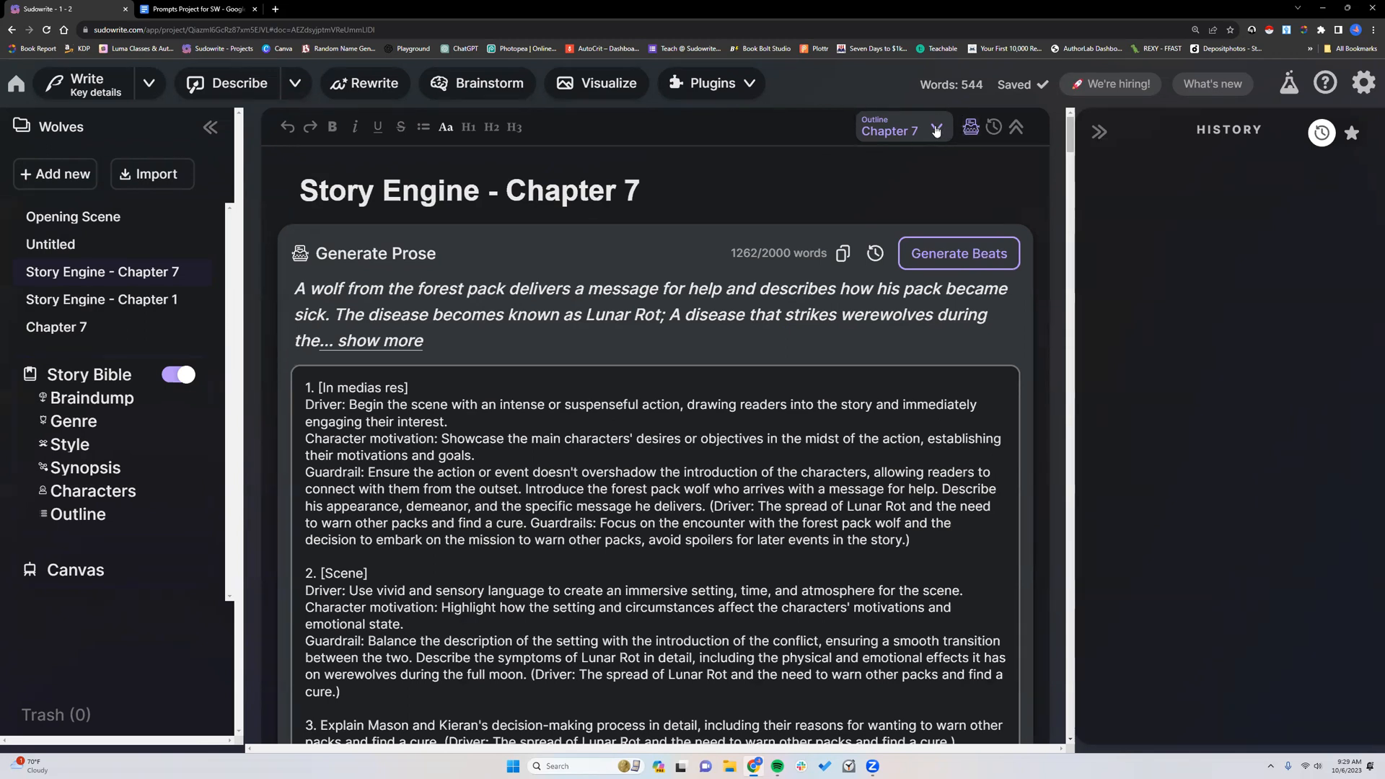
# - Expand the full Chapter 7 summary in Generate Prose and read through its opening
pyautogui.click(937, 129)
pyautogui.click(548, 220)
pyautogui.click(373, 341)
pyautogui.moveTo(294, 287); pyautogui.dragTo(724, 554)
pyautogui.click(295, 287)
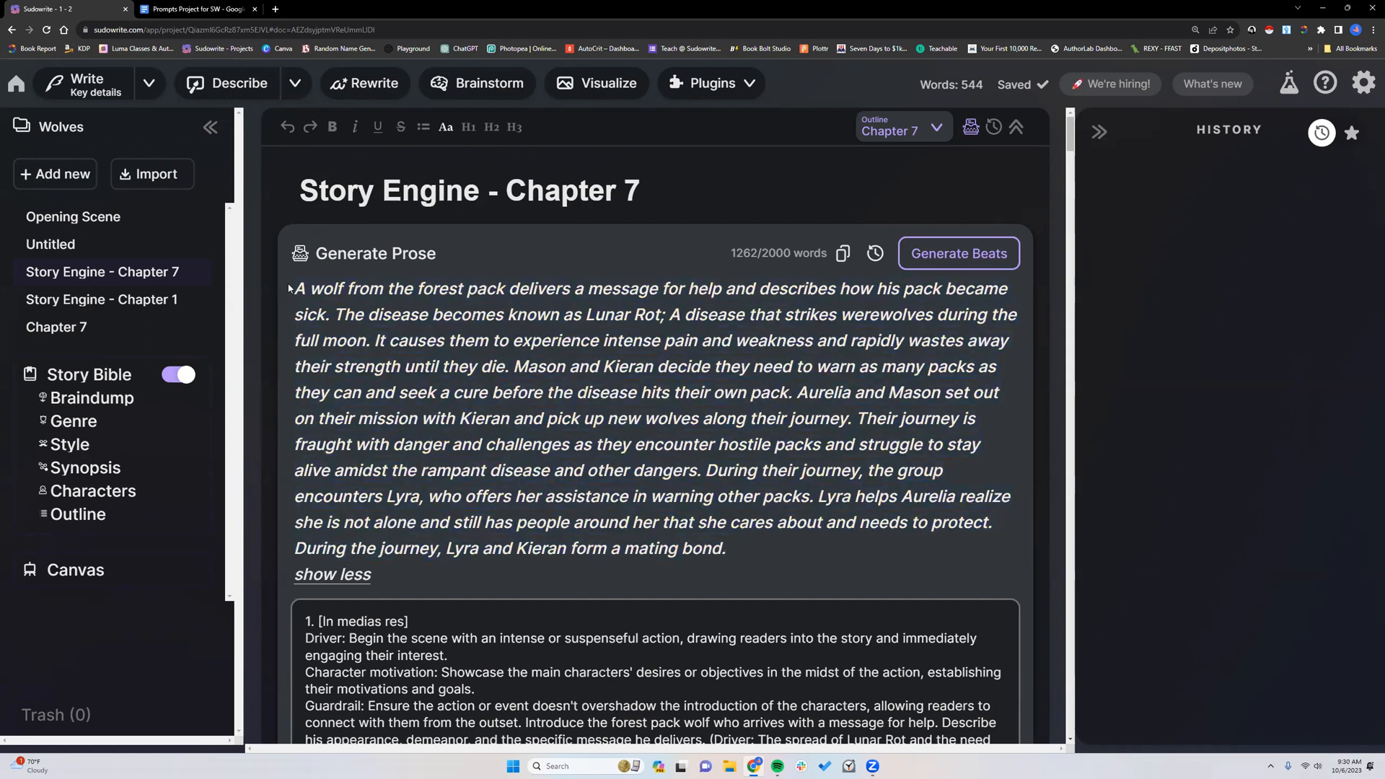
pyautogui.moveTo(295, 288); pyautogui.dragTo(500, 296)
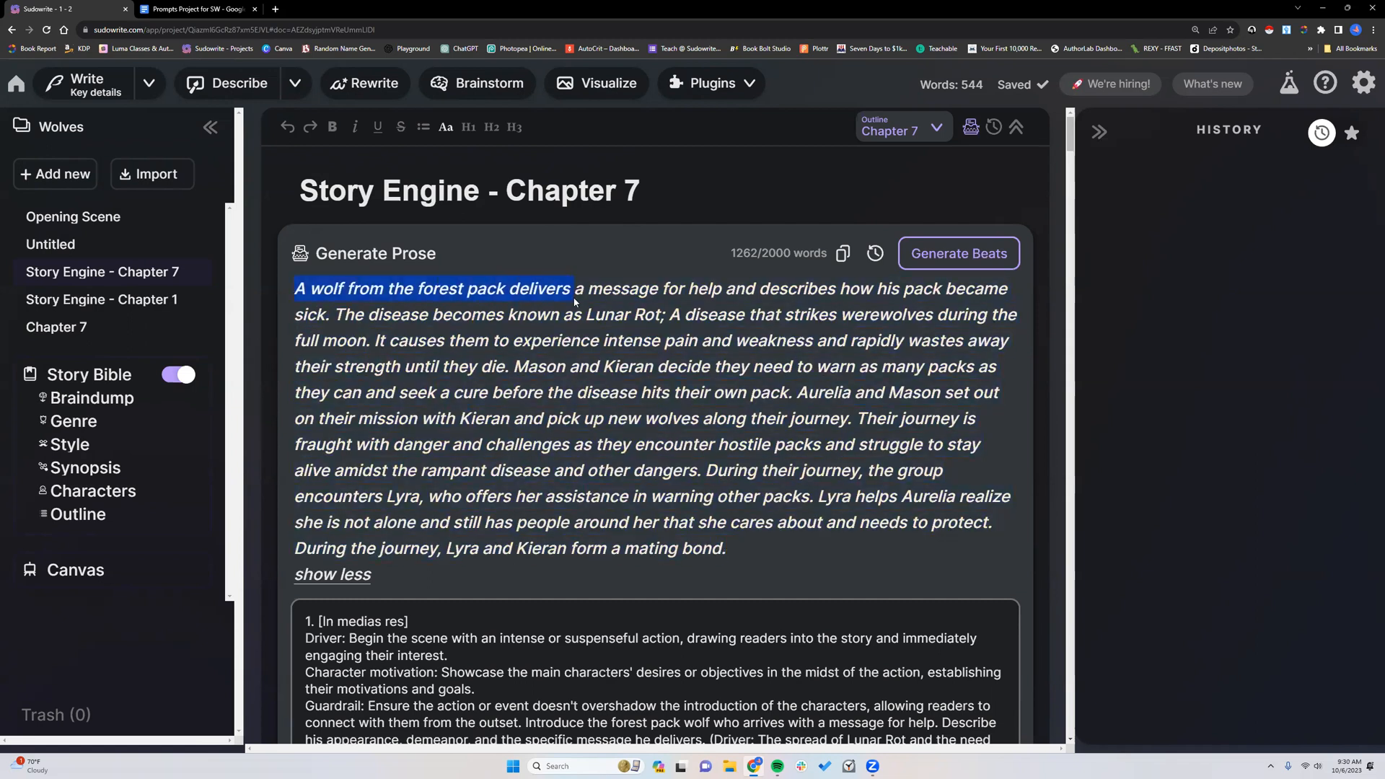
pyautogui.moveTo(622, 296); pyautogui.dragTo(662, 292)
pyautogui.click(675, 250)
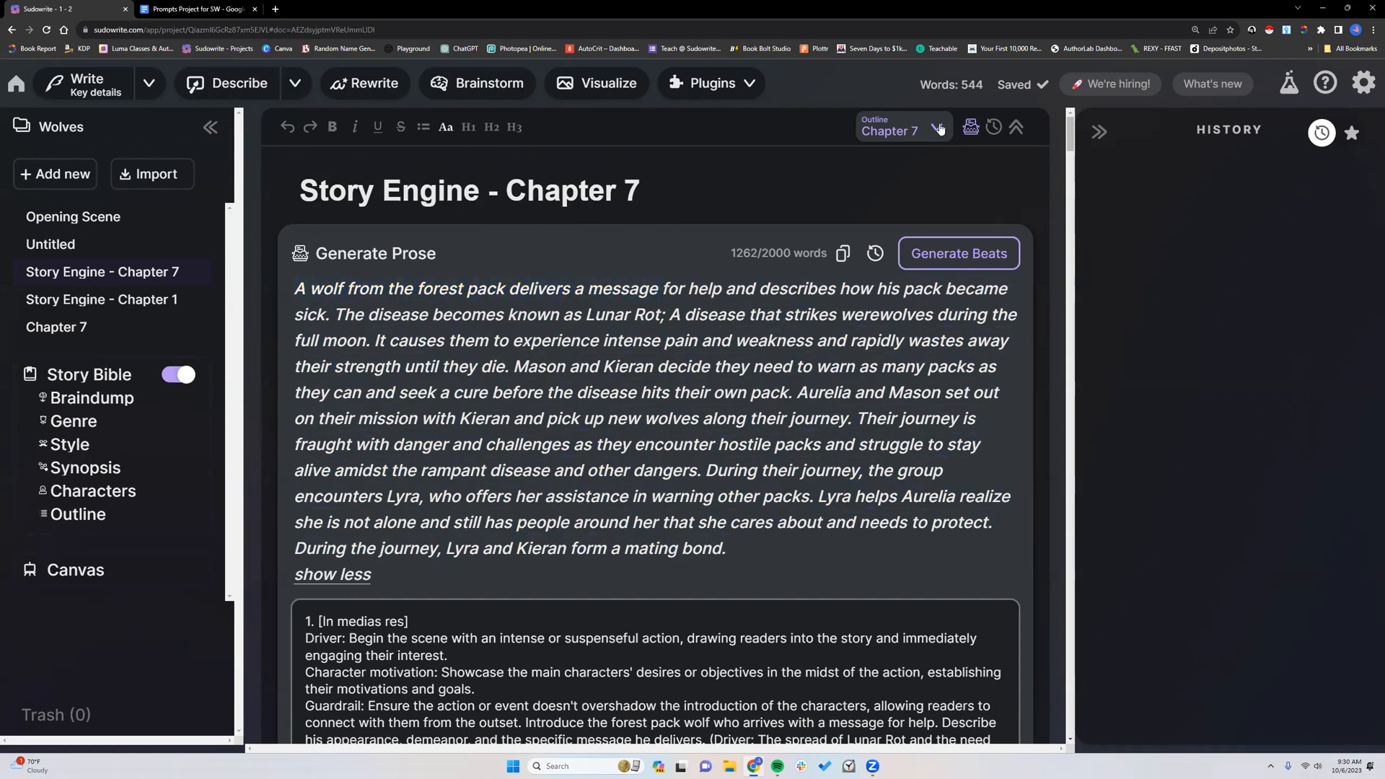
# - Switch the document's outline link to Chapter 5, to Chapter 1 and back to Chapter 7, comparing the summaries with the document
pyautogui.click(938, 128)
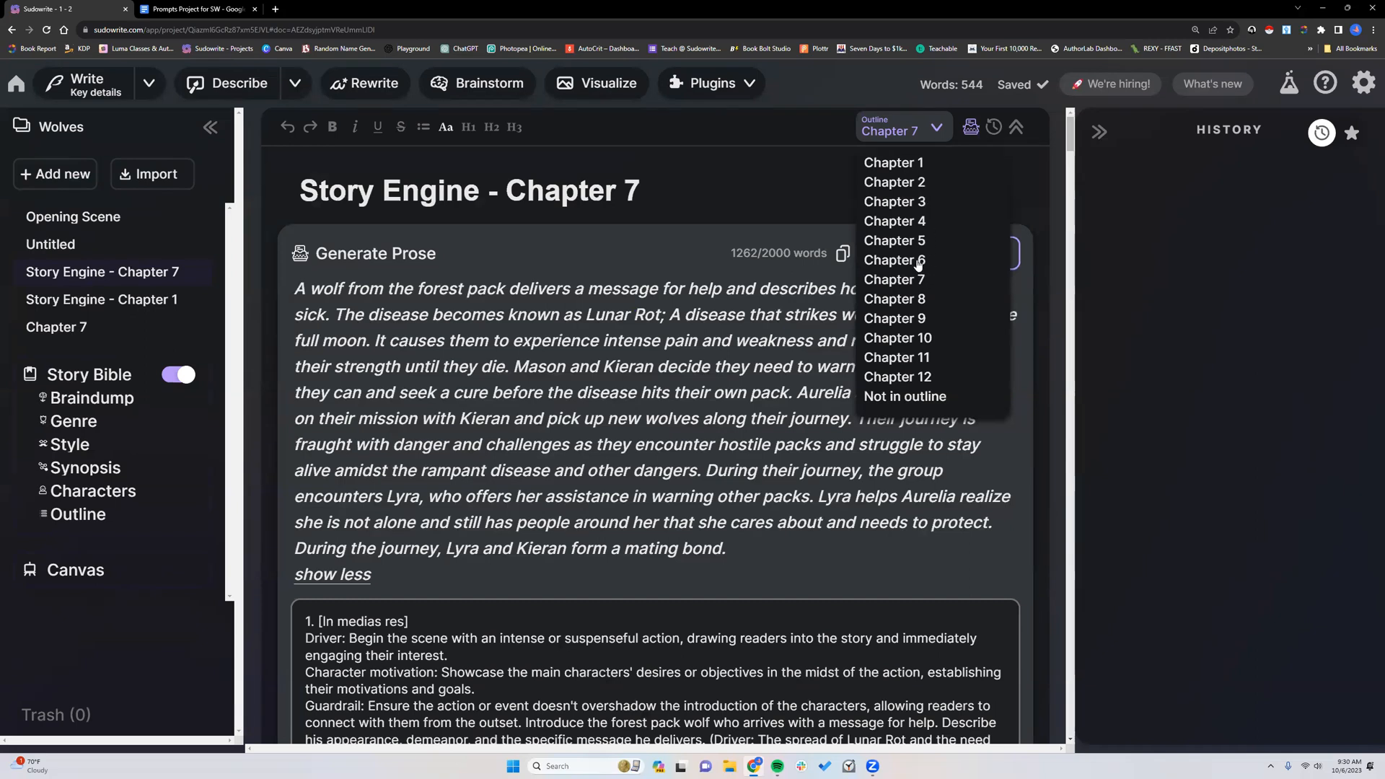
pyautogui.click(919, 242)
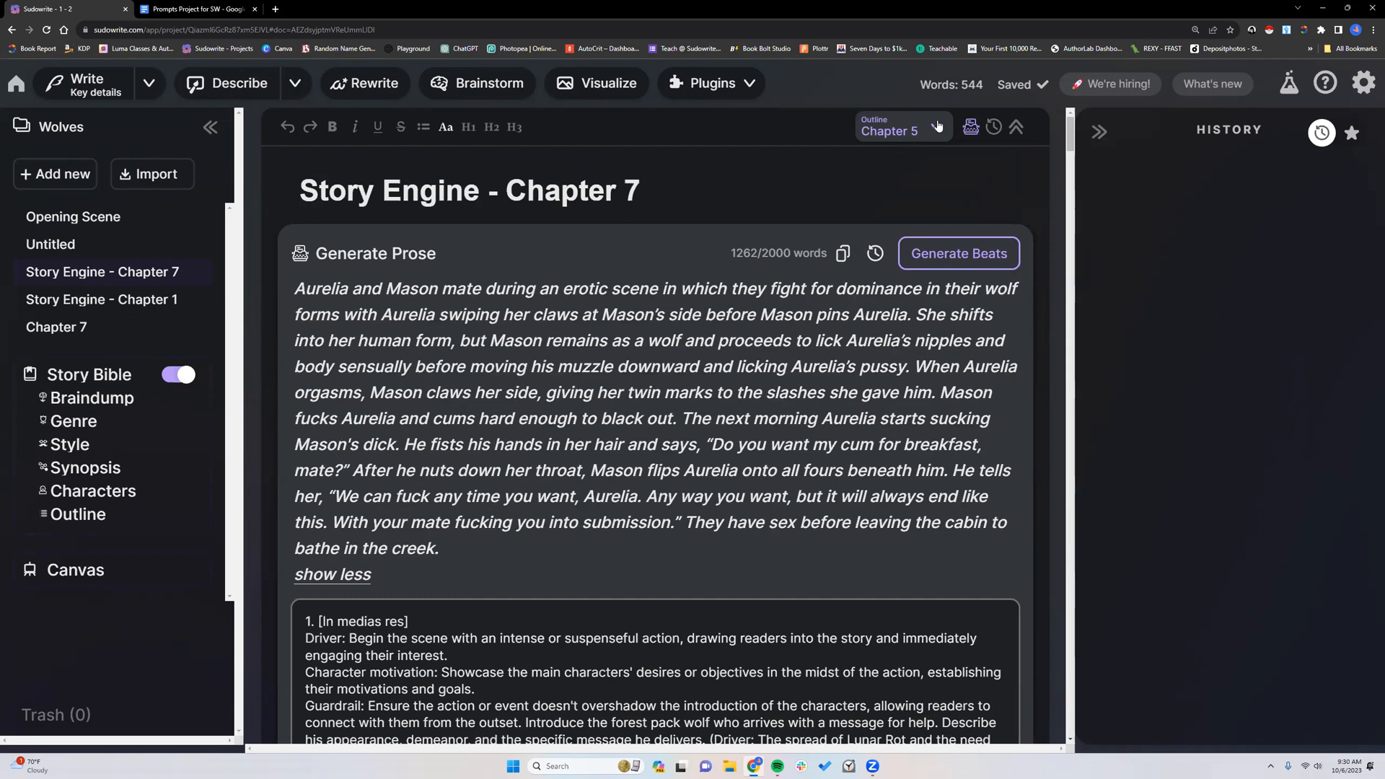
pyautogui.click(937, 126)
pyautogui.click(925, 162)
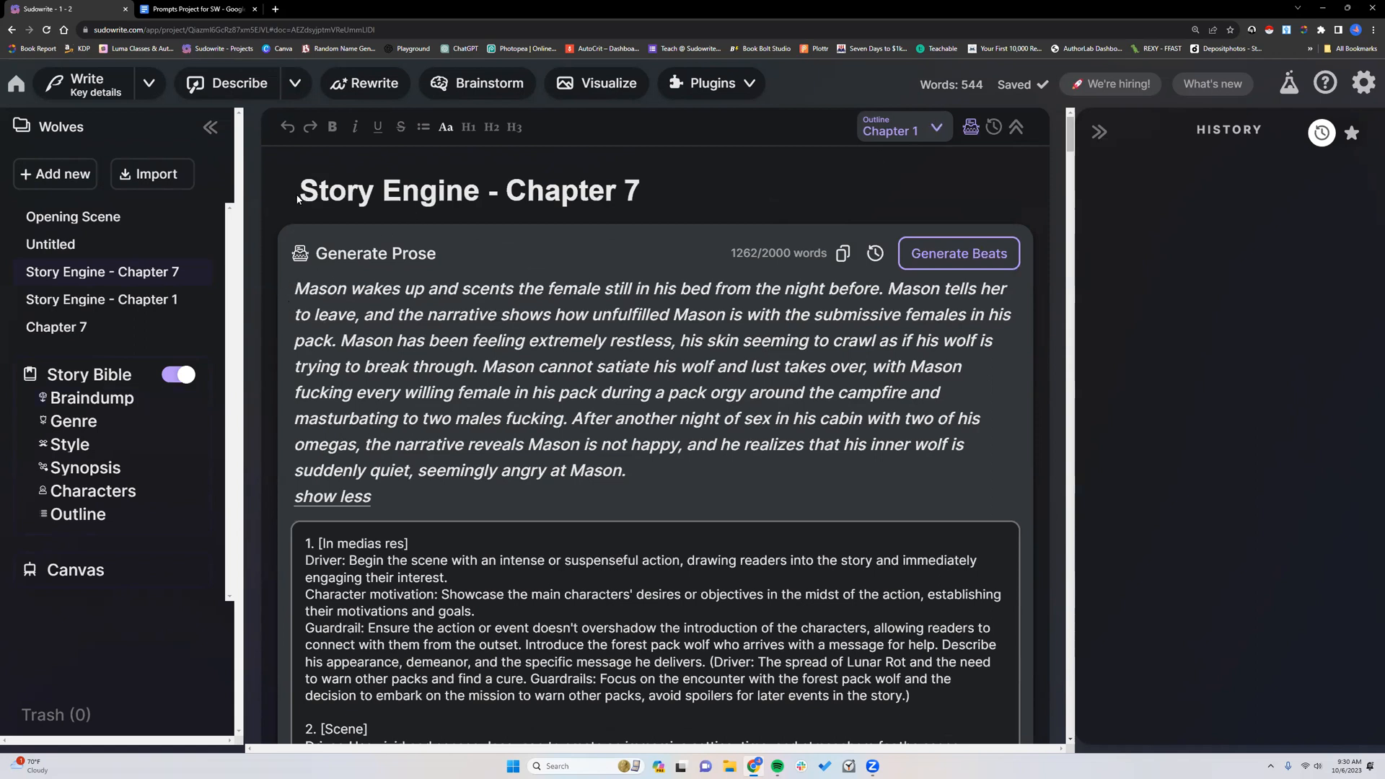
pyautogui.moveTo(642, 191); pyautogui.dragTo(605, 190)
pyautogui.moveTo(295, 288); pyautogui.dragTo(489, 289)
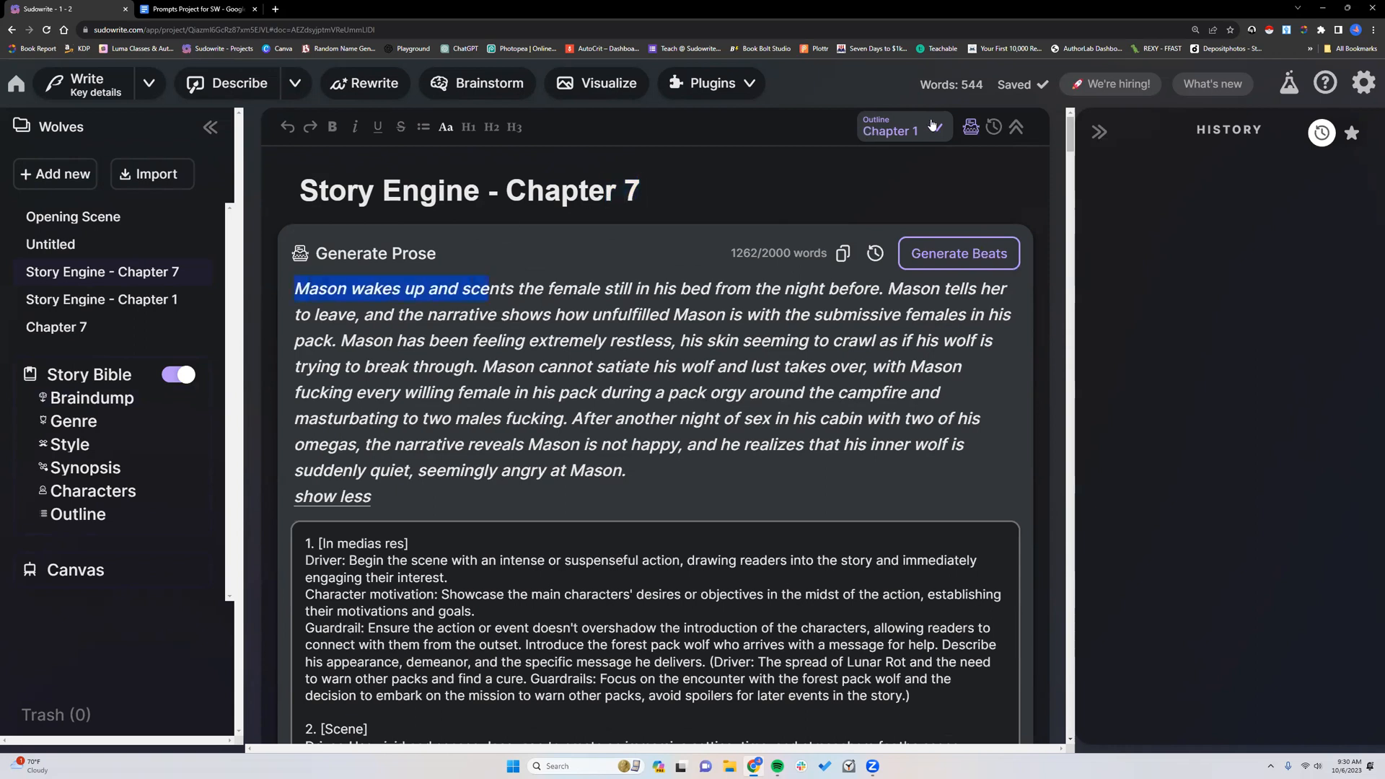
pyautogui.click(933, 128)
pyautogui.click(926, 279)
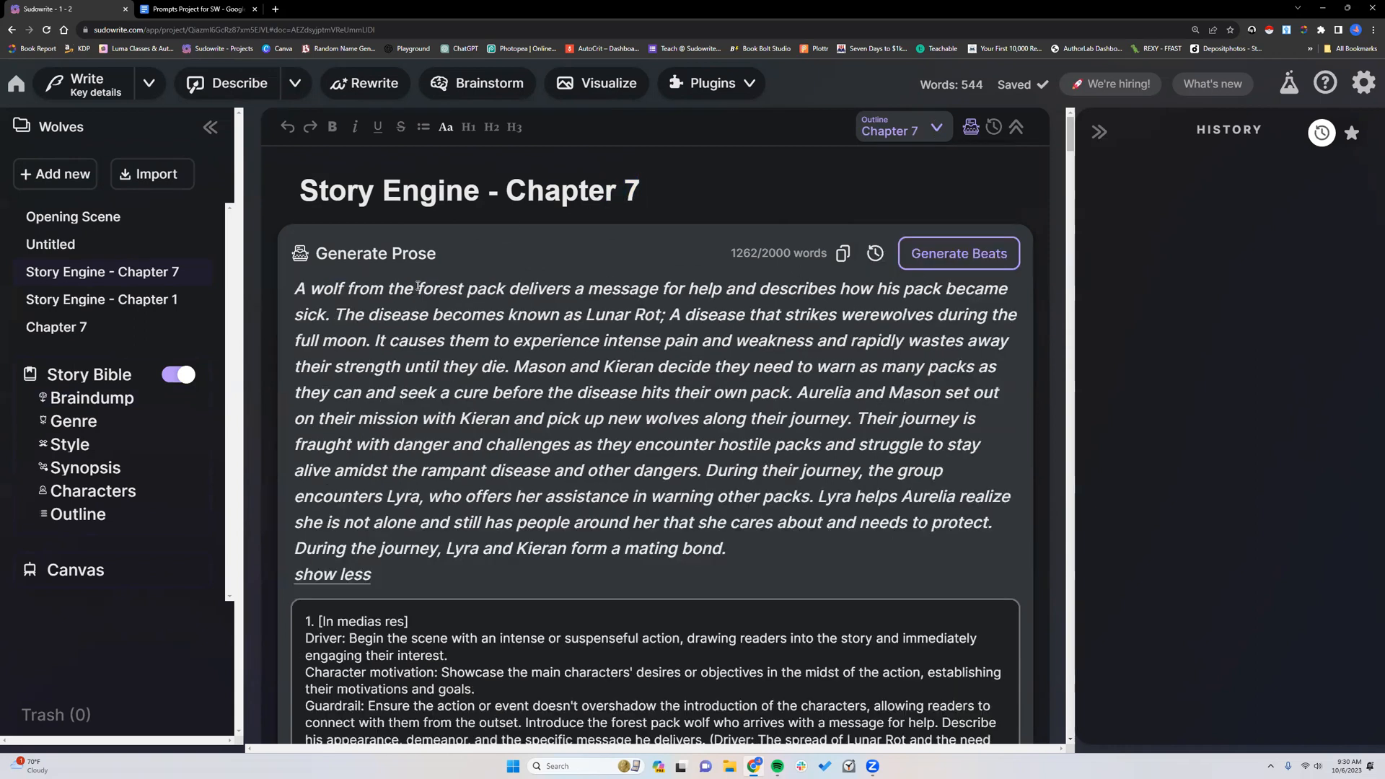
pyautogui.moveTo(298, 289); pyautogui.dragTo(504, 289)
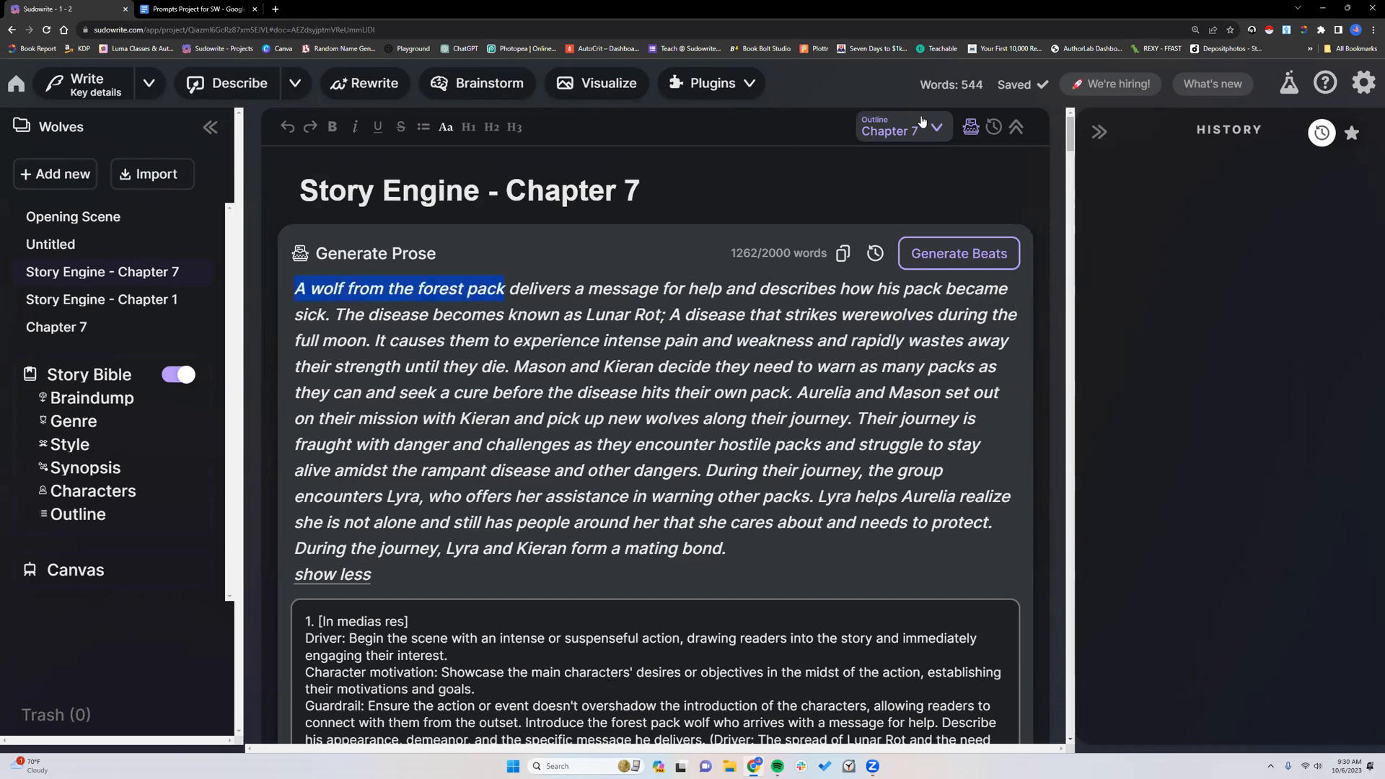
# - Relink the document to Chapter 1 and back to Chapter 7 once more, and collapse the chapter summary
pyautogui.click(935, 133)
pyautogui.click(895, 163)
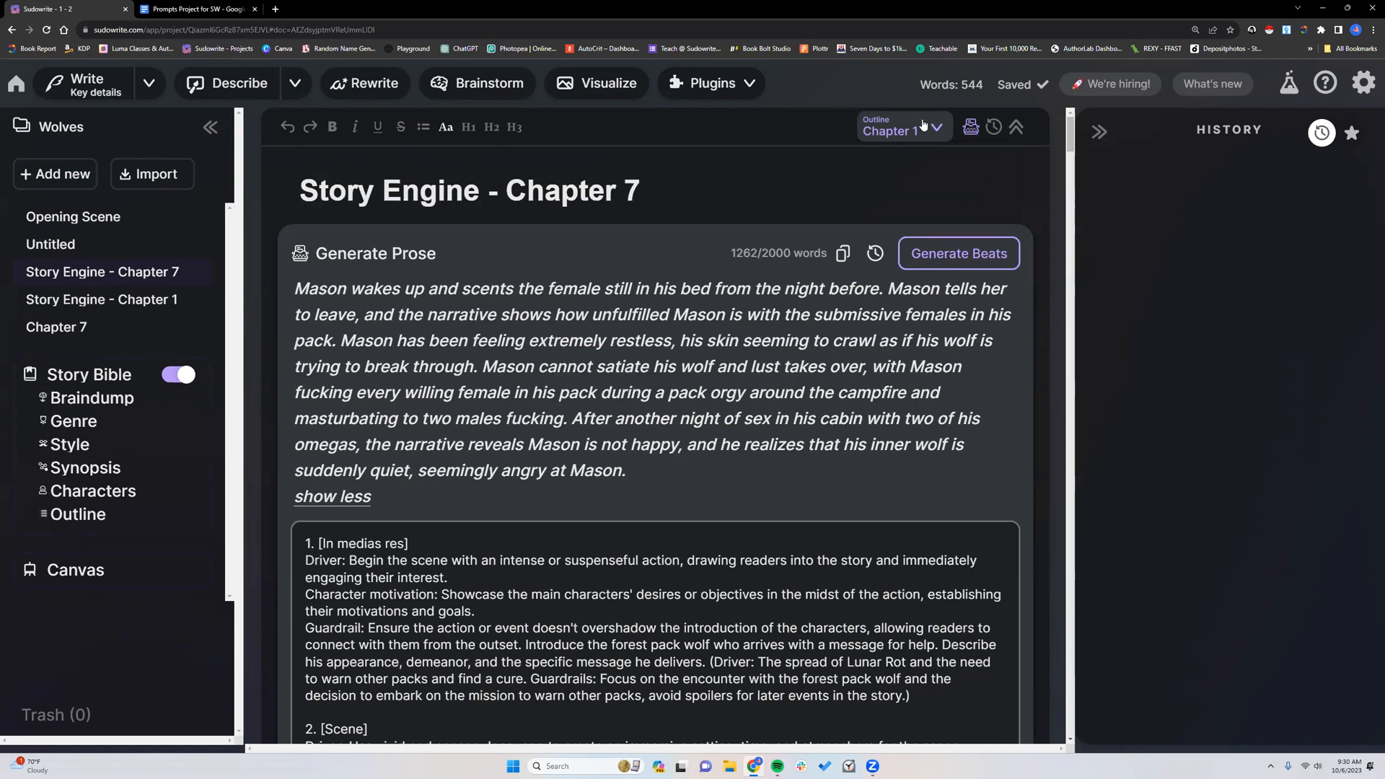
pyautogui.click(930, 129)
pyautogui.click(920, 281)
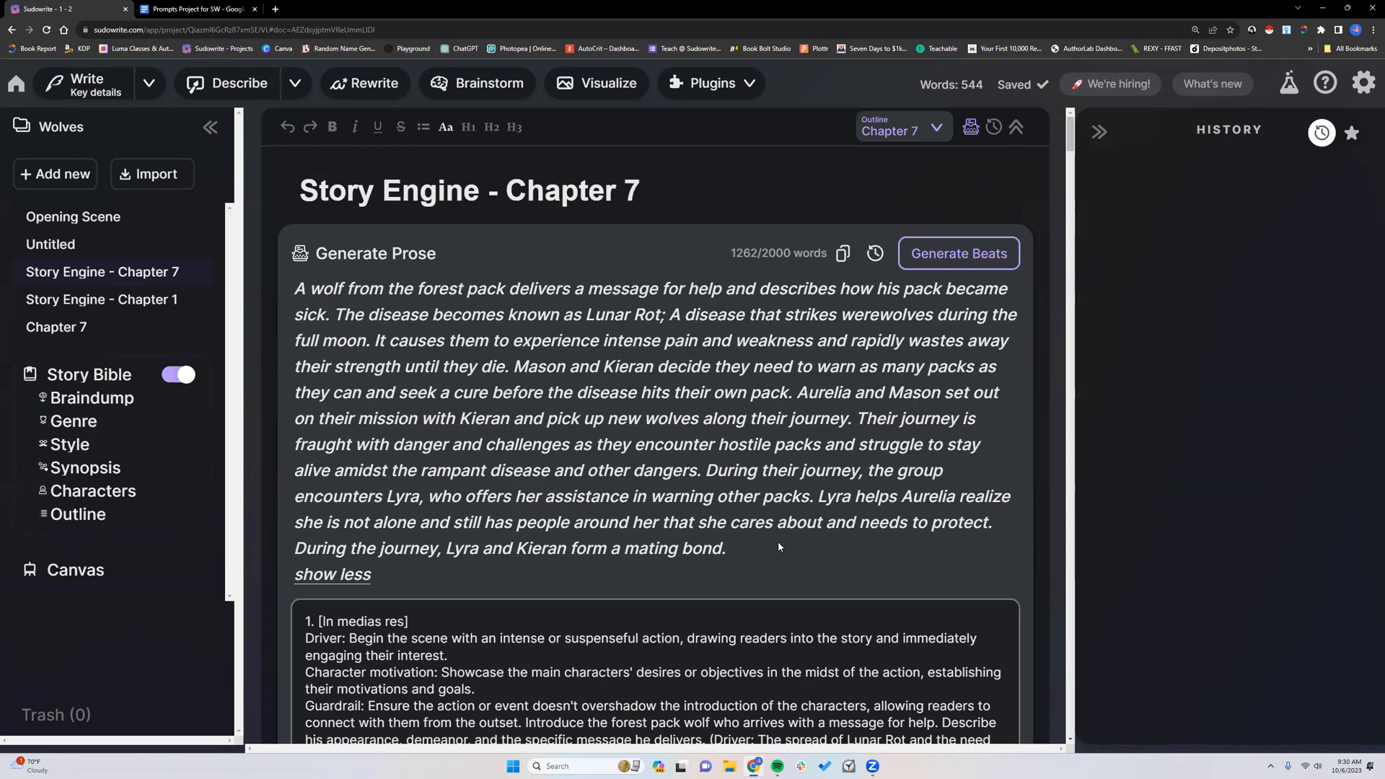
pyautogui.scroll(-2, 739, 546)
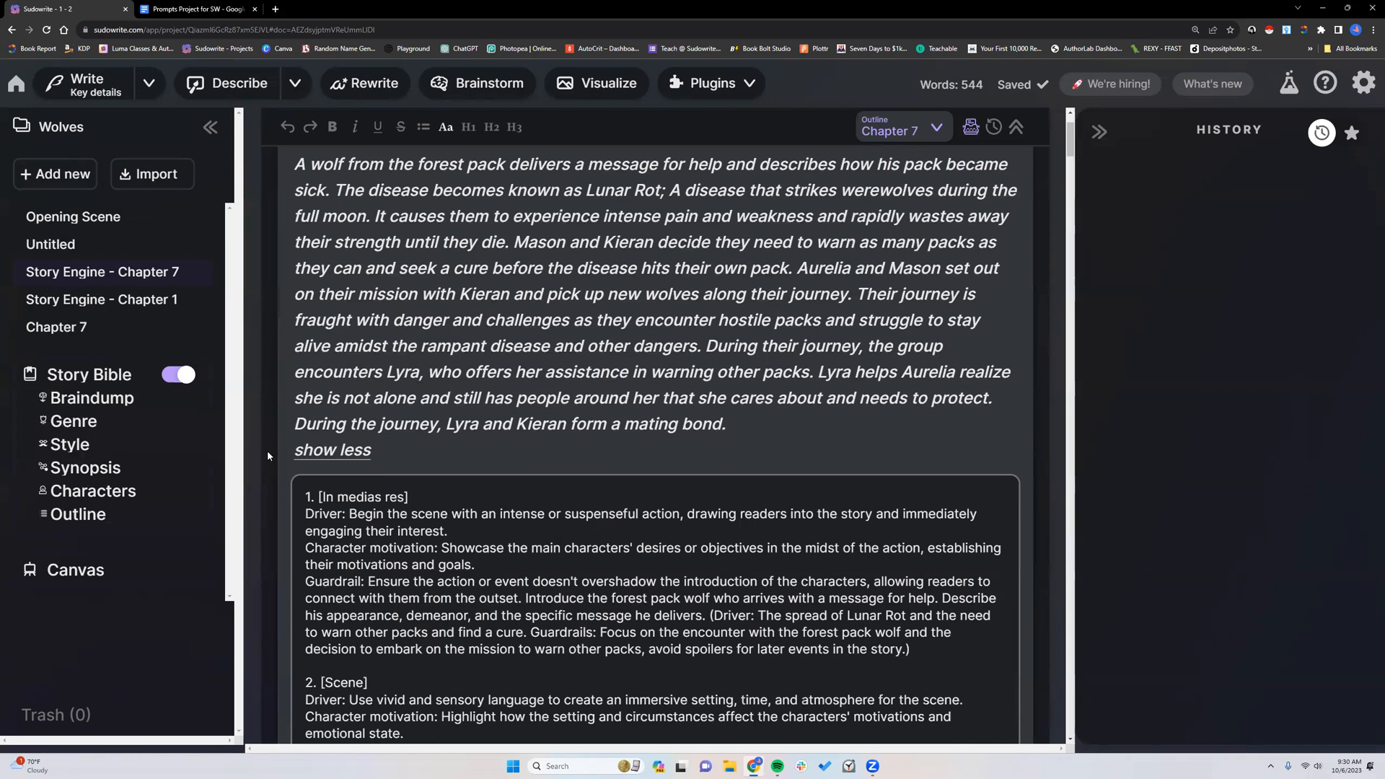
pyautogui.click(314, 450)
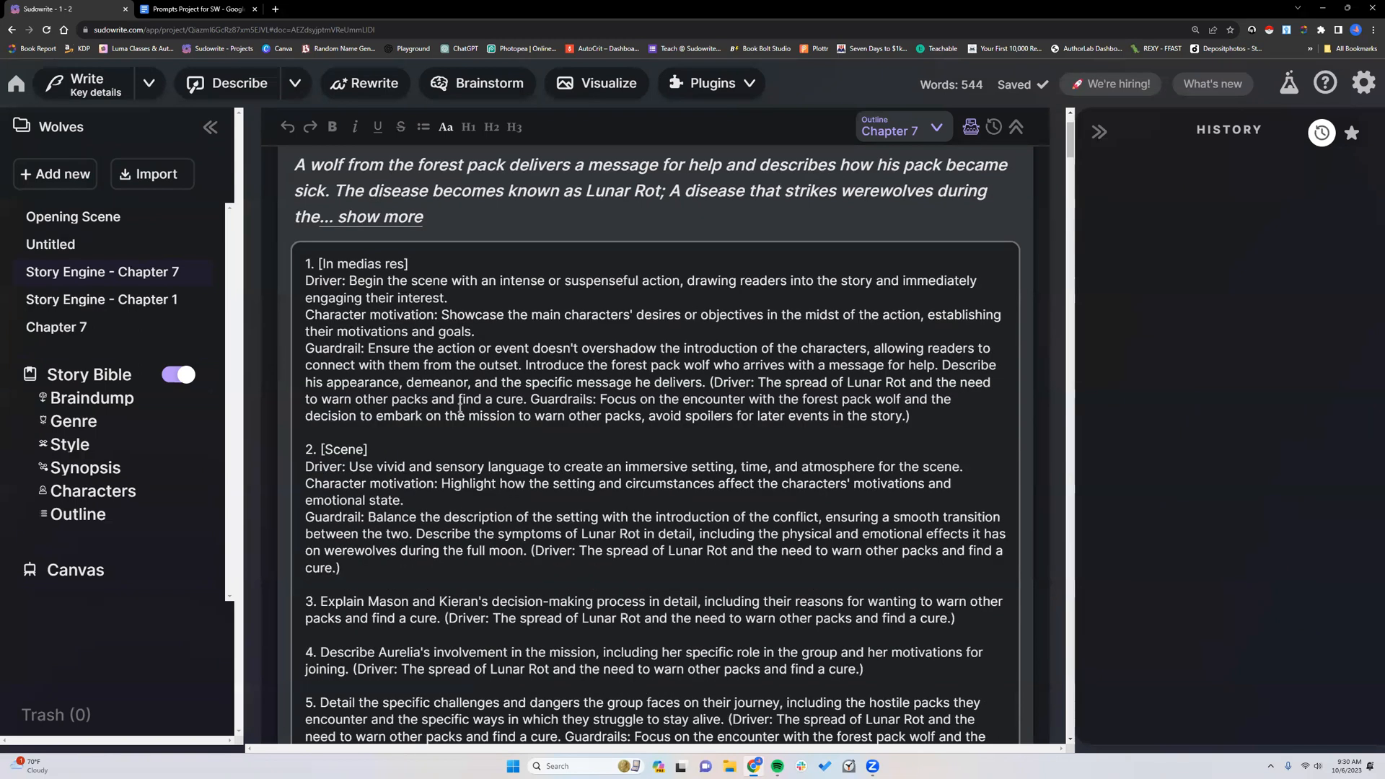
pyautogui.scroll(2, 460, 405)
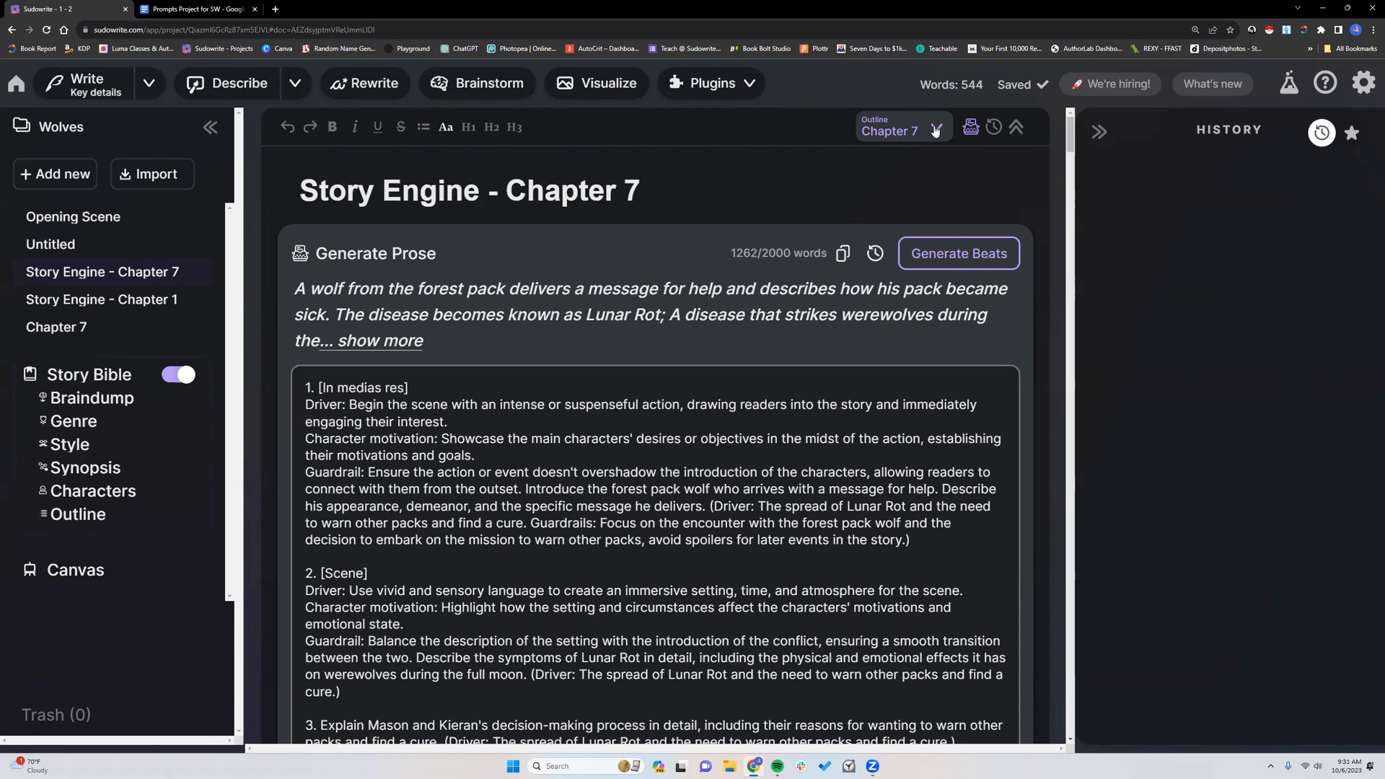
# - Look over the outline chapter choices without changing the link, and hide and reshow the Generate Prose section
pyautogui.click(936, 129)
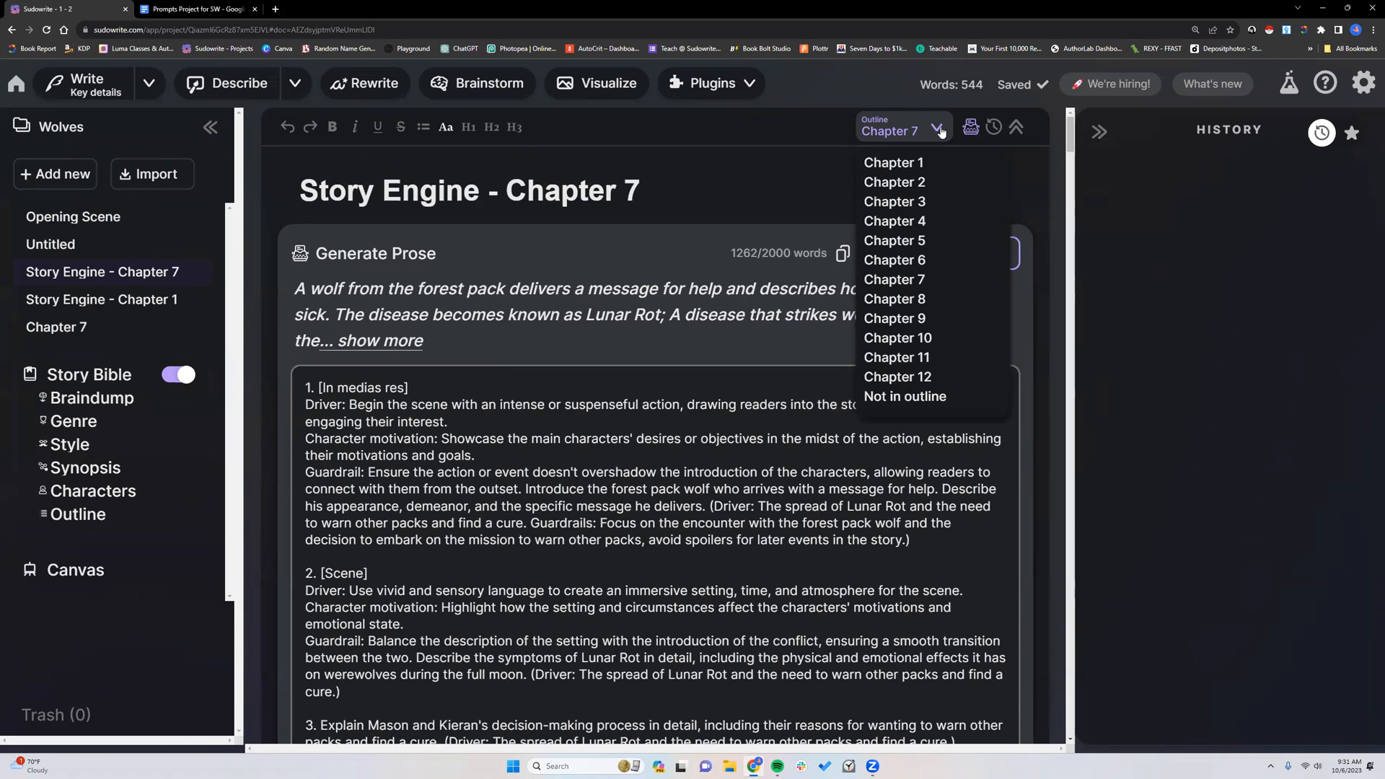
pyautogui.click(940, 131)
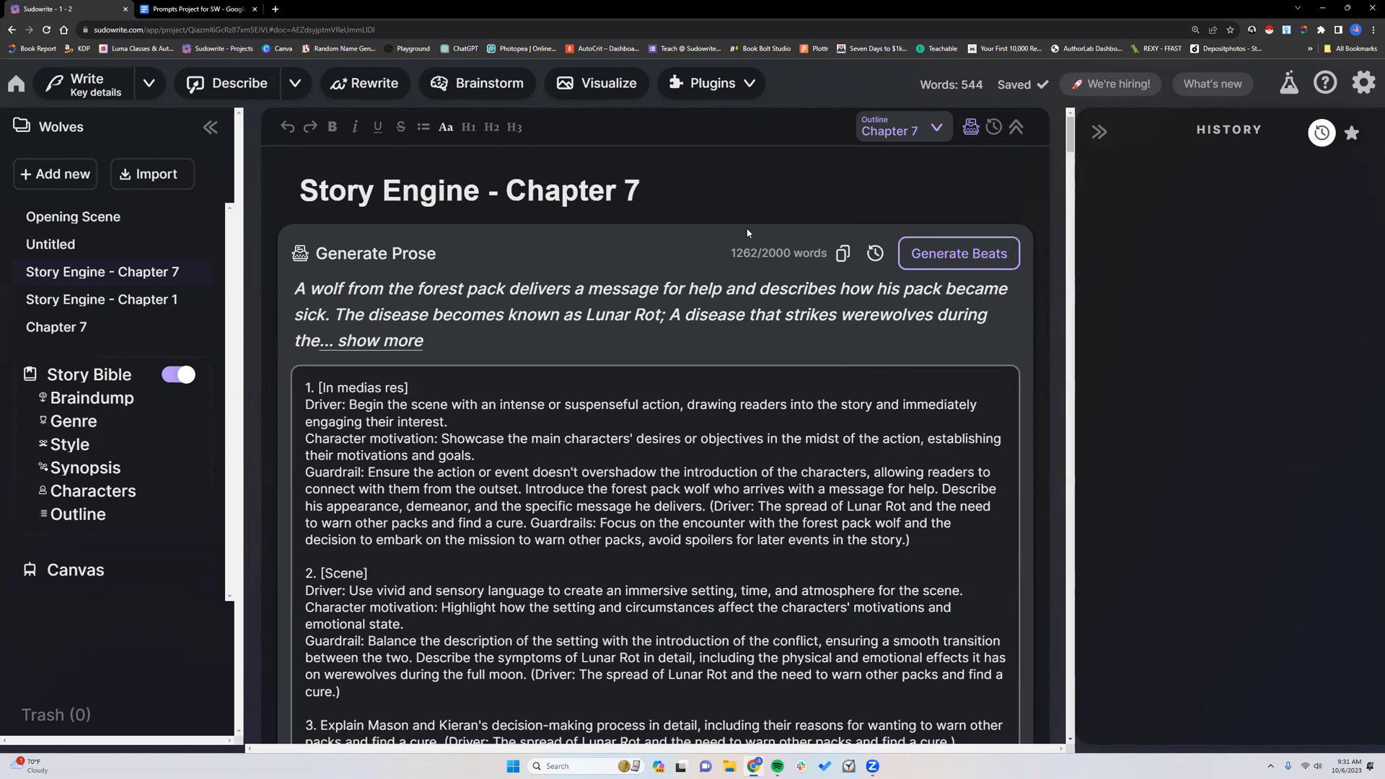
pyautogui.click(971, 129)
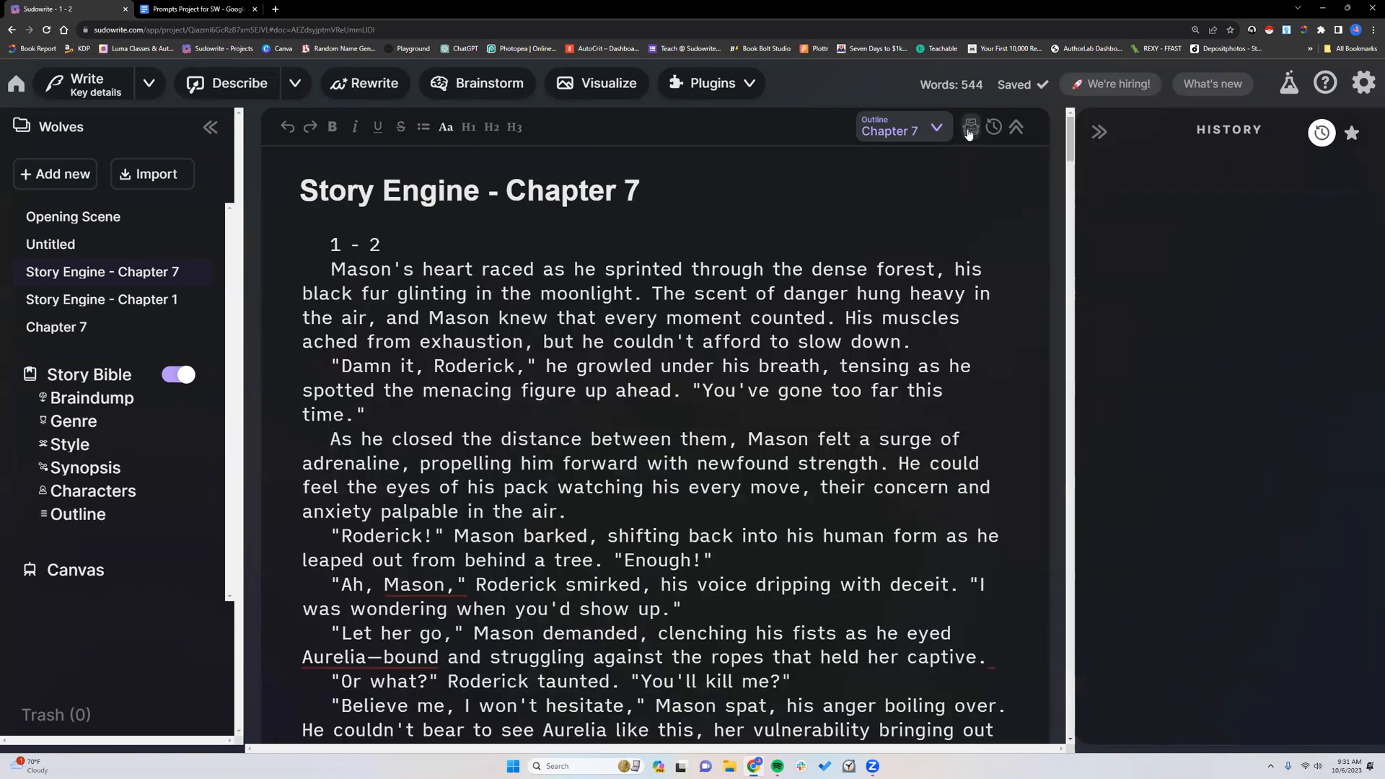
pyautogui.click(970, 128)
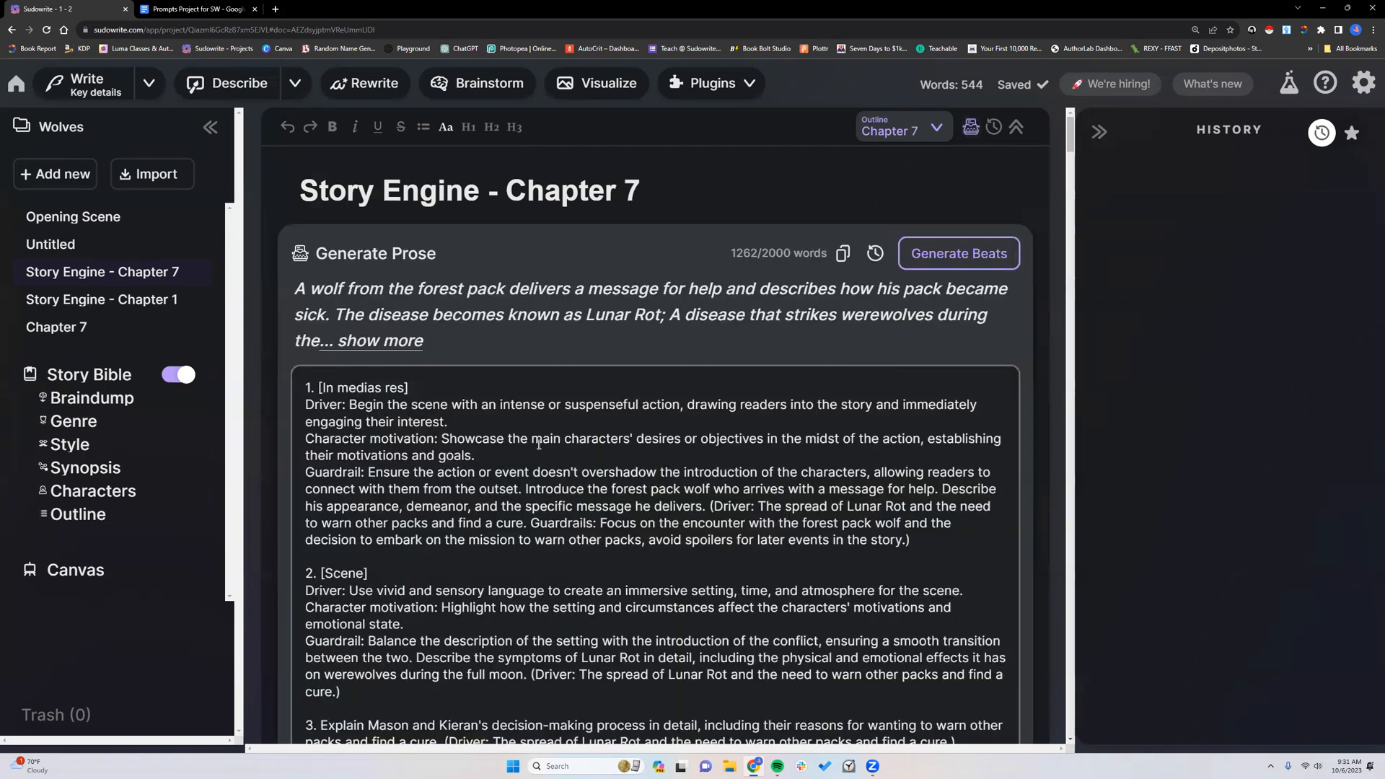
pyautogui.click(105, 521)
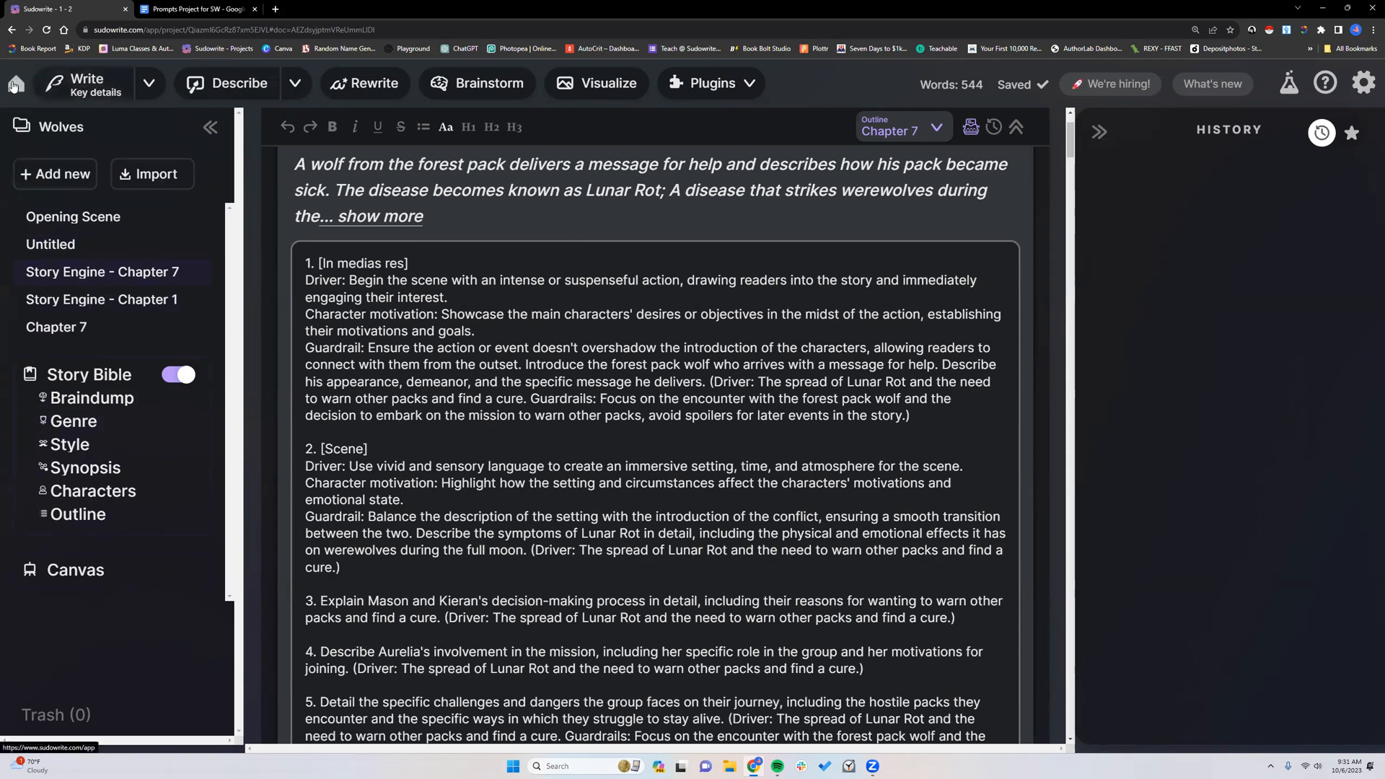
# - Return to the projects overview, create a new project and turn on its Story Bible
pyautogui.click(13, 85)
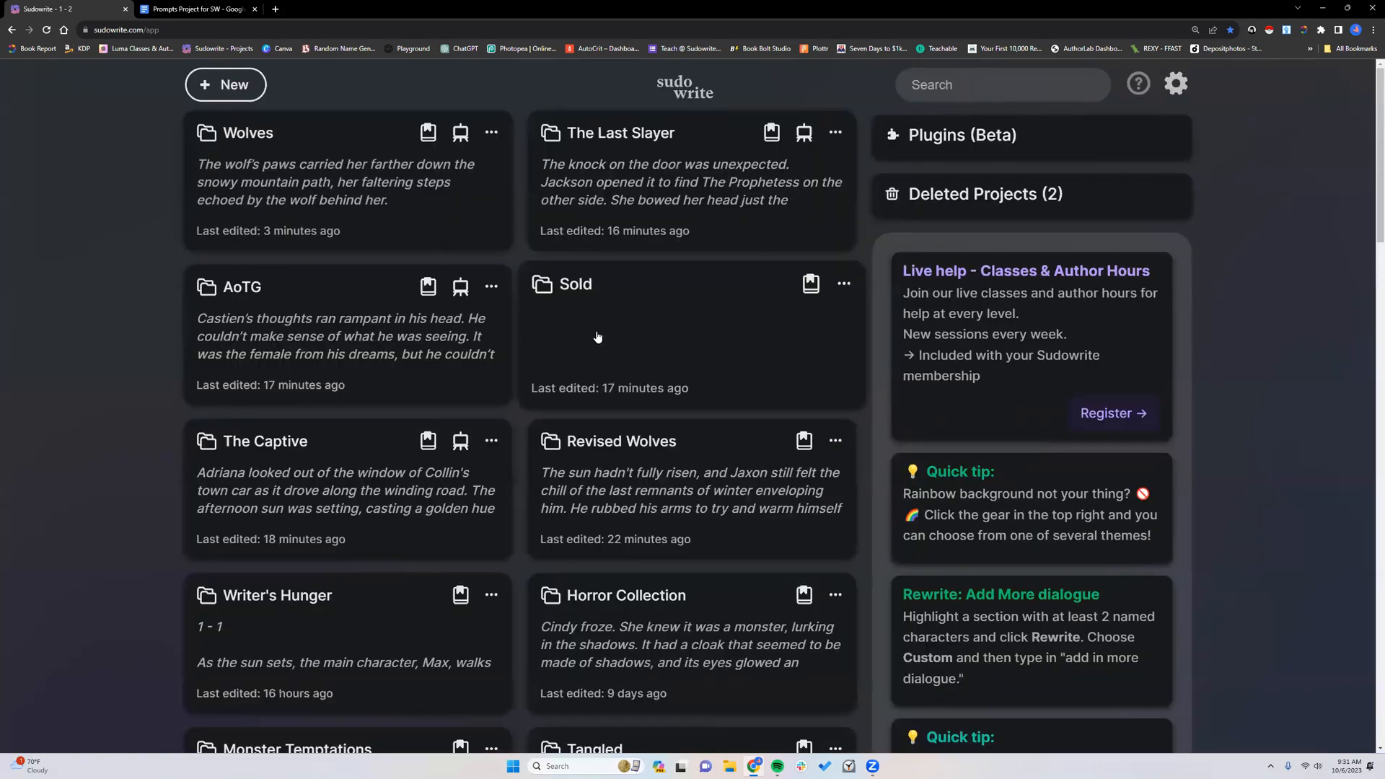
pyautogui.scroll(-1, 292, 78)
pyautogui.scroll(1, 291, 77)
pyautogui.click(231, 84)
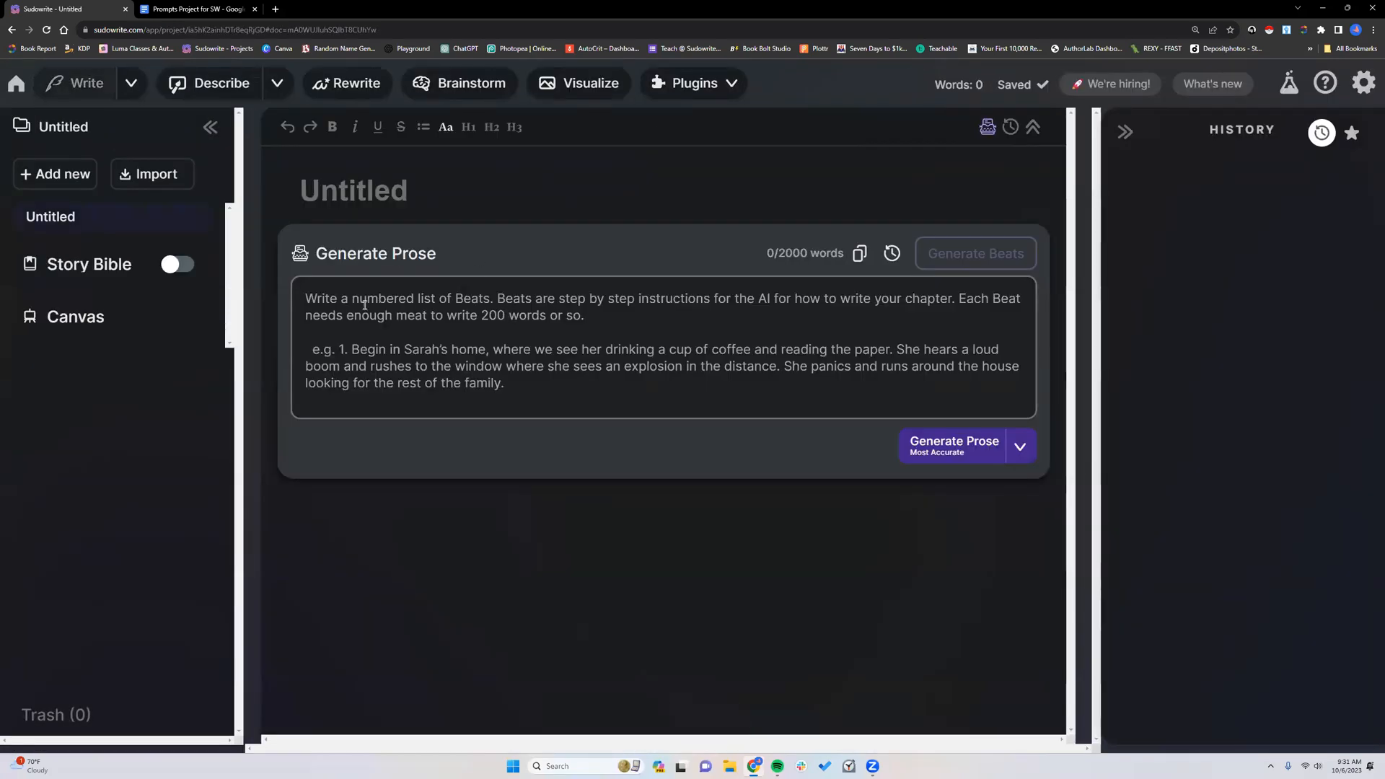
pyautogui.click(178, 265)
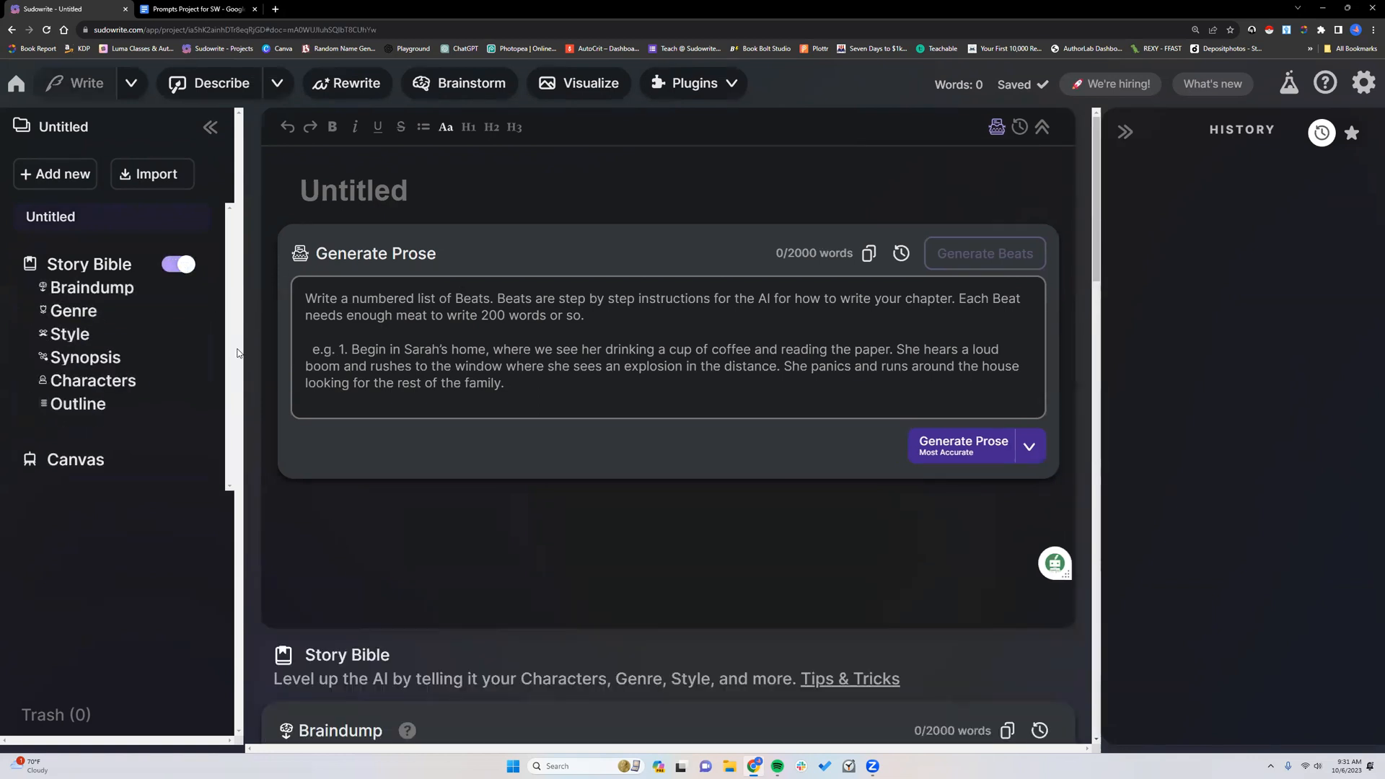
# - Fill in the Story Bible's Braindump with "Write a collection of 12 short horror stories."
pyautogui.scroll(-6, 599, 457)
pyautogui.click(356, 301)
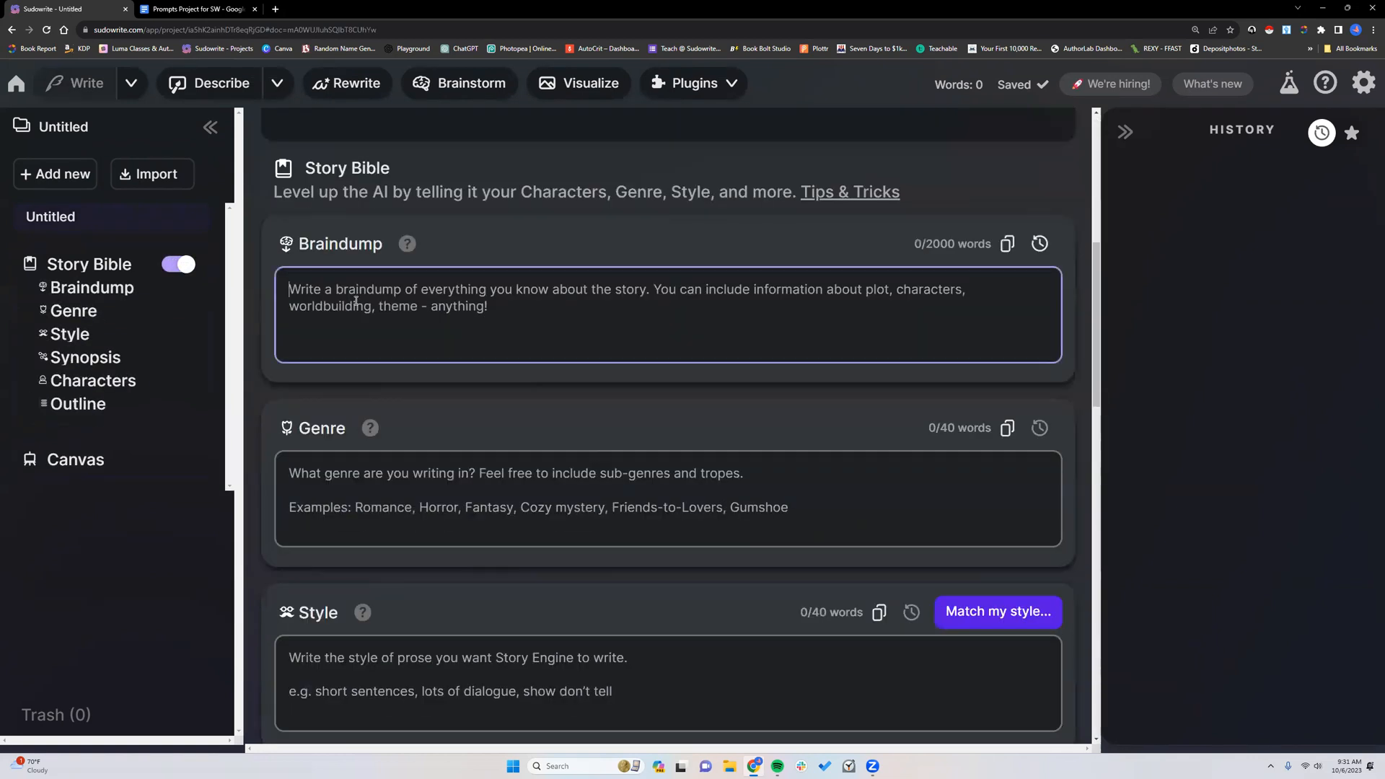
pyautogui.write('W')
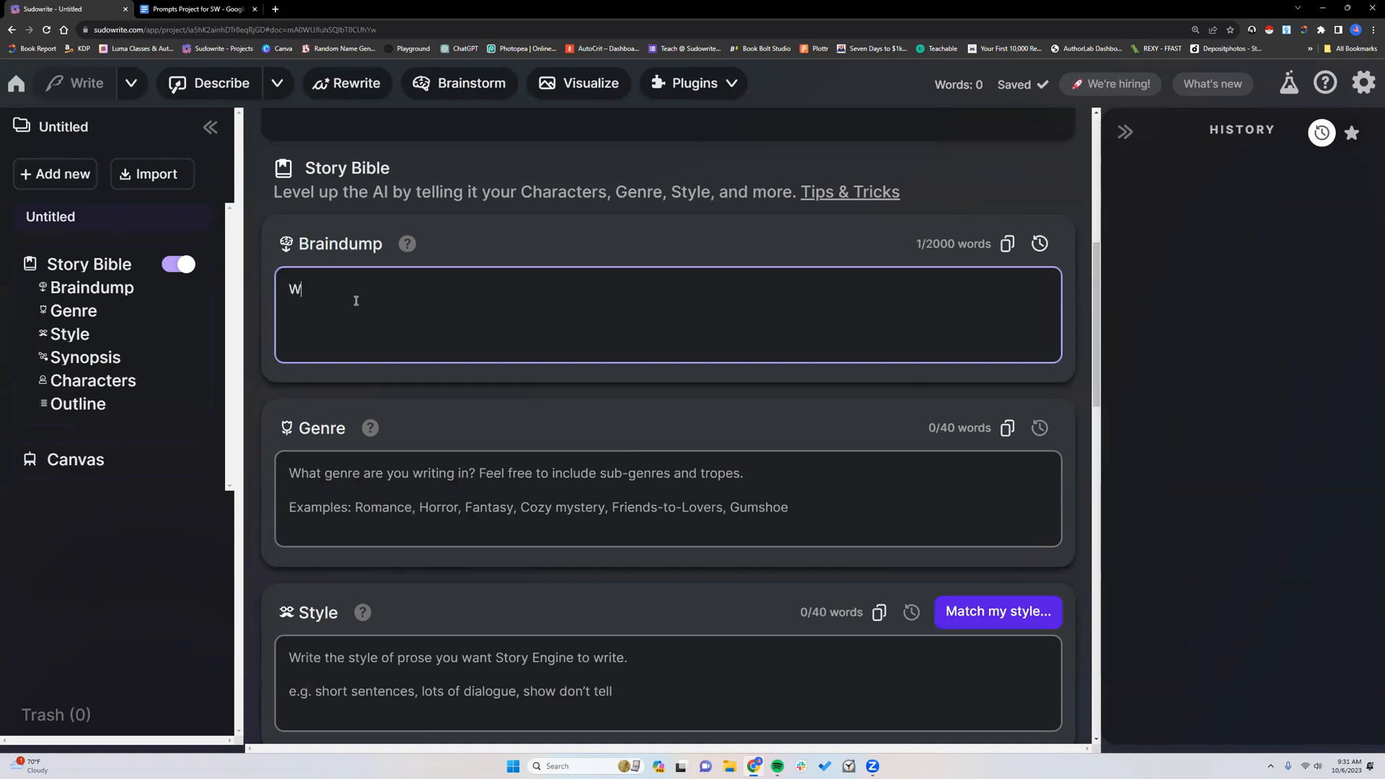
pyautogui.write('rite a collet')
pyautogui.write('tion of 12')
pyautogui.write(' sh')
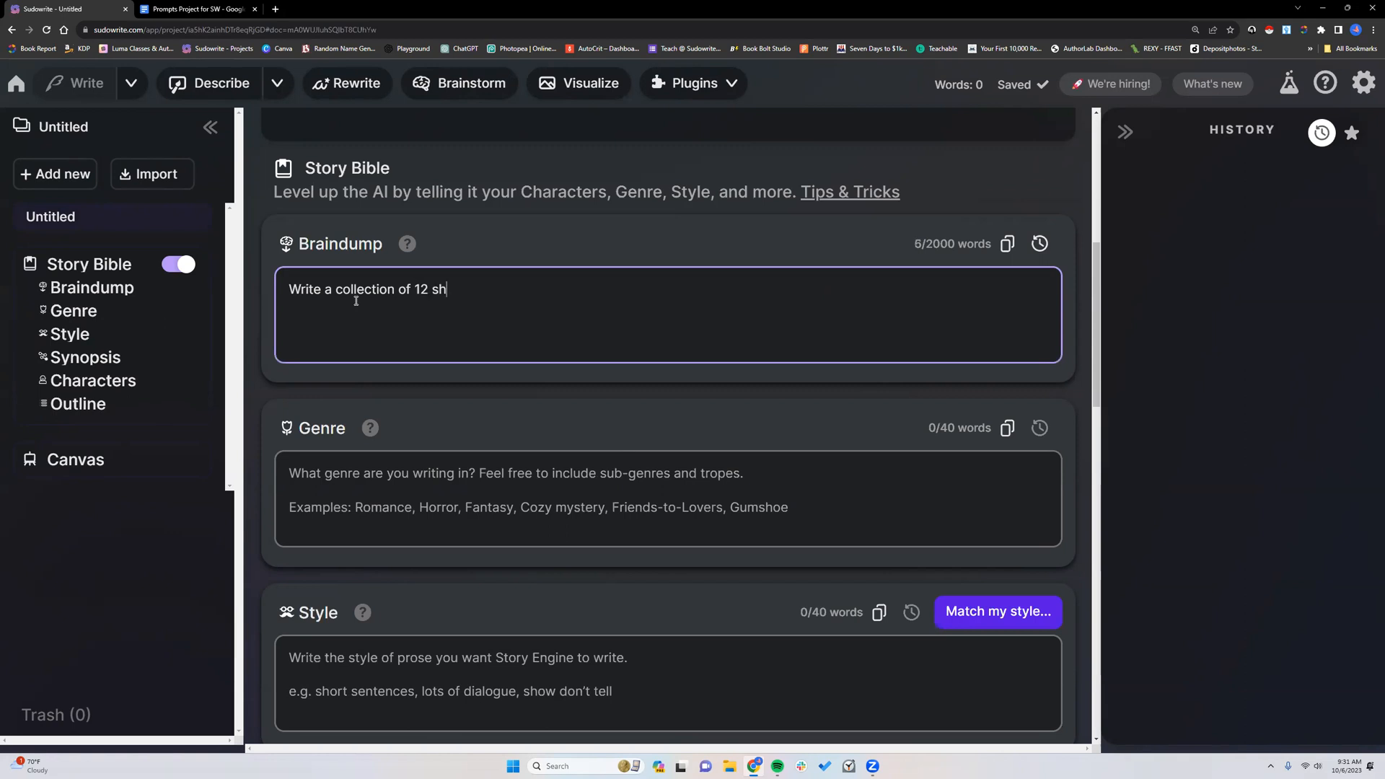
pyautogui.write('ort horror stories.')
# - Set the genre to "horror, bloody depictions of gore" with "campy horror" on a second line
pyautogui.click(355, 480)
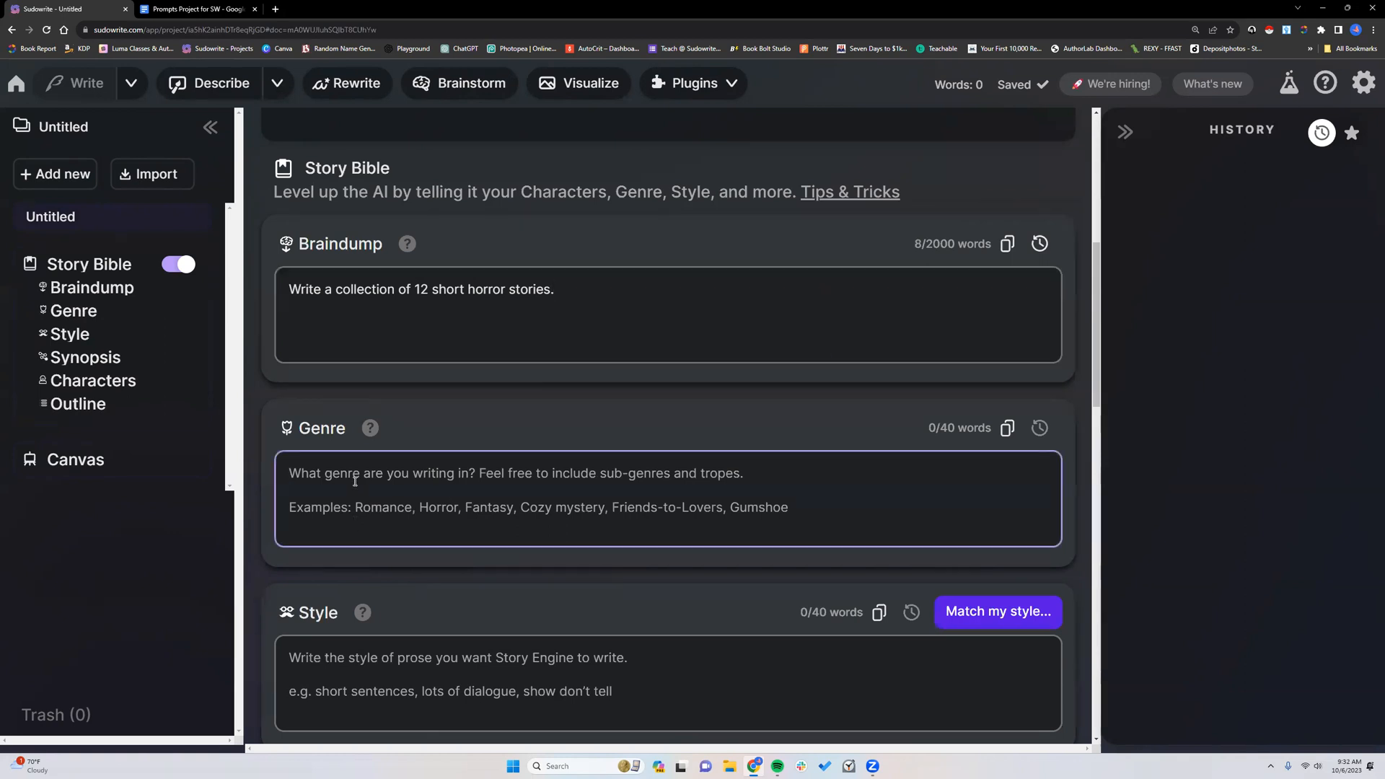
pyautogui.write('horror, bloody depictions of gore')
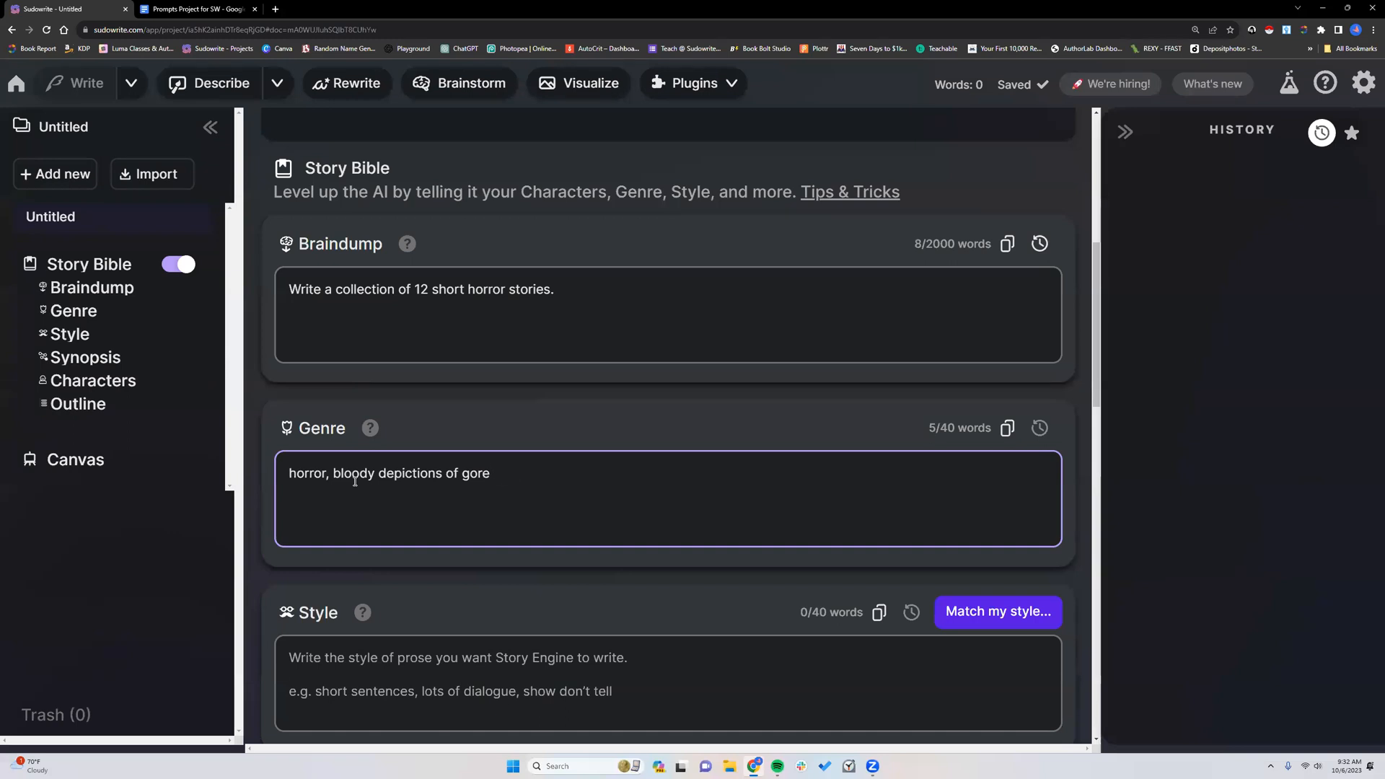
pyautogui.write('camp y horror')
# - Set the style to "bloody depictions of gore" with "third-person, past-tense" on a second line
pyautogui.scroll(-3, 735, 497)
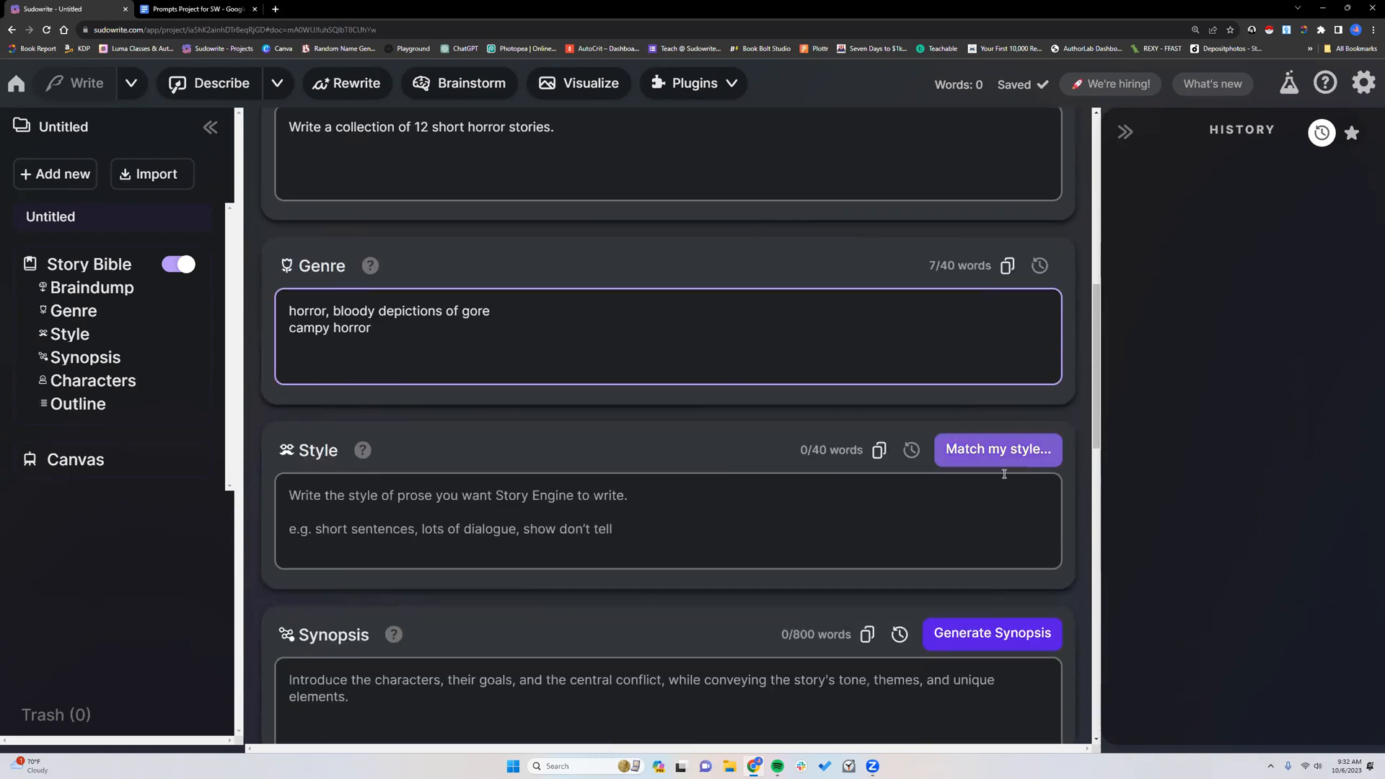
pyautogui.scroll(-3, 998, 476)
pyautogui.click(591, 336)
pyautogui.write('bl')
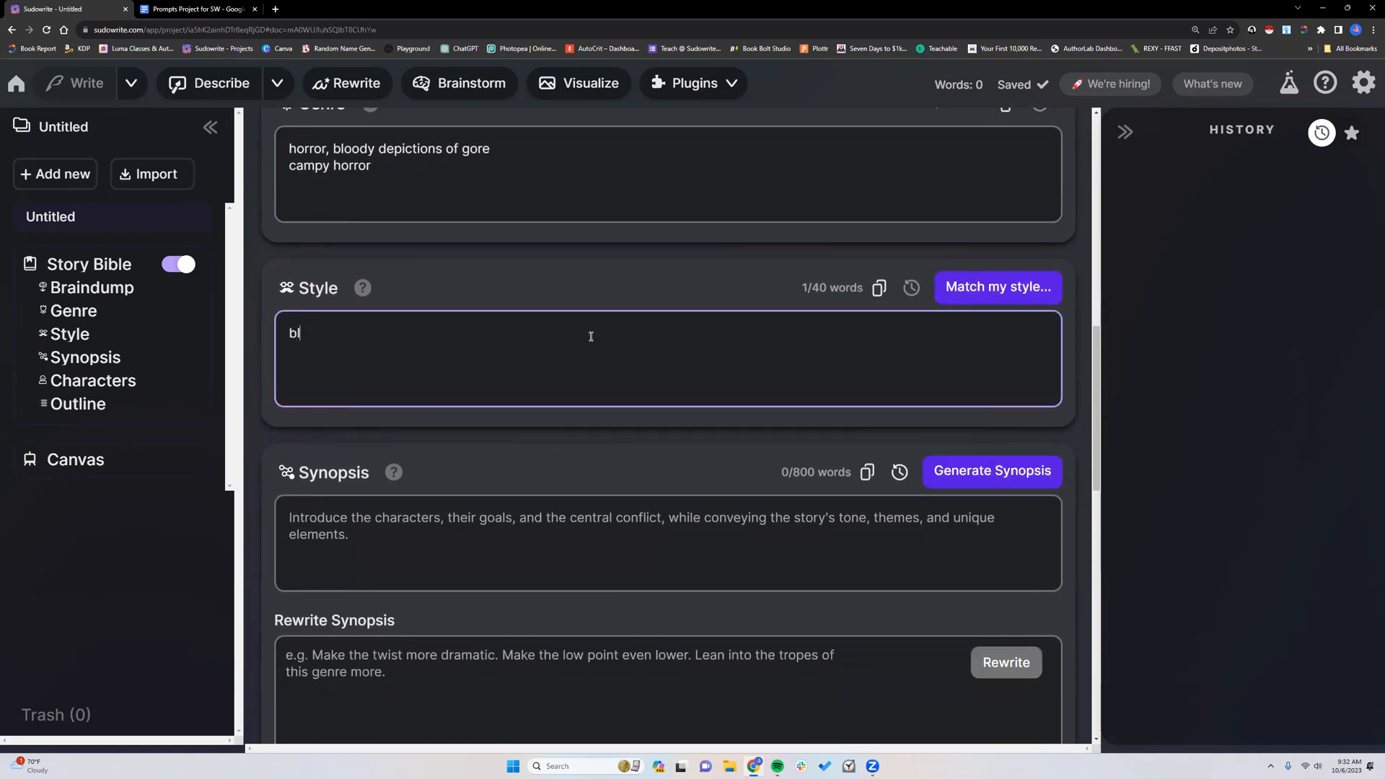
pyautogui.write('oody depictions of gore ')
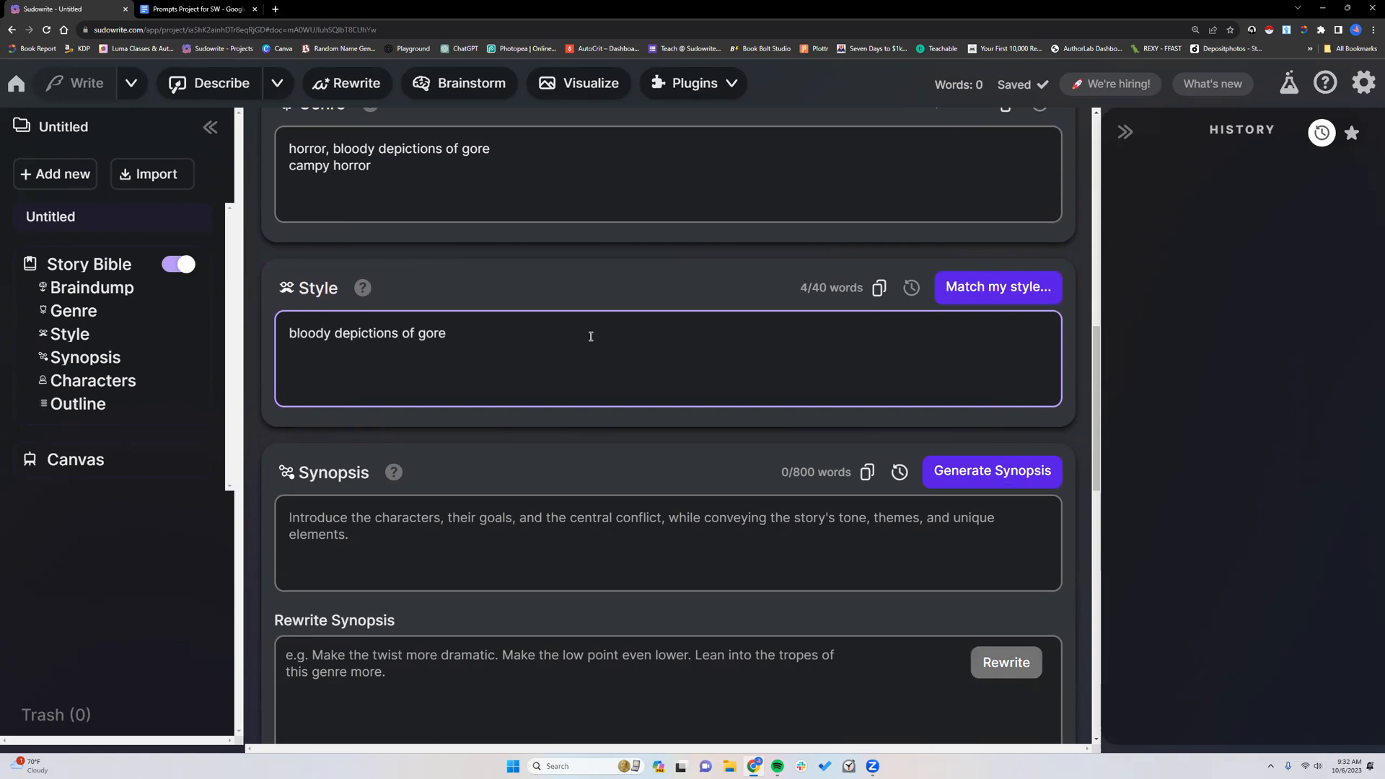
pyautogui.write('third-person, past-tense')
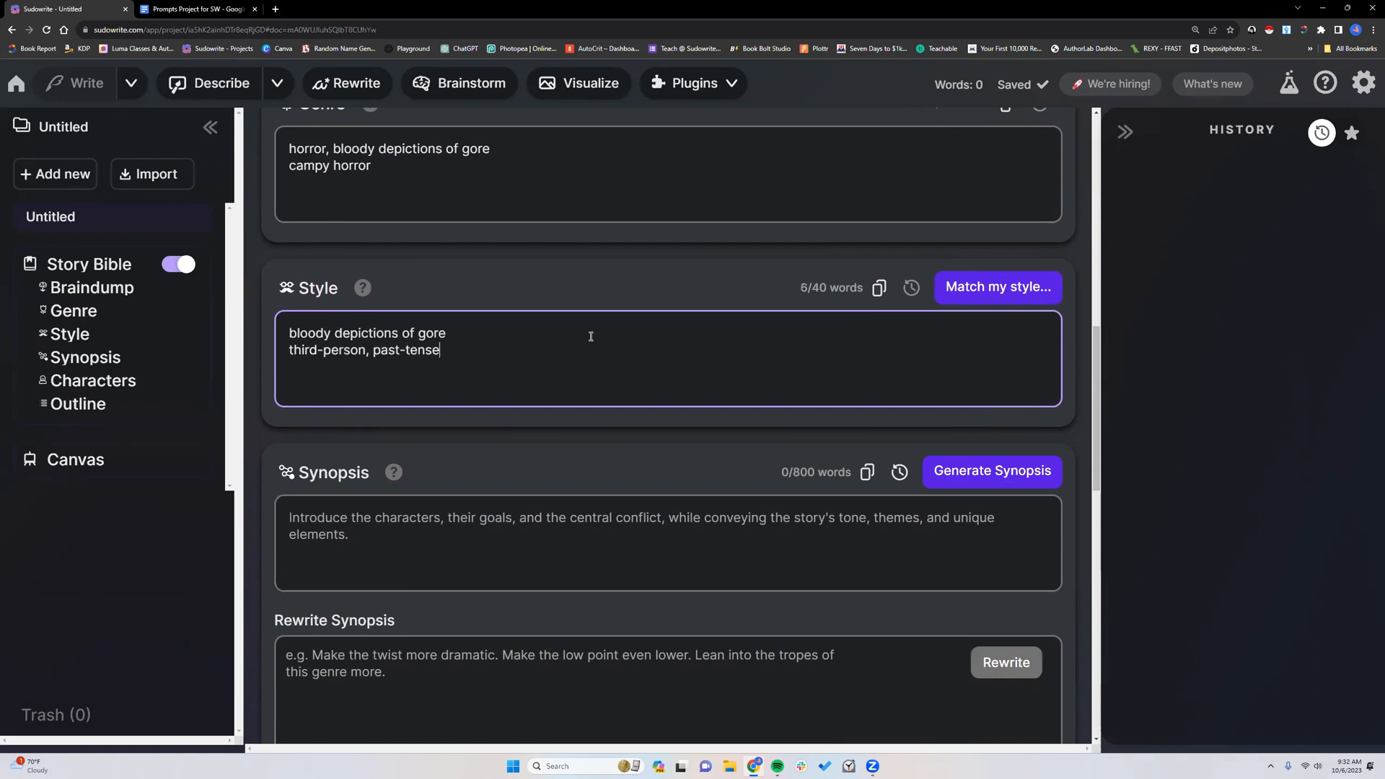
# - In the Style text, replace the hyphens in "third-person" and "past-tense" with spaces to compare the word count
pyautogui.scroll(1, 590, 336)
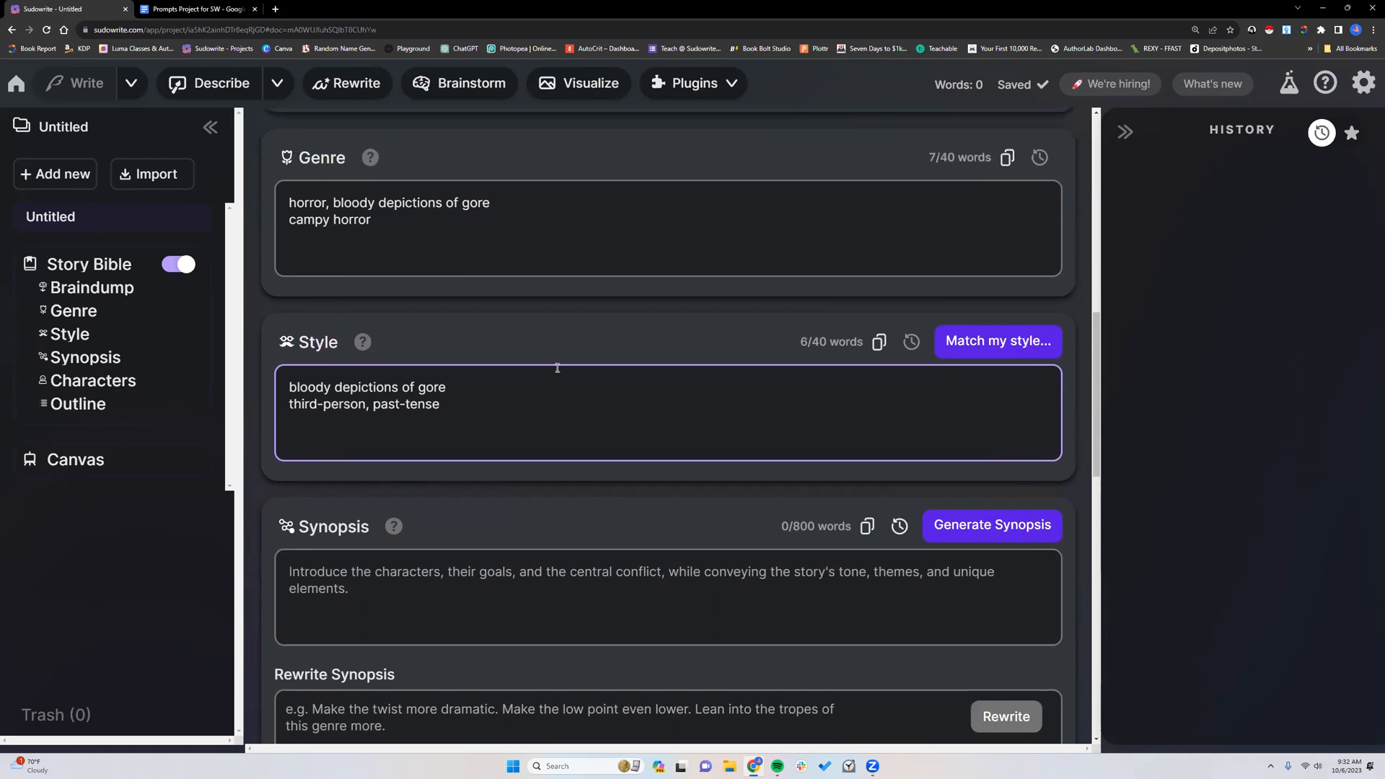
pyautogui.scroll(3, 494, 372)
pyautogui.scroll(-2, 493, 375)
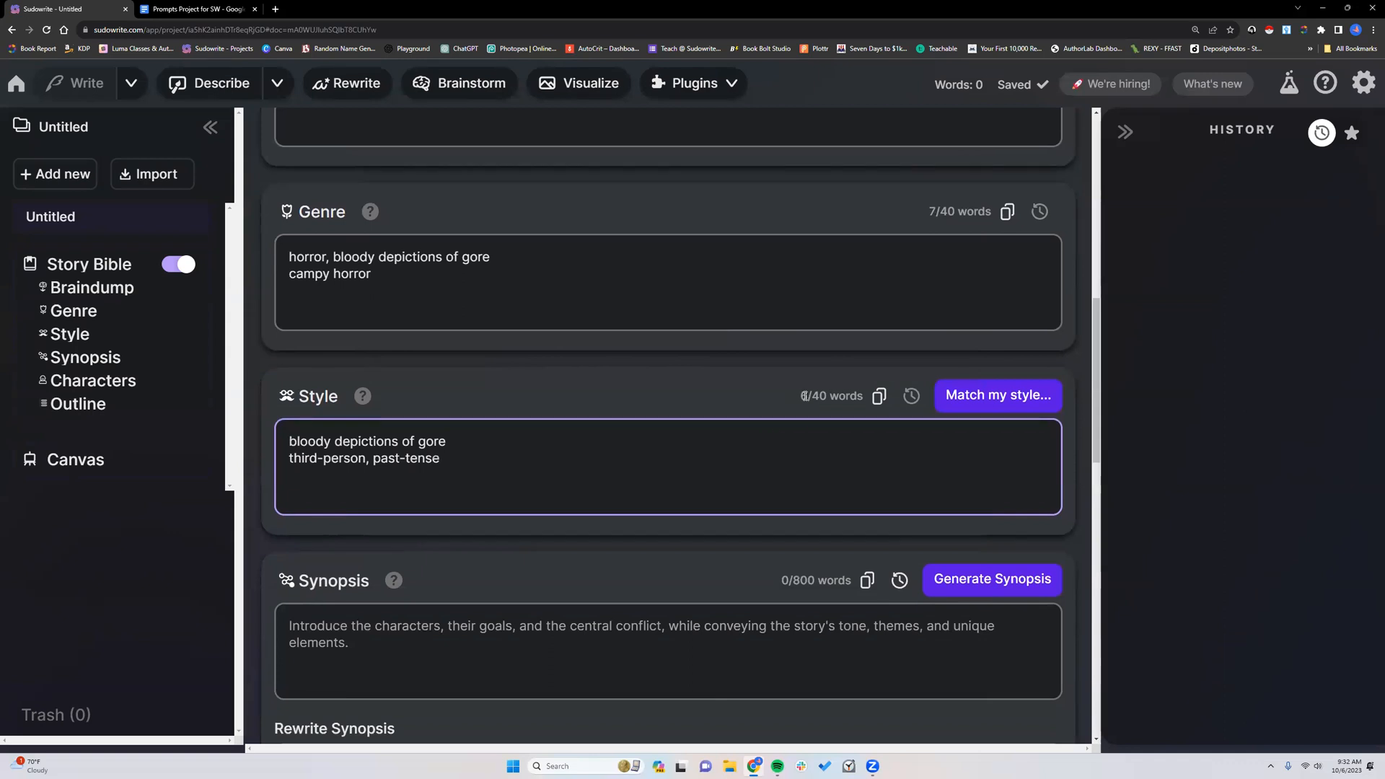
pyautogui.moveTo(799, 392); pyautogui.dragTo(863, 395)
pyautogui.click(408, 458)
pyautogui.press('BackSpace')
pyautogui.click(324, 459)
pyautogui.press('BackSpace')
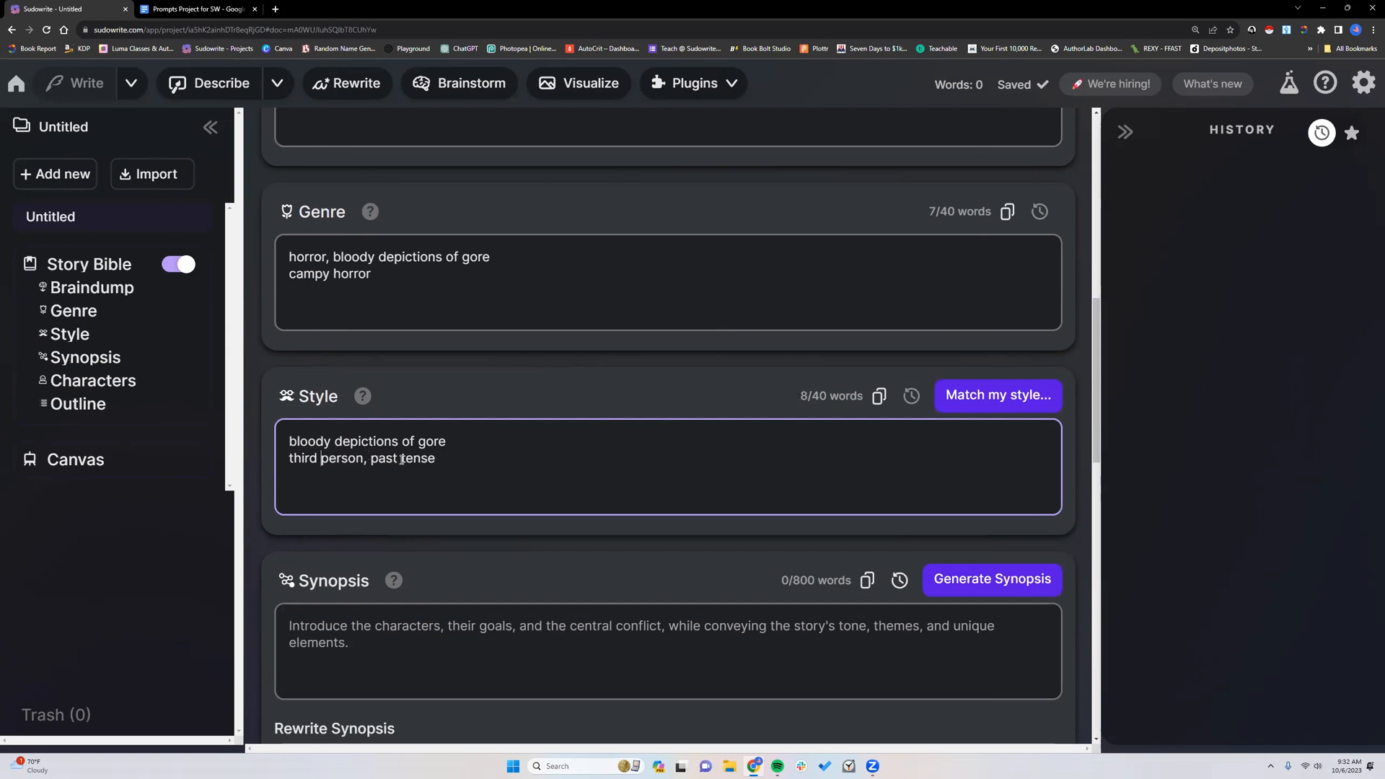
# - Restore the hyphens in the Style text so it reads "third-person, past-tense"
pyautogui.click(402, 460)
pyautogui.press('BackSpace')
pyautogui.write('-')
pyautogui.click(322, 459)
pyautogui.press('BackSpace')
pyautogui.write('-')
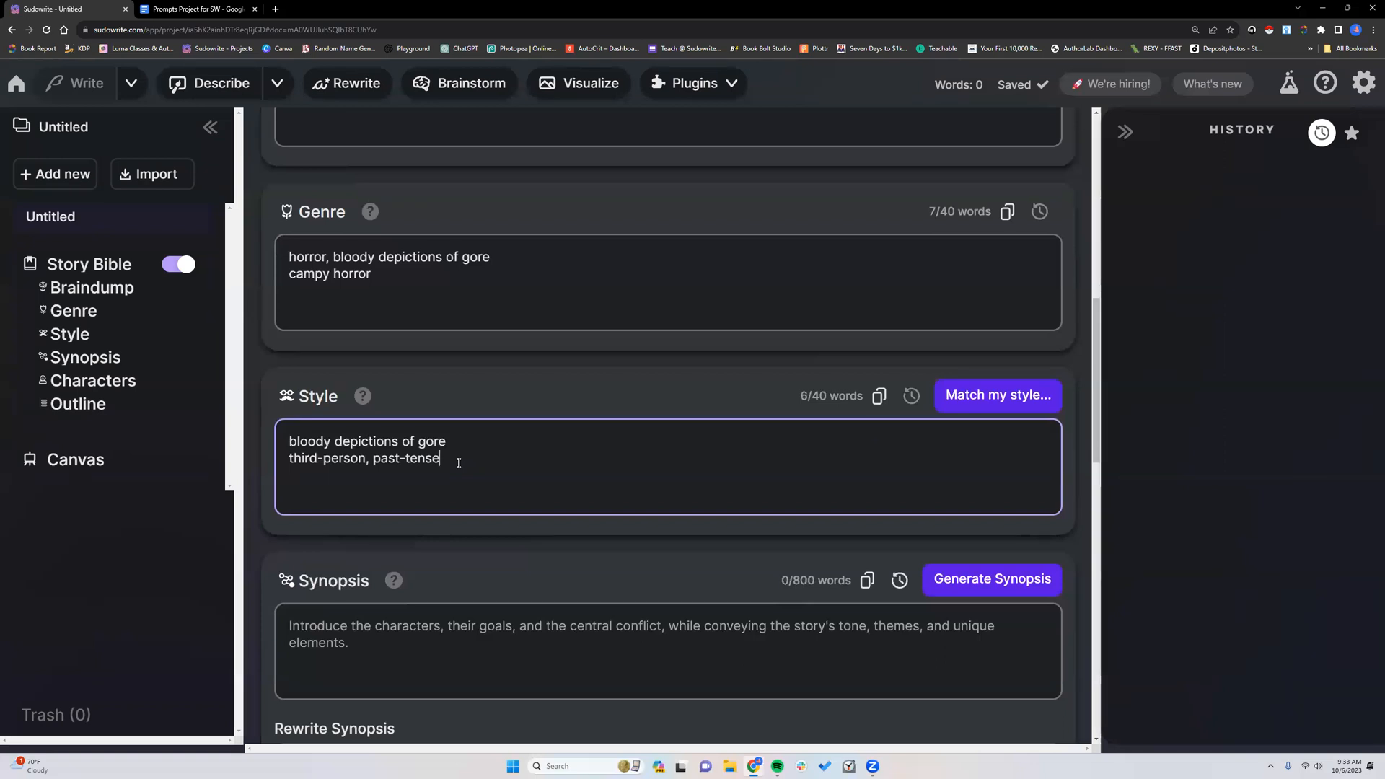
# - Generate the synopsis from the braindump, genre and style, checking those entries while it is written
pyautogui.scroll(-3, 455, 461)
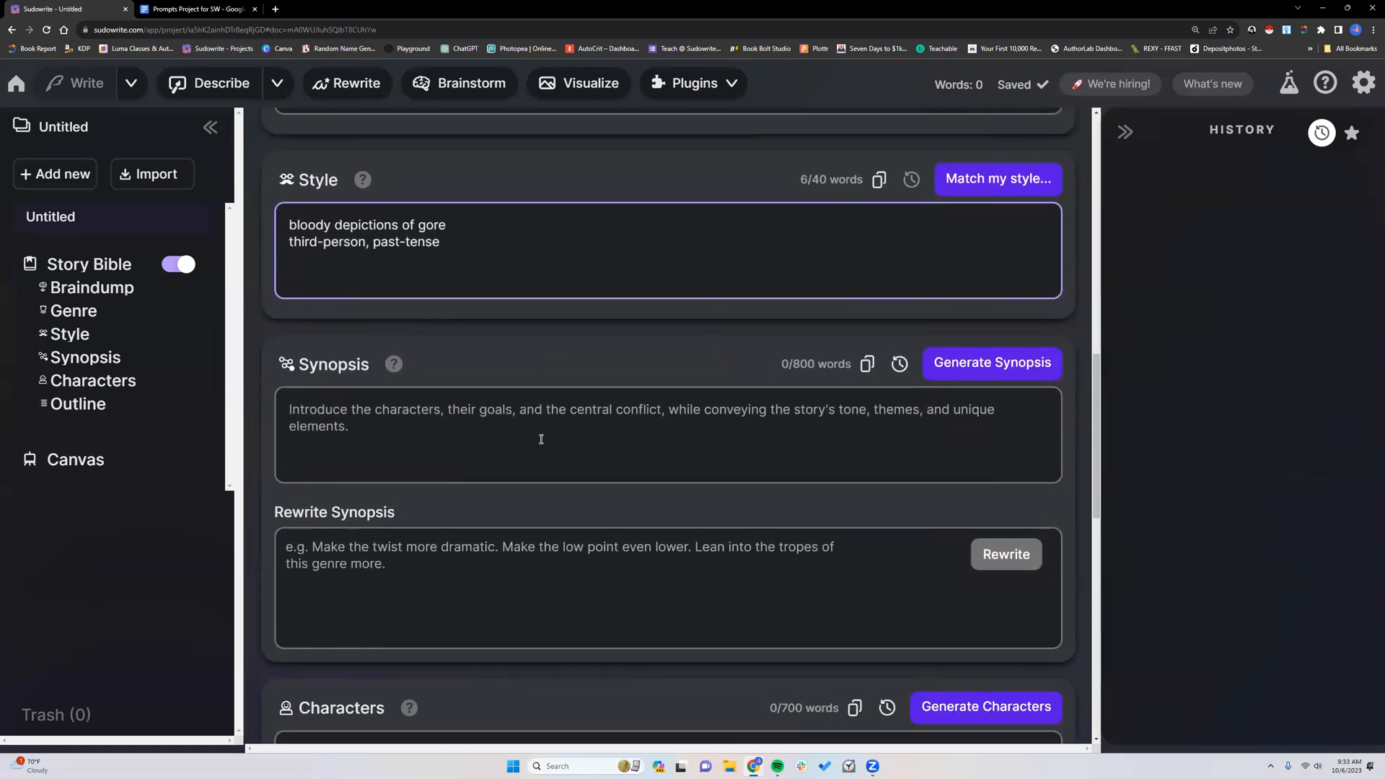
pyautogui.click(1009, 366)
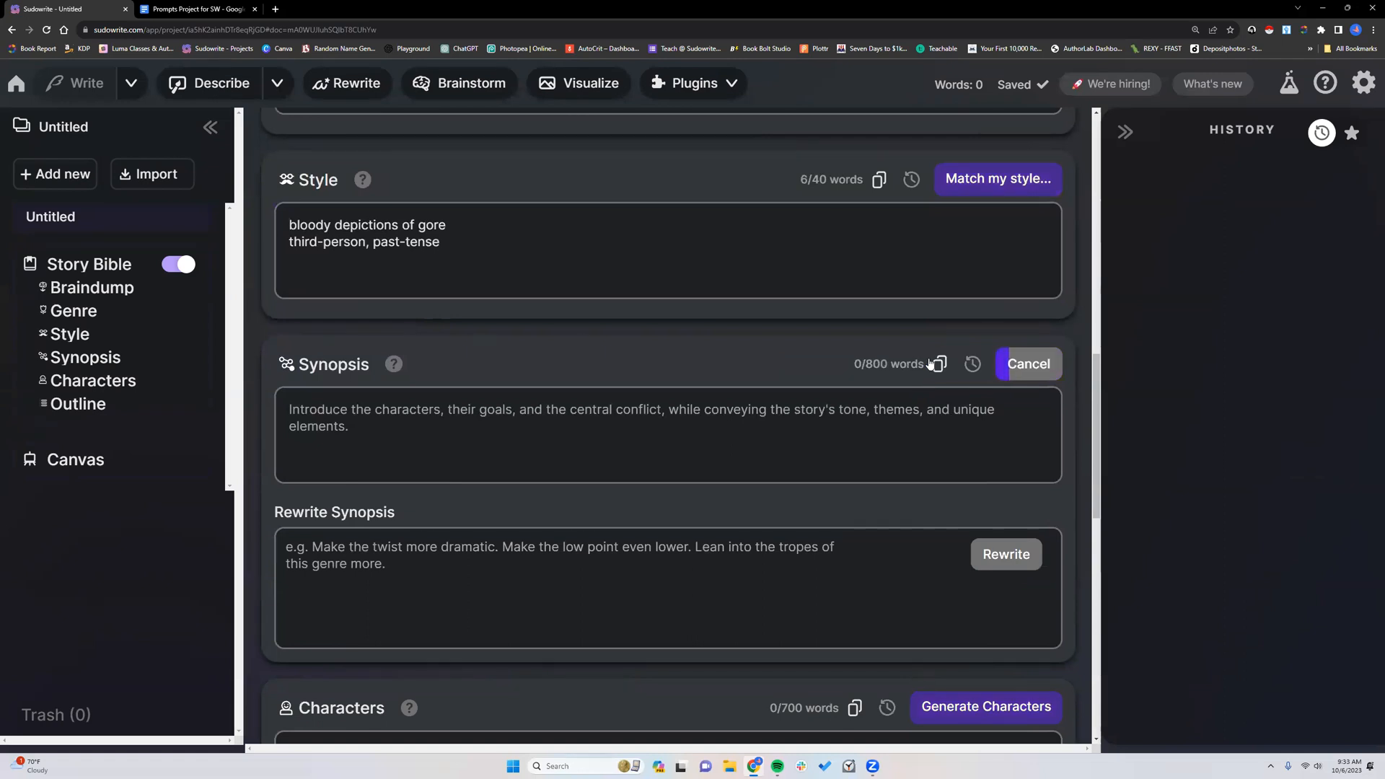
pyautogui.scroll(2, 406, 197)
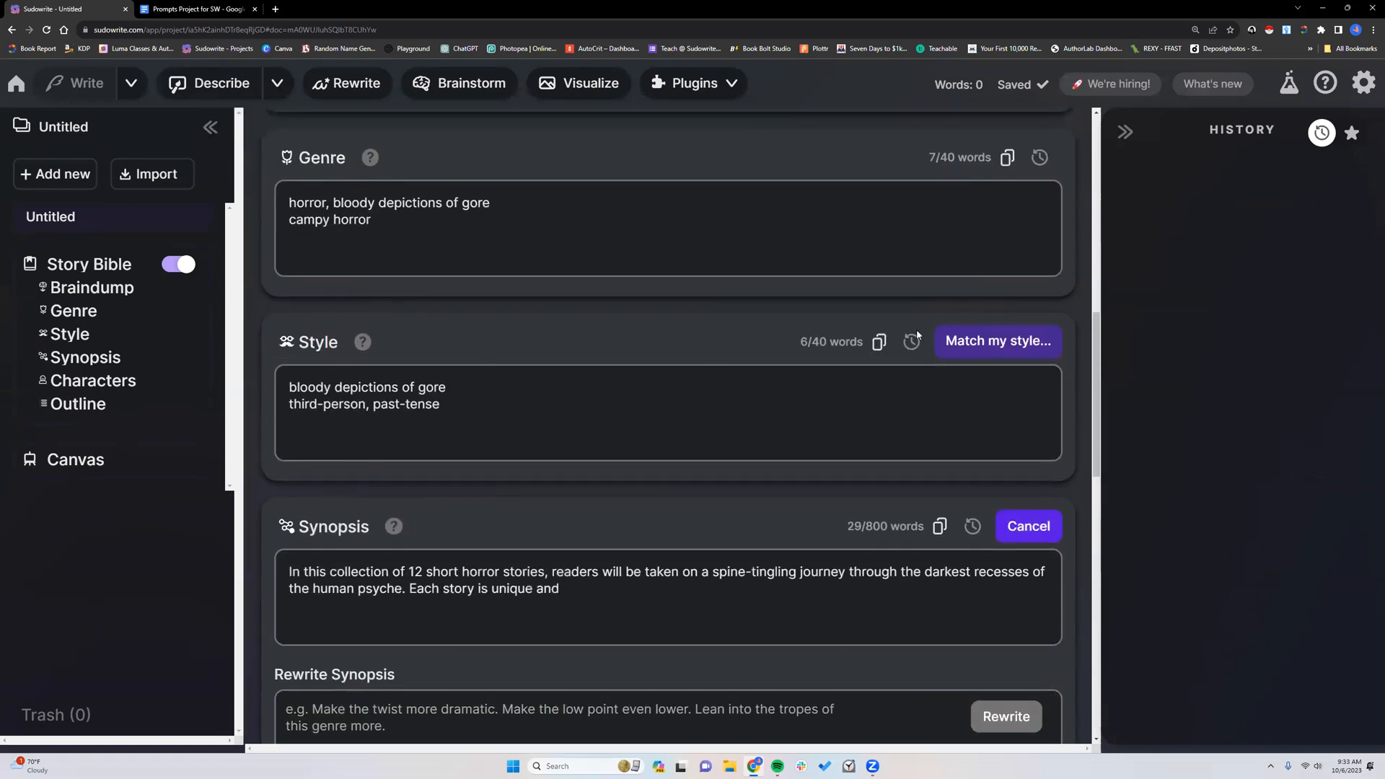
pyautogui.scroll(3, 683, 321)
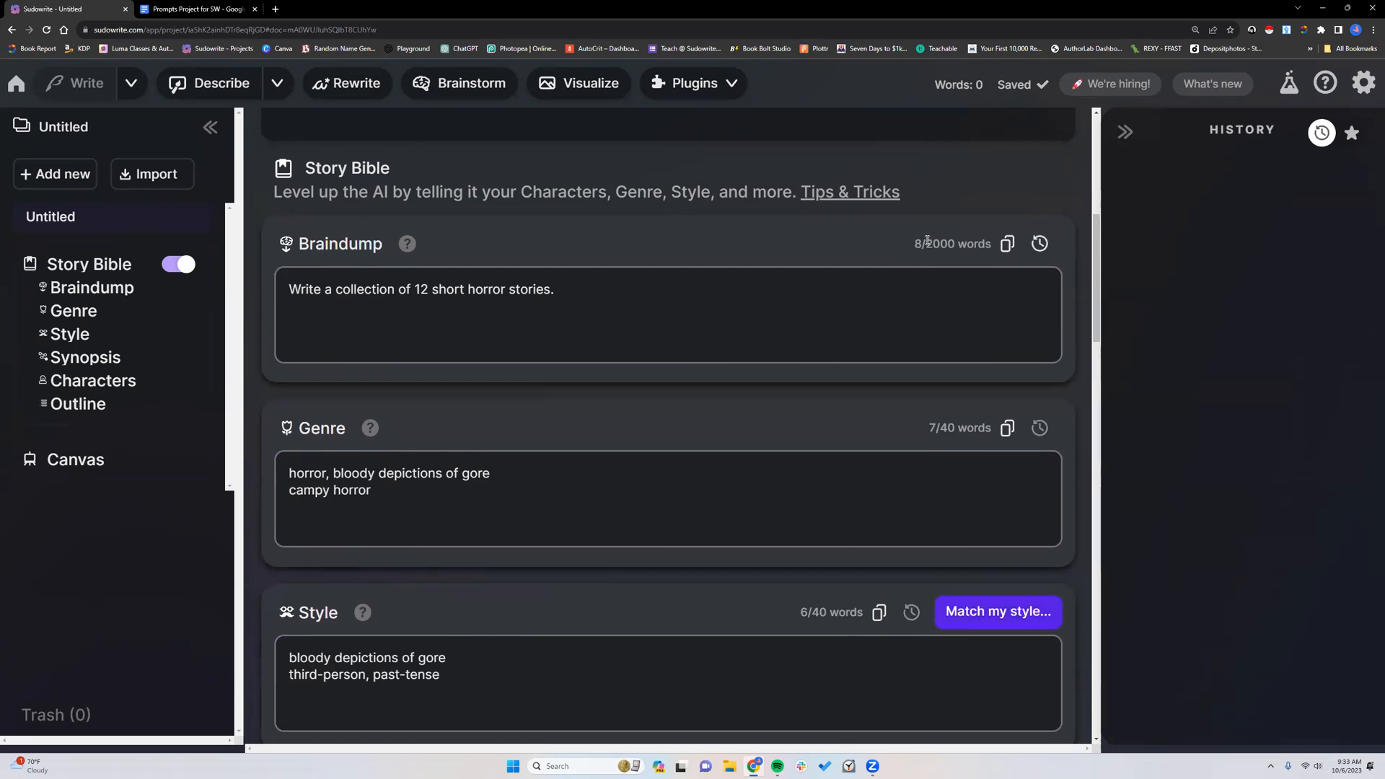
pyautogui.scroll(-1, 399, 317)
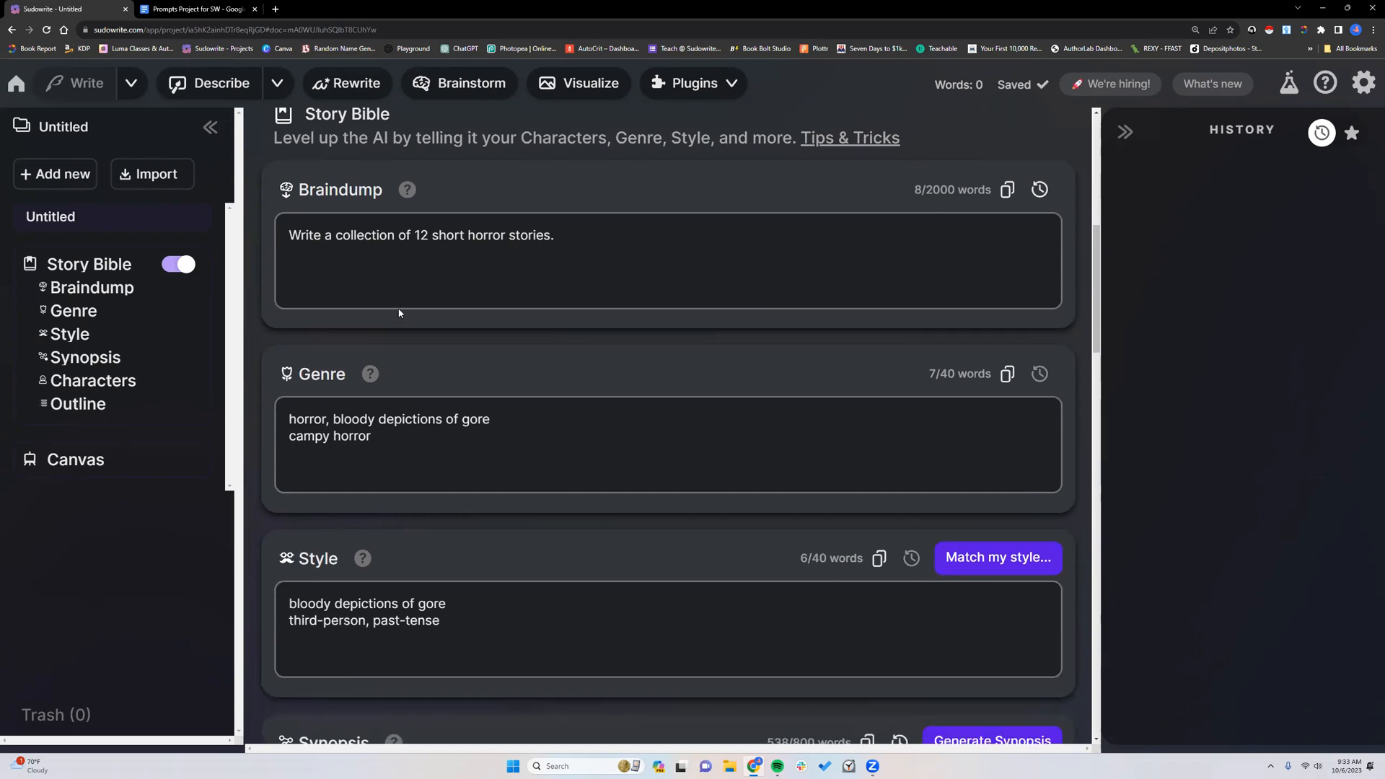
# - Read through the generated synopsis and examine the summary of each short story in the collection
pyautogui.scroll(-3, 427, 249)
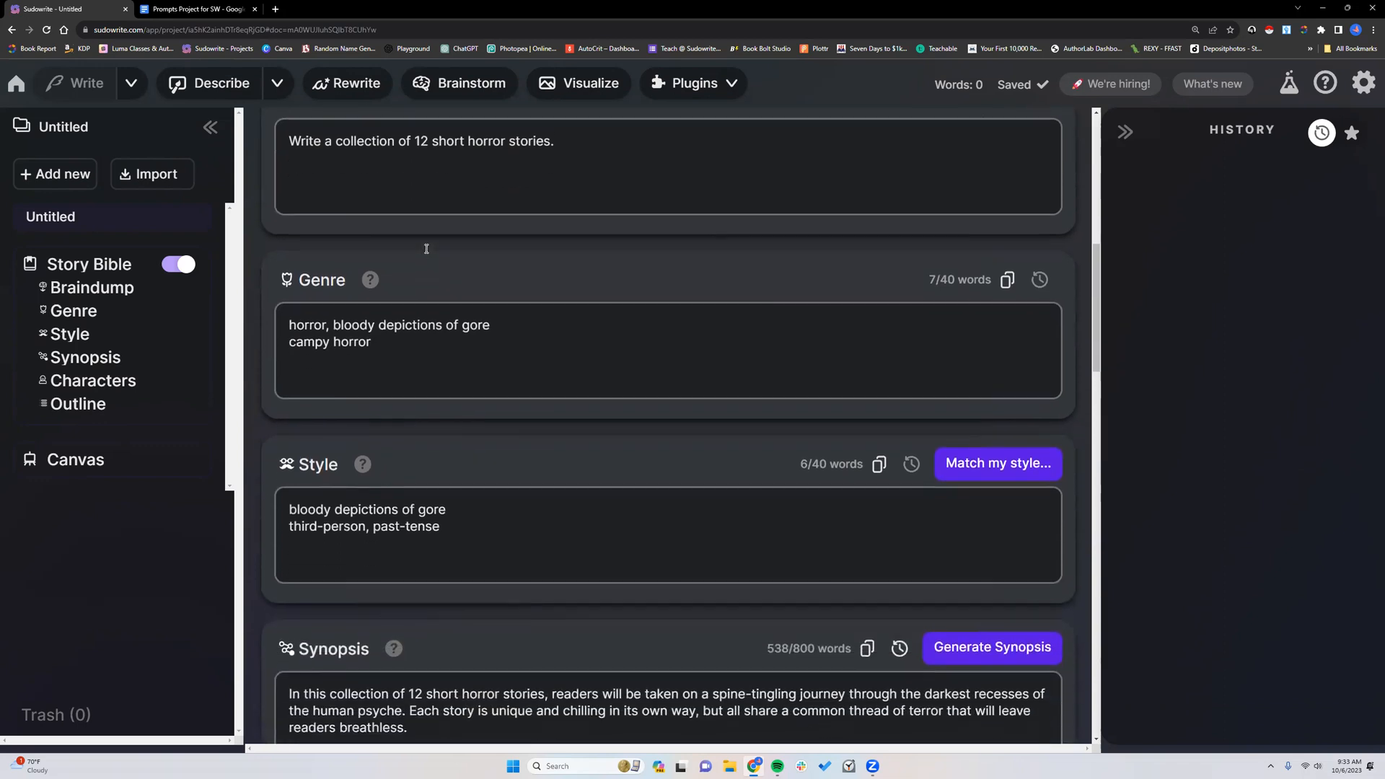
pyautogui.scroll(-2, 465, 409)
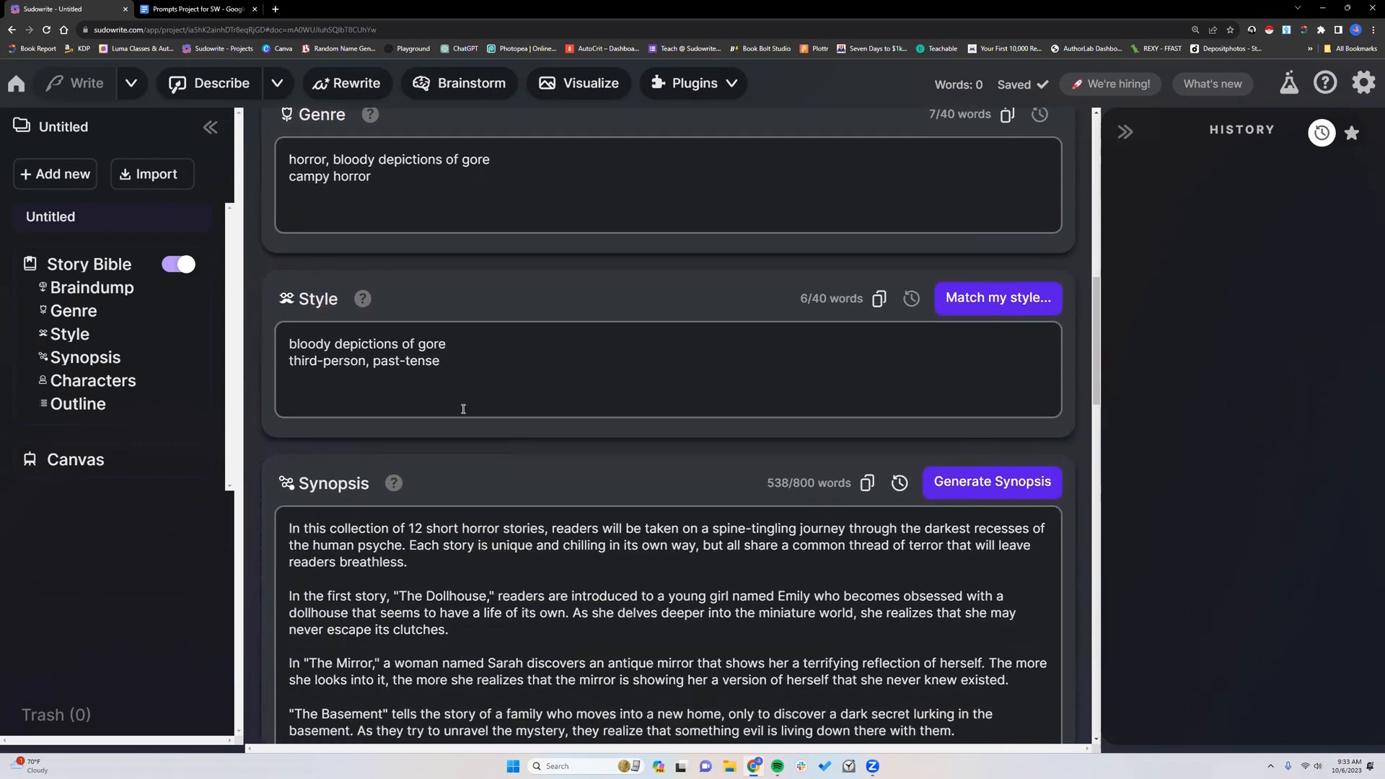
pyautogui.scroll(-4, 452, 376)
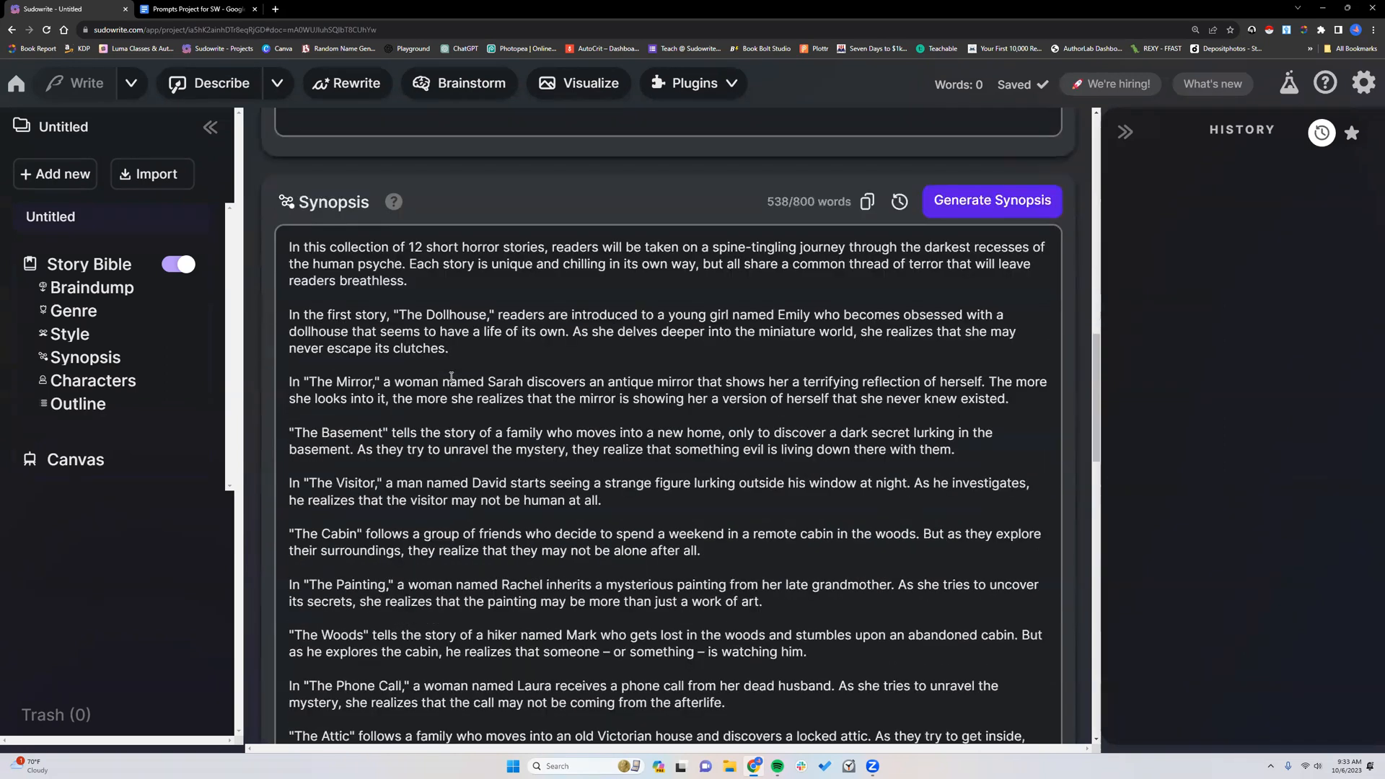
pyautogui.scroll(-2, 447, 317)
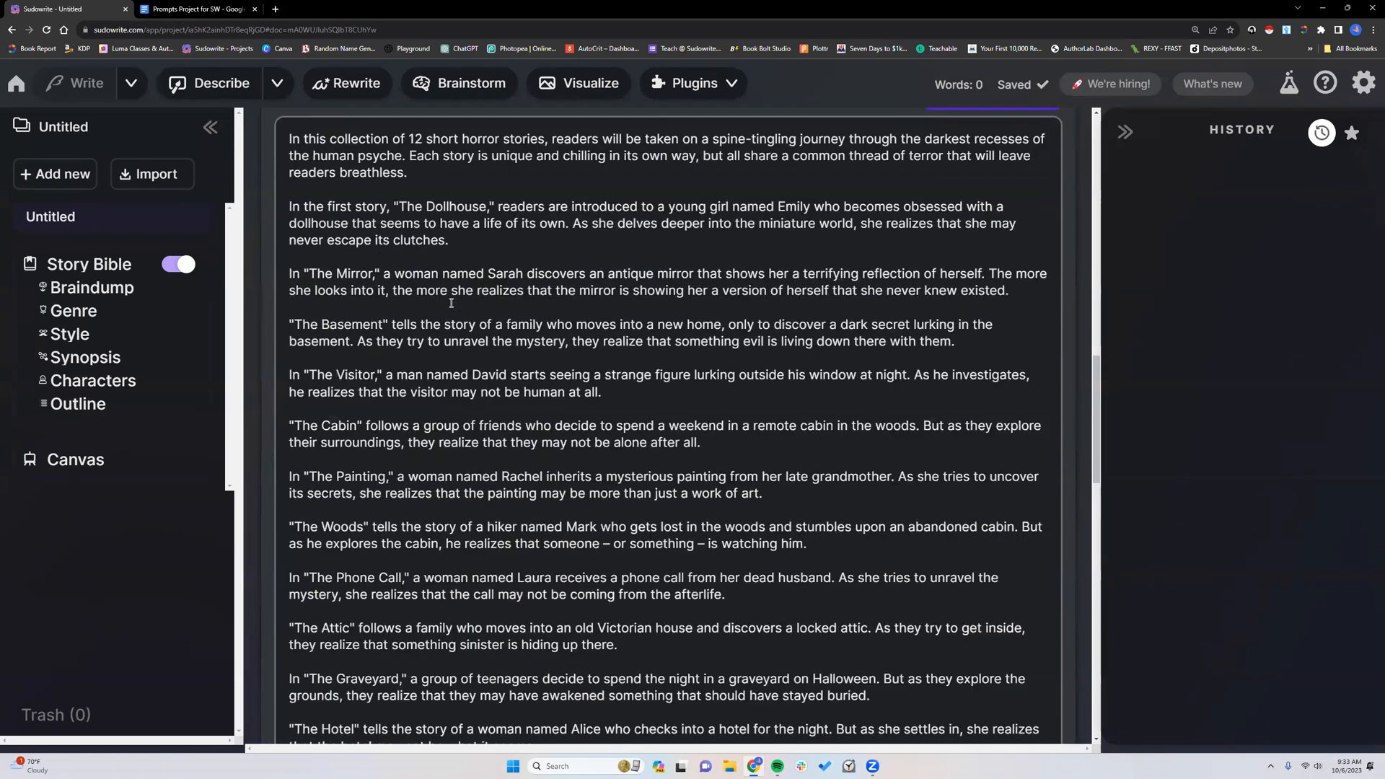
pyautogui.scroll(-2, 451, 303)
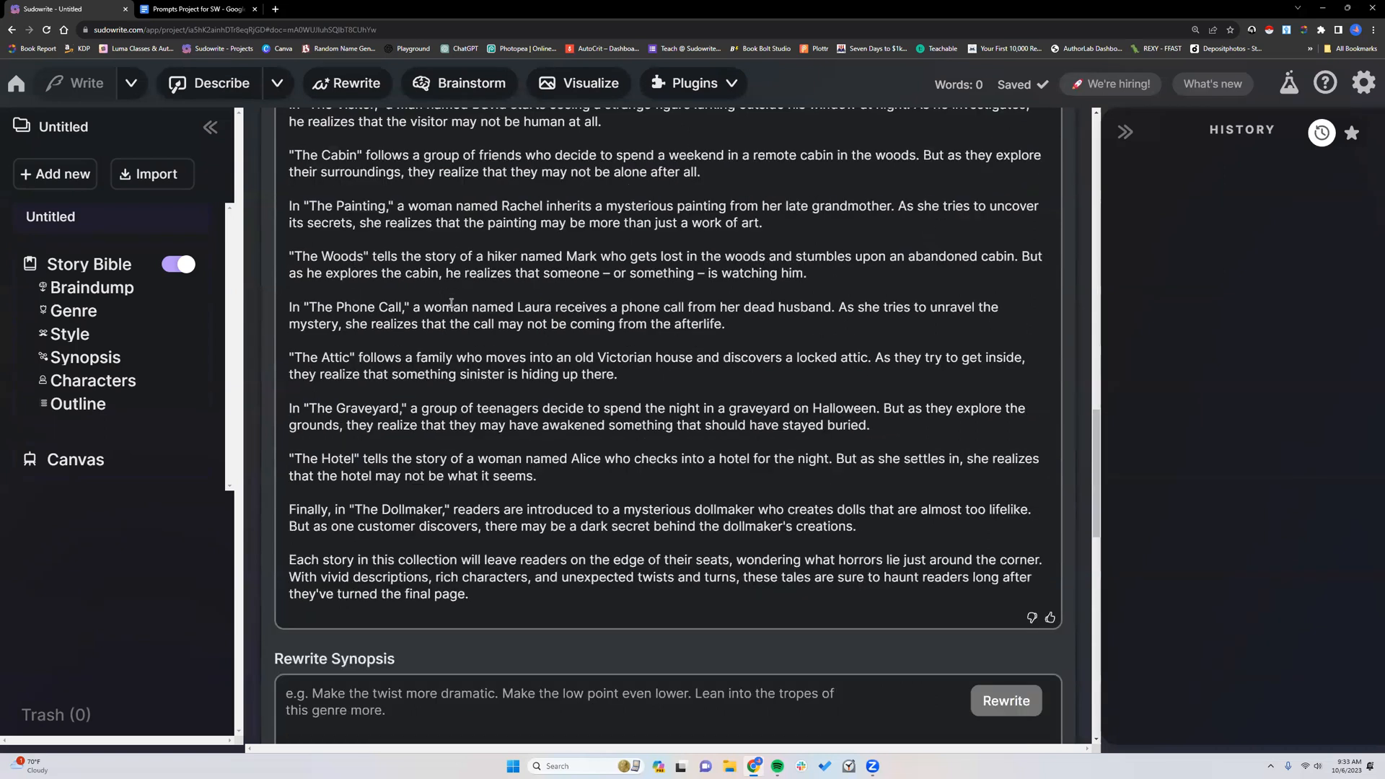
pyautogui.scroll(3, 479, 476)
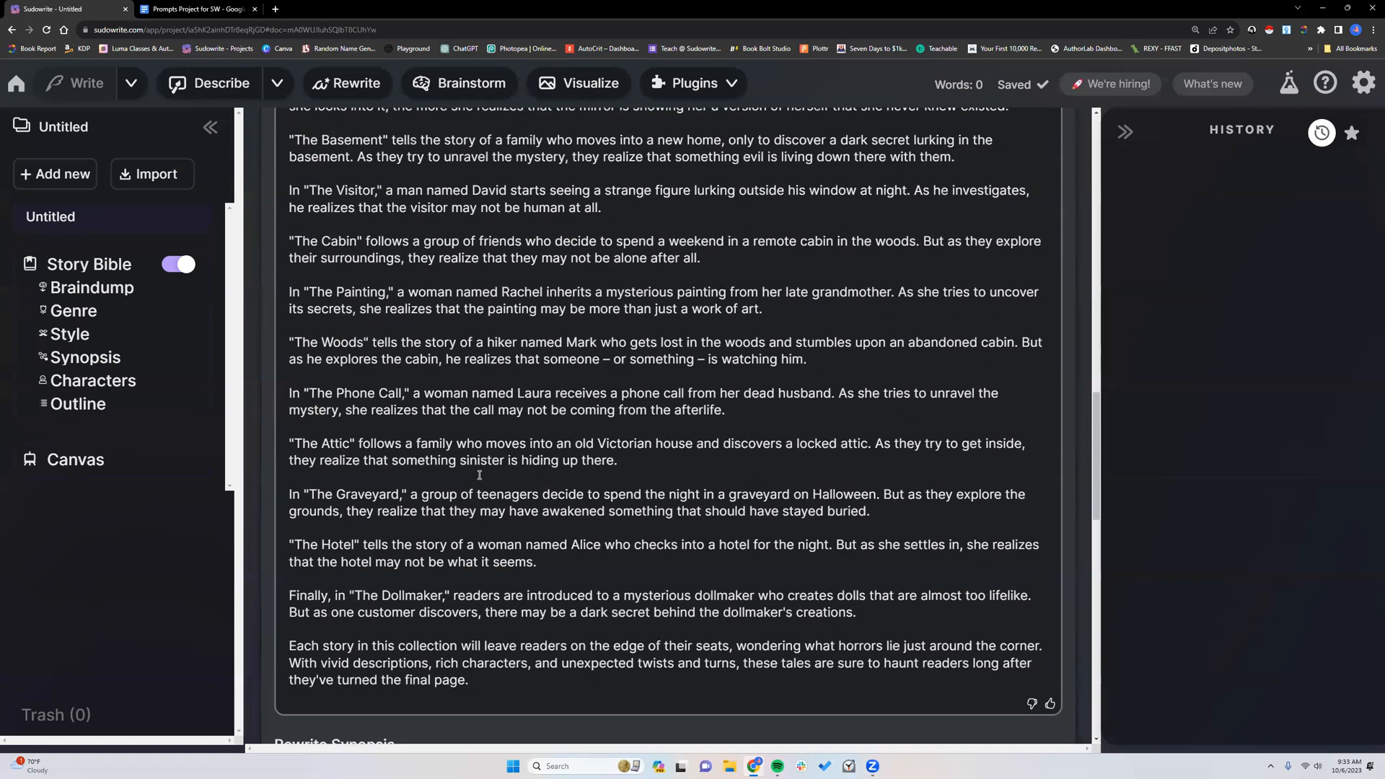
pyautogui.scroll(1, 429, 264)
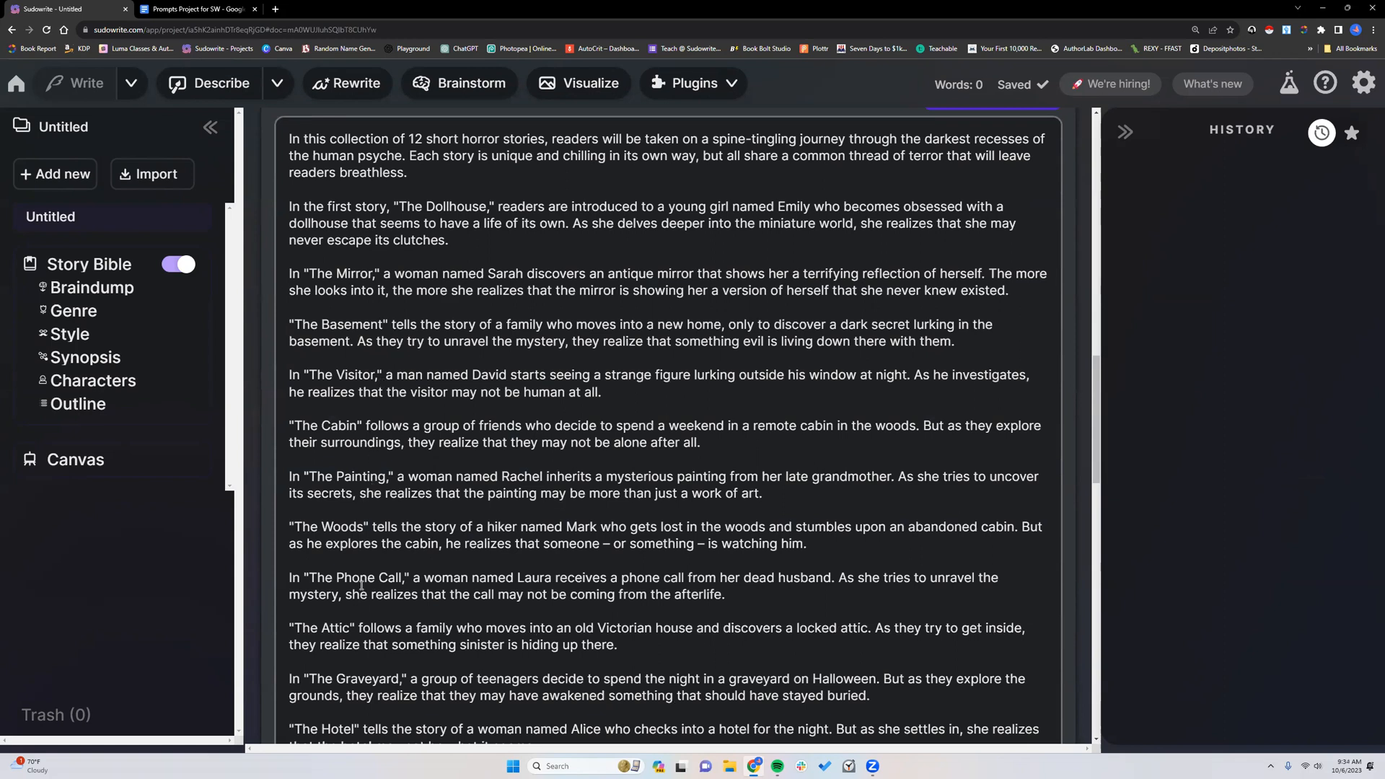
pyautogui.scroll(-7, 362, 676)
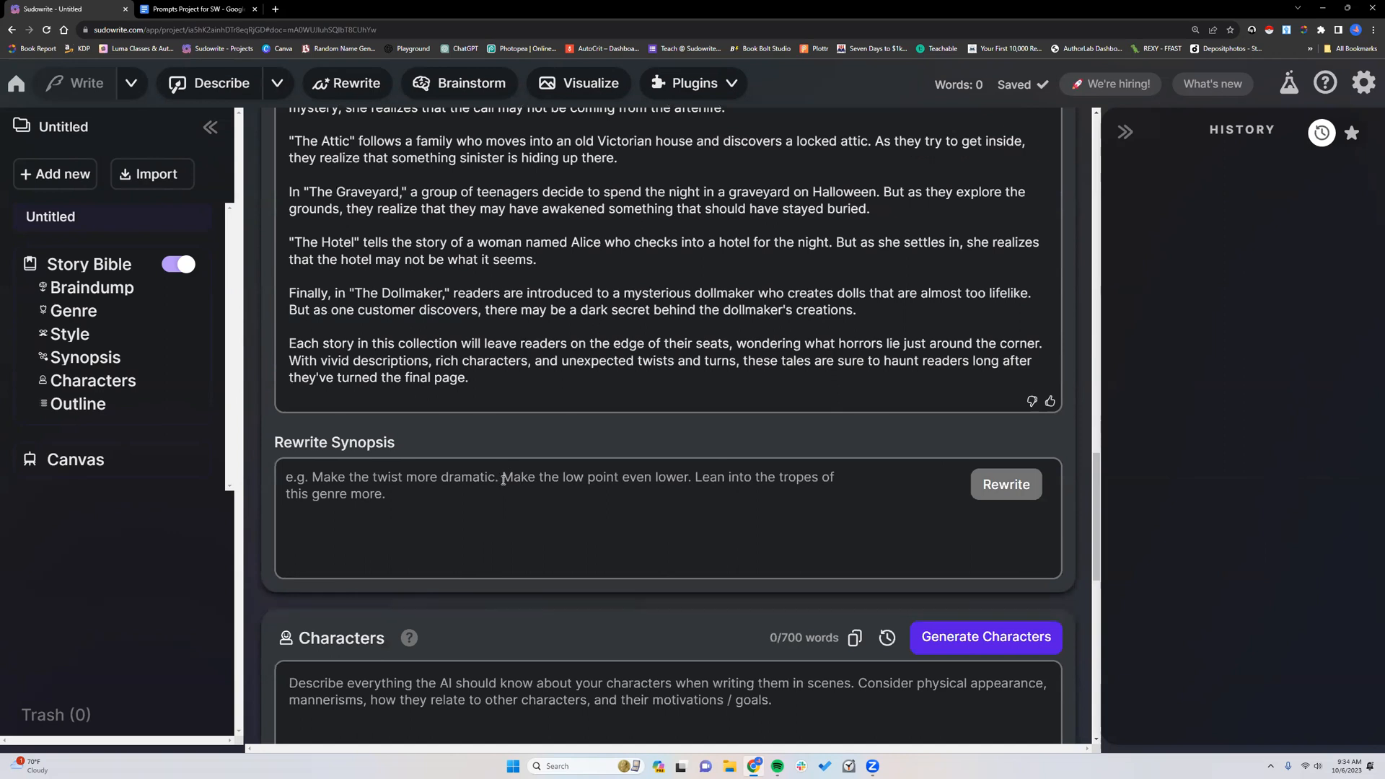
# - Generate the Story Bible's characters from the synopsis and follow the list as it is written
pyautogui.scroll(-4, 503, 479)
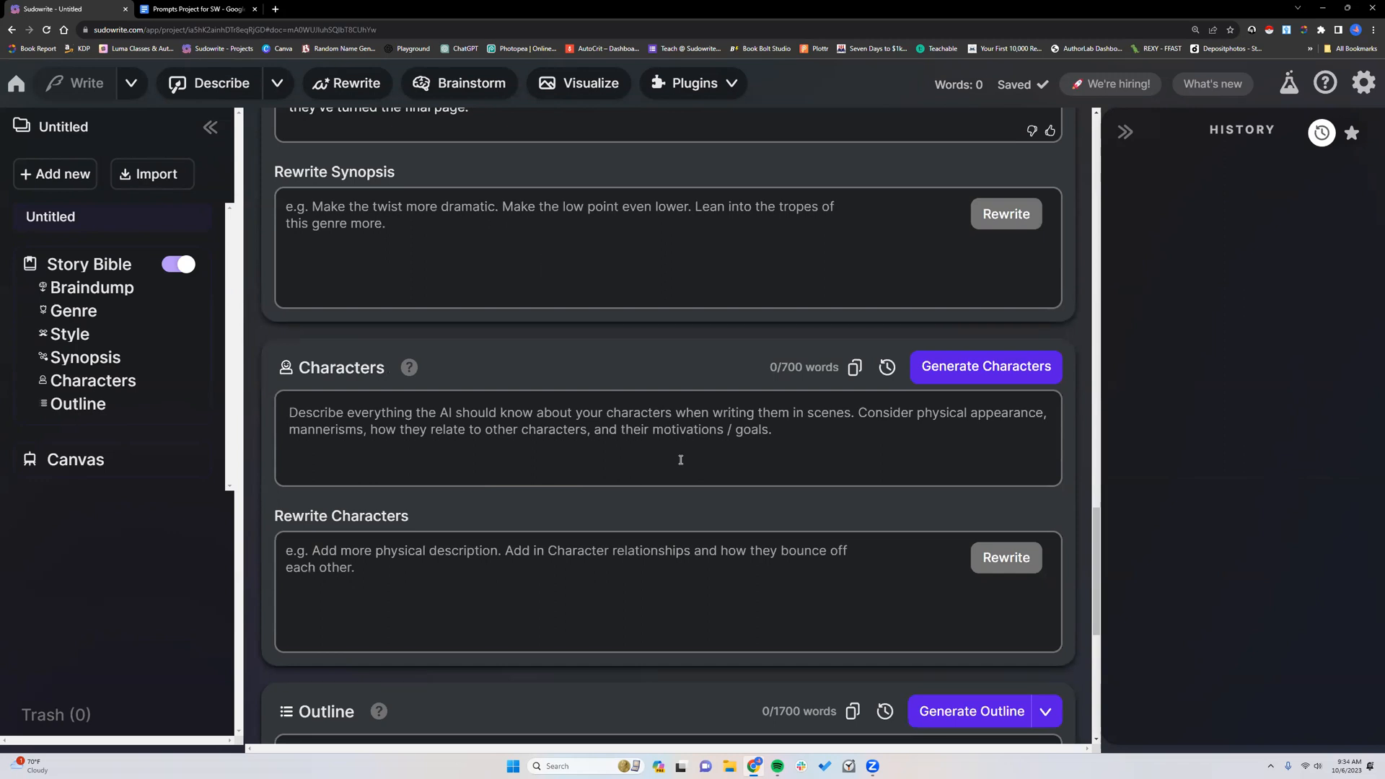
pyautogui.scroll(4, 678, 397)
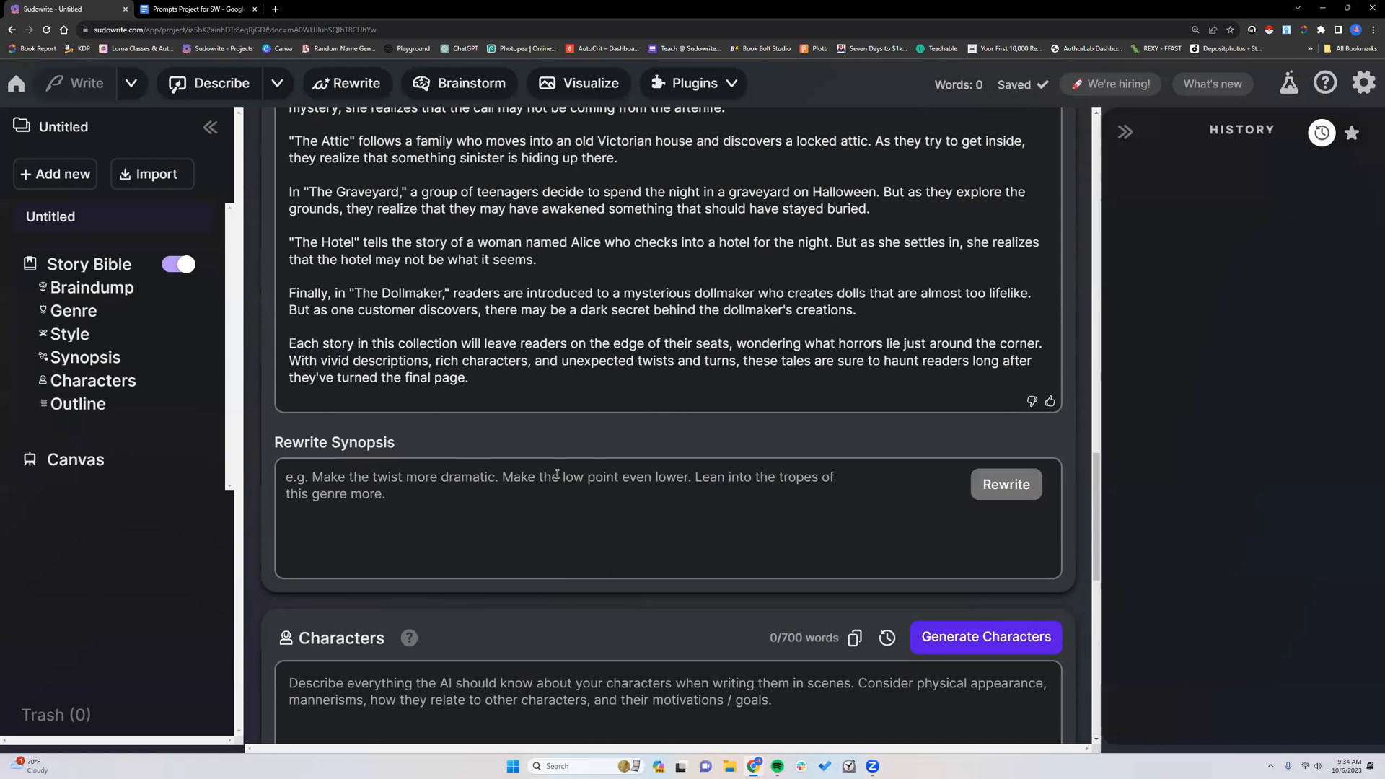
pyautogui.scroll(-1, 649, 505)
pyautogui.click(1000, 592)
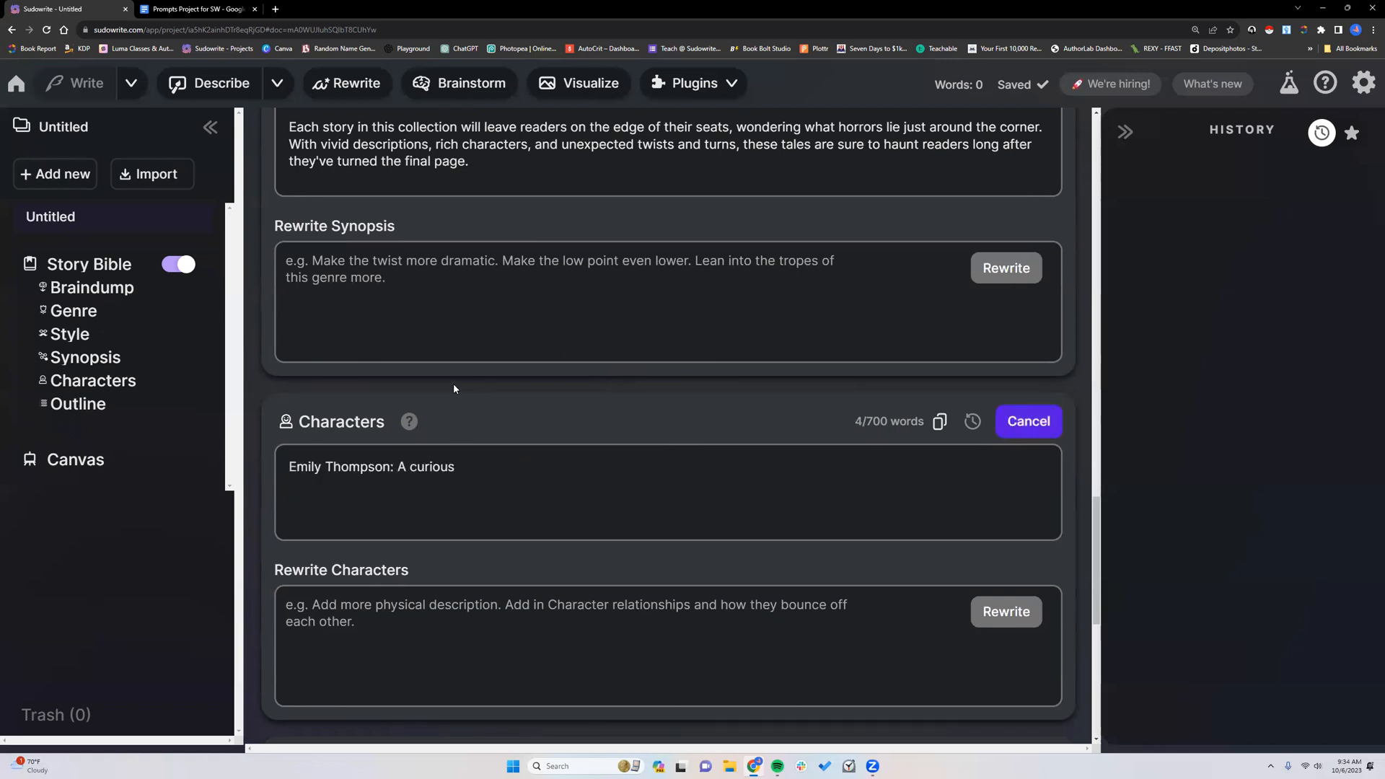
pyautogui.scroll(2, 453, 388)
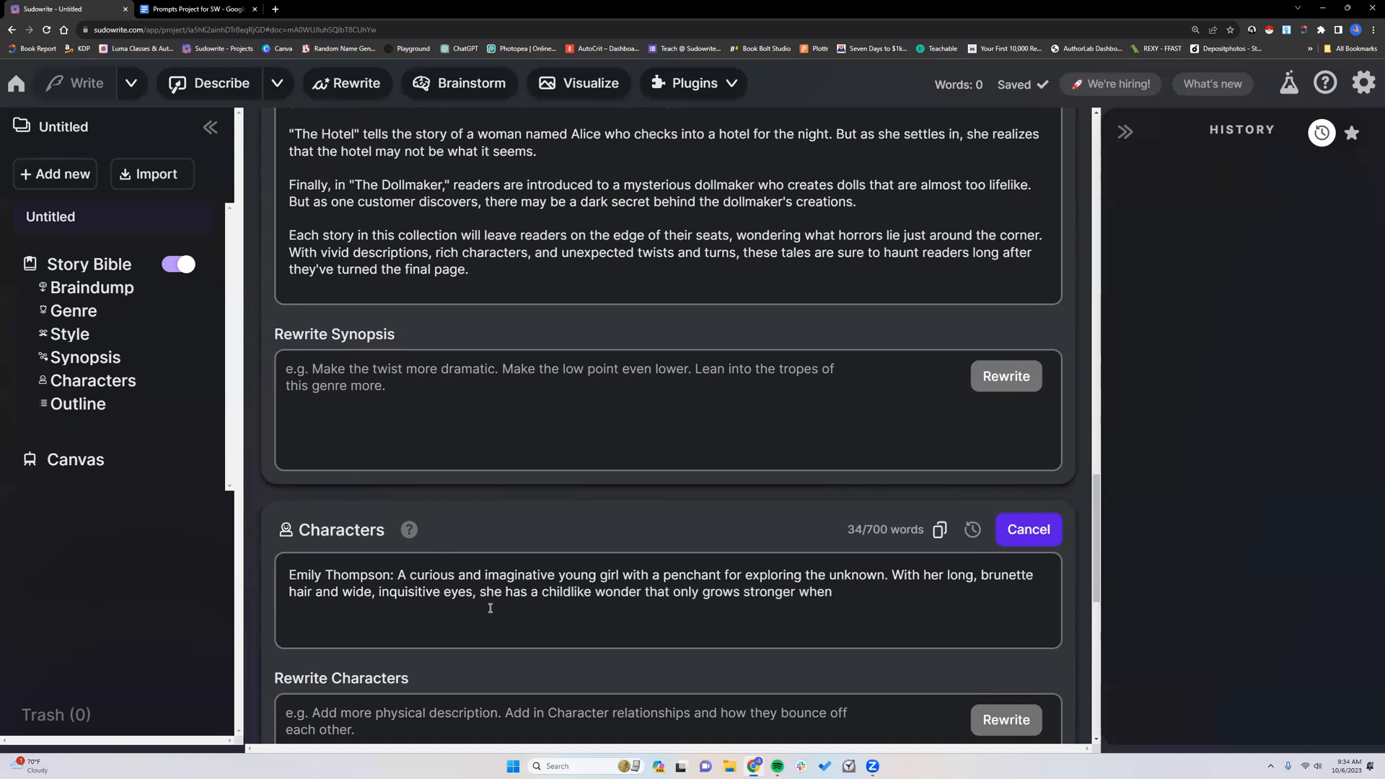
pyautogui.scroll(-2, 540, 515)
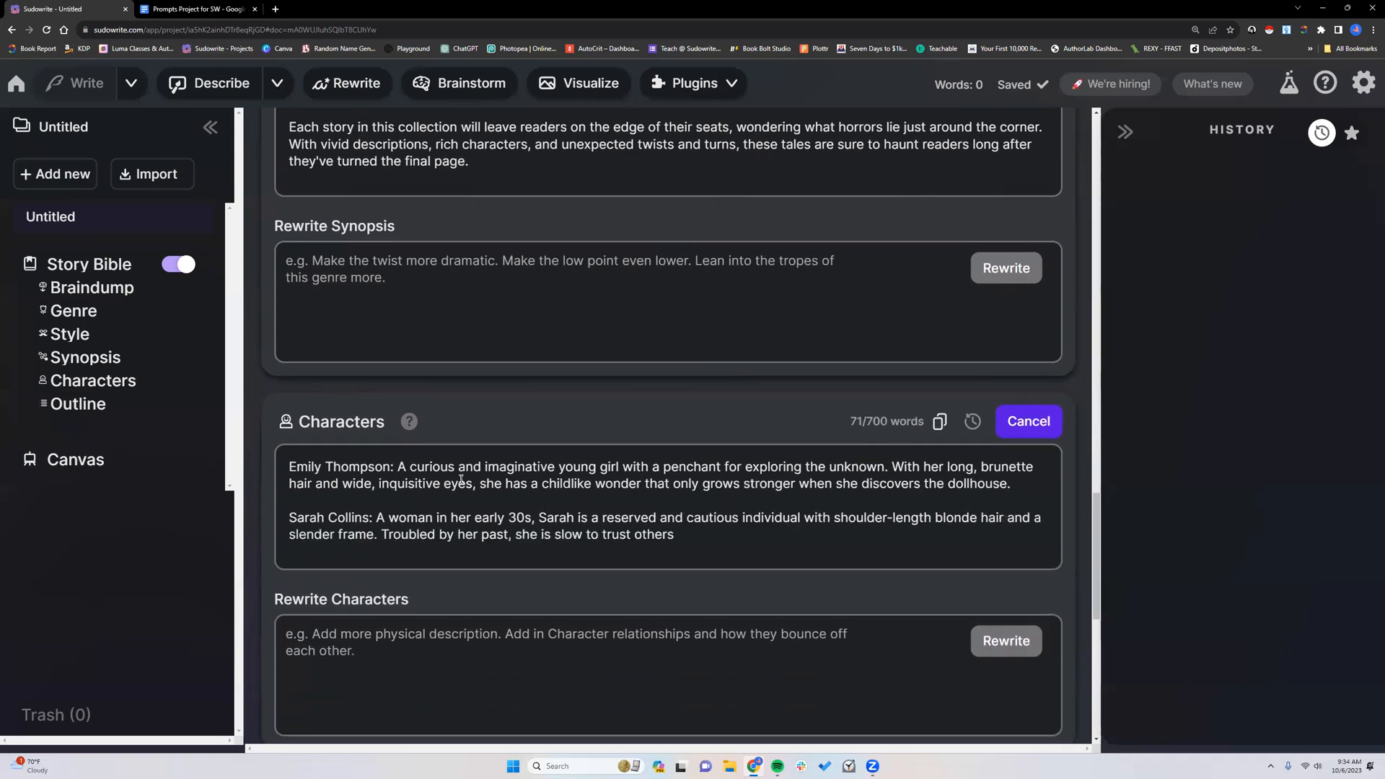
pyautogui.scroll(-4, 477, 465)
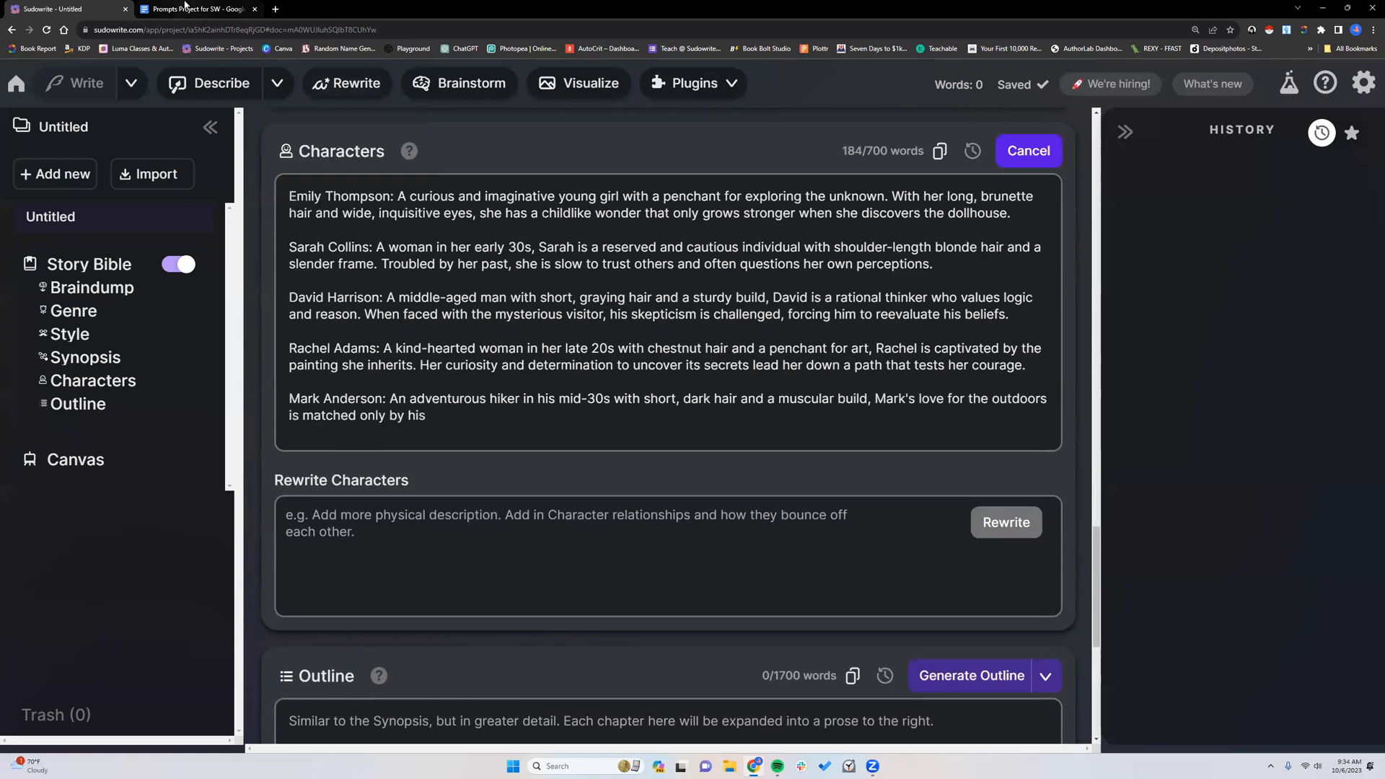
# - Switch to the Google Docs file "Prompts Project for SW", copy the bracketed revised character prompt and return to Sudowrite
pyautogui.click(191, 9)
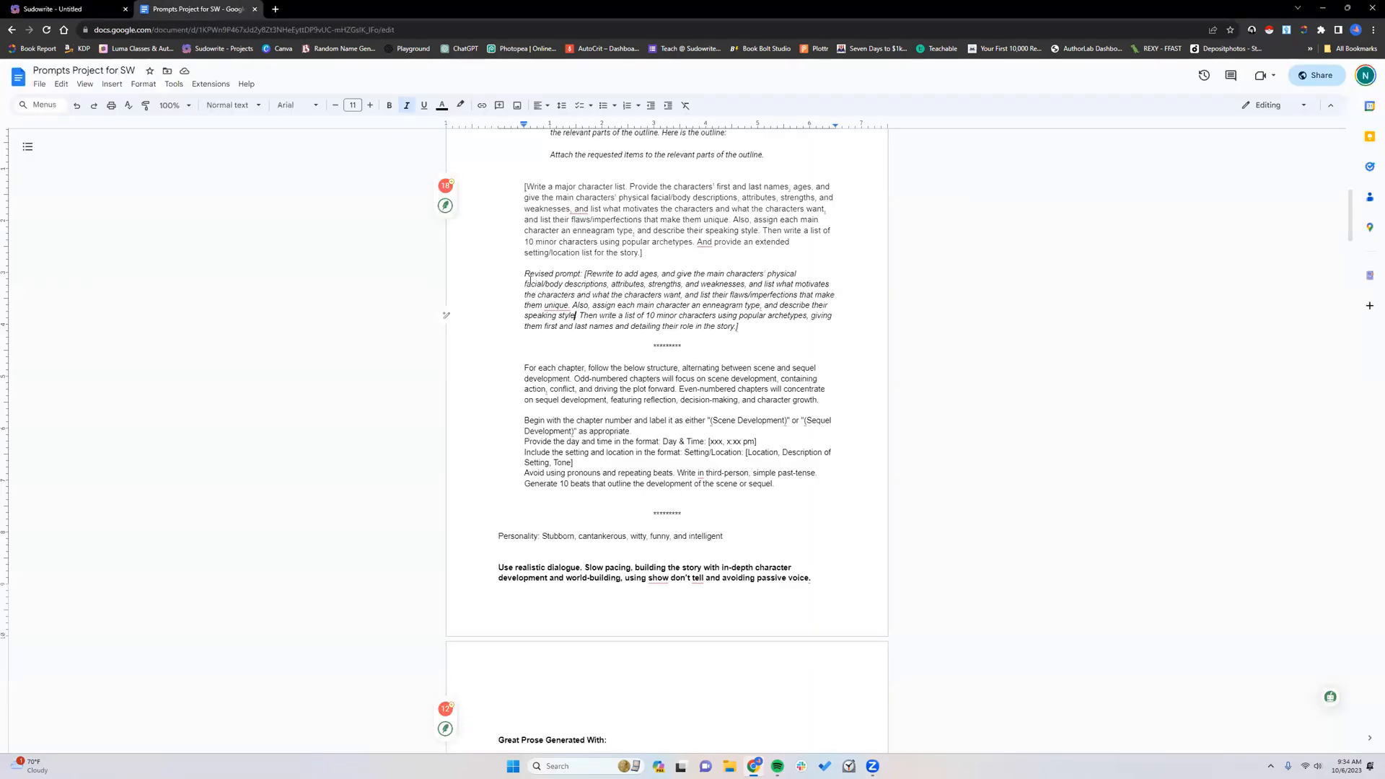
pyautogui.moveTo(586, 274); pyautogui.dragTo(741, 325)
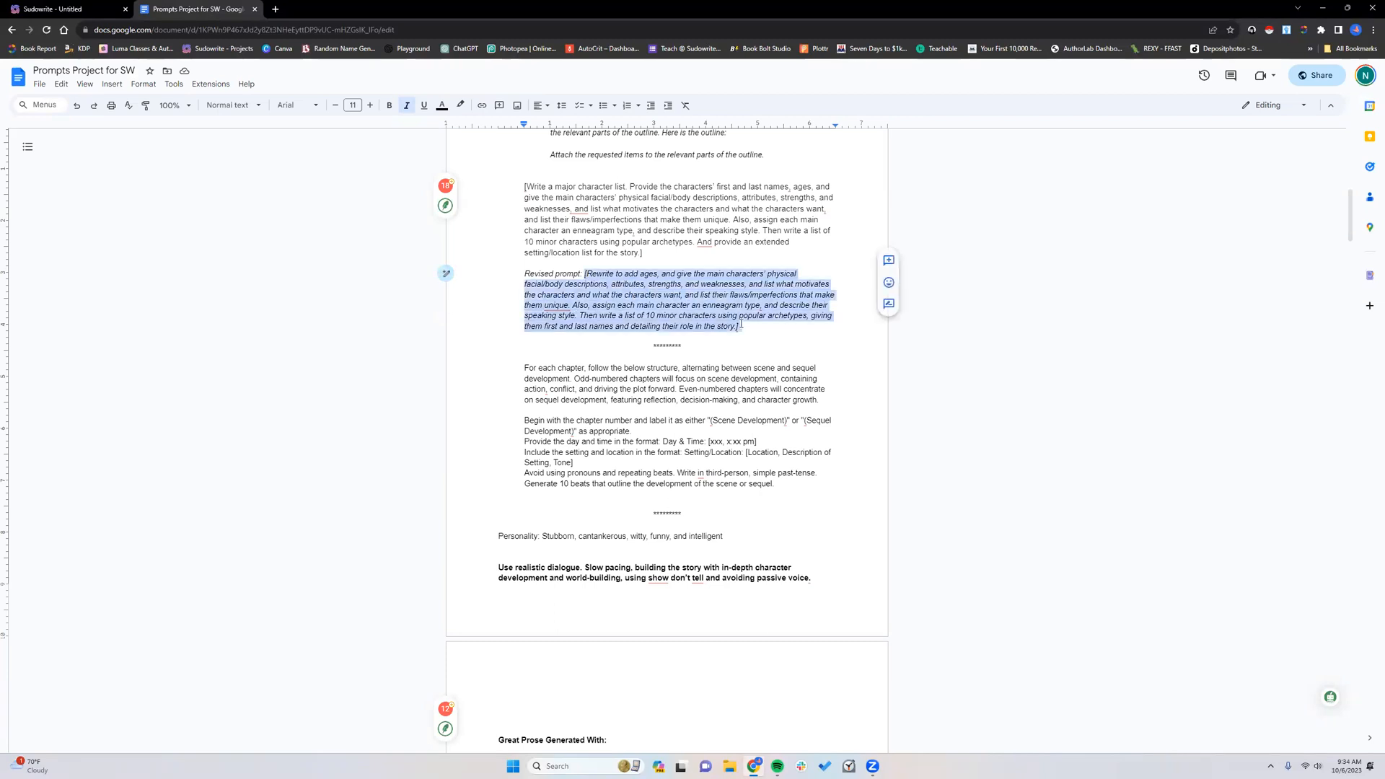
pyautogui.rightClick(720, 311)
pyautogui.click(765, 340)
pyautogui.click(743, 253)
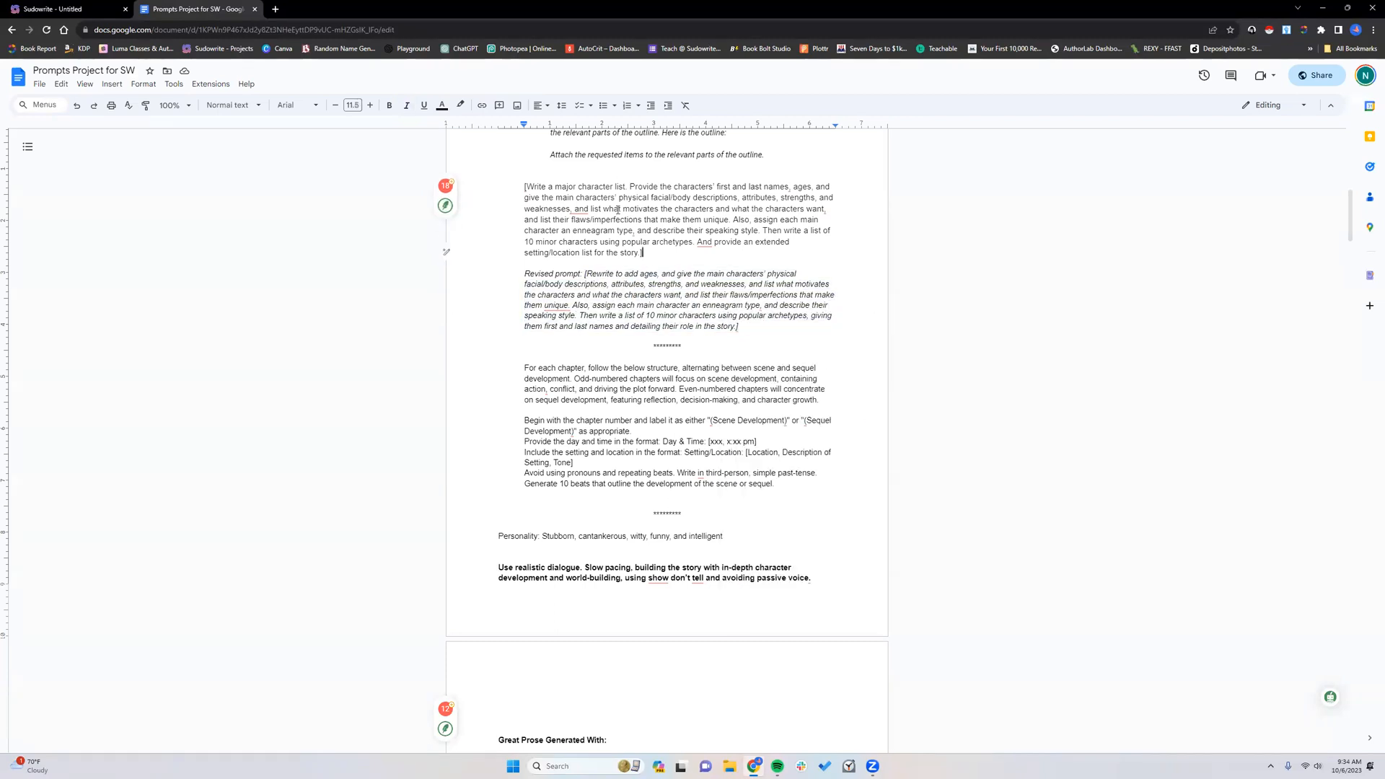
pyautogui.click(58, 9)
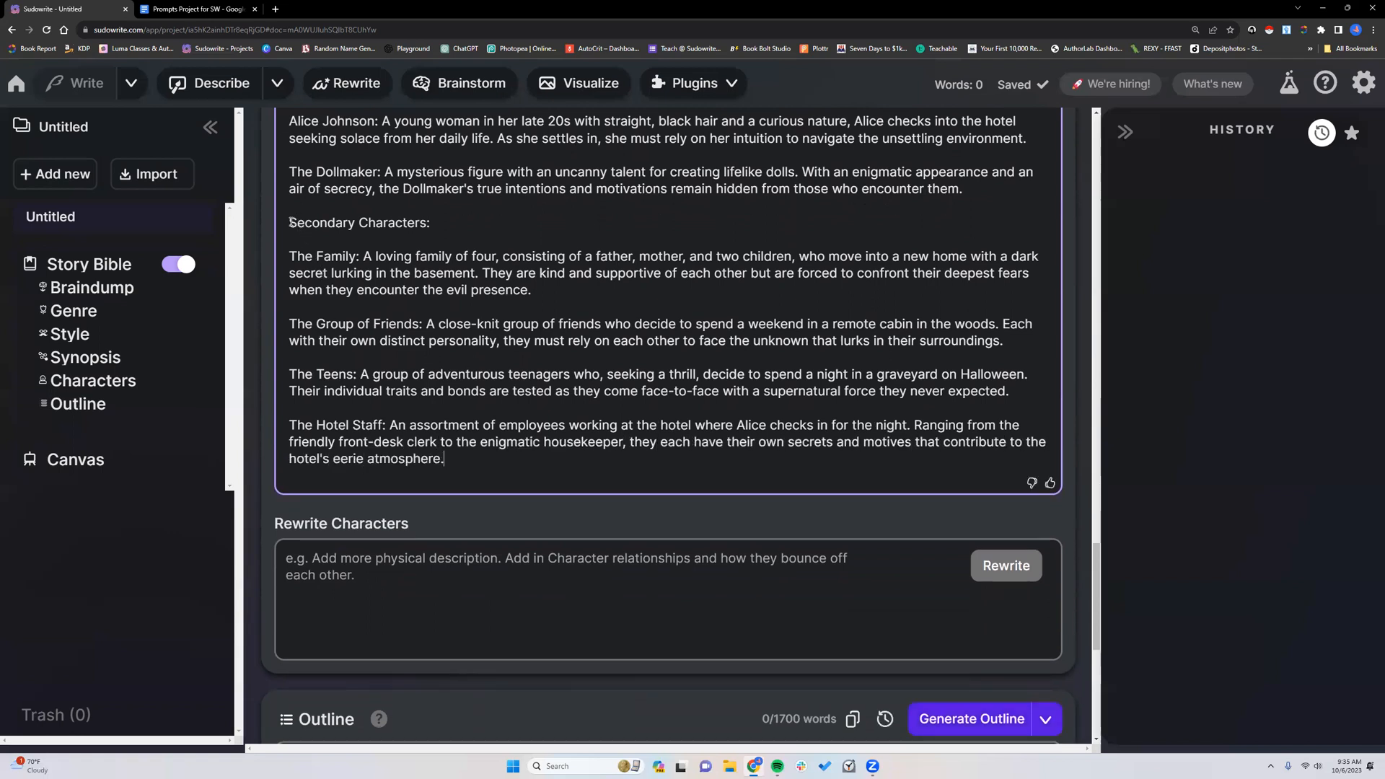
# - Take a screen capture of the generated character list, from Rachel Adams through The Hotel Staff
pyautogui.scroll(2, 621, 527)
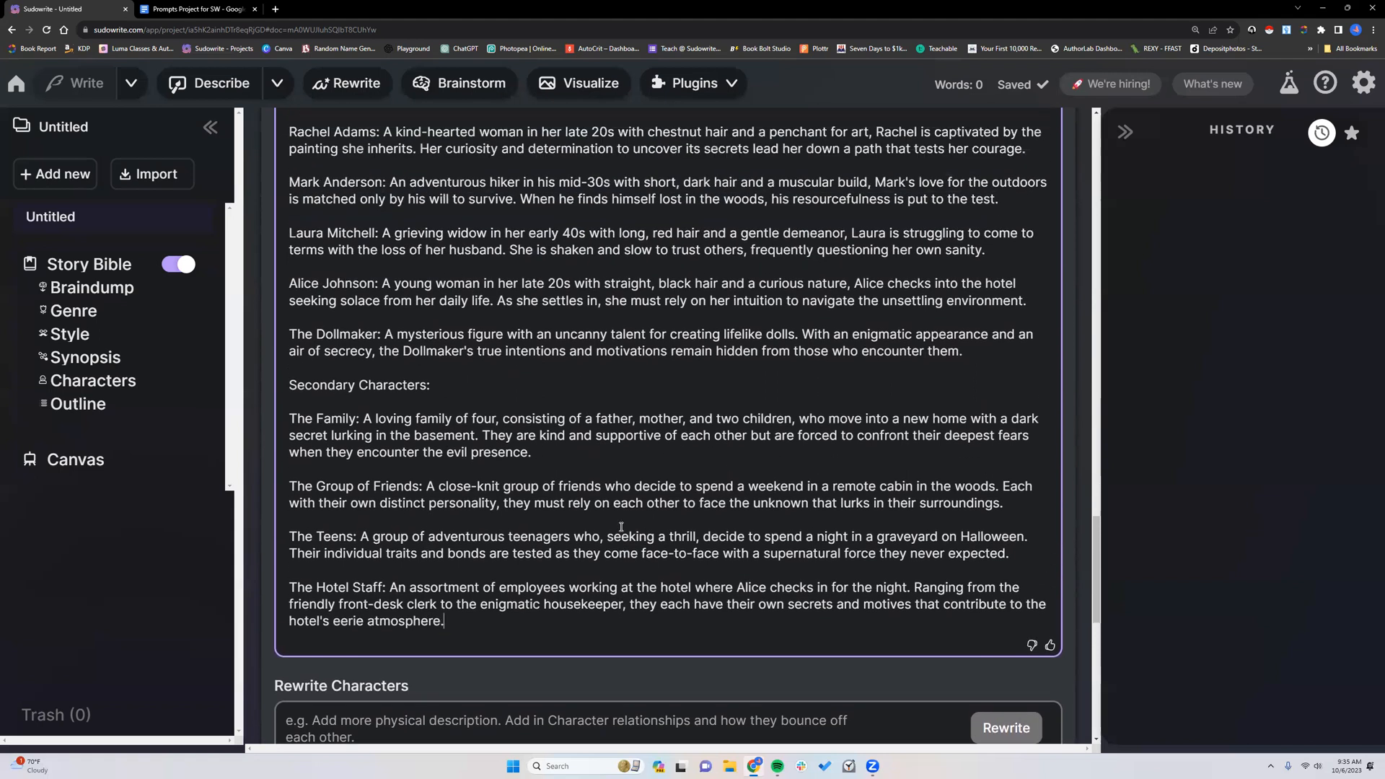
pyautogui.moveTo(278, 119); pyautogui.dragTo(1063, 659)
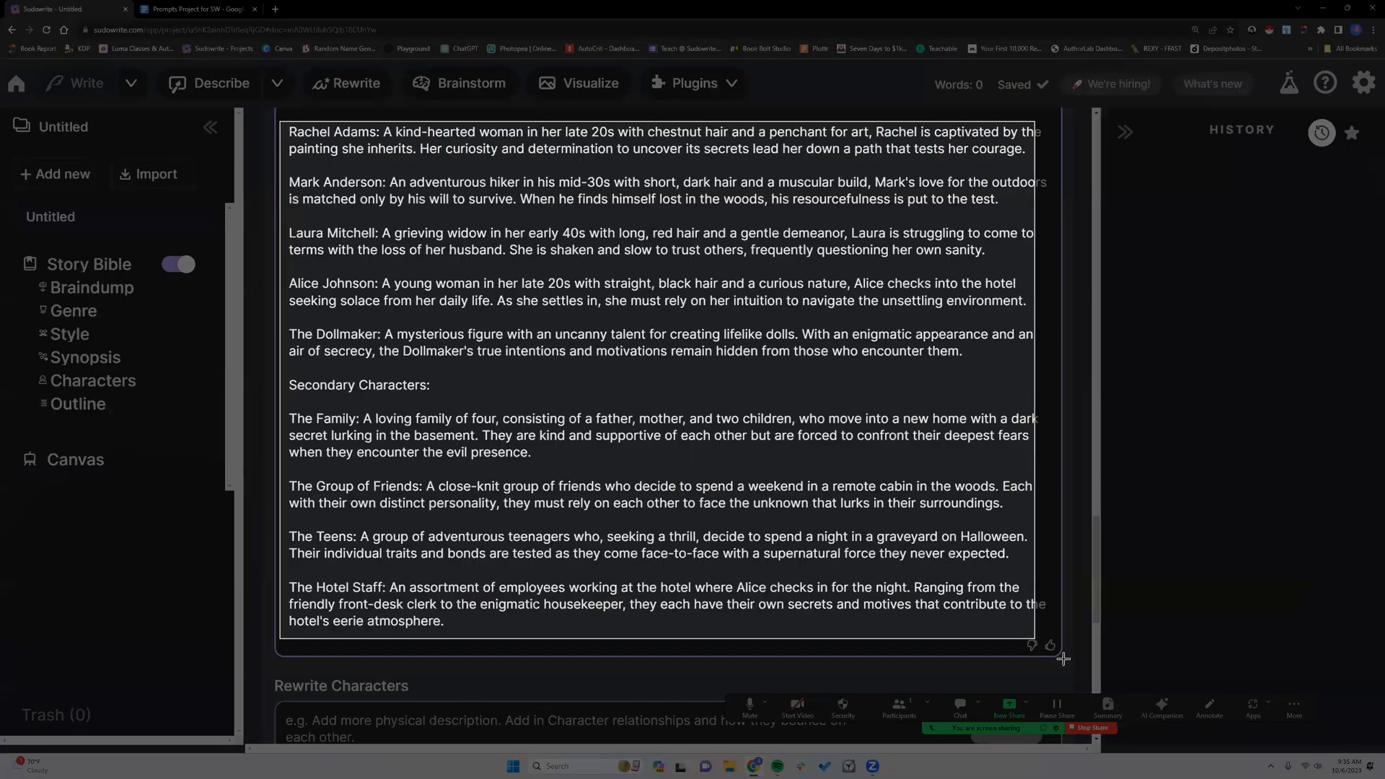
pyautogui.moveTo(1015, 618); pyautogui.dragTo(1049, 651)
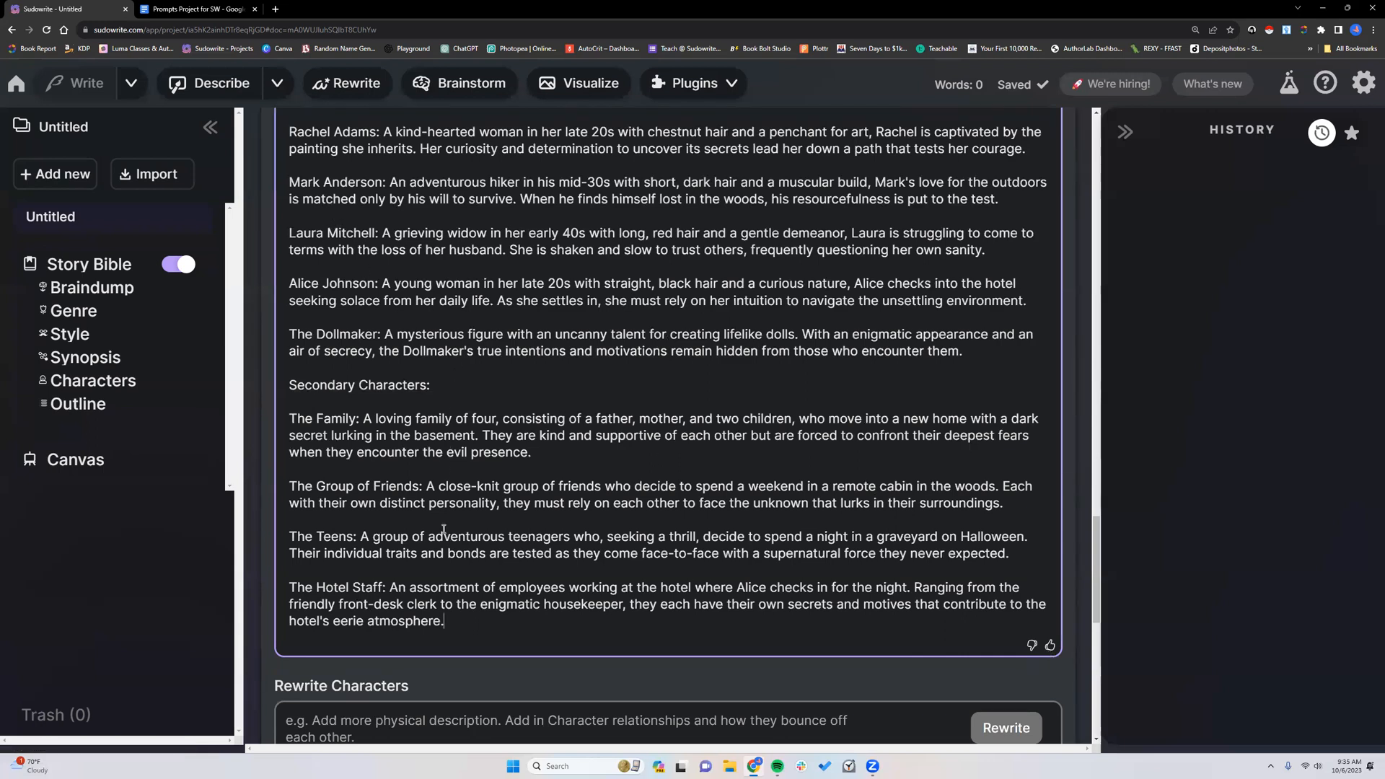
pyautogui.scroll(-2, 443, 527)
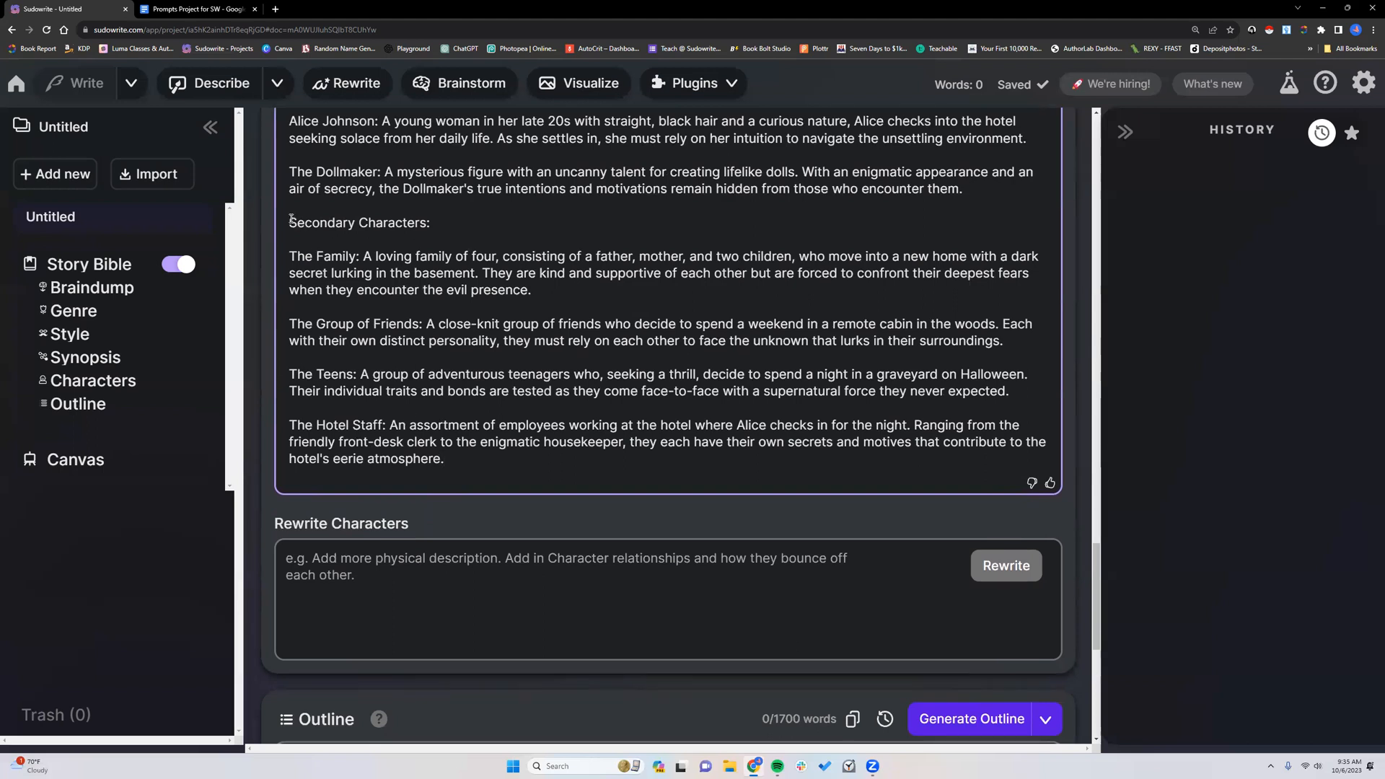
# - Try to paste the revised character prompt into the Rewrite Characters instructions
pyautogui.click(377, 563)
pyautogui.rightClick(377, 563)
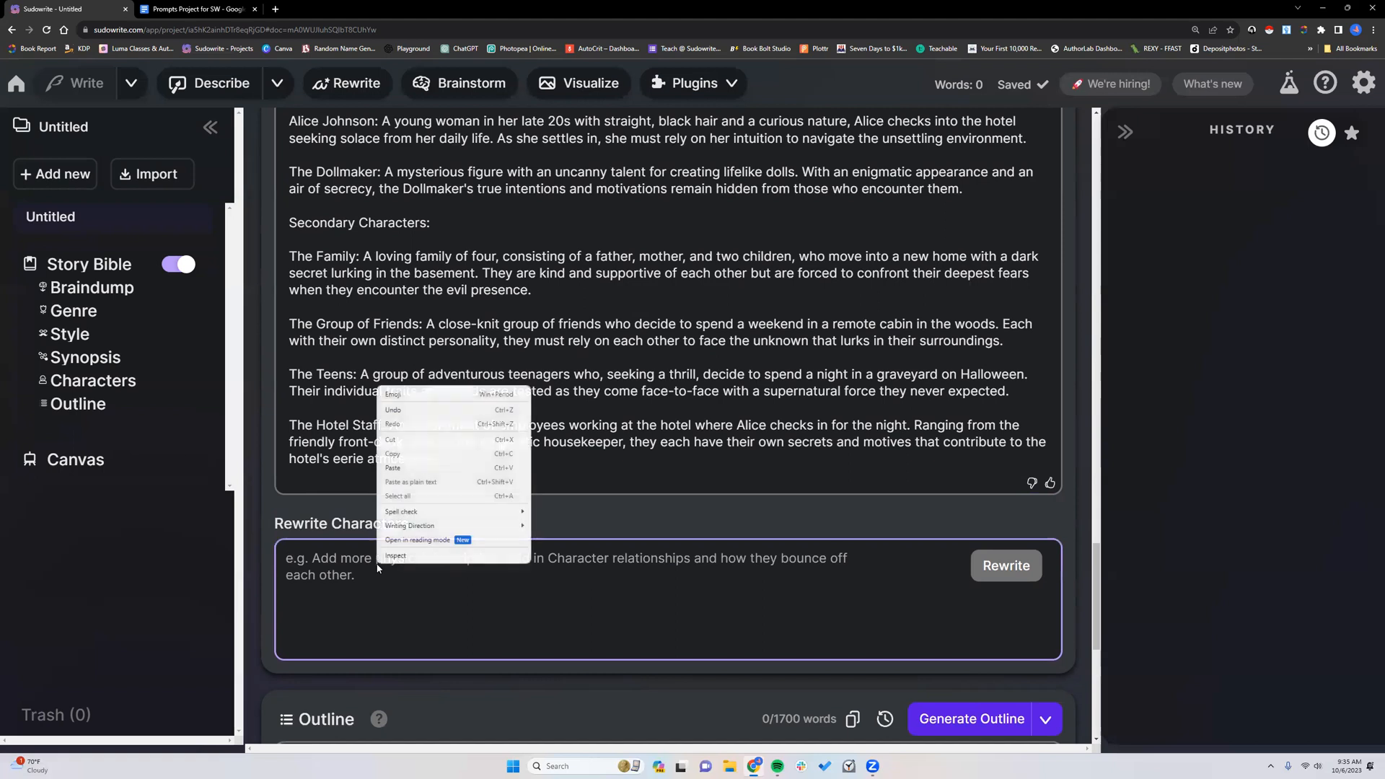
pyautogui.click(401, 467)
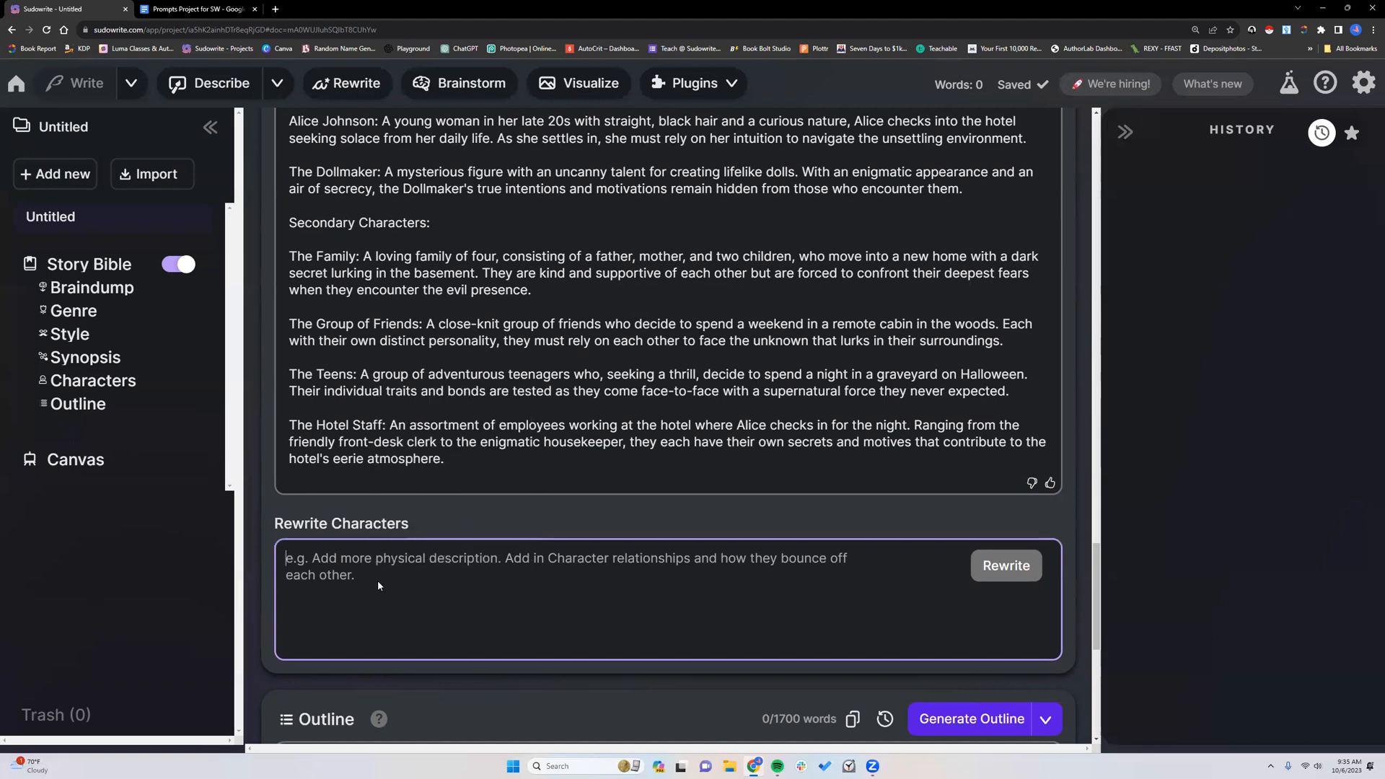
pyautogui.rightClick(378, 580)
pyautogui.click(407, 486)
# - Switch back to the Google Docs prompts file and copy the bracketed revised prompt for rewriting the characters again
pyautogui.click(218, 11)
pyautogui.moveTo(585, 274); pyautogui.dragTo(741, 327)
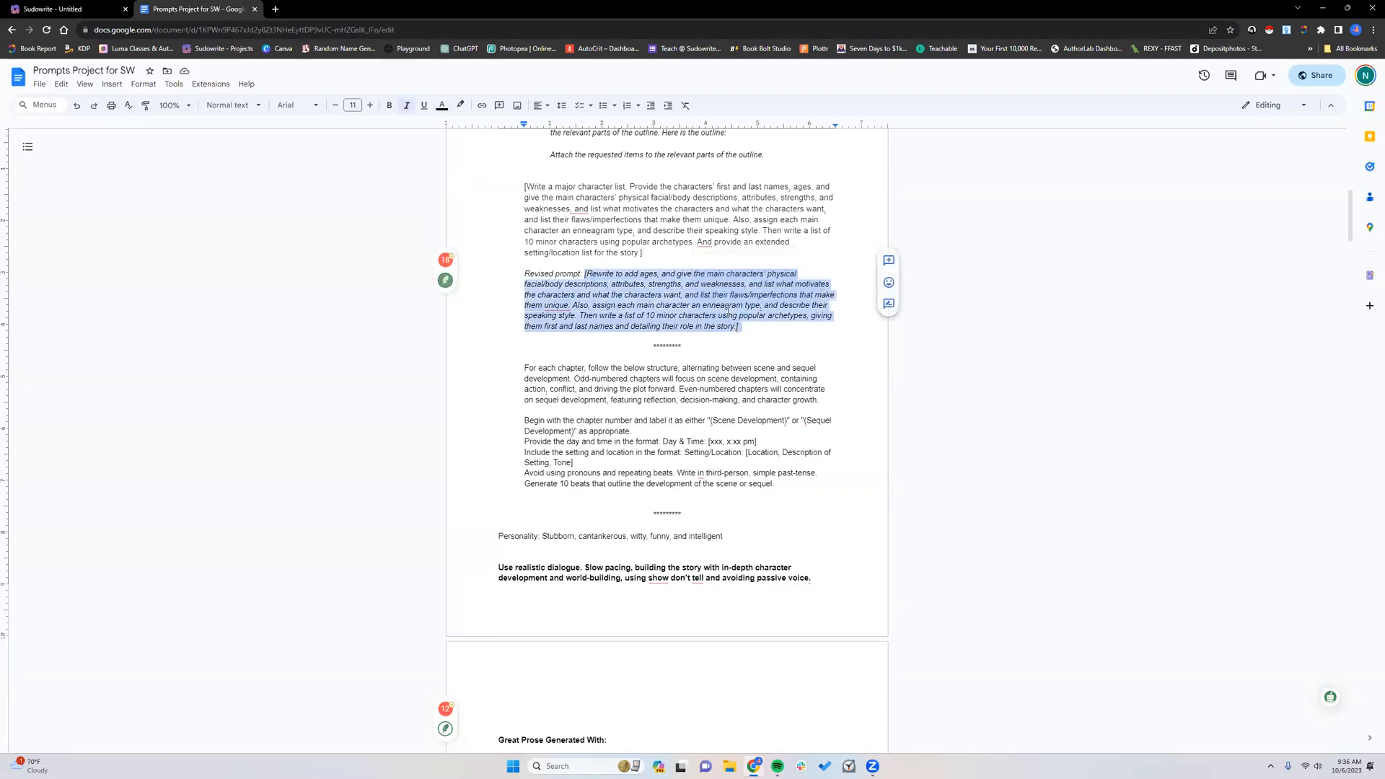
pyautogui.rightClick(727, 310)
pyautogui.click(753, 337)
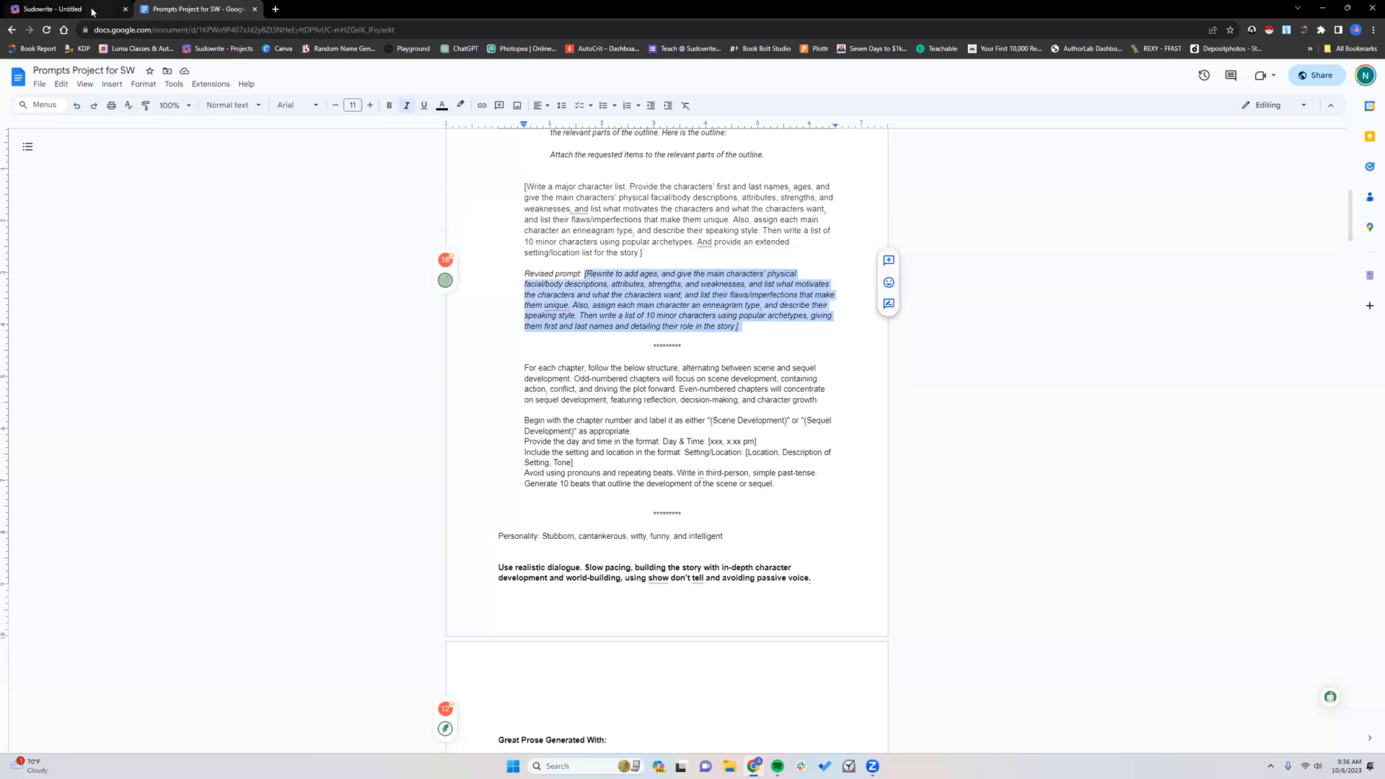
# - Return to Sudowrite and paste the copied revised prompt into the Rewrite Characters instructions
pyautogui.click(92, 12)
pyautogui.rightClick(436, 558)
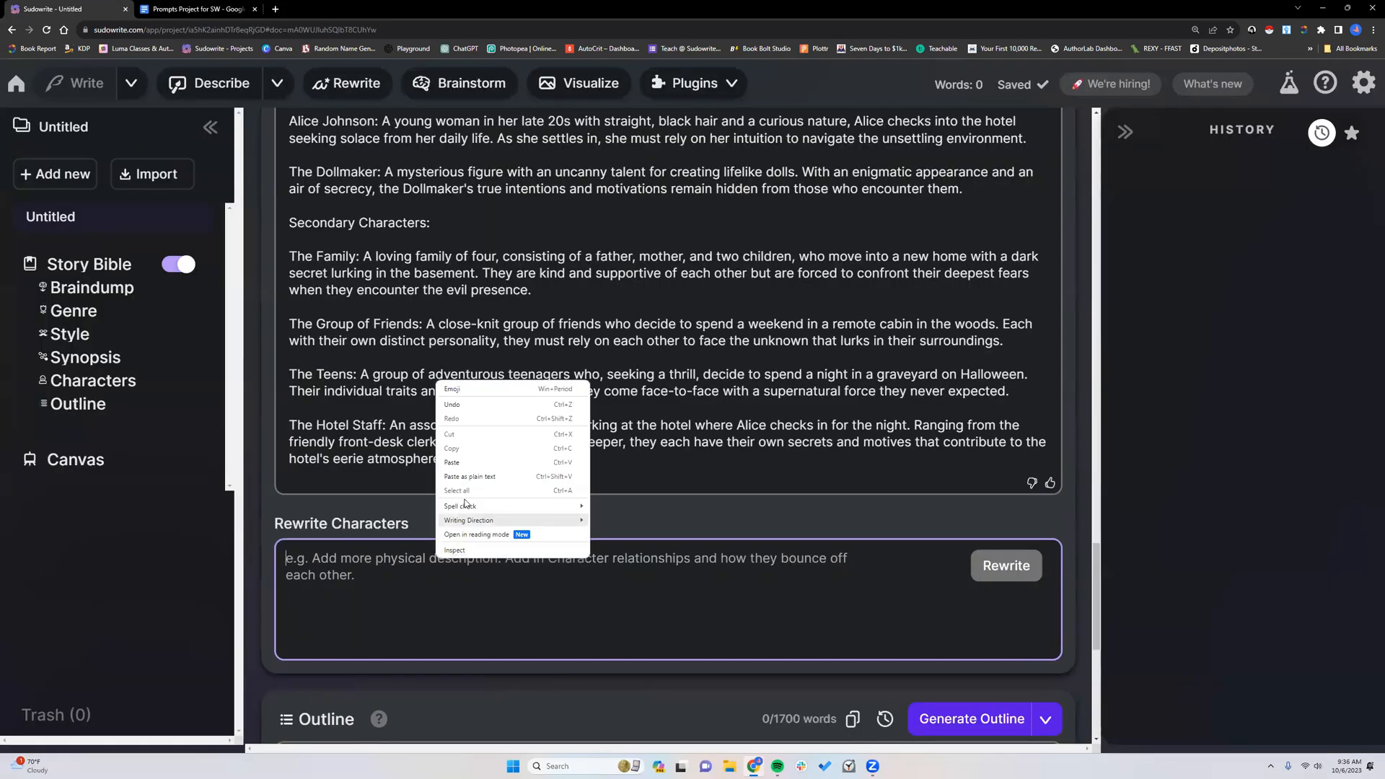
pyautogui.click(468, 460)
# - Remove the words "add ages, and" from the start of the Rewrite Characters prompt so it reads "Rewrite to give the main characters'"
pyautogui.scroll(3, 504, 438)
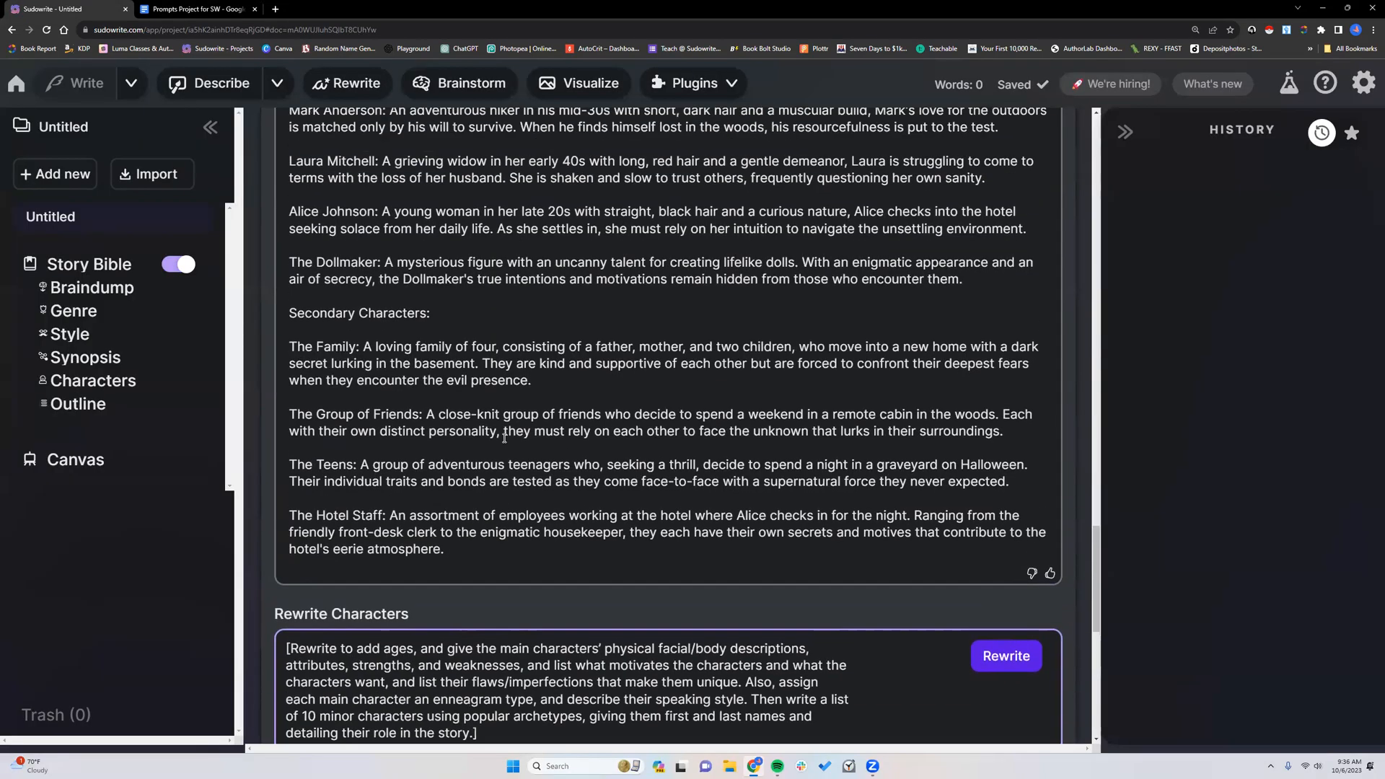
pyautogui.scroll(1, 504, 437)
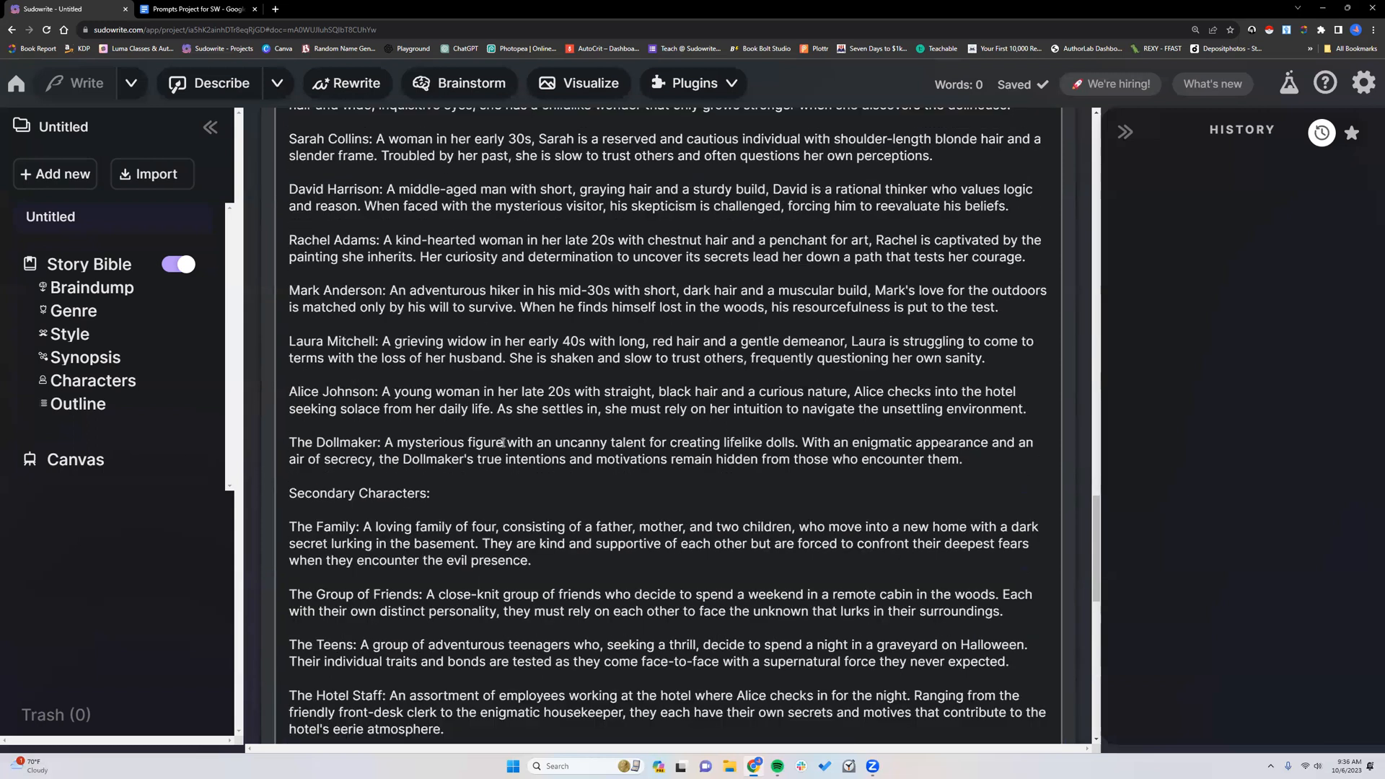
pyautogui.scroll(-3, 524, 465)
pyautogui.scroll(-2, 522, 460)
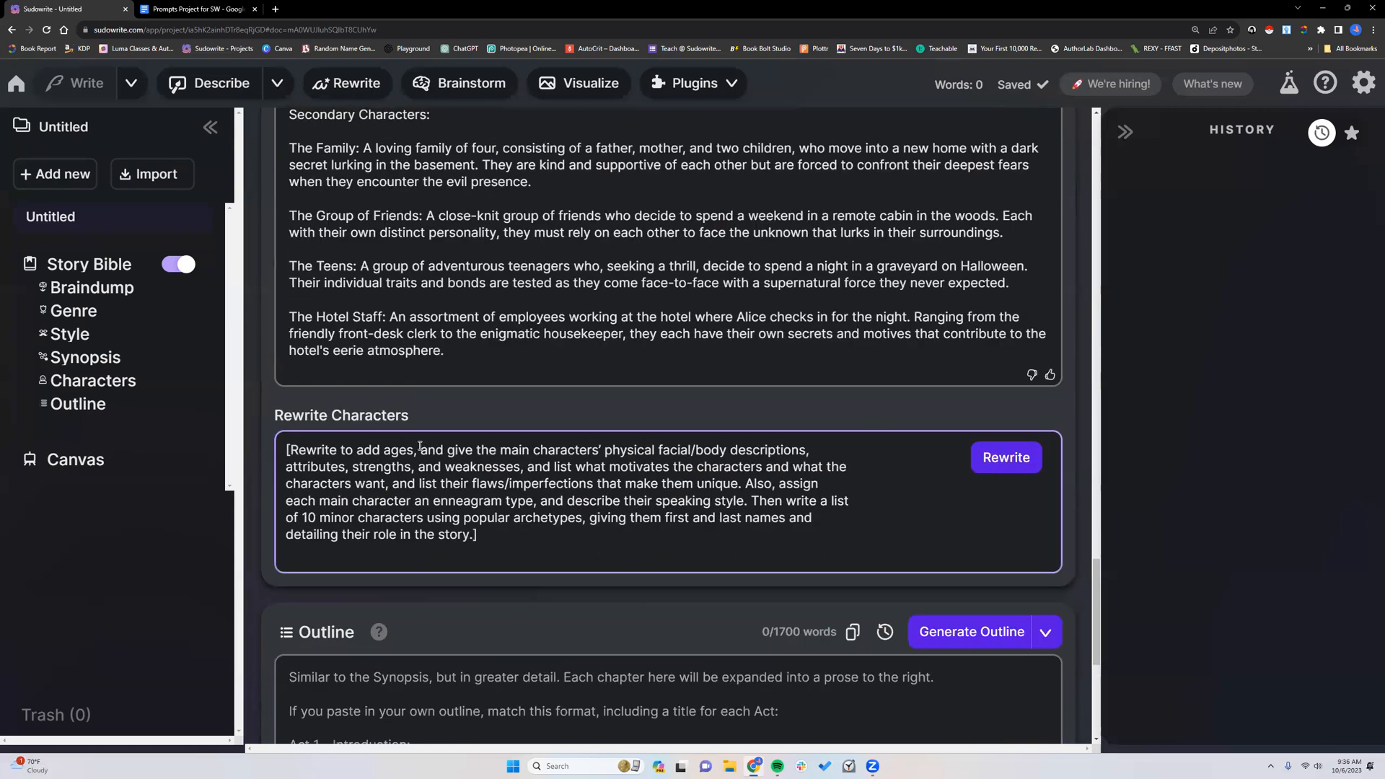
pyautogui.click(448, 451)
pyautogui.press('BackSpace')
pyautogui.press('BackSpace')
pyautogui.press('BackSpace')
pyautogui.press('BackSpace')
pyautogui.press('BackSpace')
pyautogui.press('BackSpace')
pyautogui.press('BackSpace')
pyautogui.press('BackSpace')
pyautogui.press('BackSpace')
pyautogui.press('BackSpace')
pyautogui.press('BackSpace')
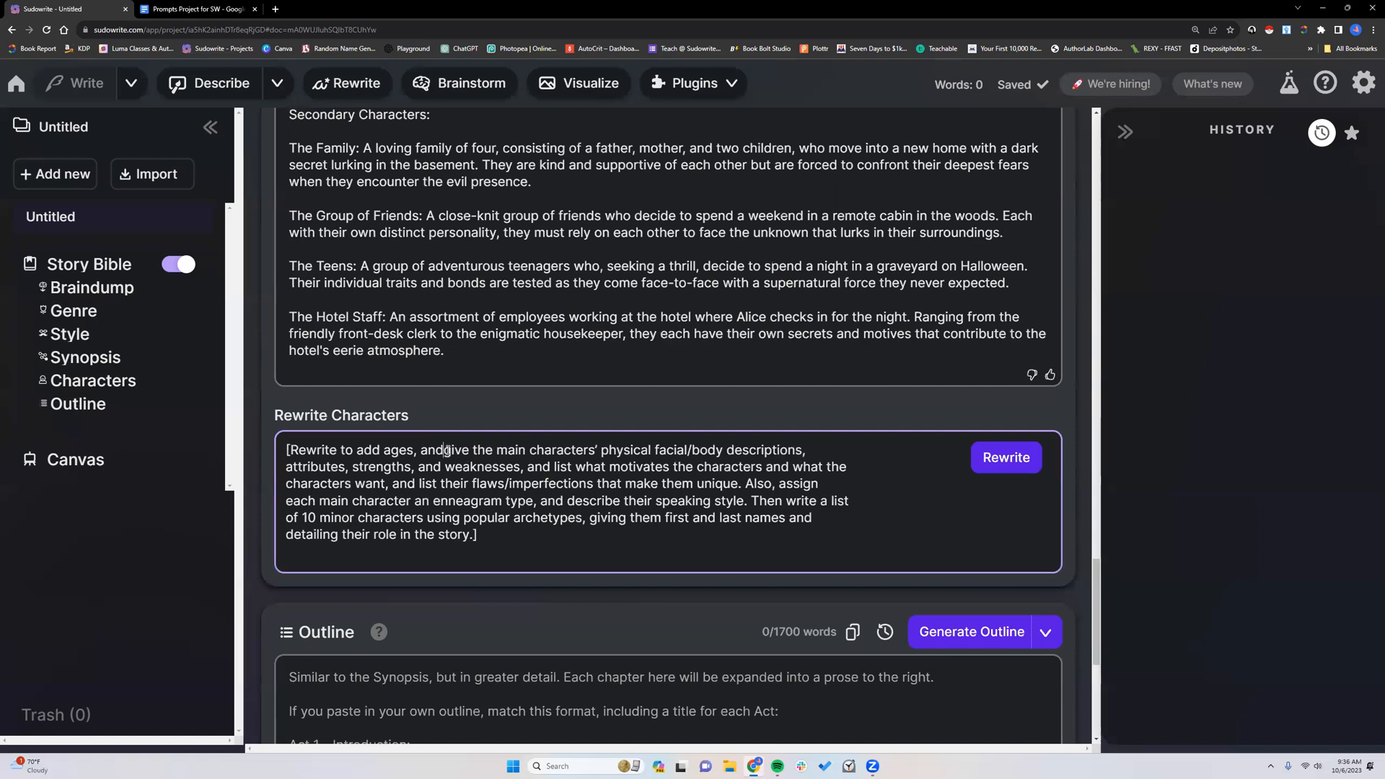
pyautogui.press('BackSpace')
pyautogui.press('BackSpace')
pyautogui.press('BackSpace')
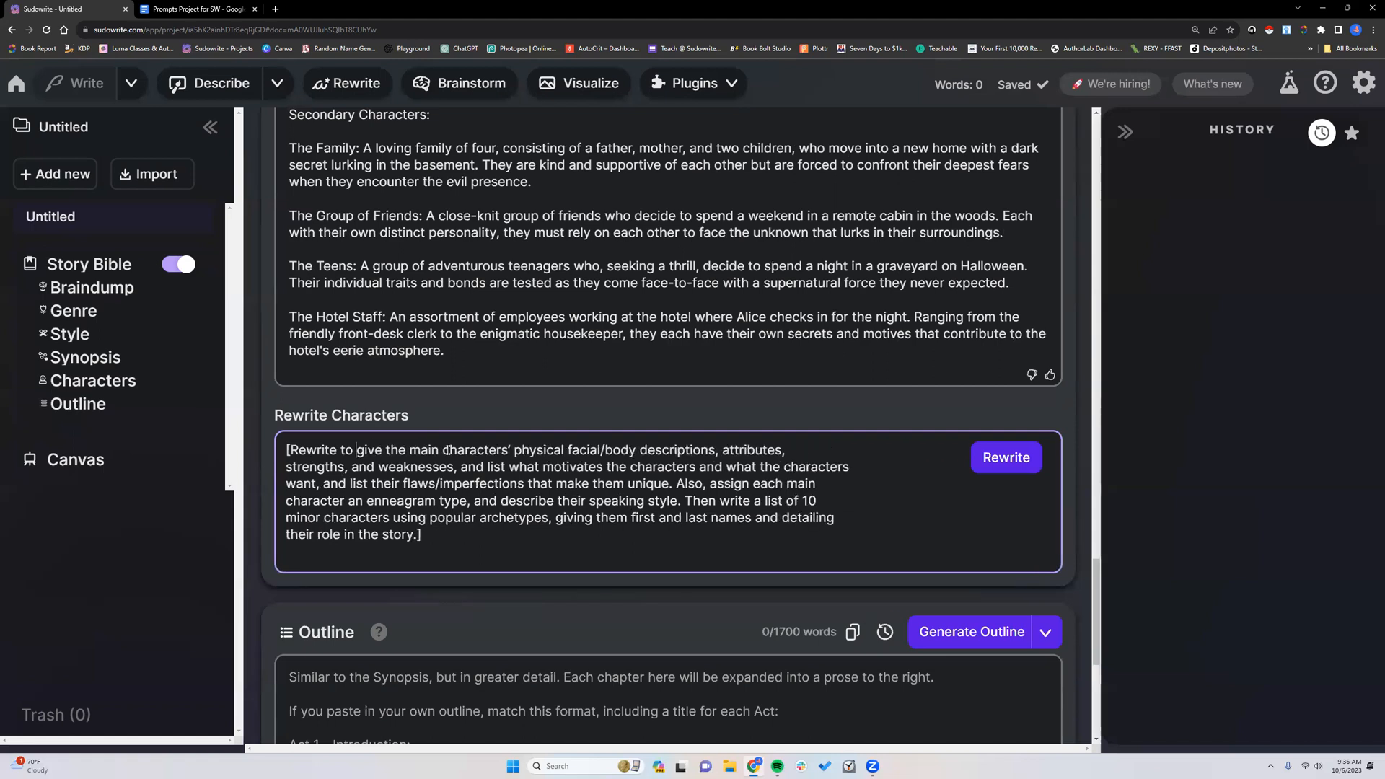
# - Delete the phrase "physical facial/body descriptions," from the Rewrite Characters prompt
pyautogui.scroll(2, 507, 314)
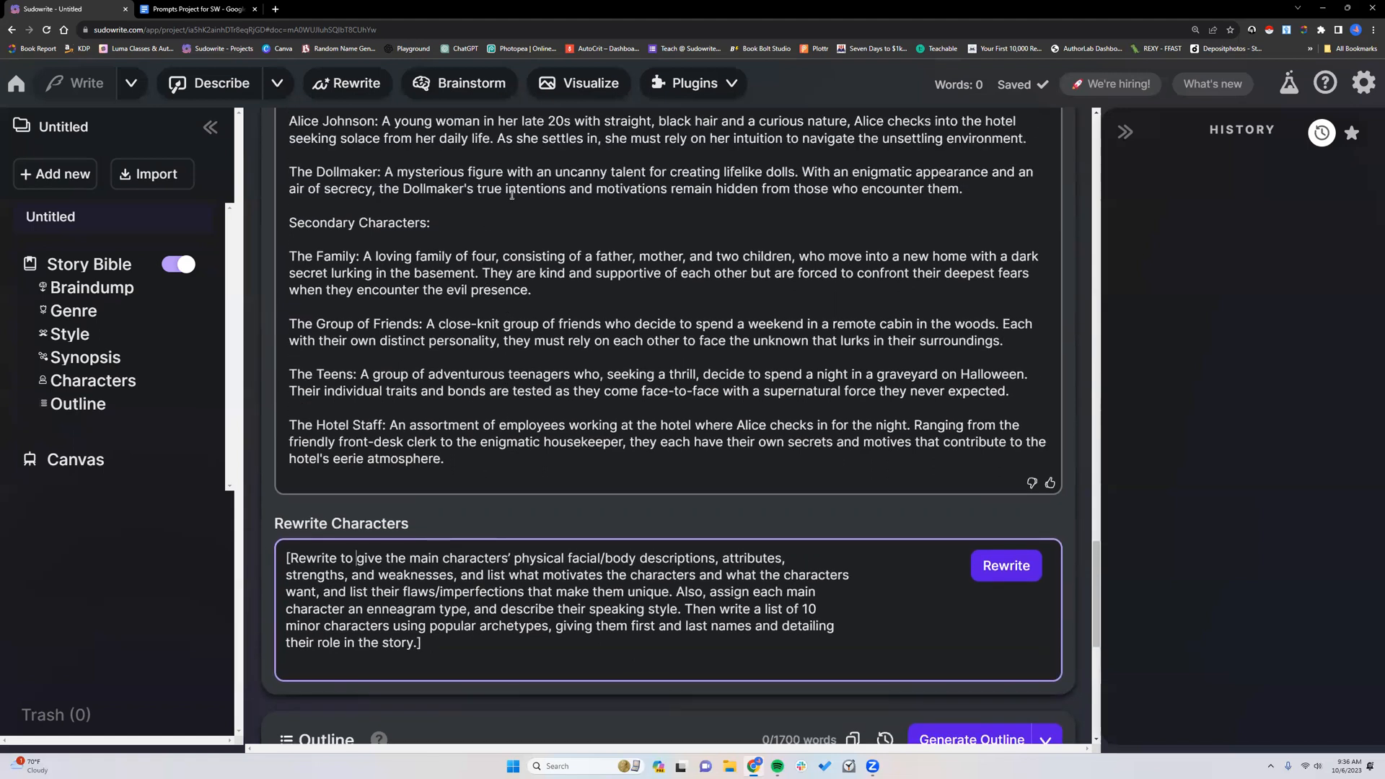
pyautogui.scroll(1, 650, 178)
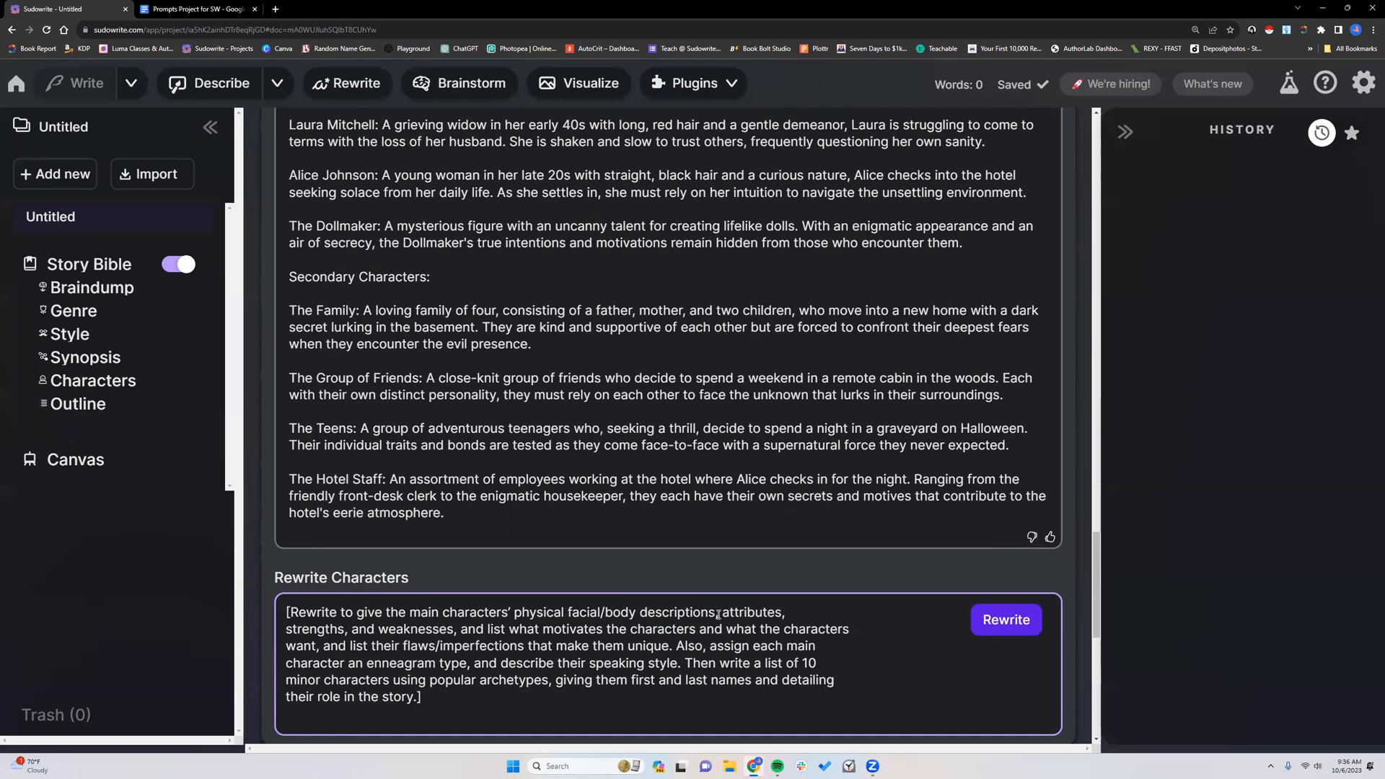
pyautogui.moveTo(720, 614); pyautogui.dragTo(514, 614)
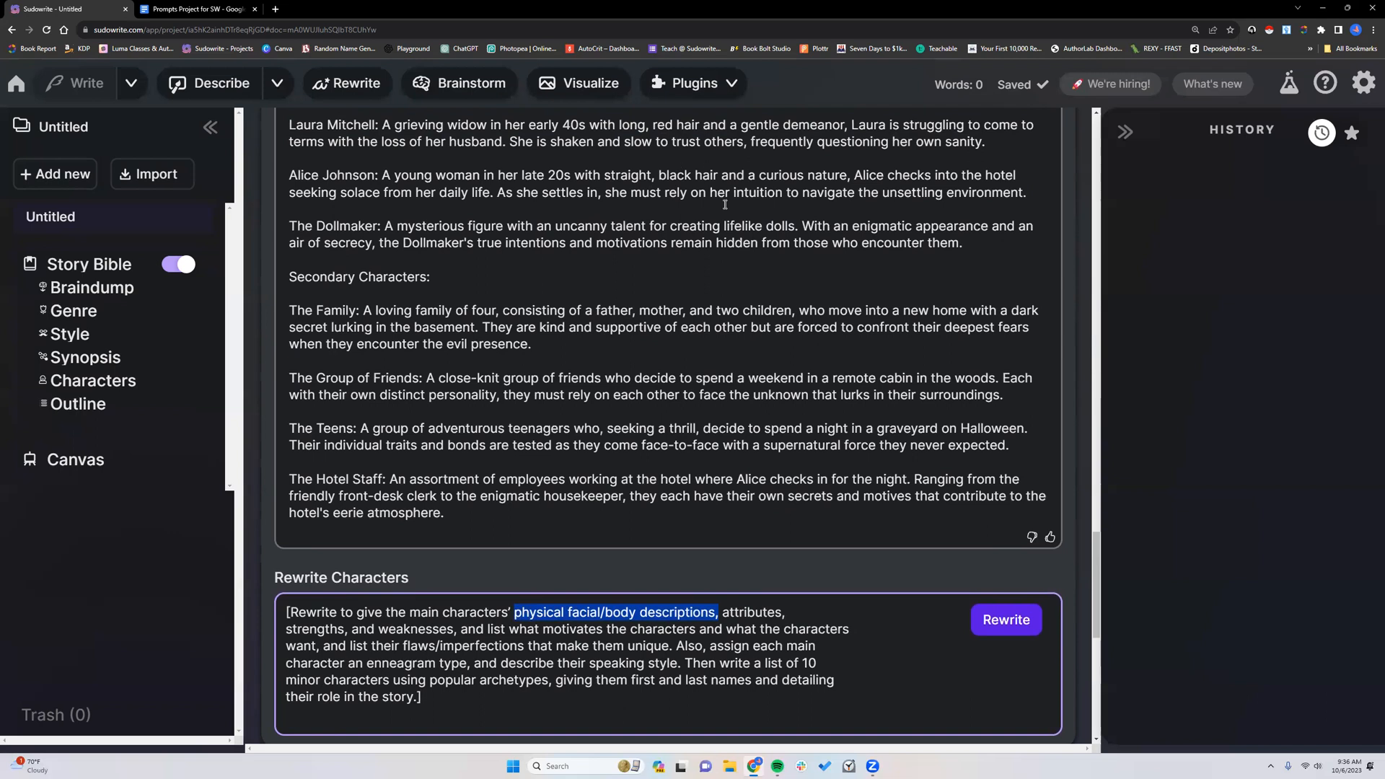
pyautogui.press('BackSpace')
pyautogui.press('BackSpace')
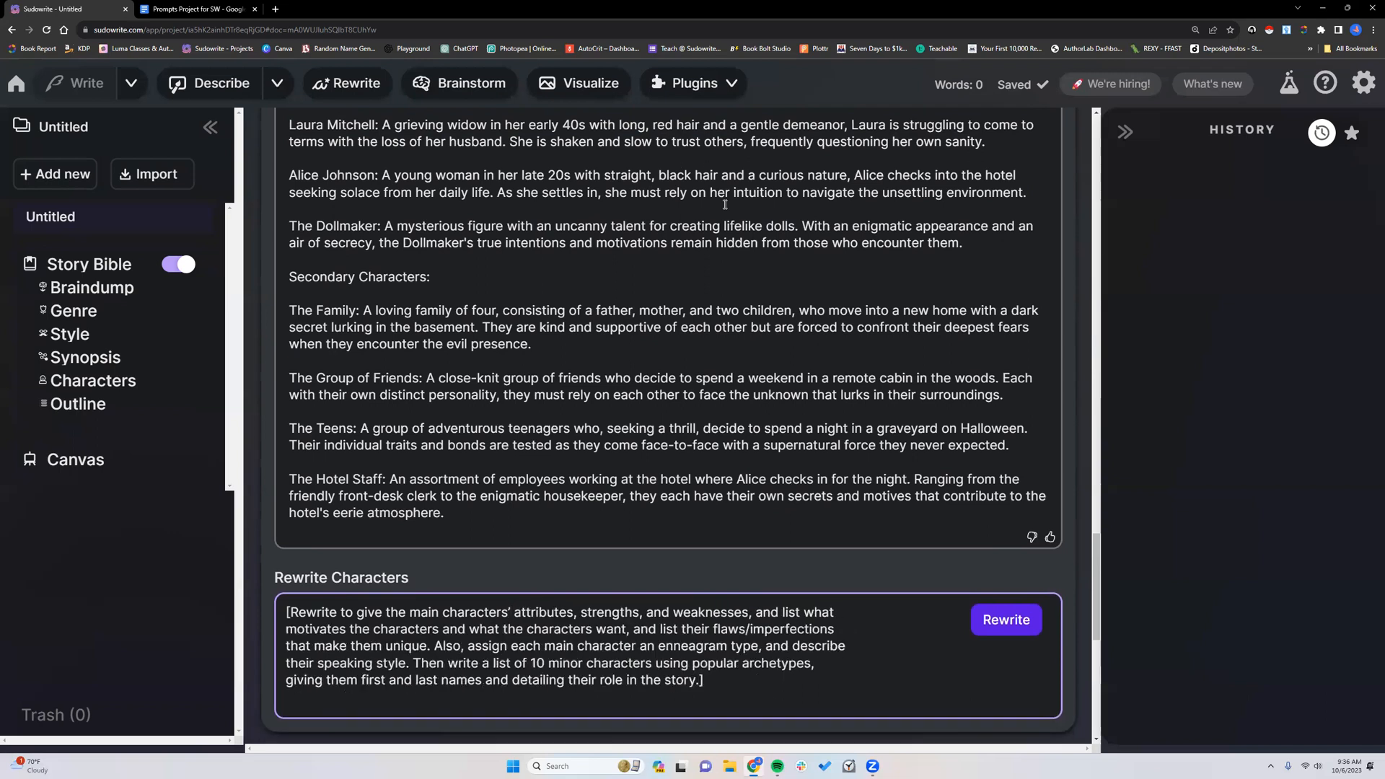
# - Review the prompt's enneagram type and minor character instructions, and compare them with the first main character's existing description
pyautogui.scroll(-3, 435, 617)
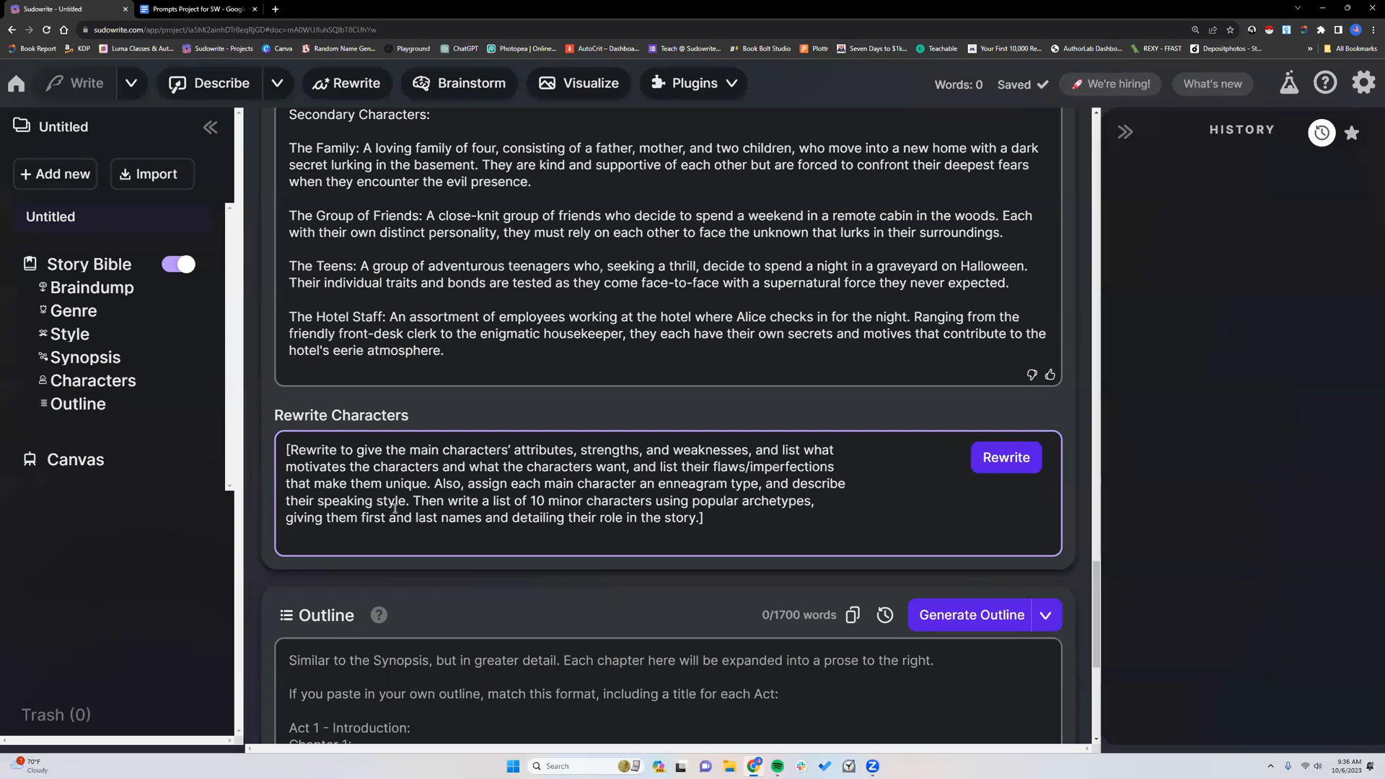
pyautogui.moveTo(658, 481); pyautogui.dragTo(761, 484)
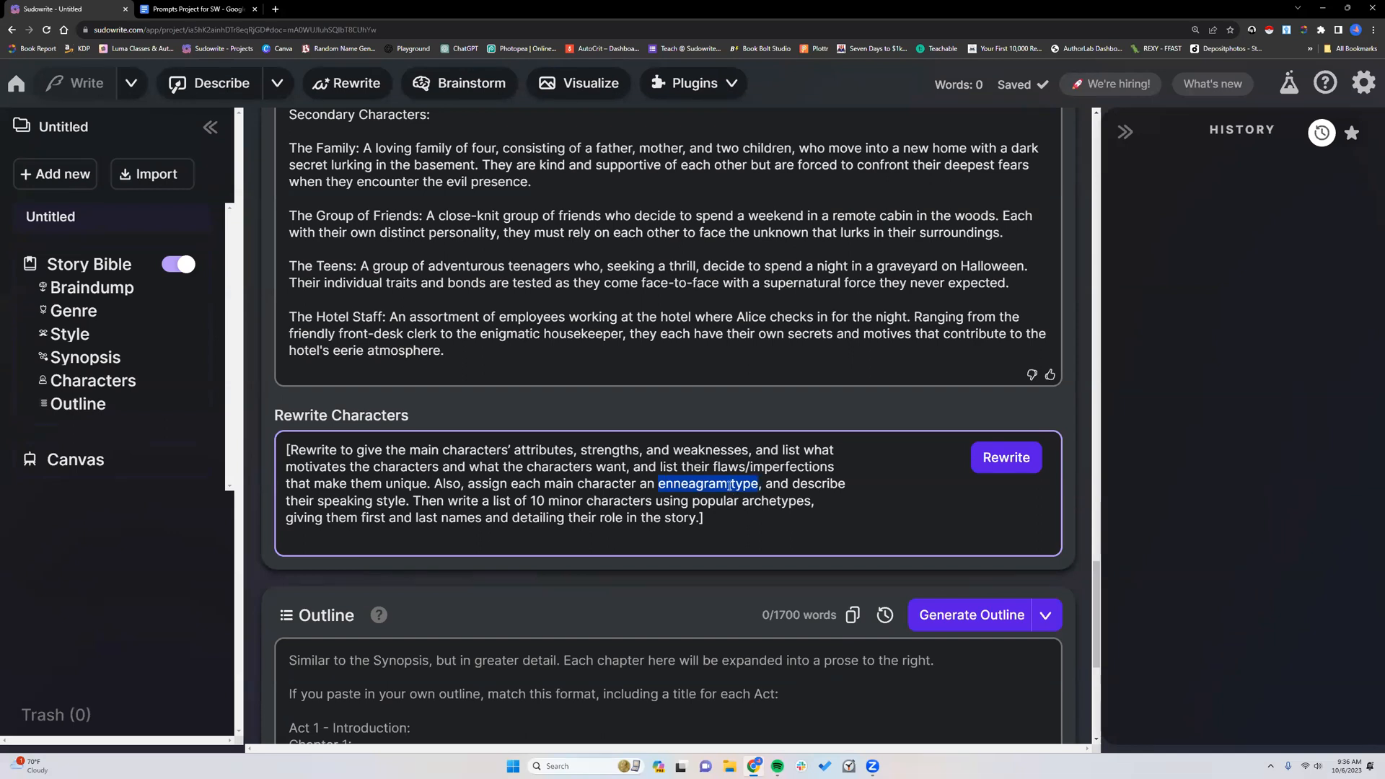
pyautogui.click(768, 483)
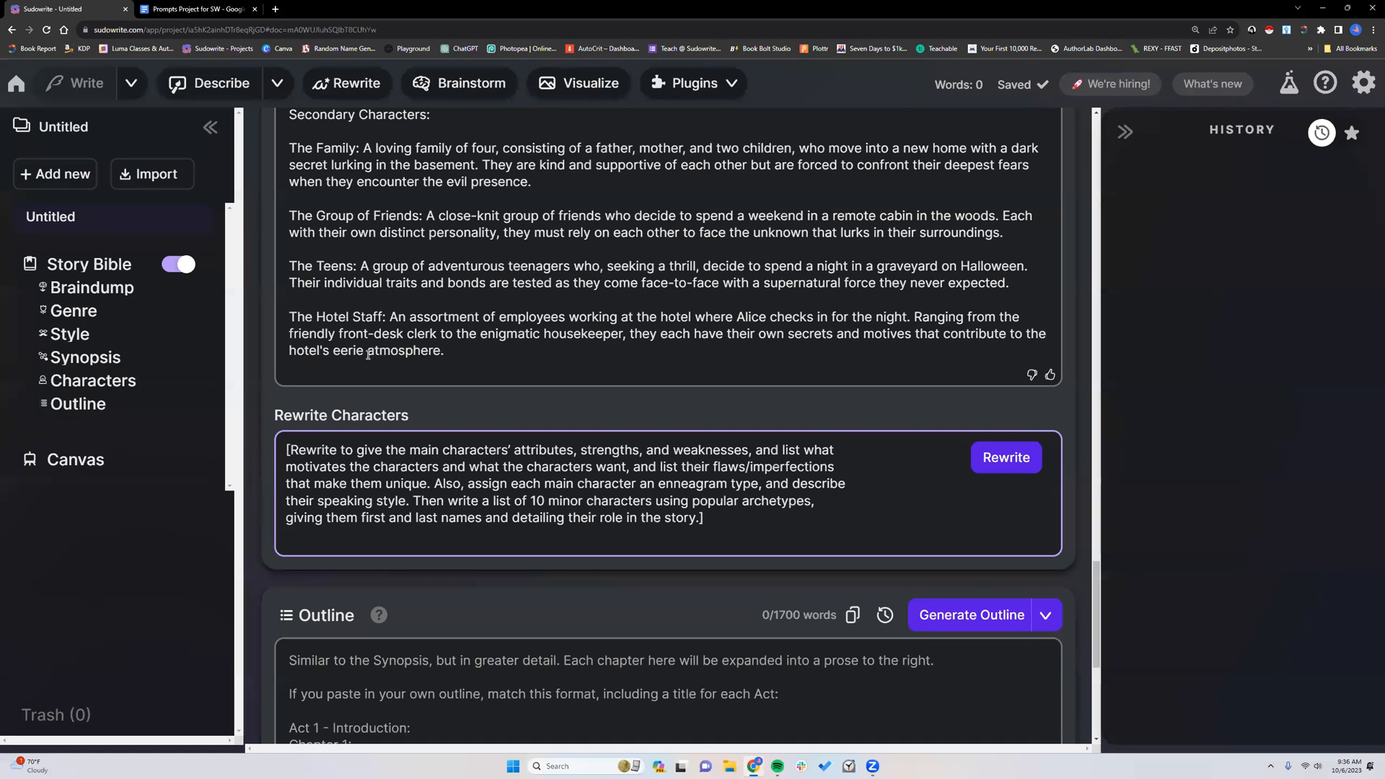
pyautogui.scroll(1, 368, 354)
pyautogui.moveTo(412, 555); pyautogui.dragTo(699, 571)
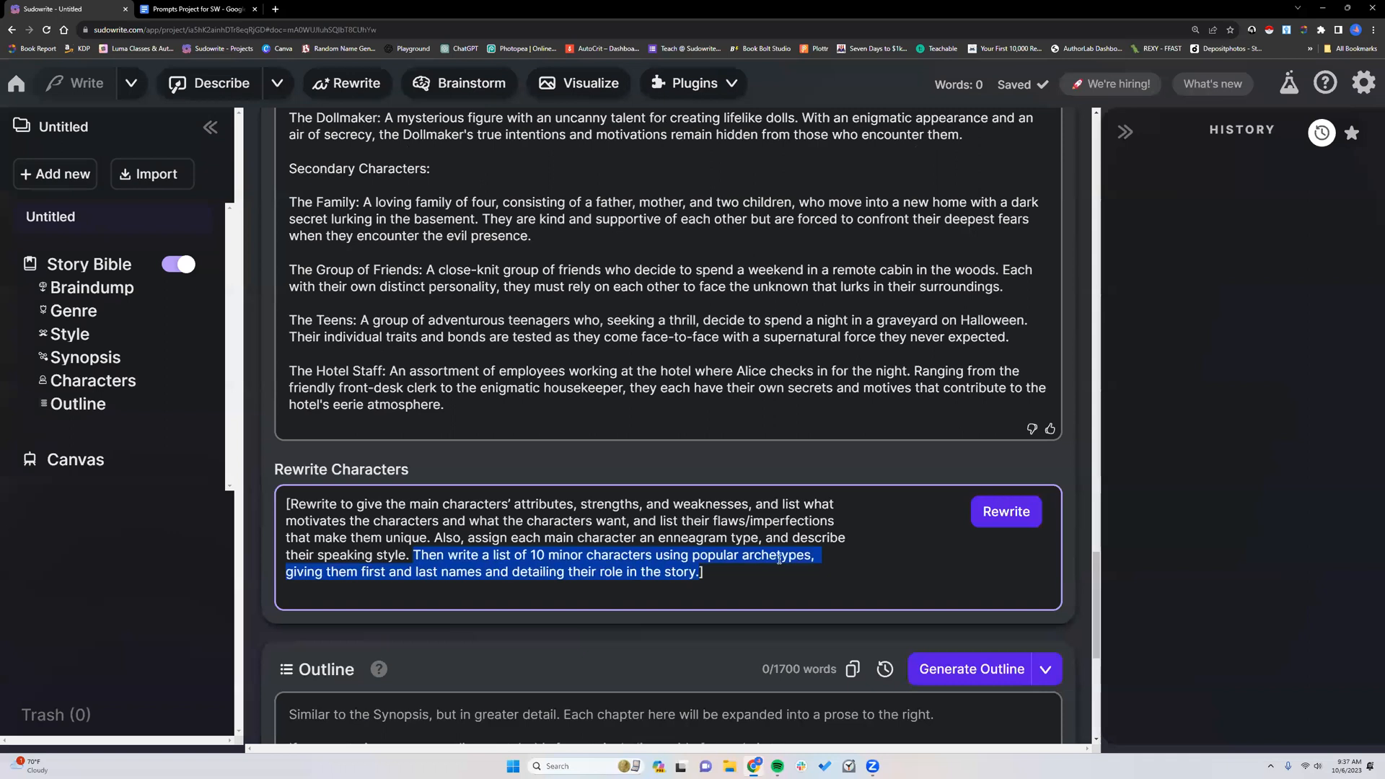
pyautogui.click(305, 574)
pyautogui.click(286, 572)
pyautogui.moveTo(287, 572); pyautogui.dragTo(680, 582)
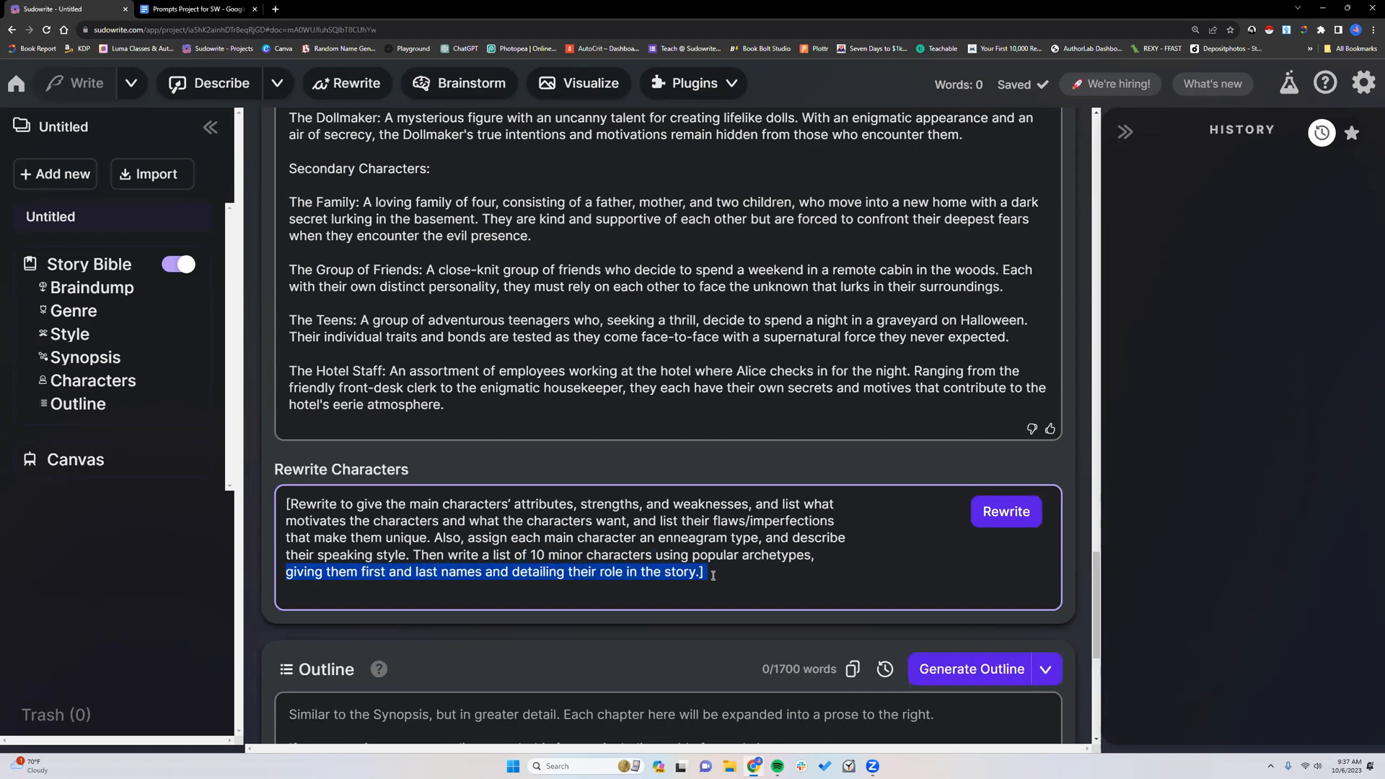
pyautogui.click(711, 575)
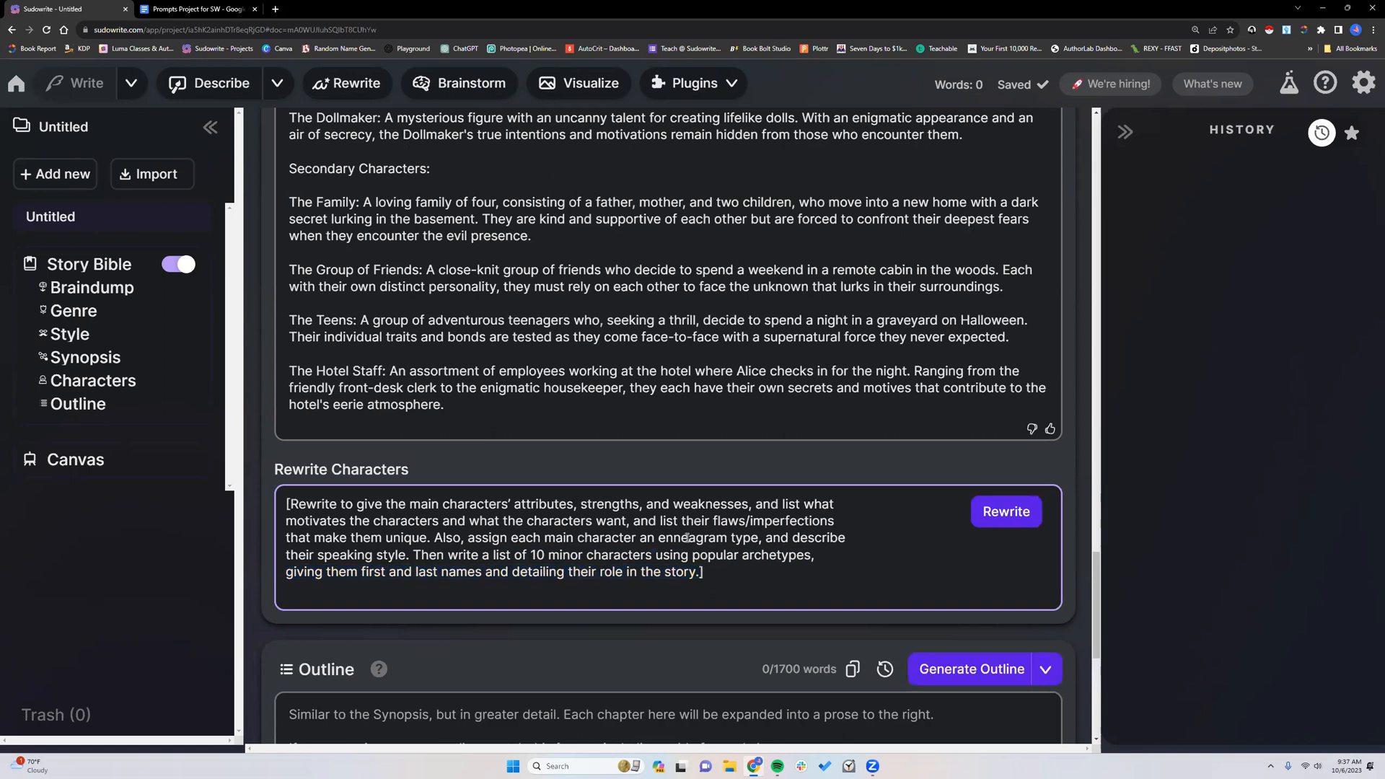
pyautogui.scroll(3, 686, 538)
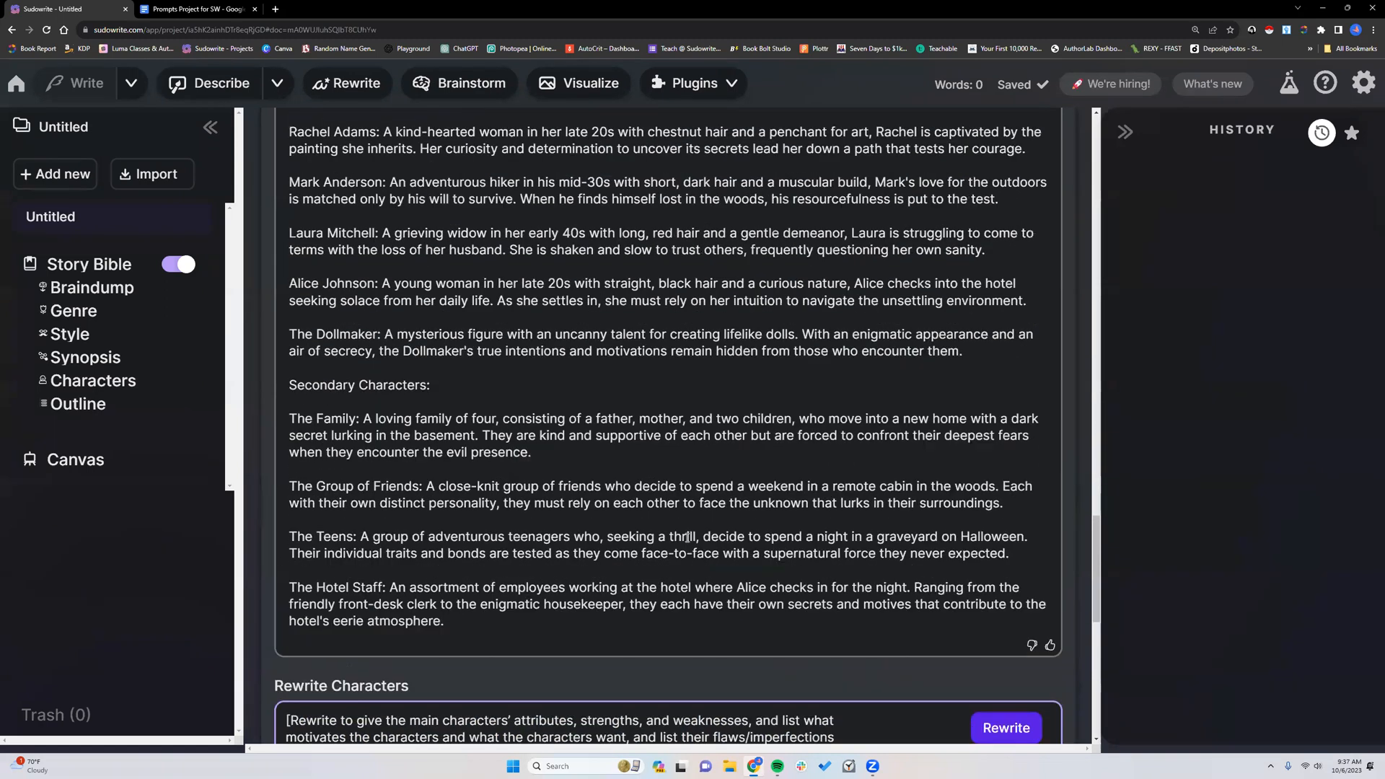
pyautogui.scroll(2, 687, 538)
pyautogui.scroll(1, 687, 537)
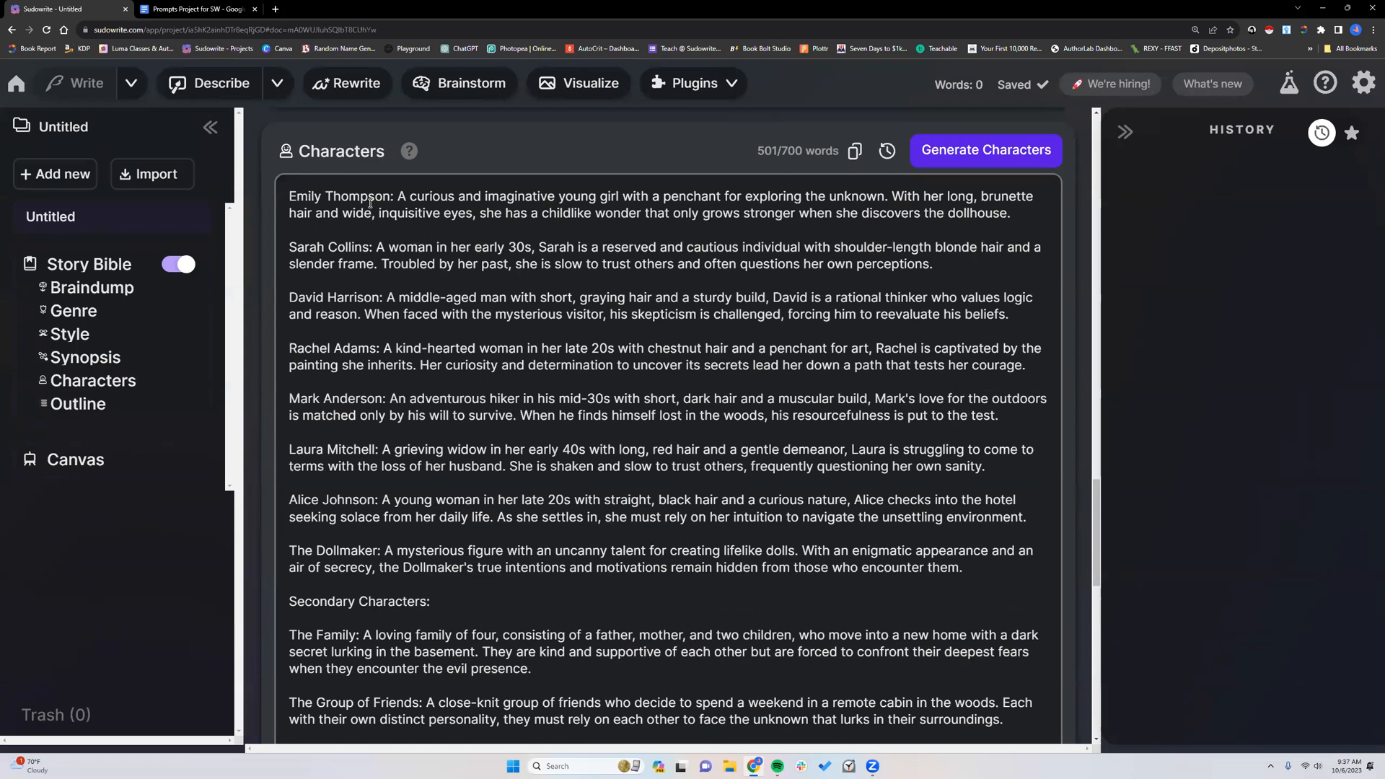
pyautogui.moveTo(397, 196); pyautogui.dragTo(1022, 215)
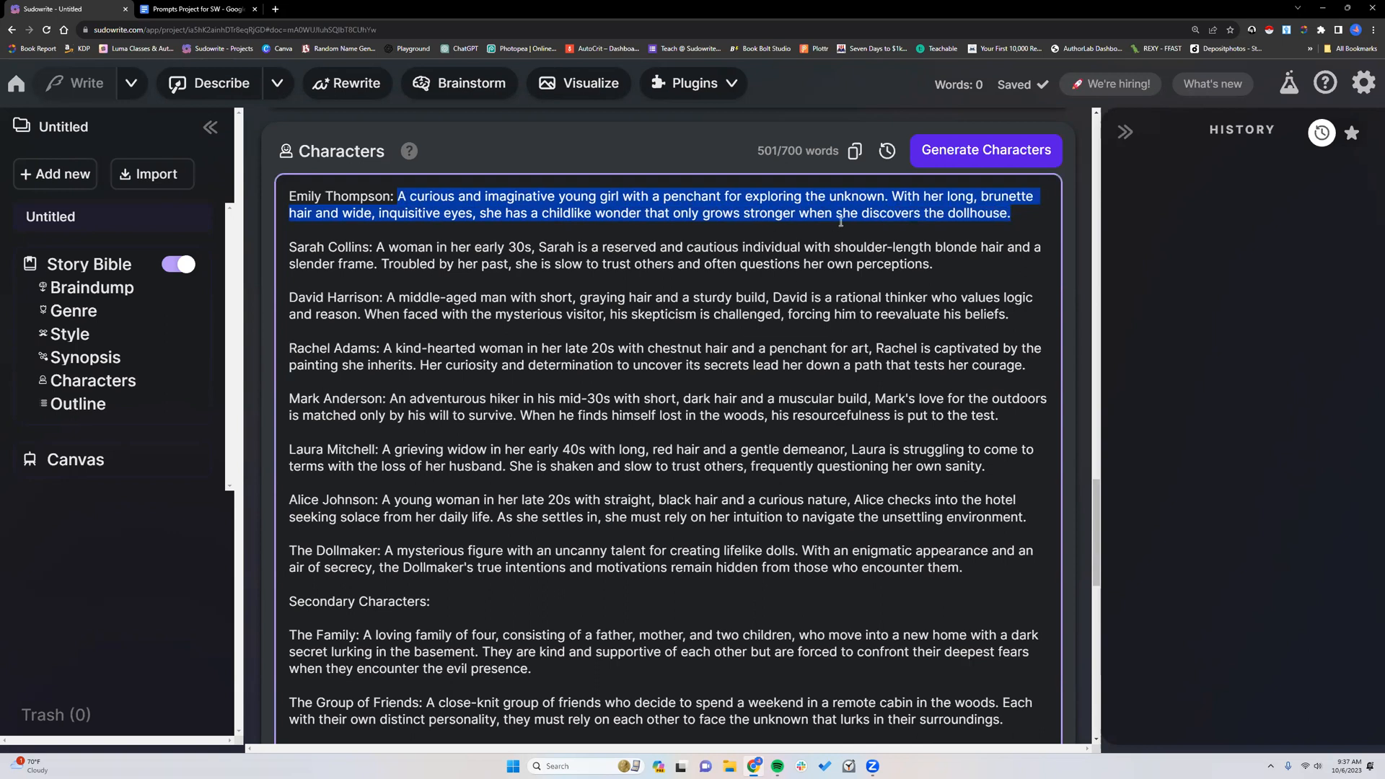
pyautogui.click(1019, 212)
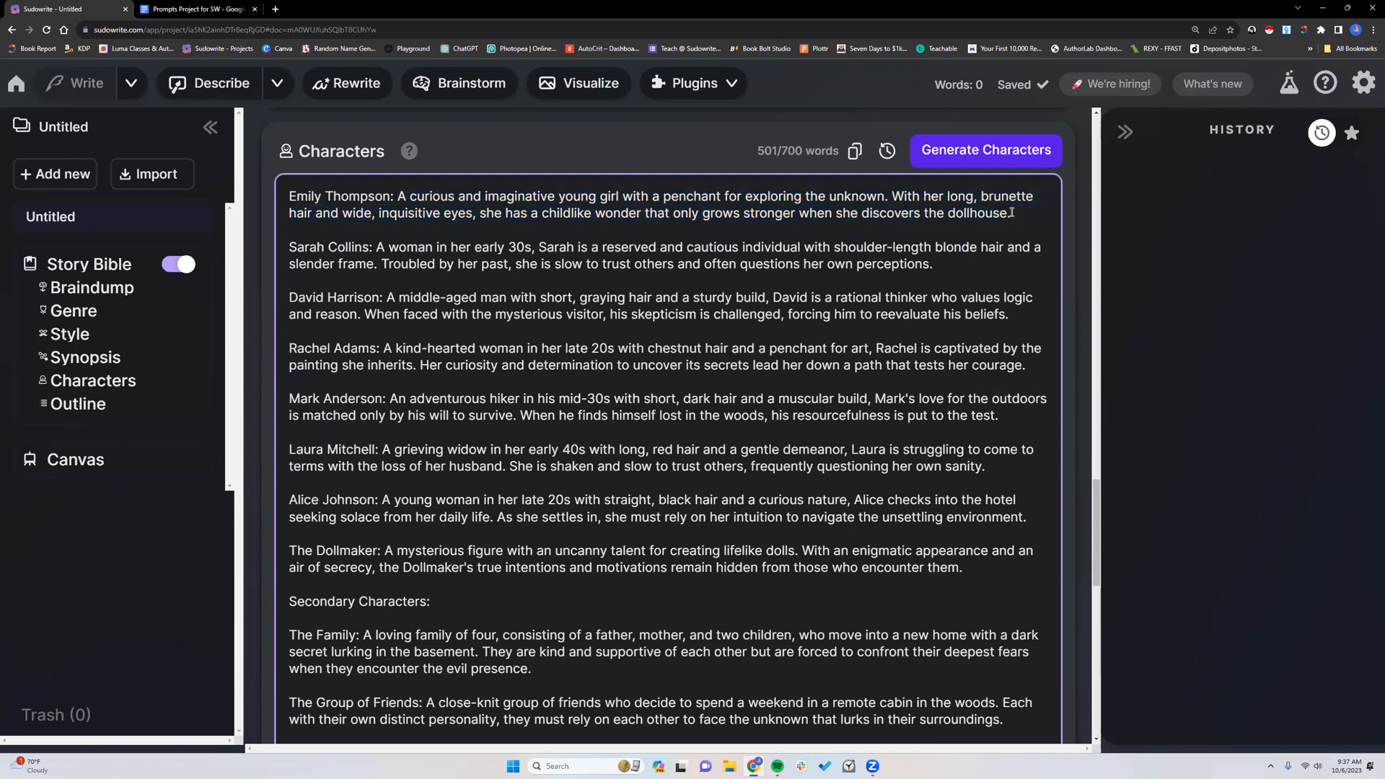
# - Rewrite the characters with the shortened prompt and check the first character's speaking style, motivation and flaw
pyautogui.scroll(-8, 680, 367)
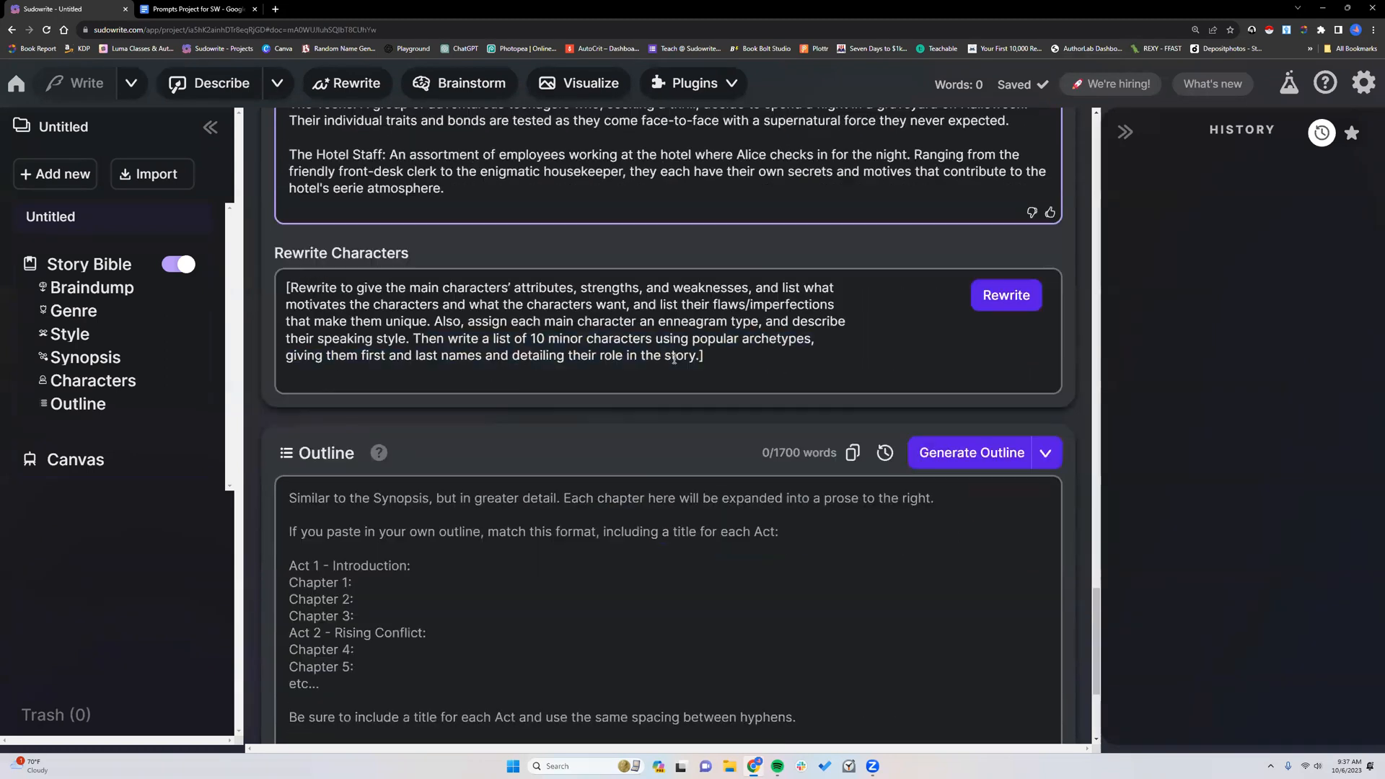
pyautogui.click(1005, 297)
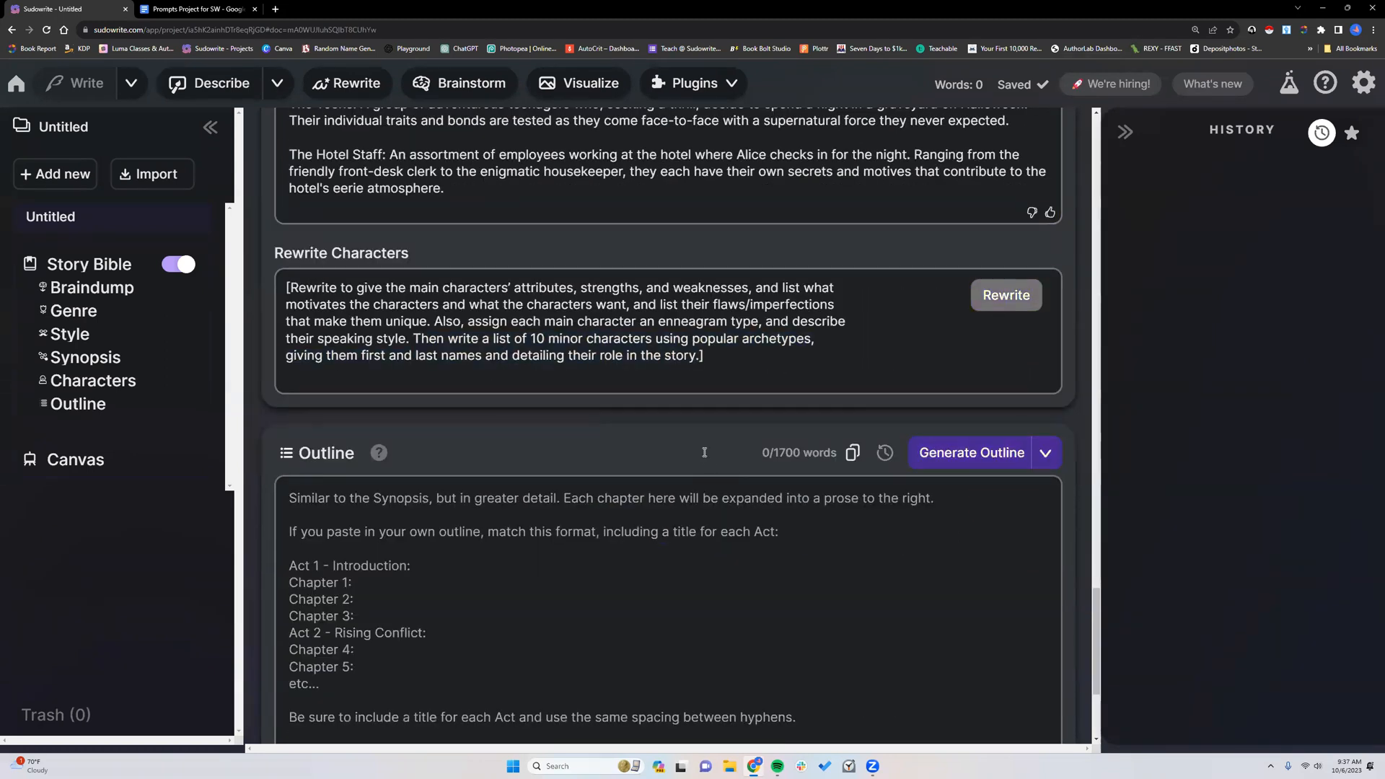
pyautogui.scroll(-3, 704, 457)
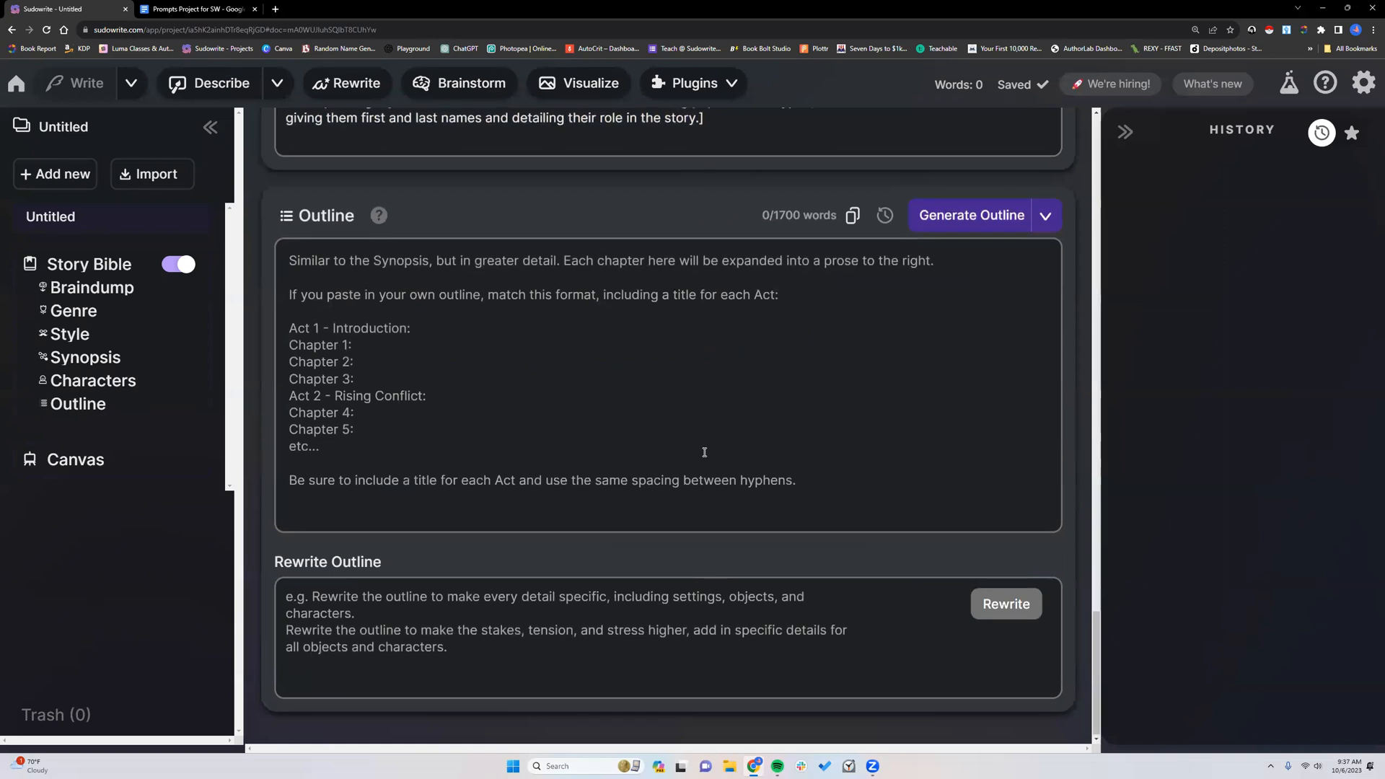
pyautogui.scroll(4, 704, 452)
pyautogui.scroll(2, 413, 211)
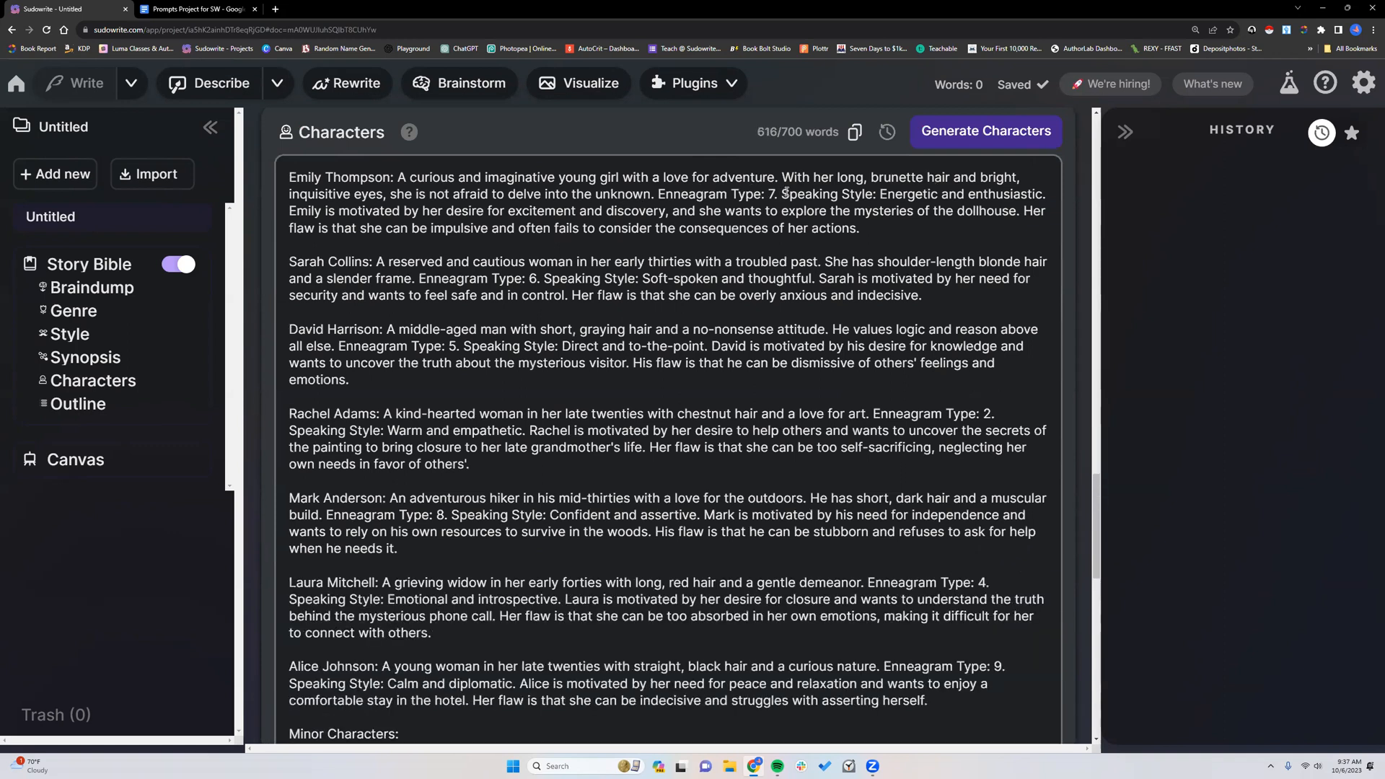
pyautogui.moveTo(880, 194); pyautogui.dragTo(1051, 194)
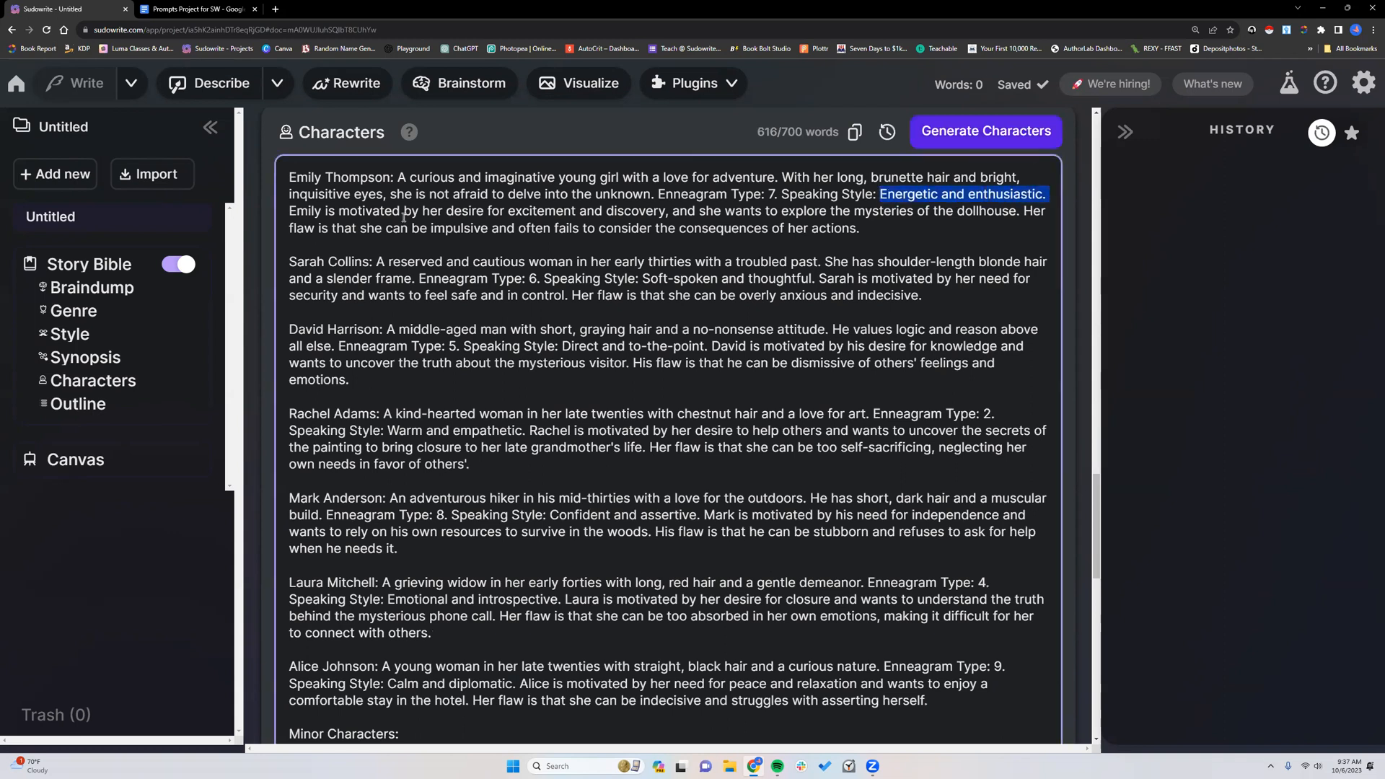
pyautogui.moveTo(336, 211); pyautogui.dragTo(569, 228)
pyautogui.moveTo(292, 229); pyautogui.dragTo(360, 231)
pyautogui.click(392, 251)
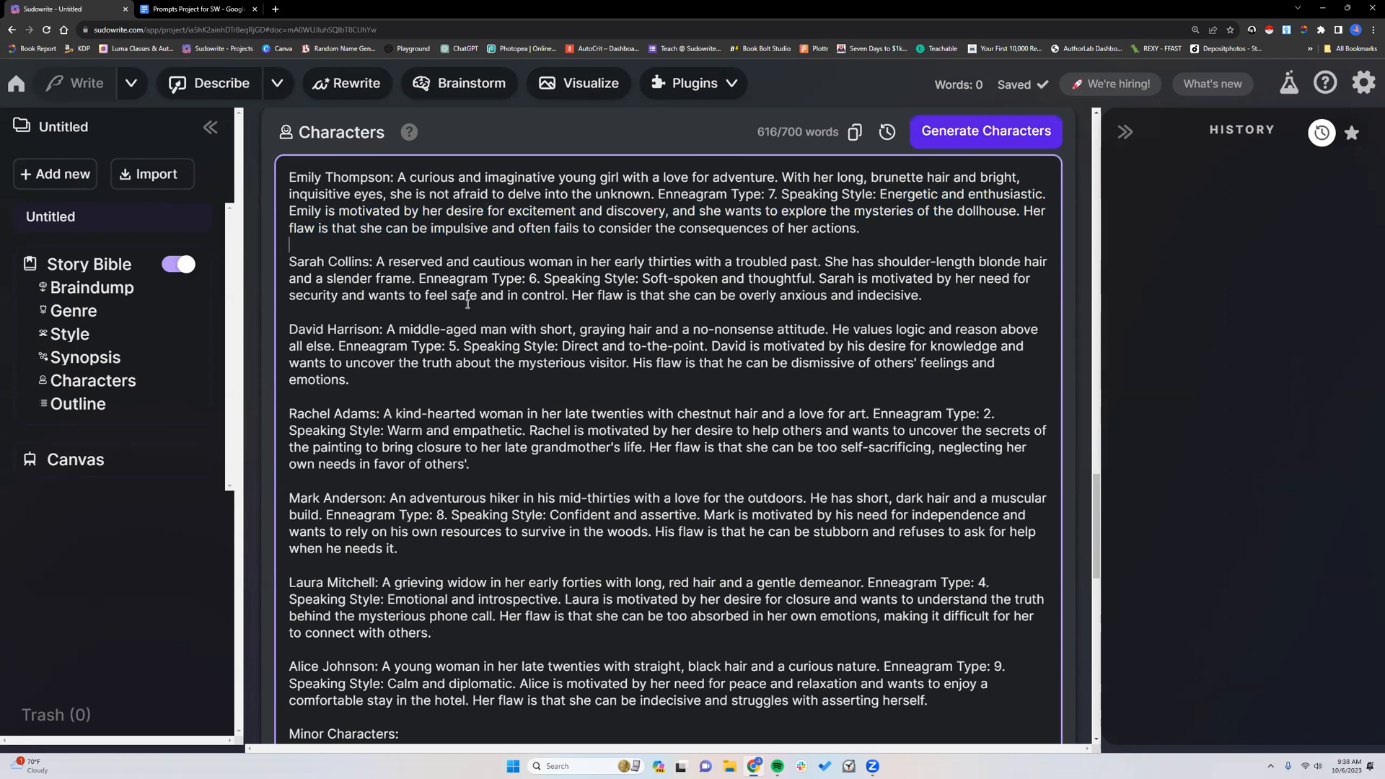
# - Copy the shortened rewrite prompt and paste it as a new paragraph below the revised prompt in the Google Docs file "Prompts Project for SW"
pyautogui.scroll(-9, 467, 303)
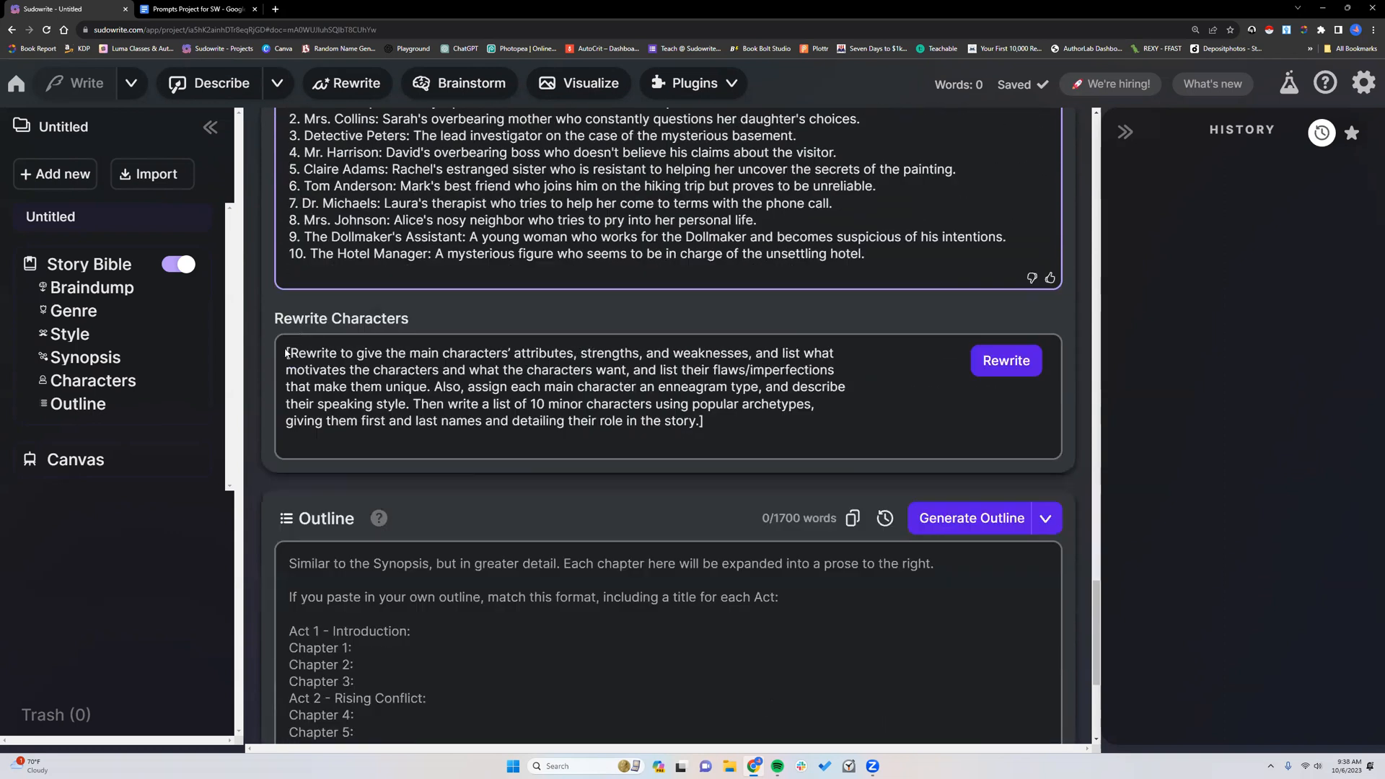
pyautogui.moveTo(703, 421); pyautogui.dragTo(286, 353)
pyautogui.hotkey('ctrl', 'c')
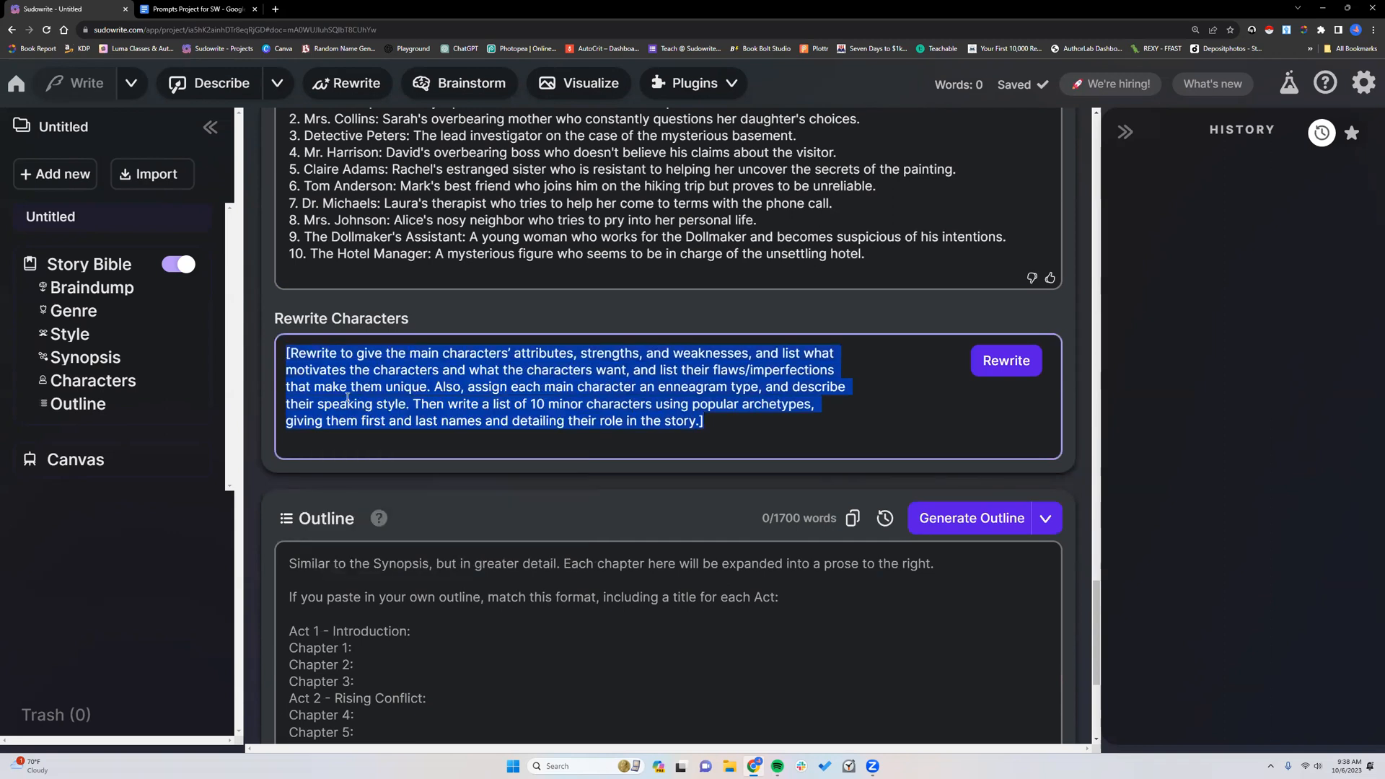
pyautogui.click(193, 9)
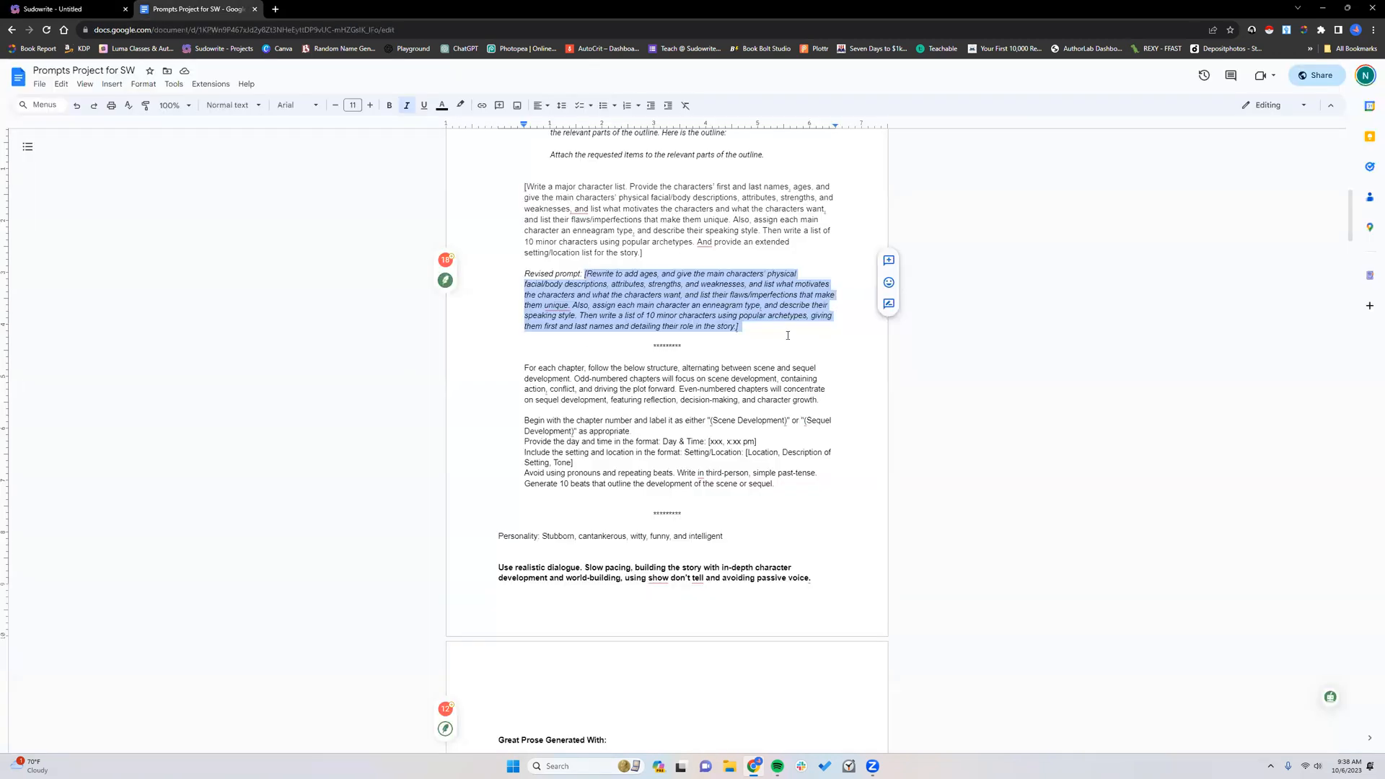
pyautogui.click(782, 331)
pyautogui.press('Return')
pyautogui.press('Return')
pyautogui.rightClick(581, 352)
pyautogui.click(606, 389)
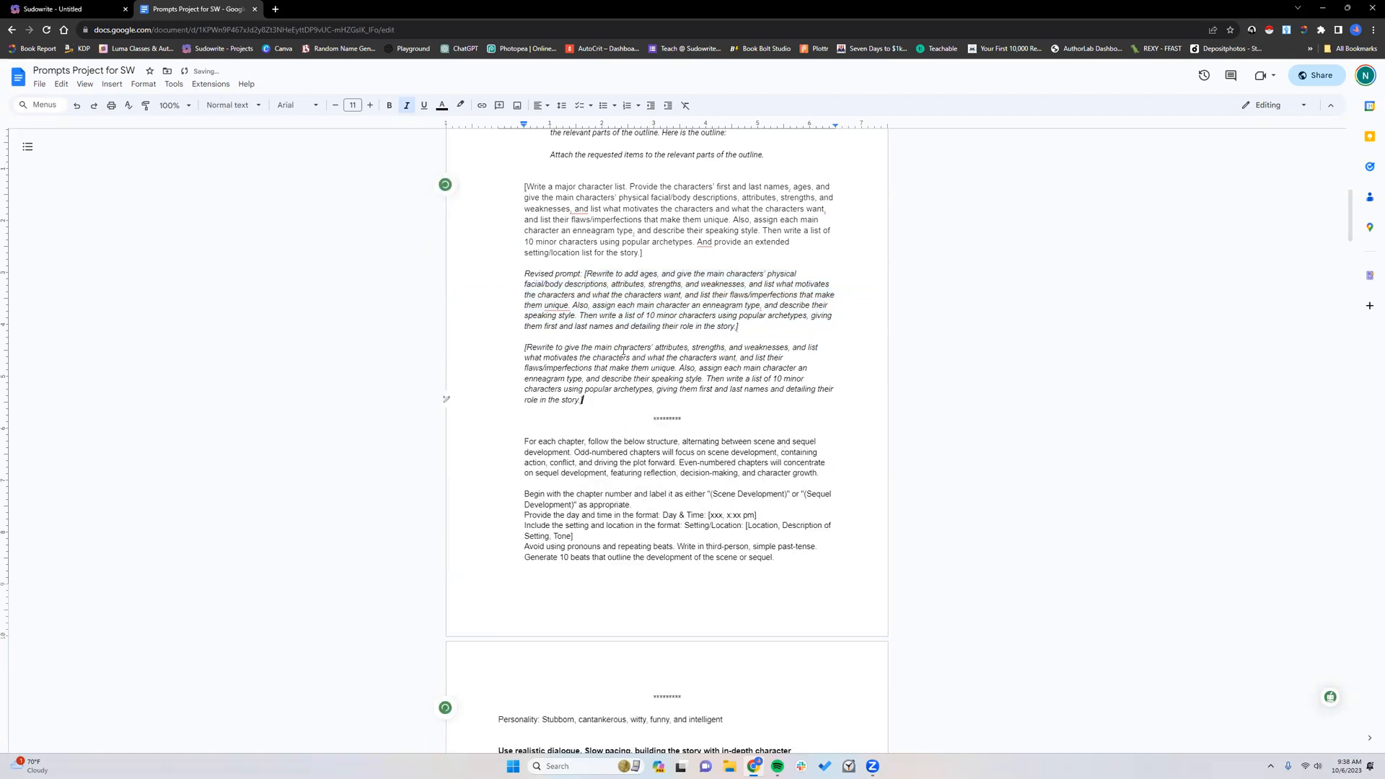
# - Delete the older bracketed prompt that asks to add ages, keeping the "Revised prompt:" label above the newly pasted version
pyautogui.moveTo(524, 274); pyautogui.dragTo(741, 322)
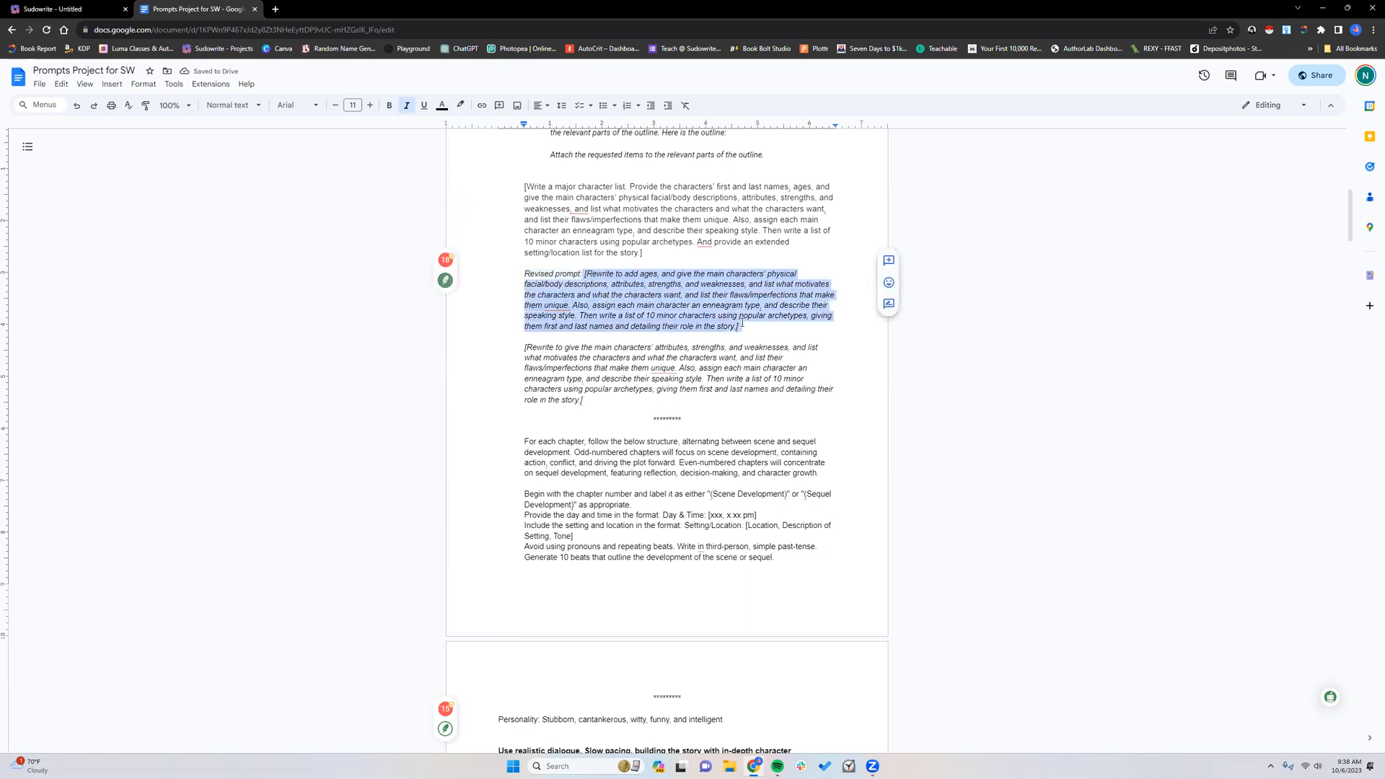
pyautogui.press('BackSpace')
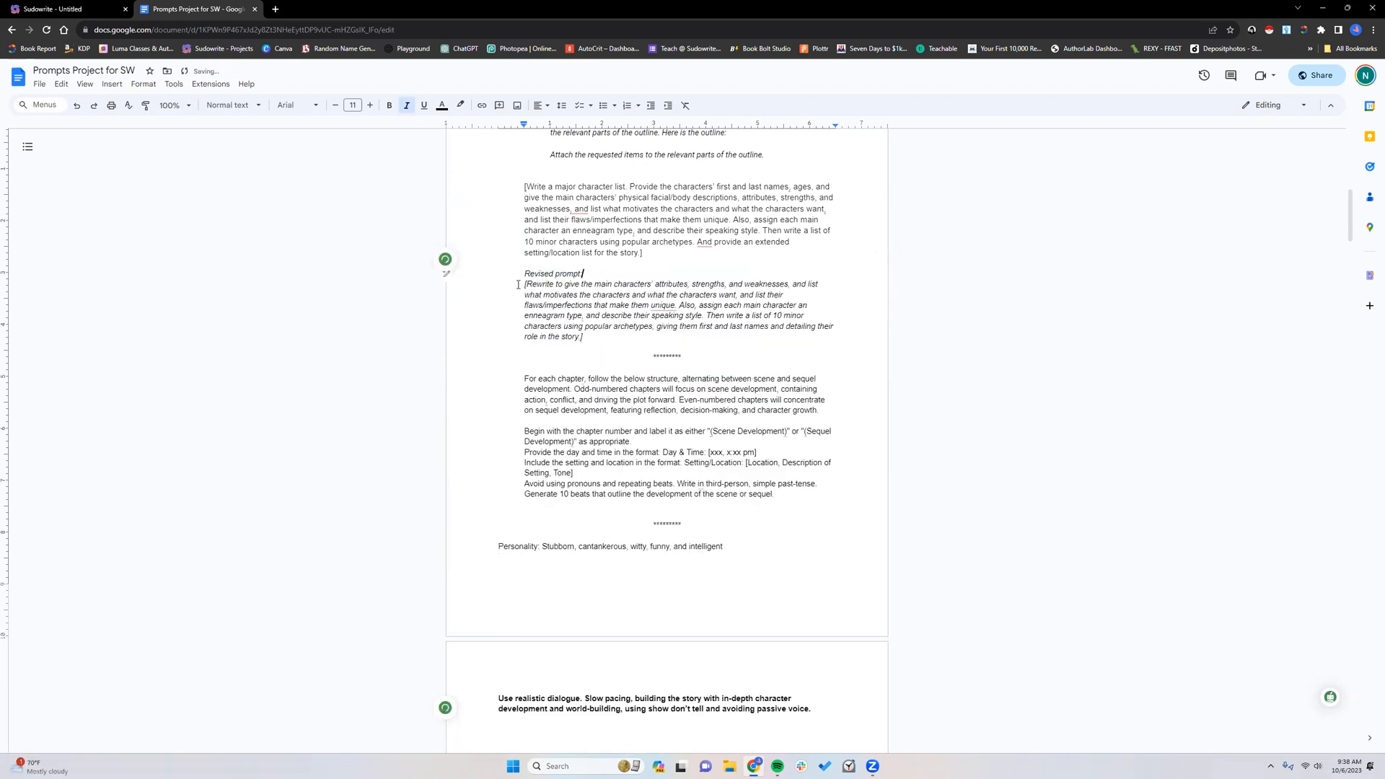
pyautogui.scroll(4, 545, 228)
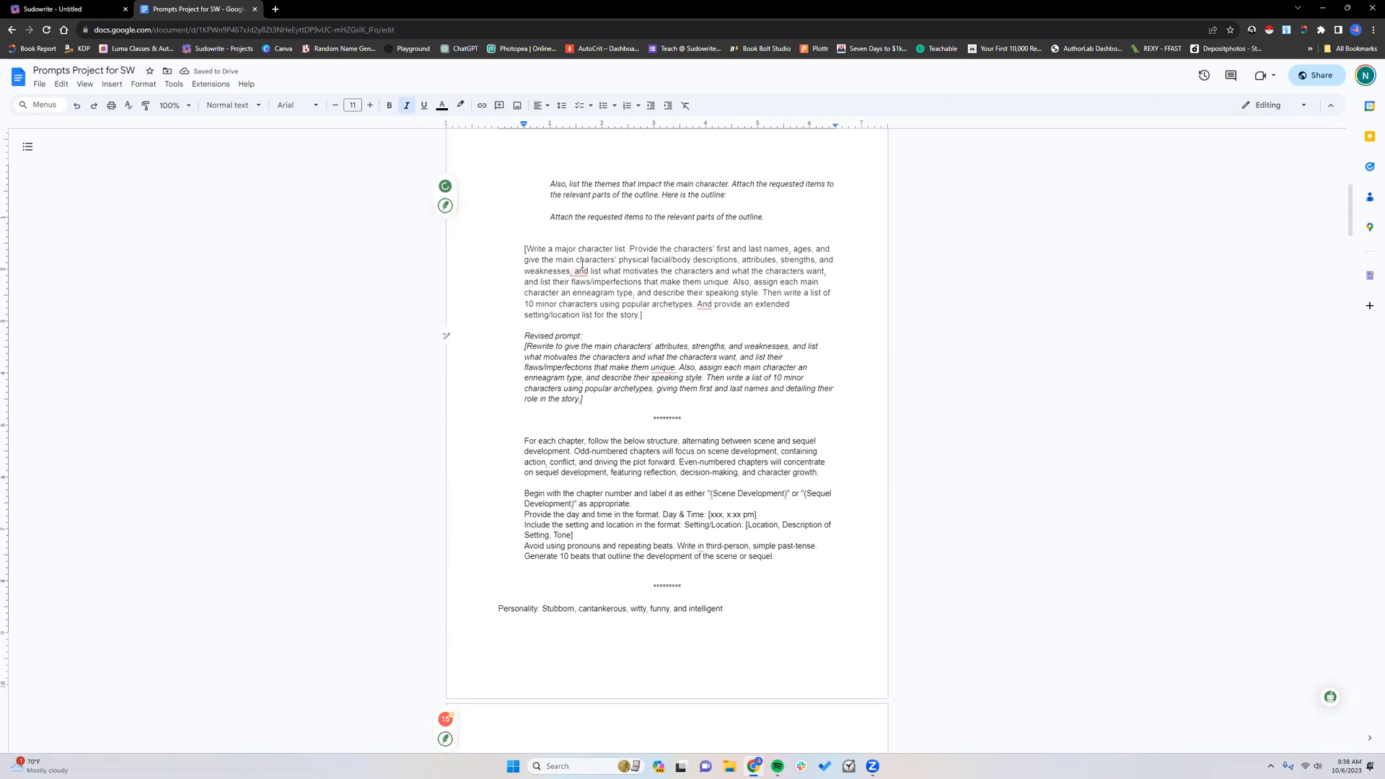
pyautogui.scroll(5, 580, 261)
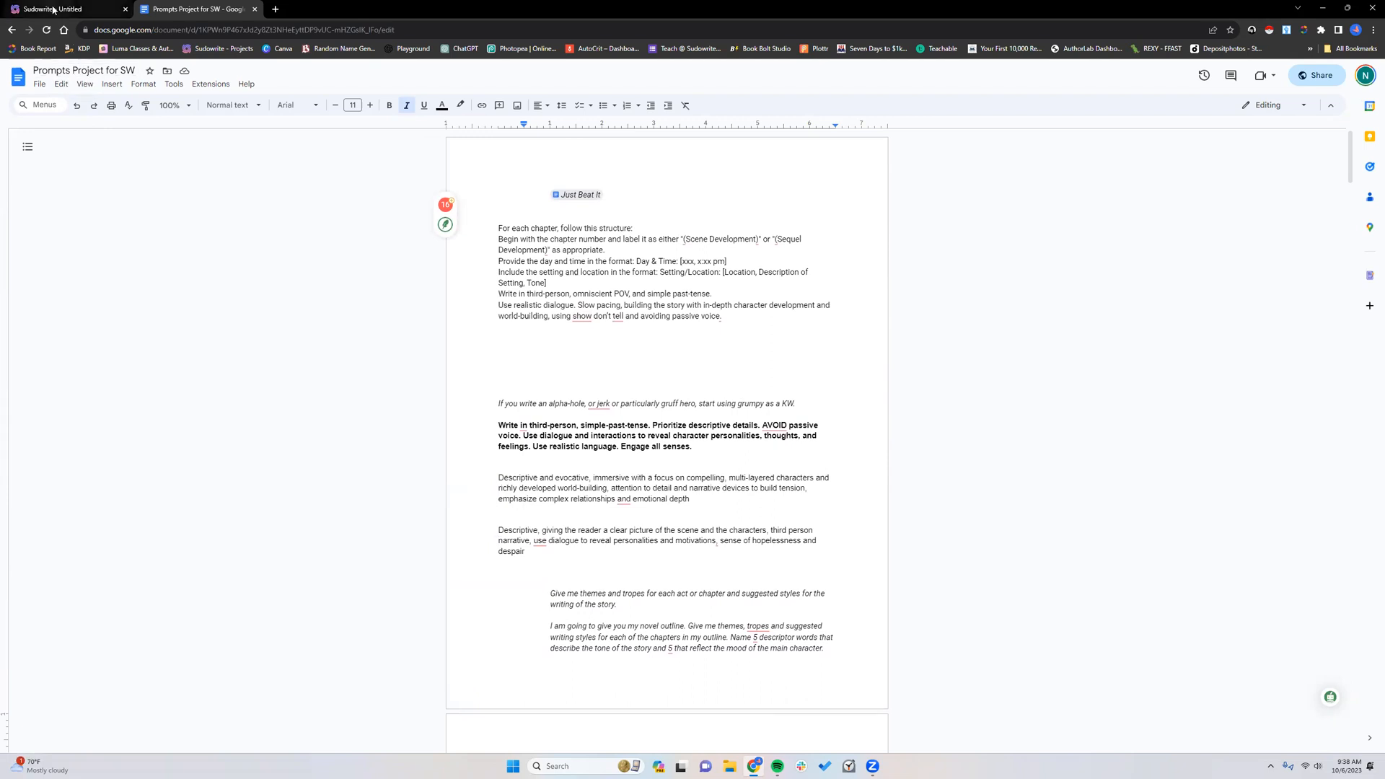
pyautogui.moveTo(52, 9)
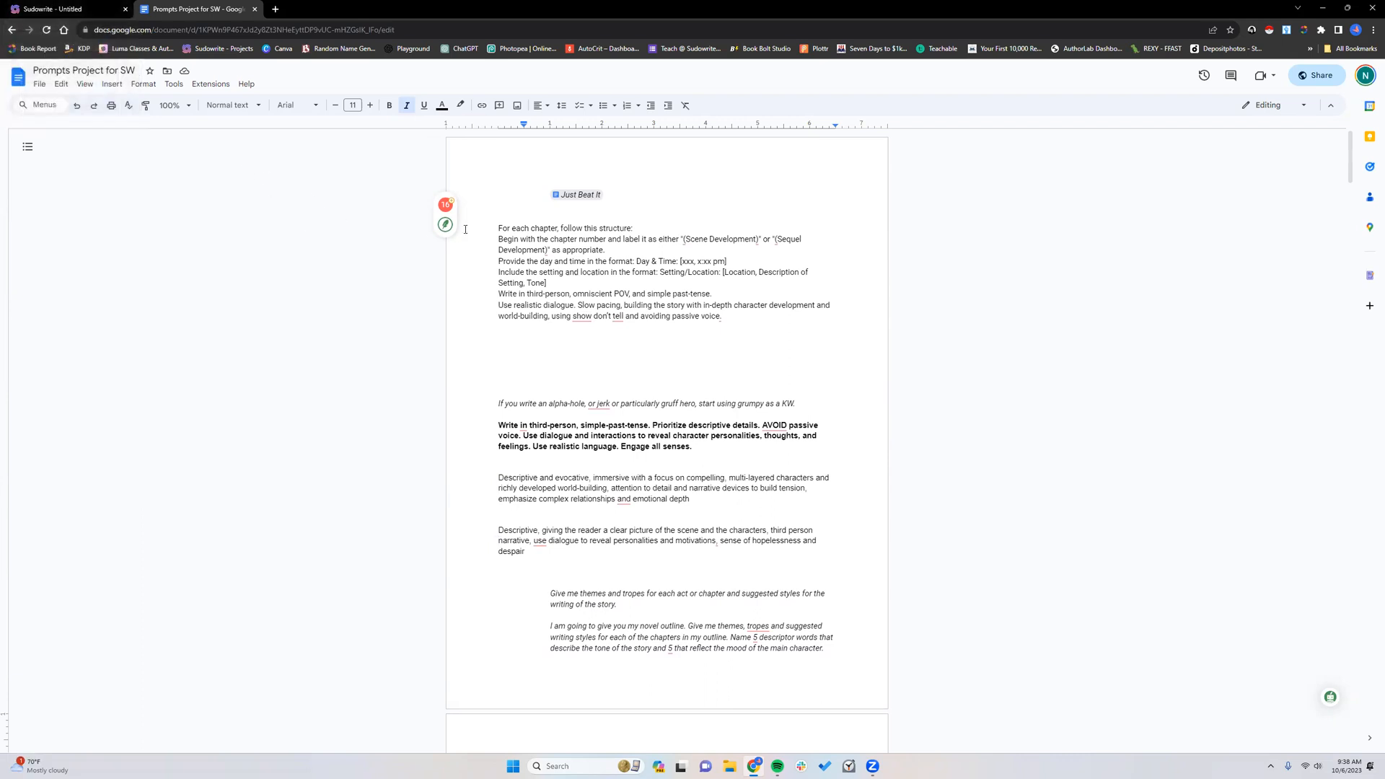
# - Look through the saved style, theme and character list prompts in the "Prompts Project for SW" document, including the original and revised character prompts
pyautogui.moveTo(496, 226); pyautogui.dragTo(809, 531)
pyautogui.scroll(-5, 809, 532)
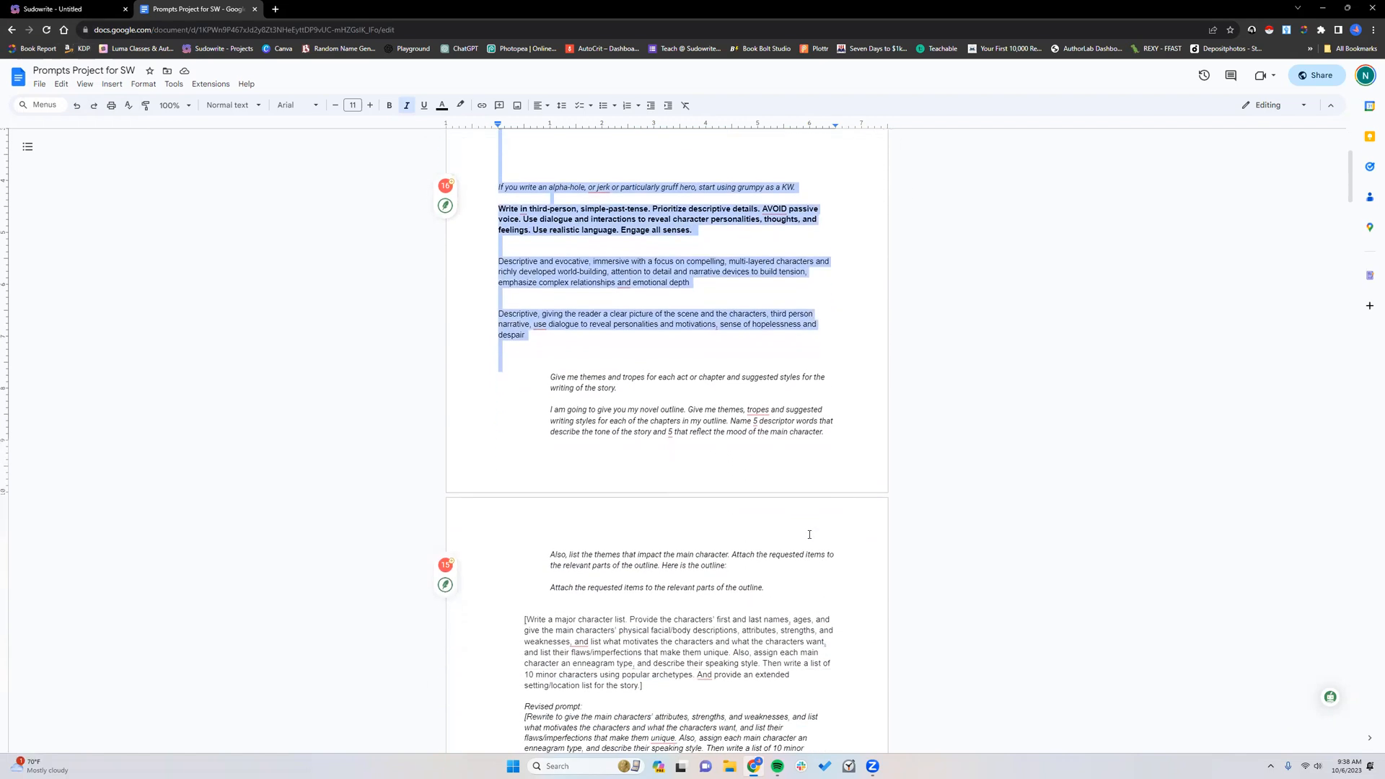
pyautogui.click(734, 513)
pyautogui.scroll(-3, 651, 477)
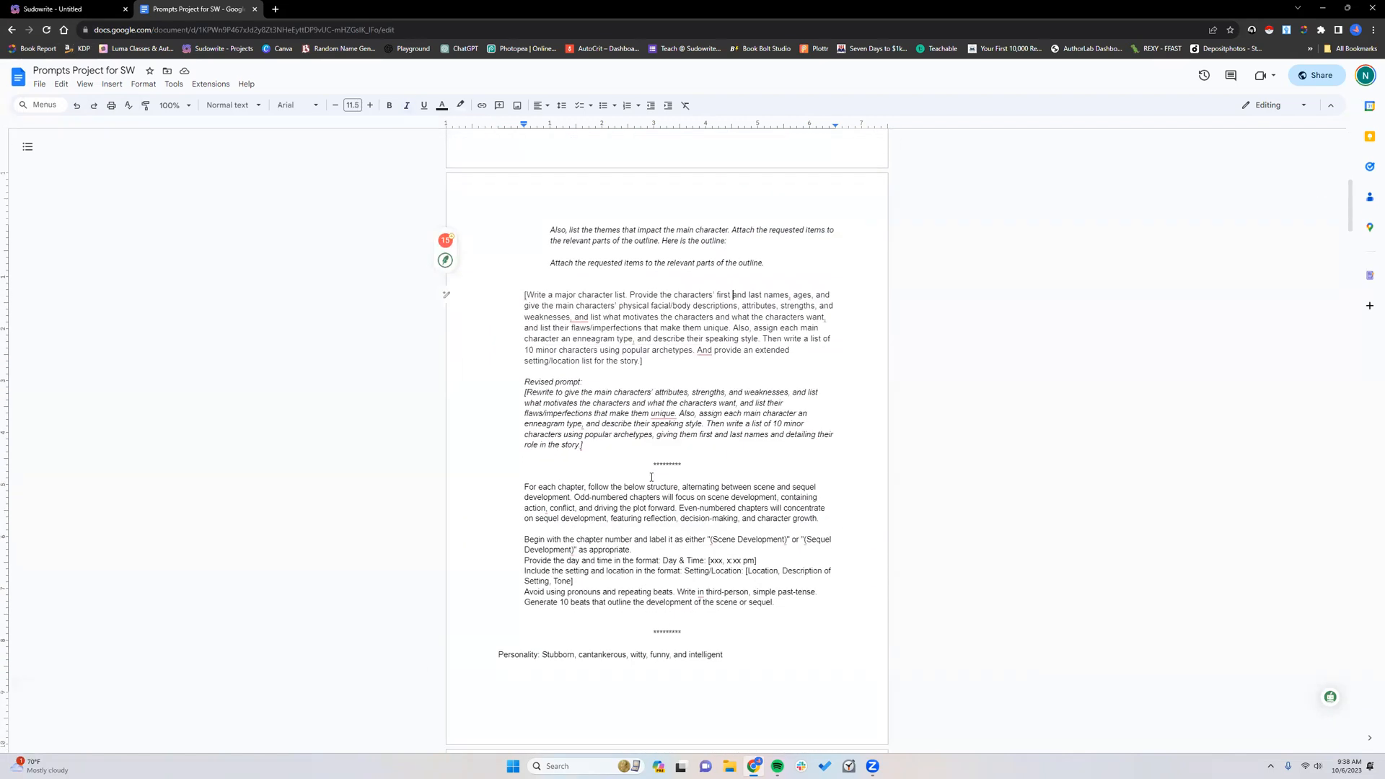
pyautogui.moveTo(523, 293); pyautogui.dragTo(670, 362)
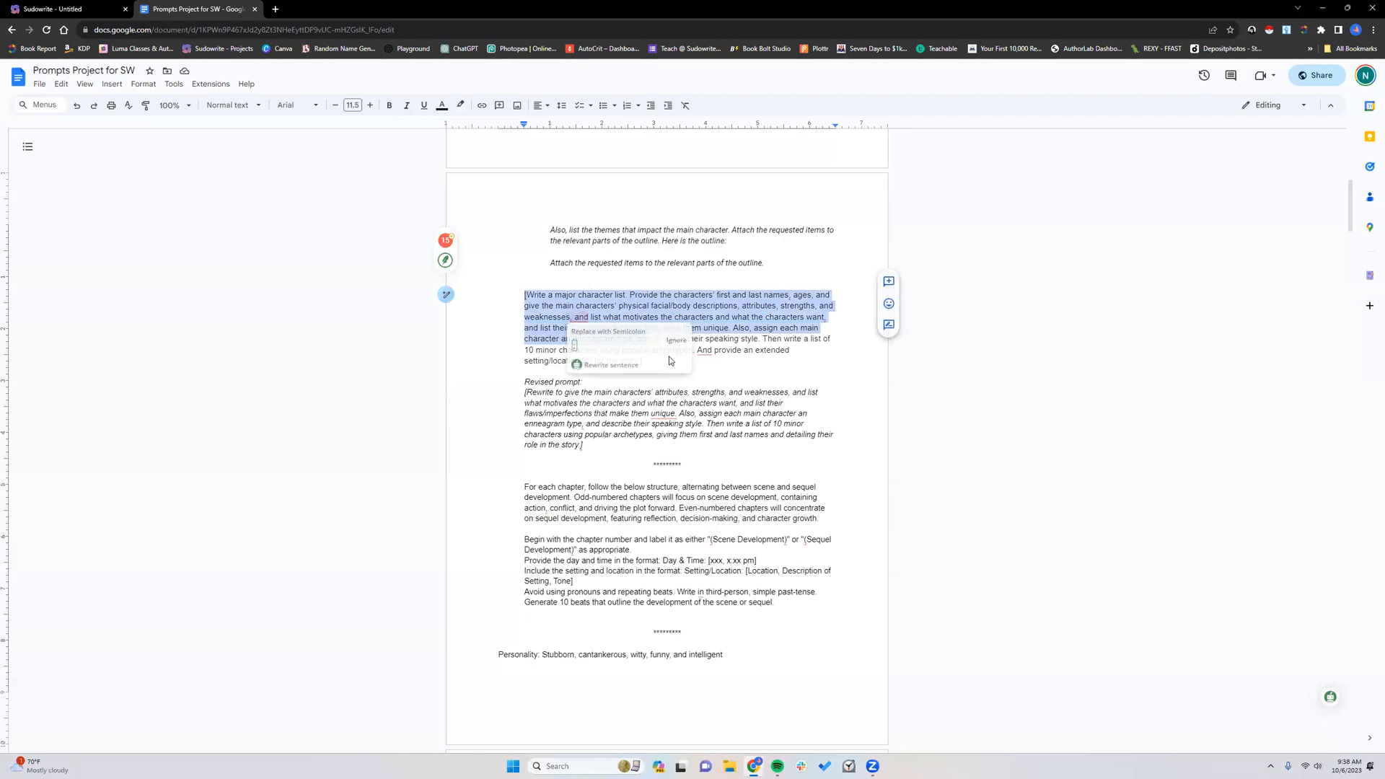
pyautogui.click(758, 363)
pyautogui.scroll(2, 747, 358)
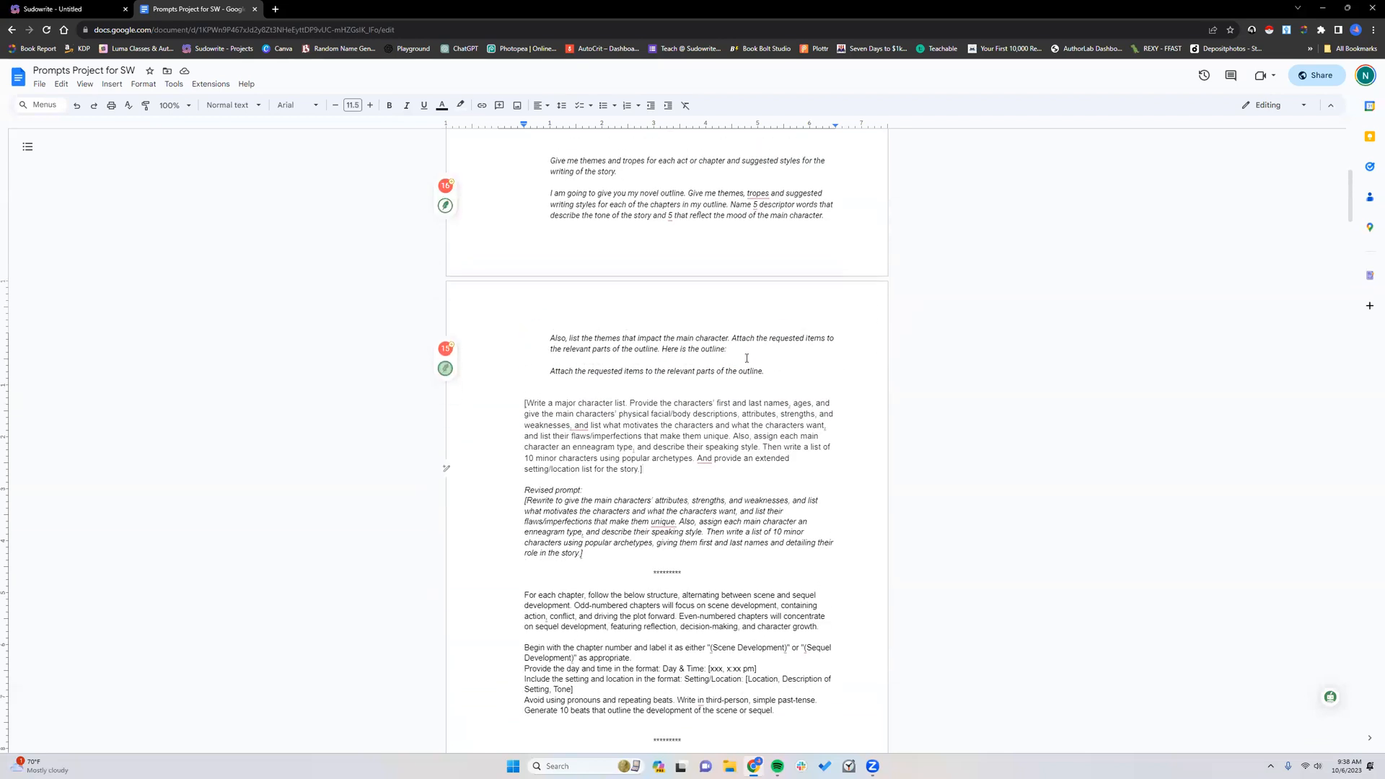
pyautogui.moveTo(547, 245); pyautogui.dragTo(732, 402)
pyautogui.click(732, 402)
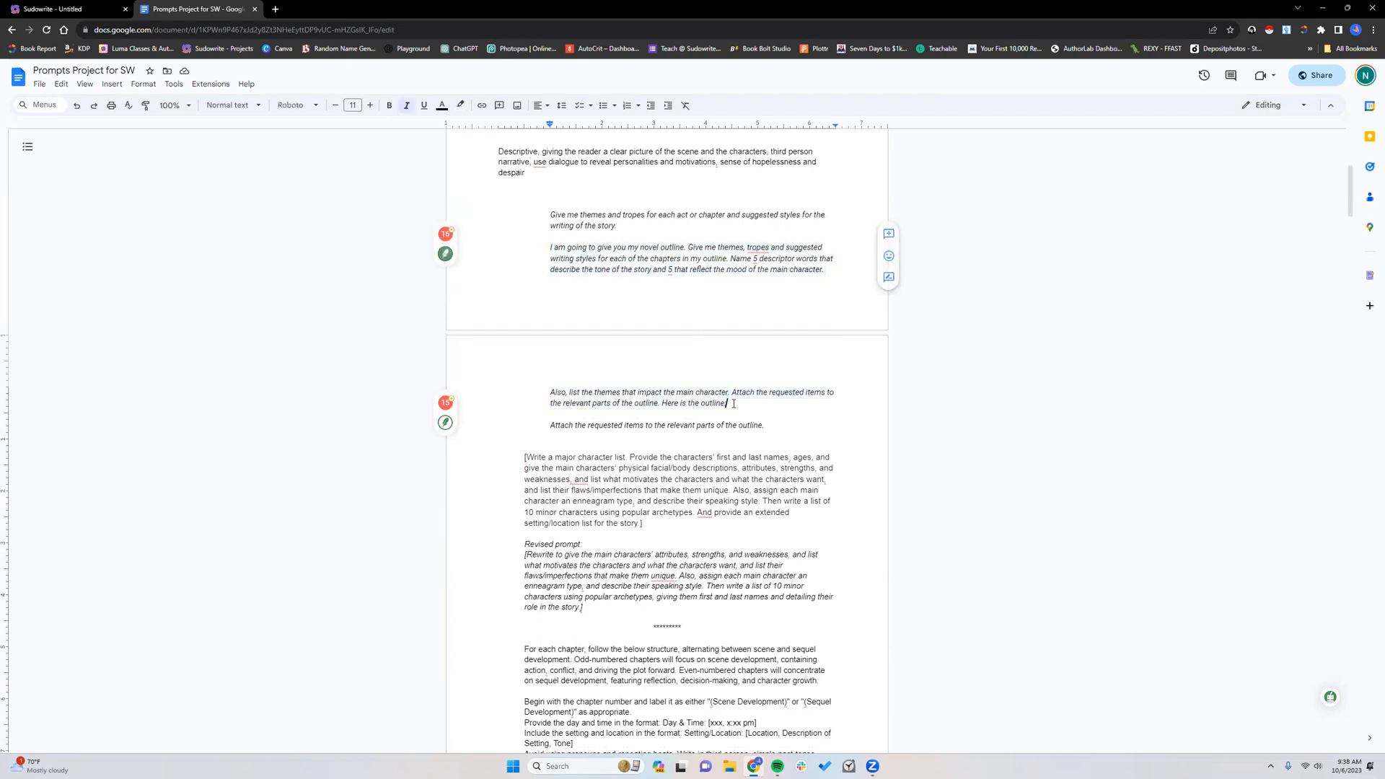
# - Copy the whole scene and sequel prompt, from "For each chapter, follow the below structure" to the line asking for 10 beats
pyautogui.scroll(-4, 721, 401)
pyautogui.scroll(-1, 719, 400)
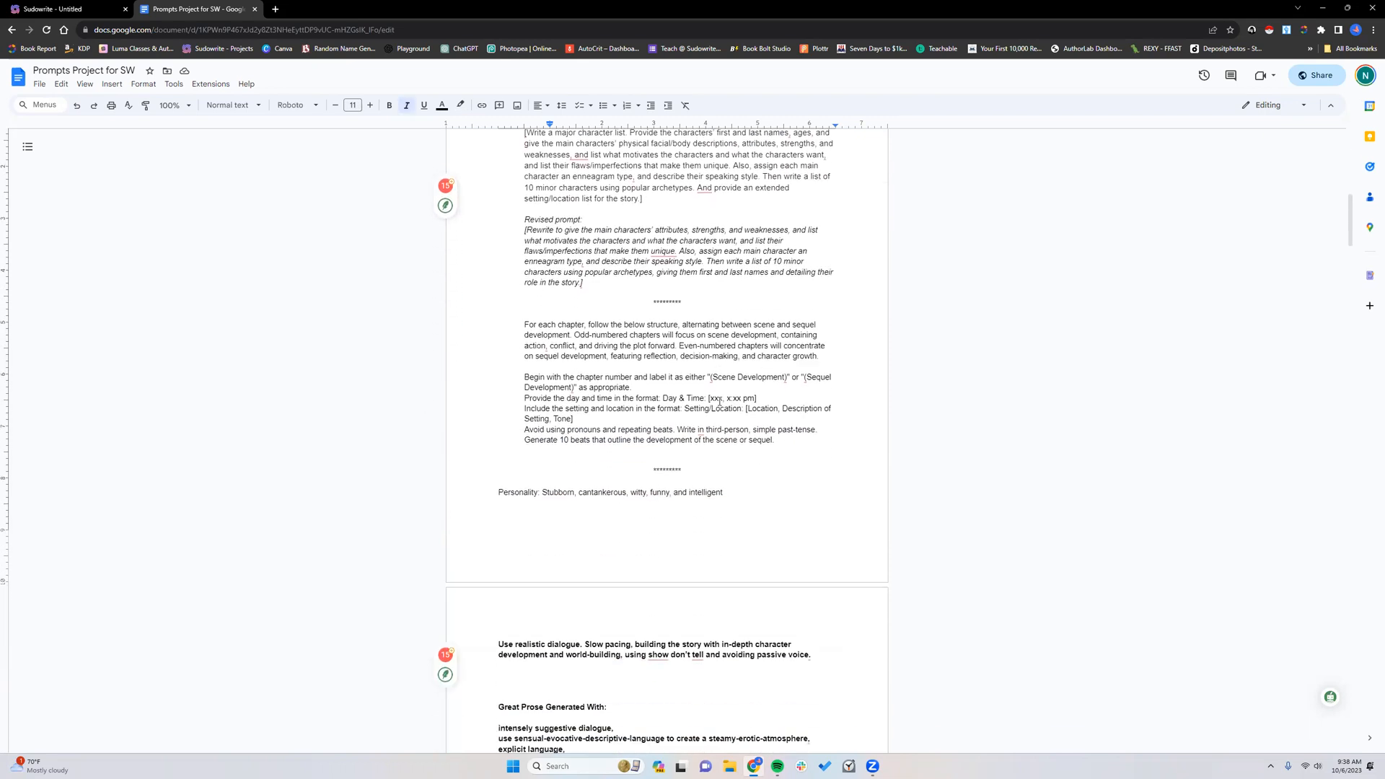
pyautogui.scroll(-1, 719, 401)
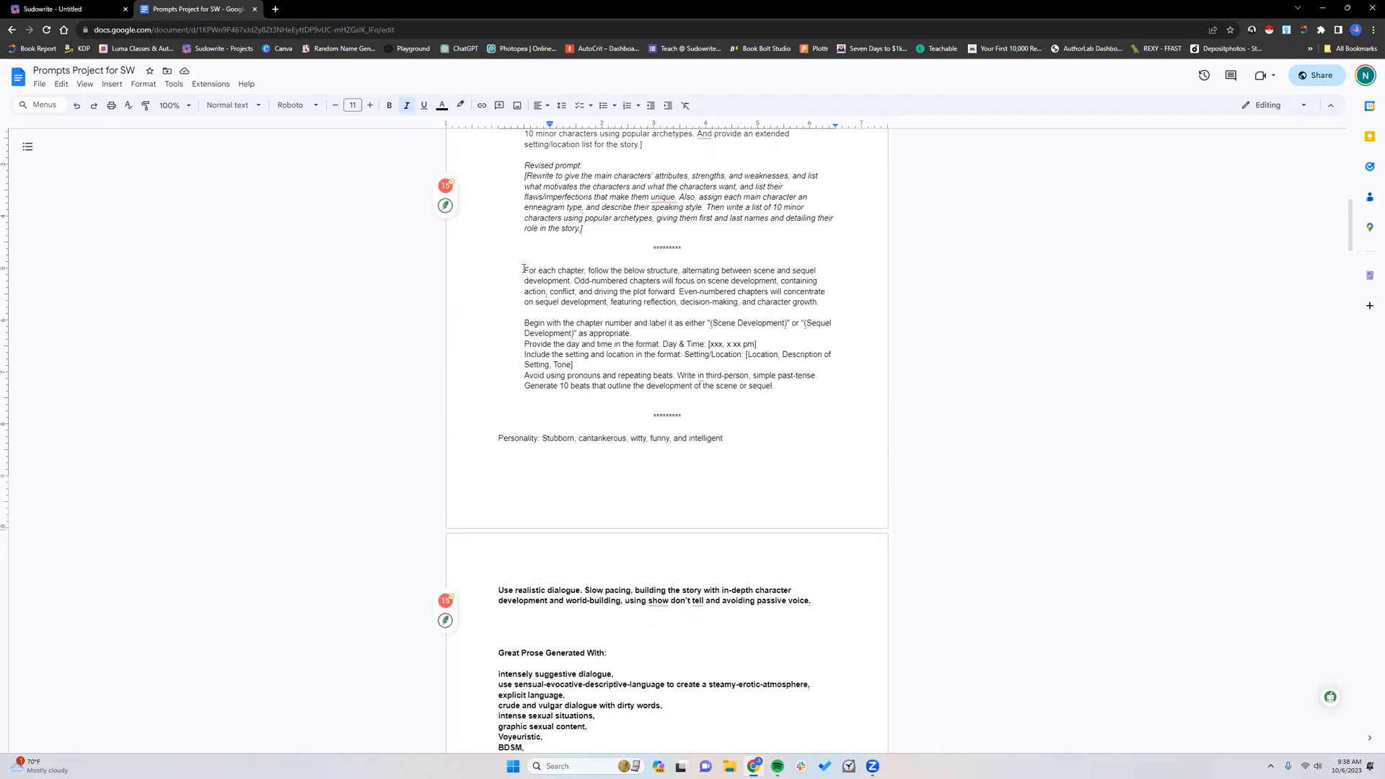
pyautogui.moveTo(524, 270); pyautogui.dragTo(775, 386)
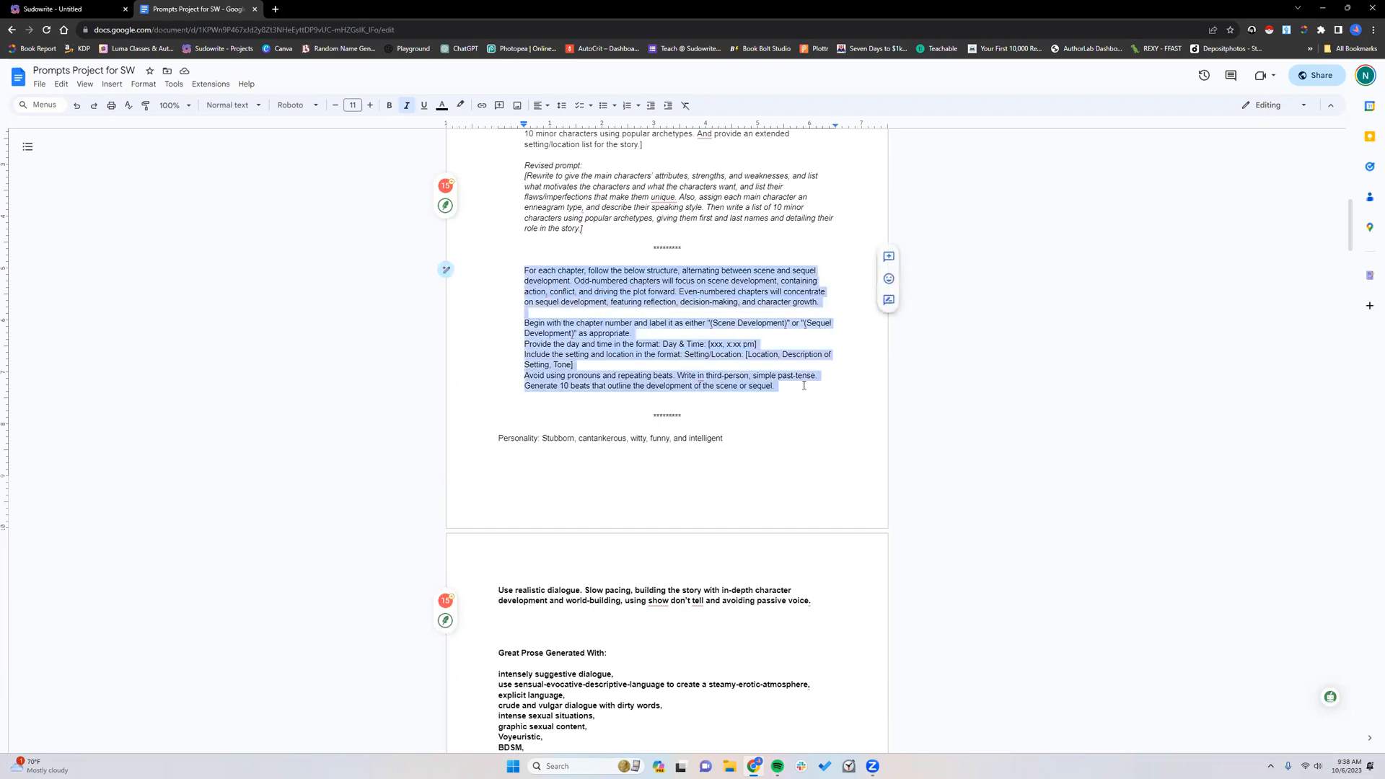
pyautogui.rightClick(698, 292)
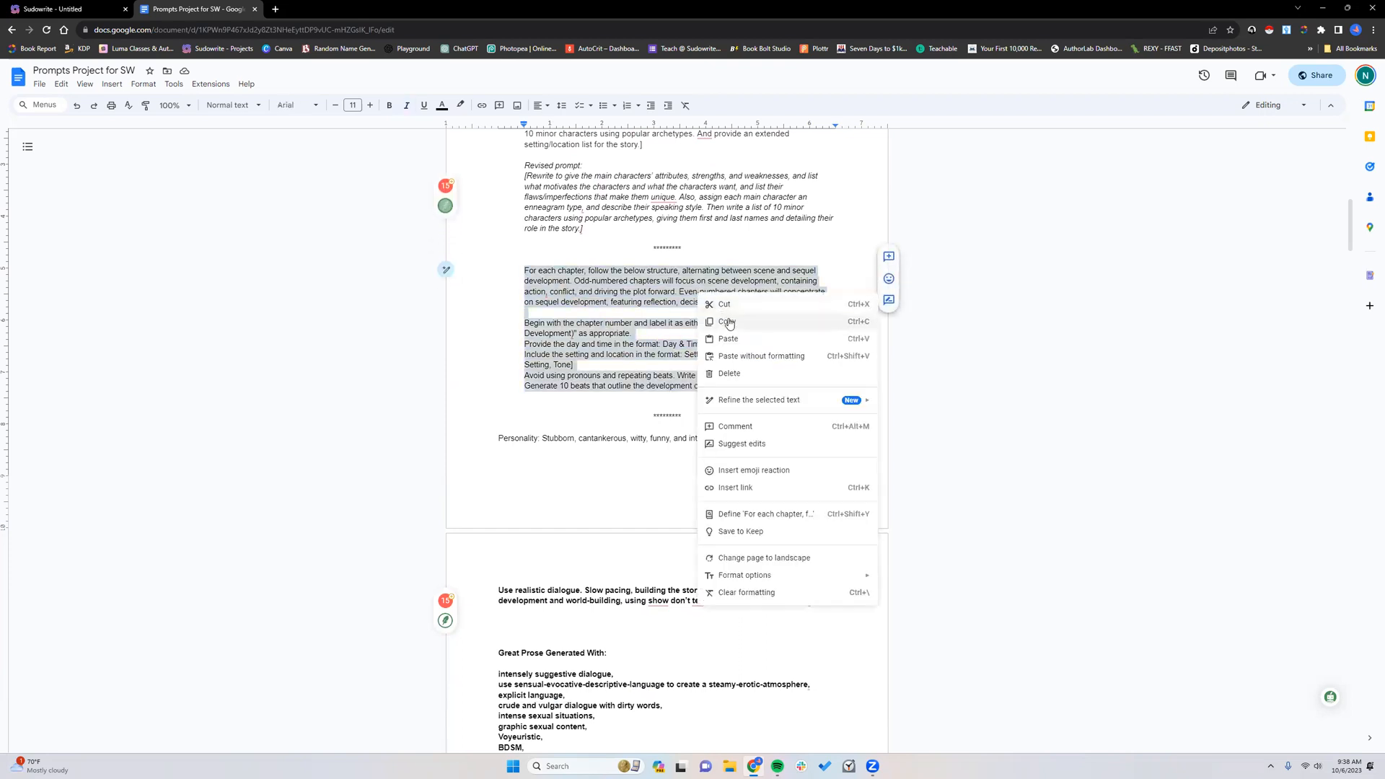
pyautogui.click(729, 322)
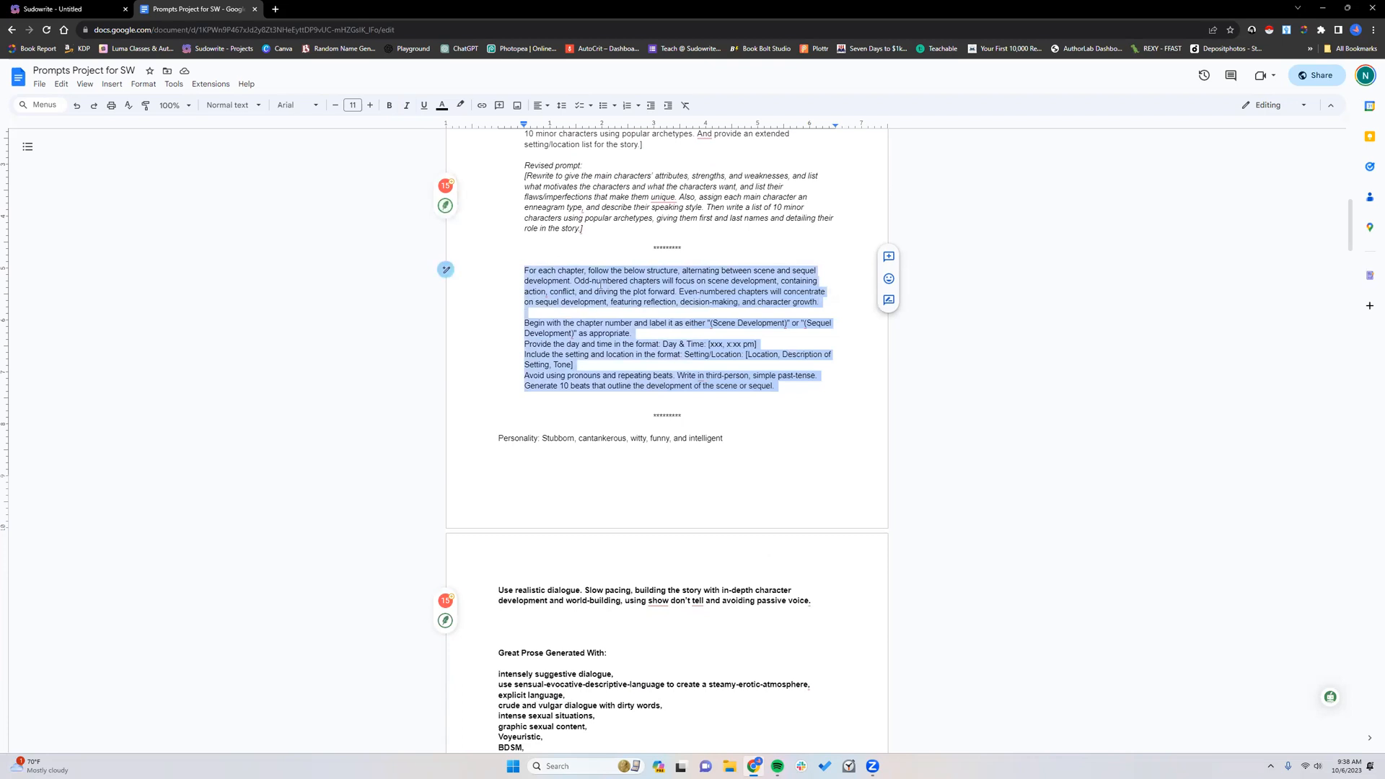
pyautogui.click(586, 250)
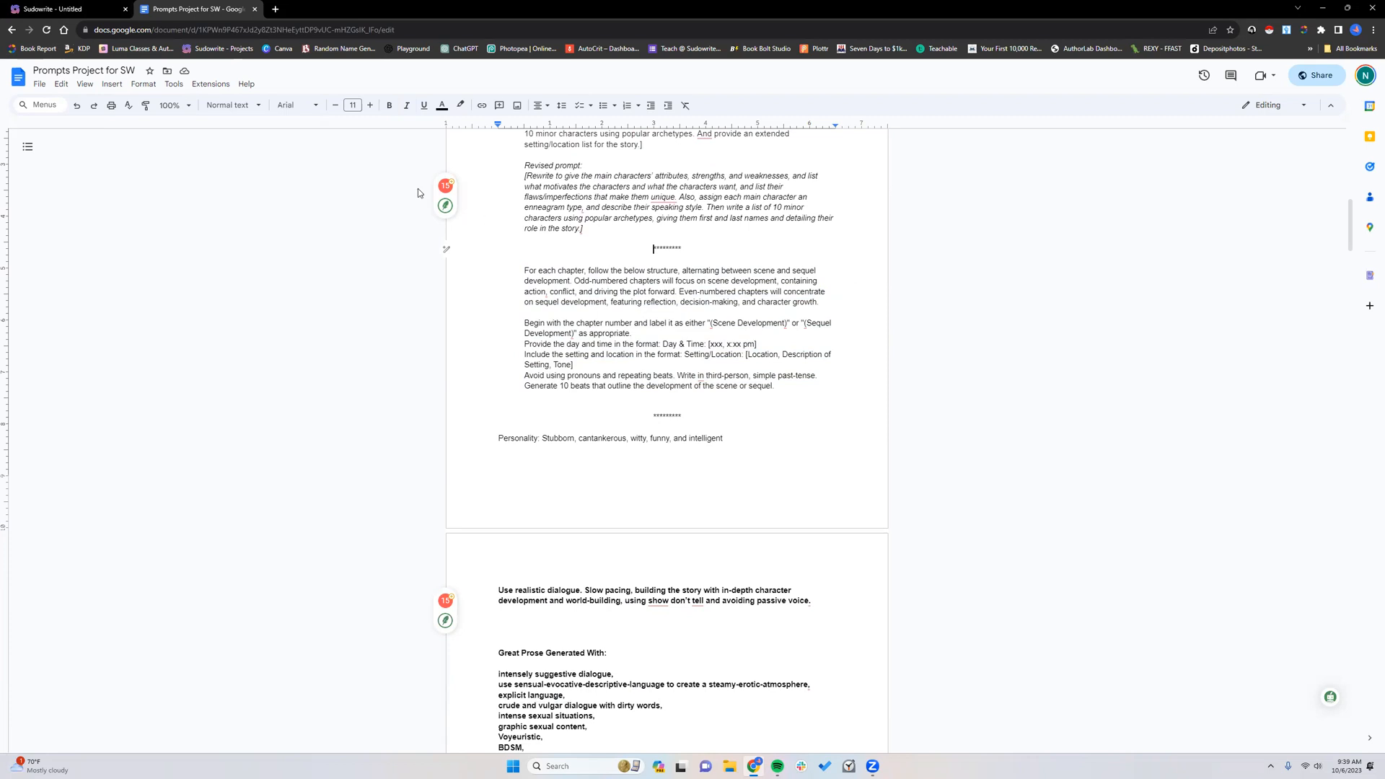
# - Switch to Sudowrite and review the rewritten main character descriptions and the minor character list in the Story Bible
pyautogui.click(60, 9)
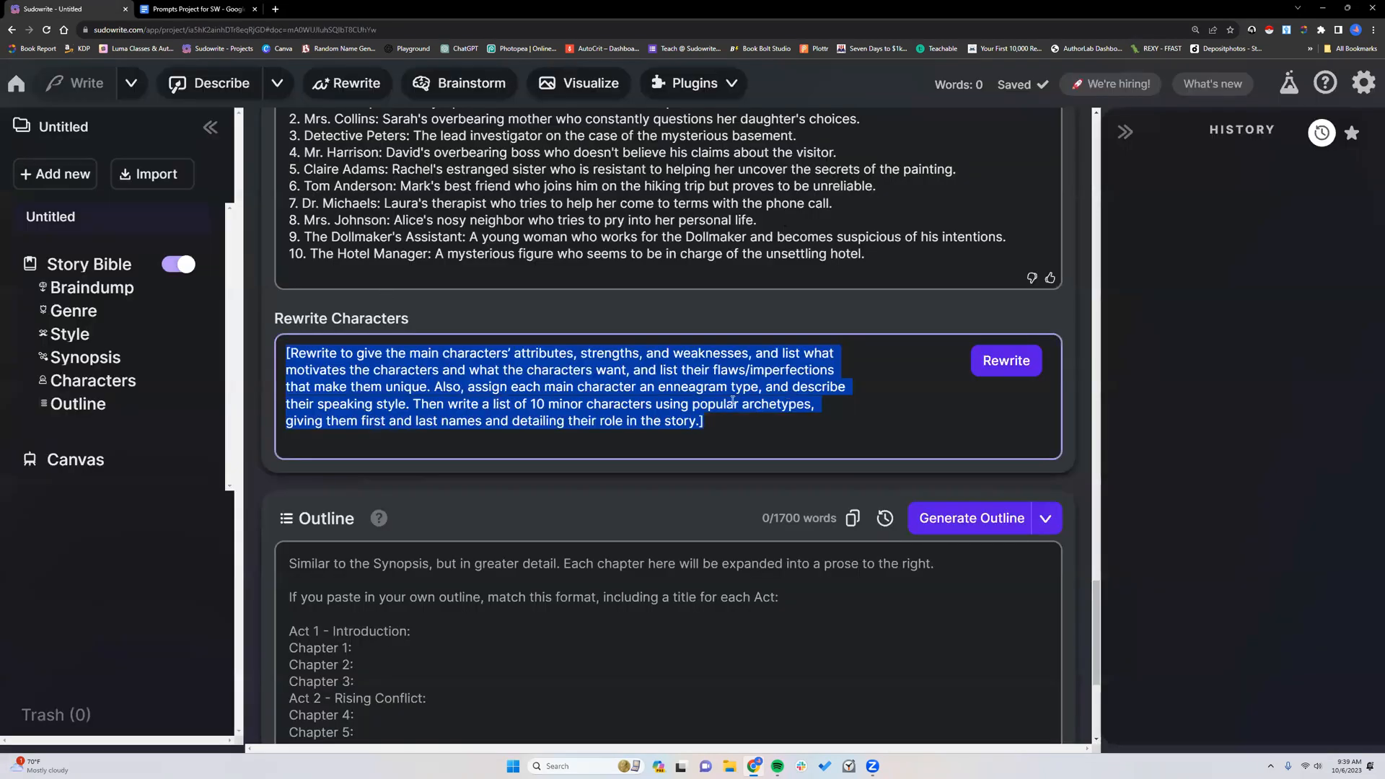
pyautogui.click(732, 400)
pyautogui.scroll(5, 729, 399)
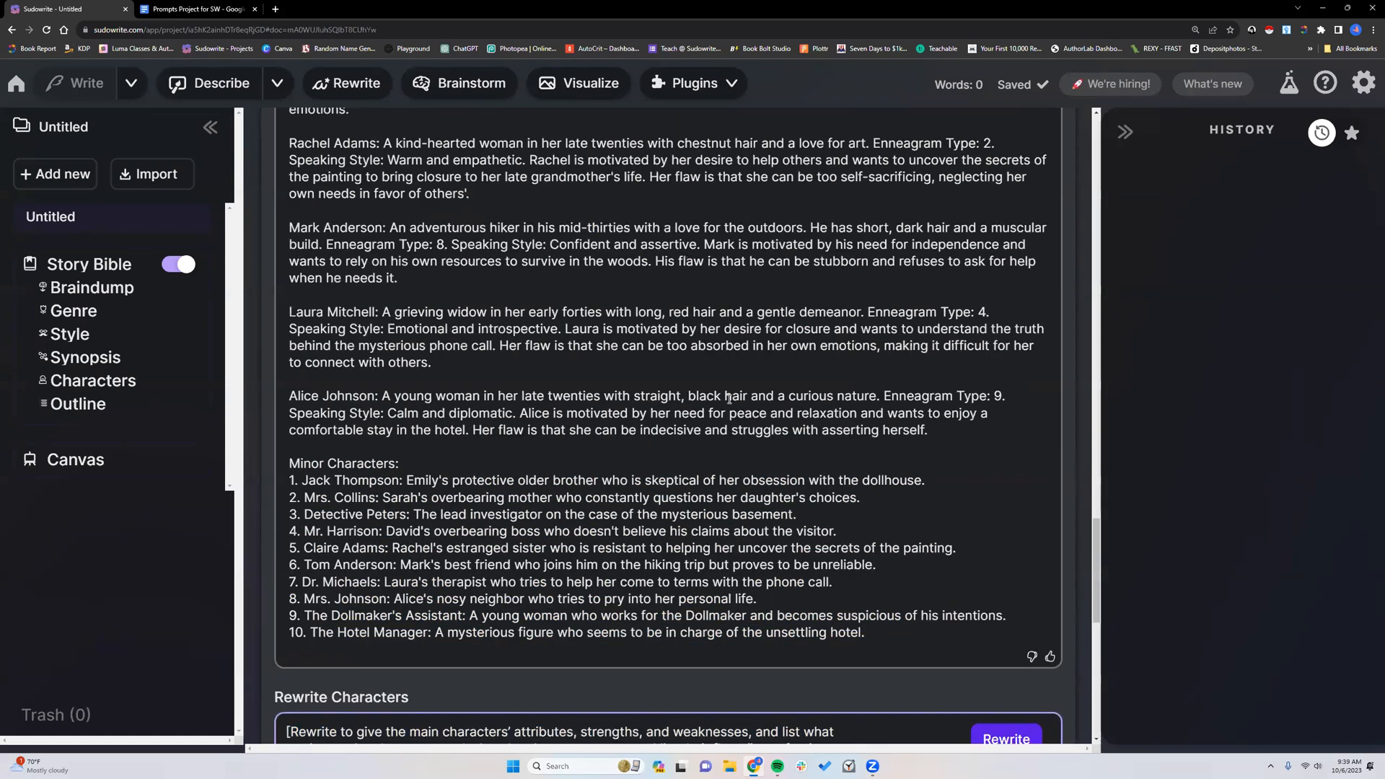
pyautogui.scroll(-4, 728, 398)
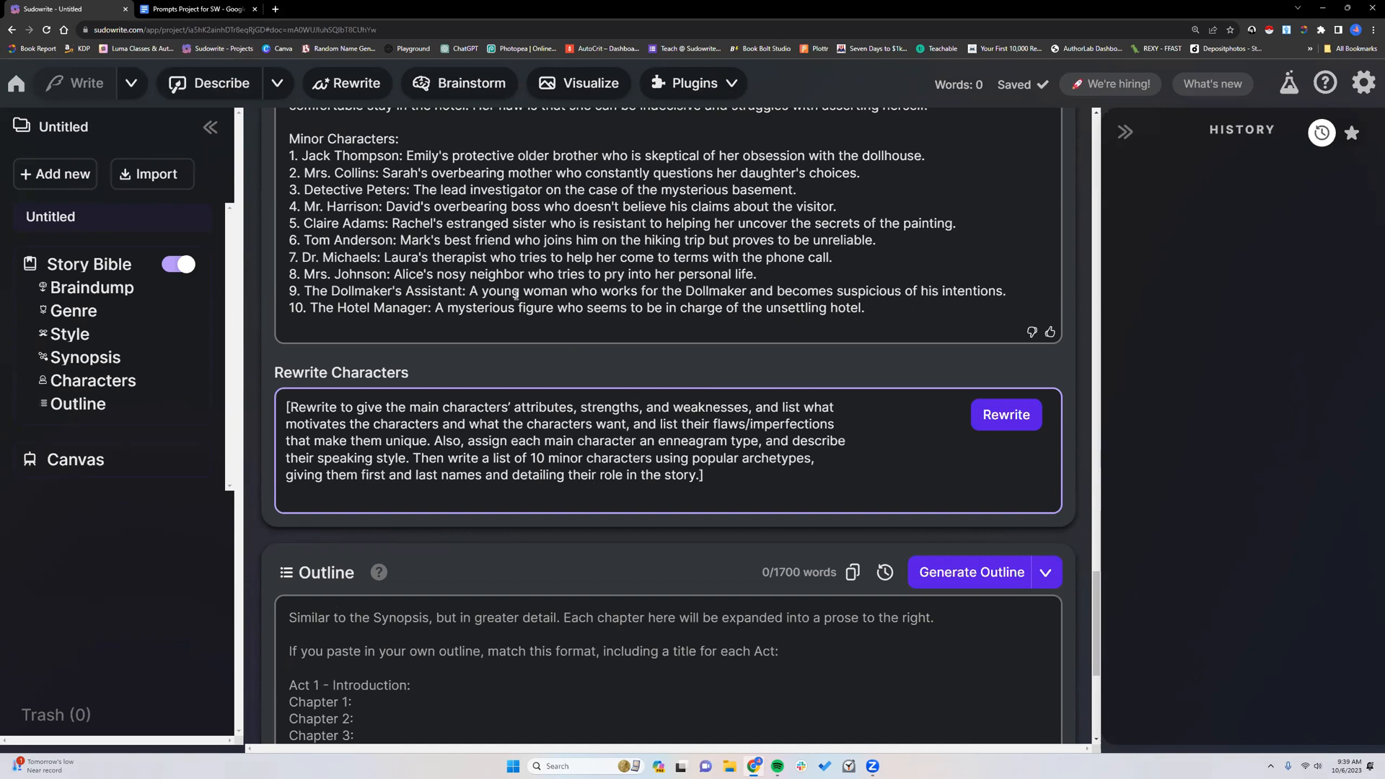
pyautogui.scroll(4, 515, 295)
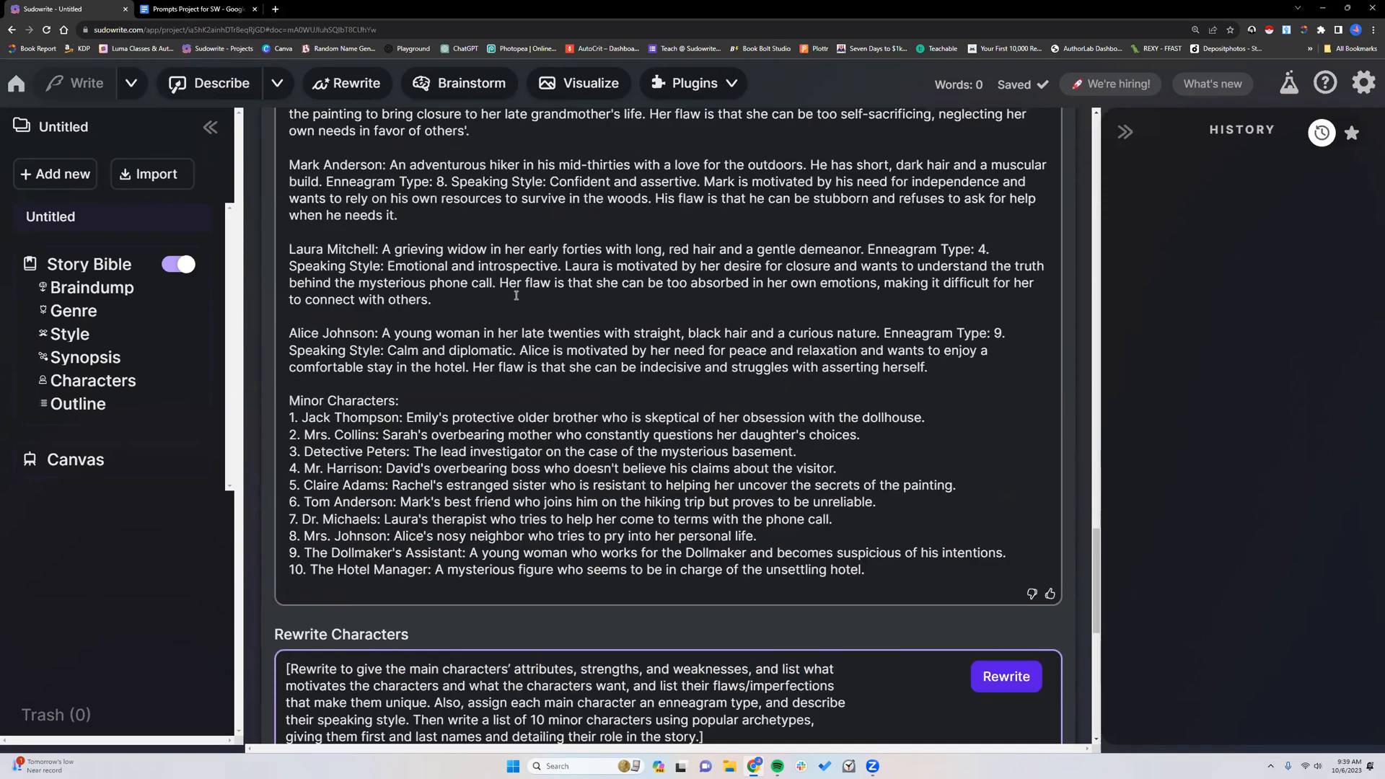
pyautogui.scroll(2, 516, 296)
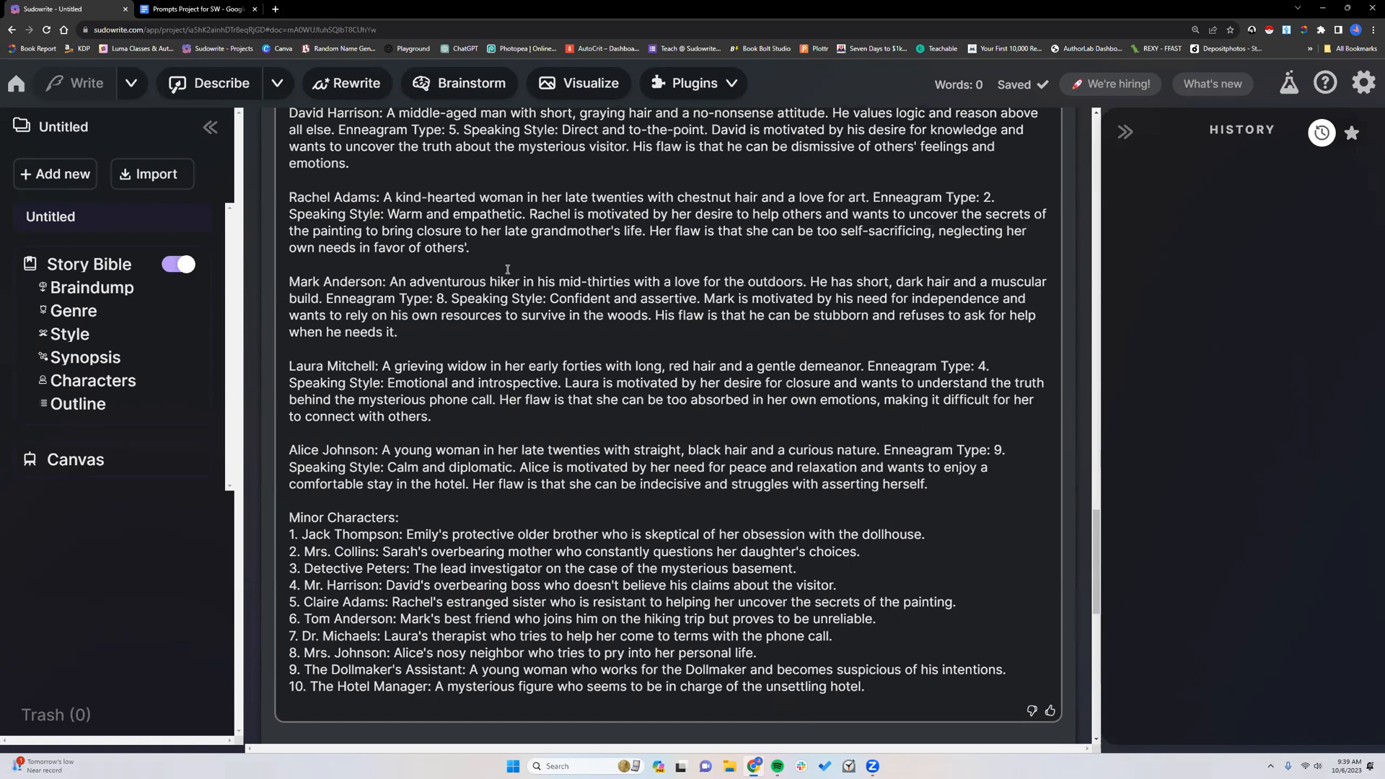
pyautogui.scroll(-3, 498, 266)
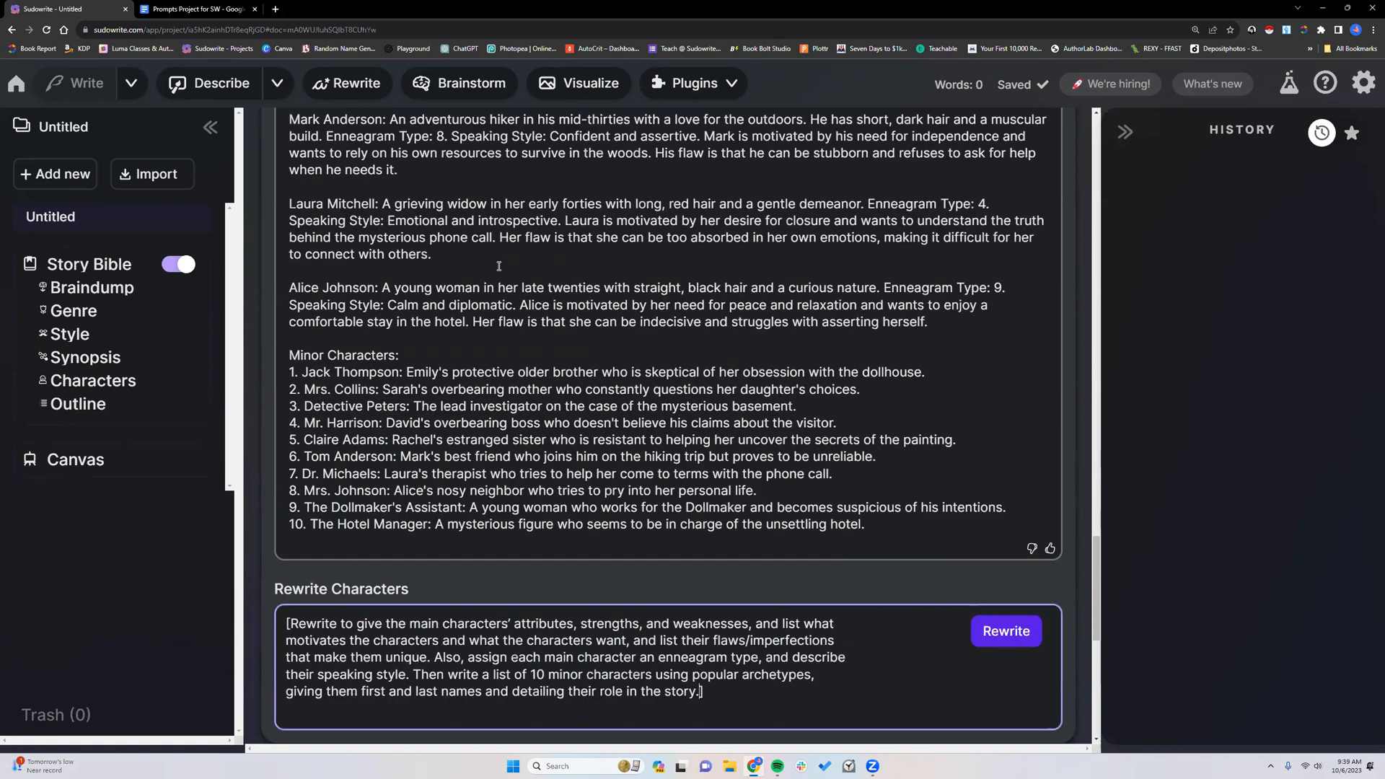
pyautogui.scroll(-2, 499, 266)
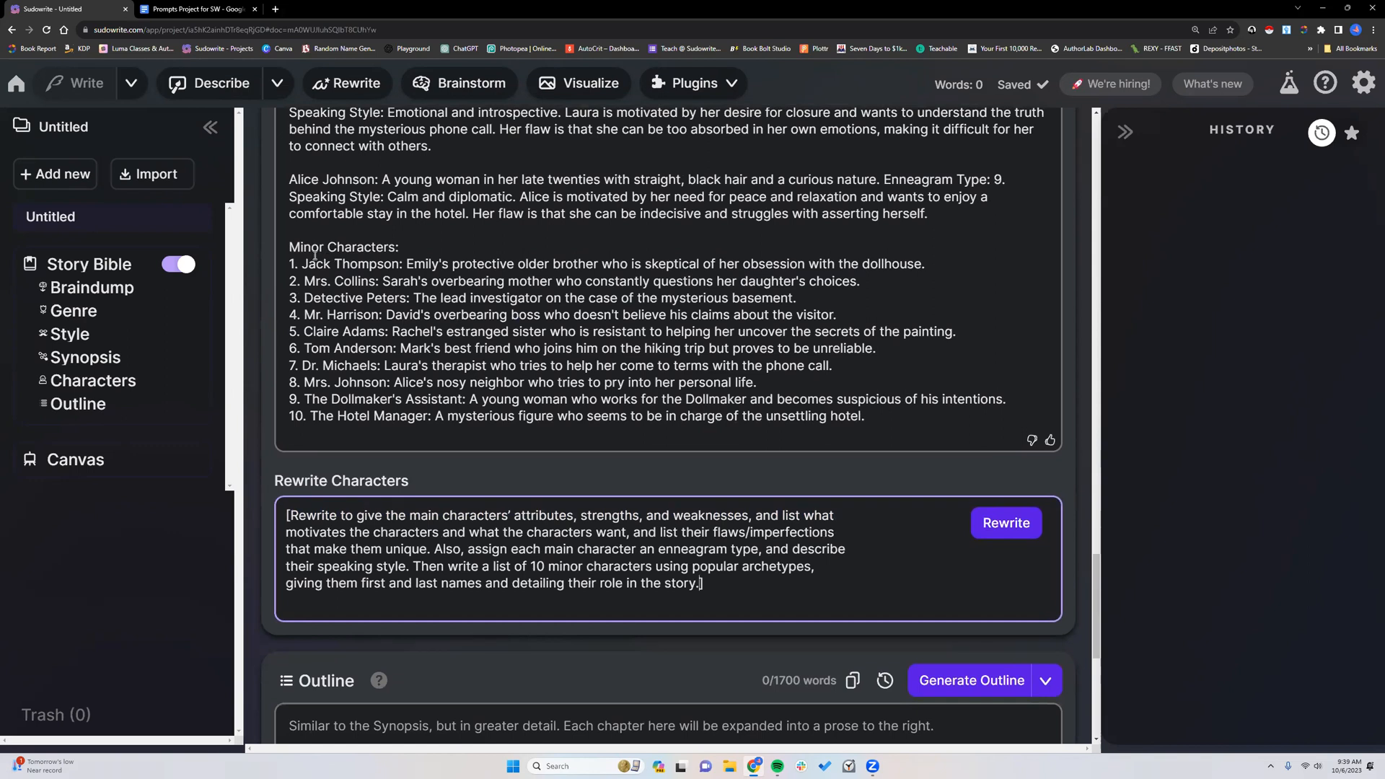
pyautogui.moveTo(303, 265); pyautogui.dragTo(876, 282)
# - Choose Story Circle as the outline type and generate the Story Bible's outline
pyautogui.scroll(-8, 704, 390)
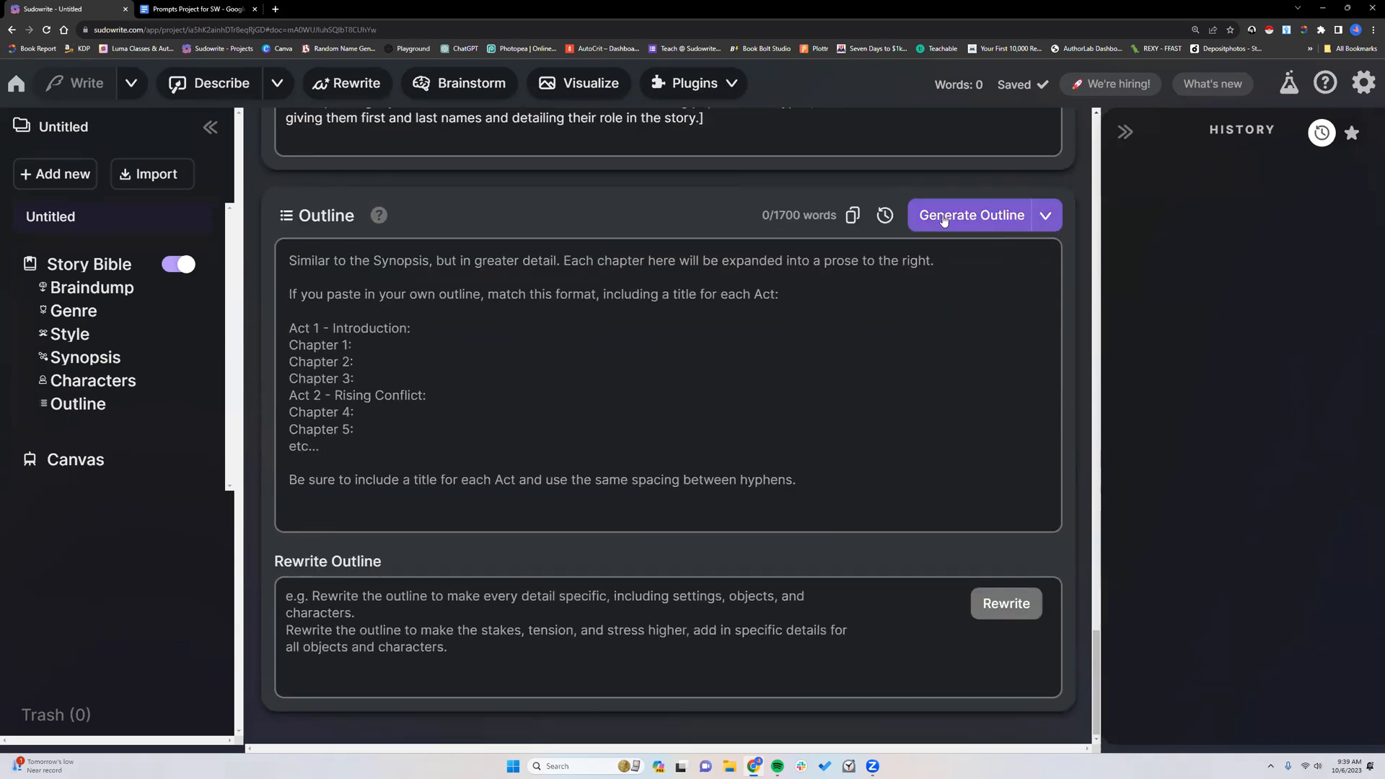
pyautogui.click(1043, 218)
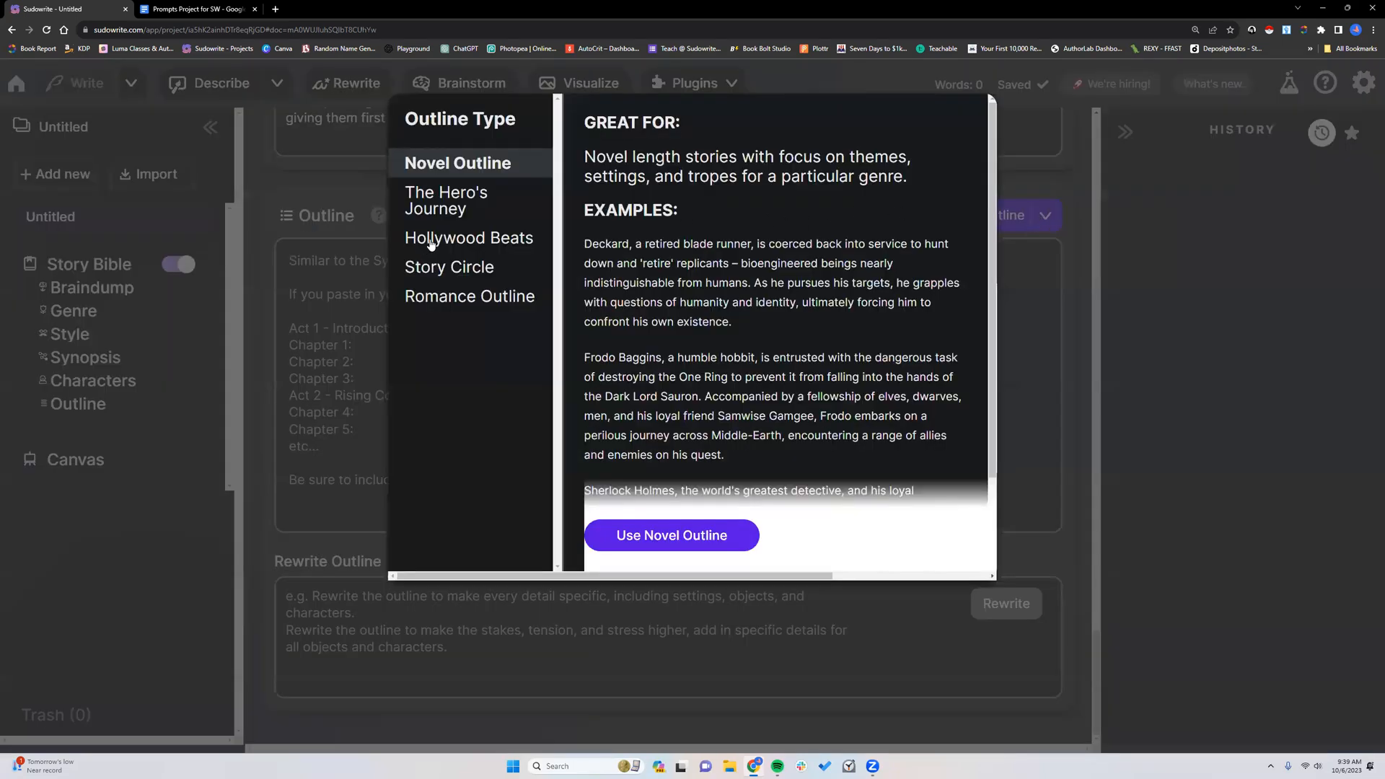
pyautogui.click(444, 272)
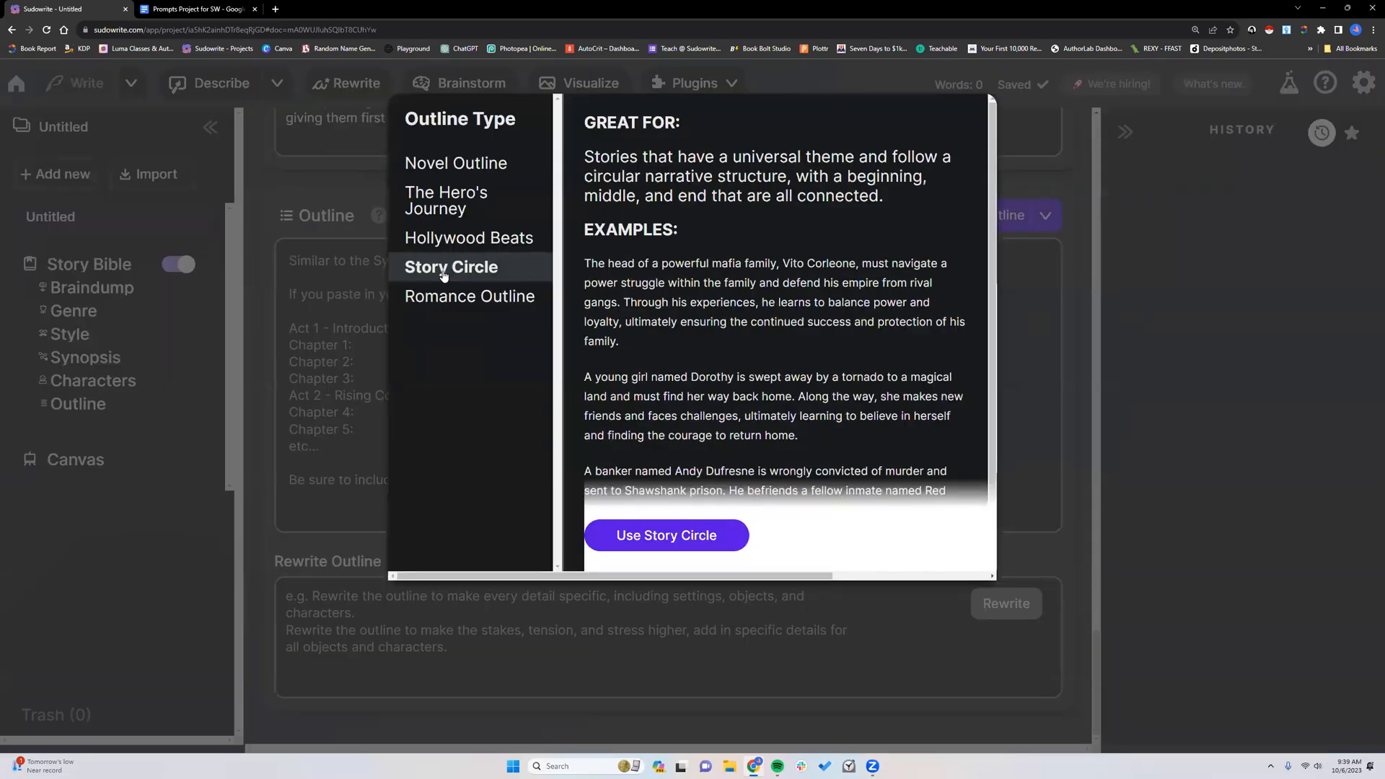
pyautogui.click(662, 533)
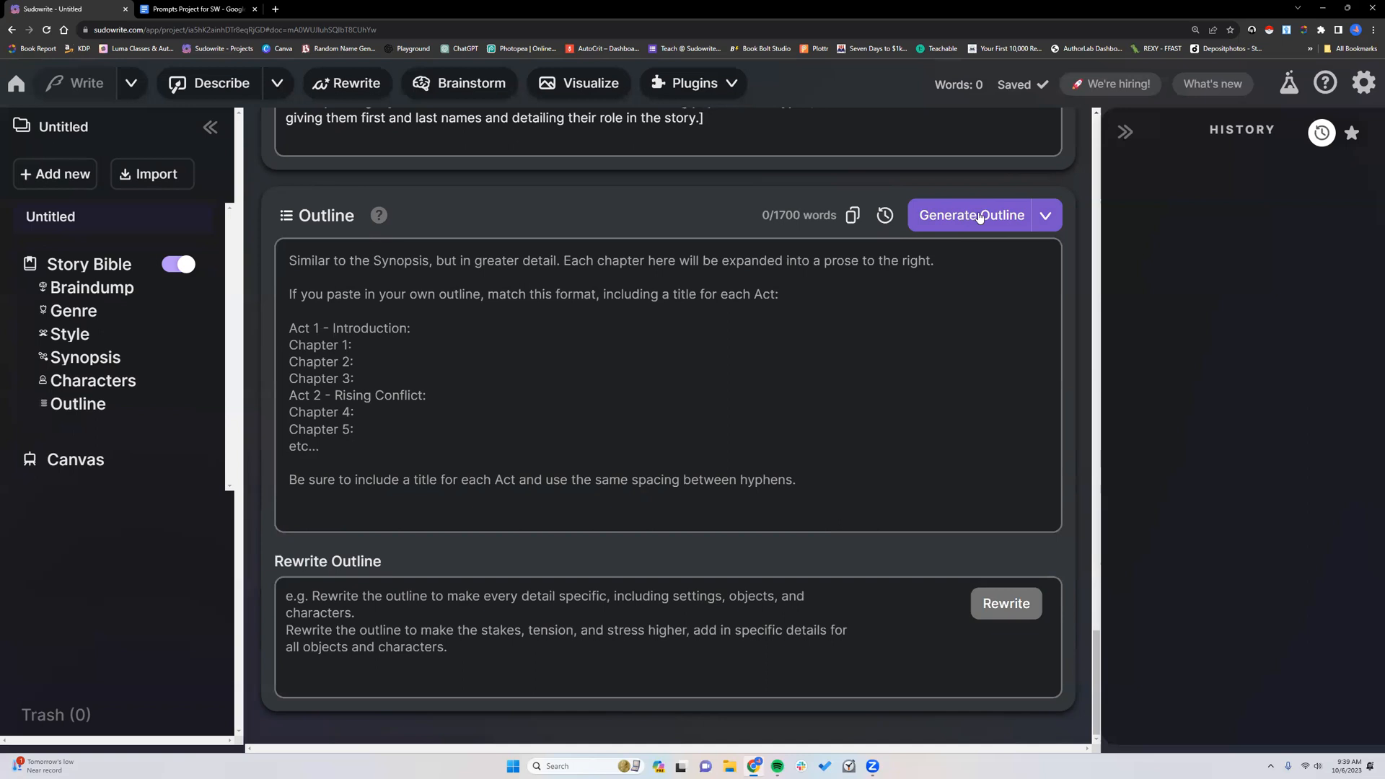
pyautogui.scroll(1, 979, 217)
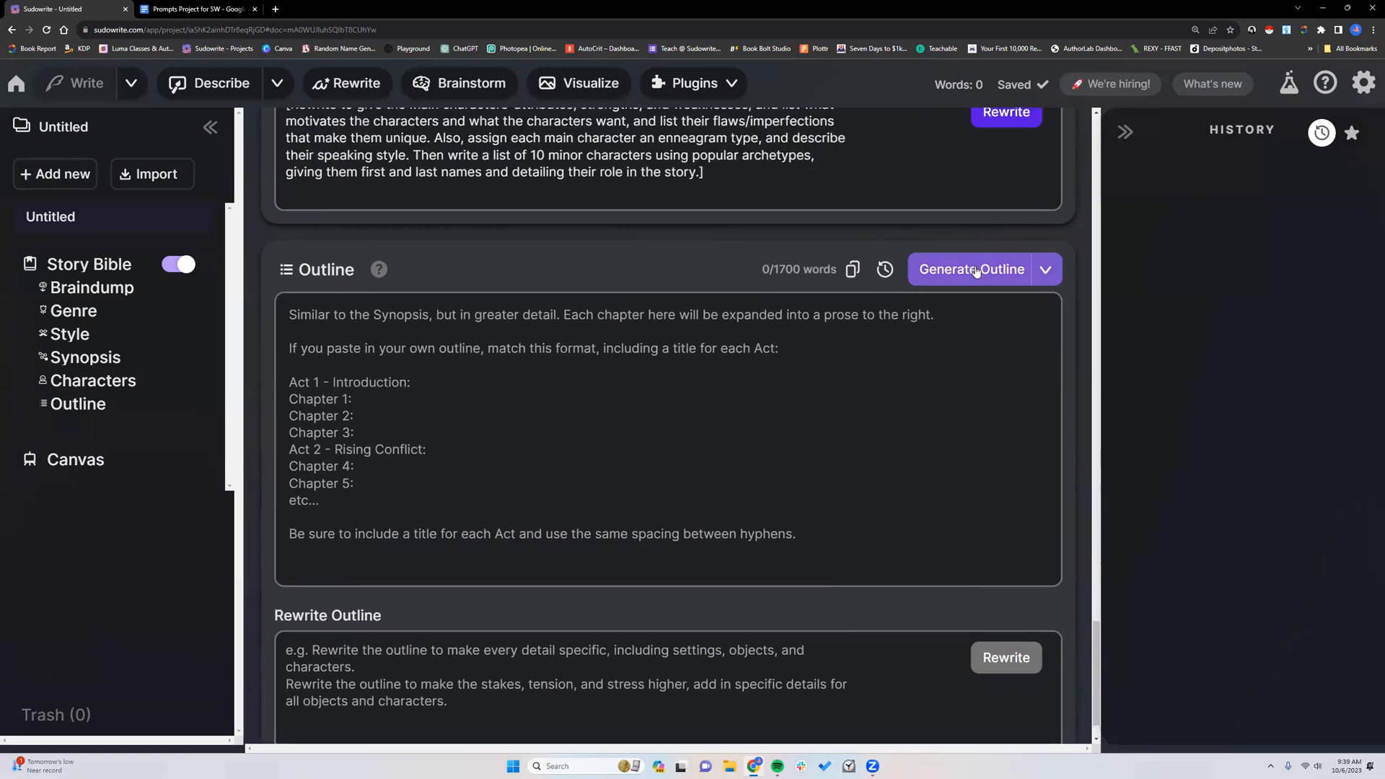
pyautogui.click(975, 271)
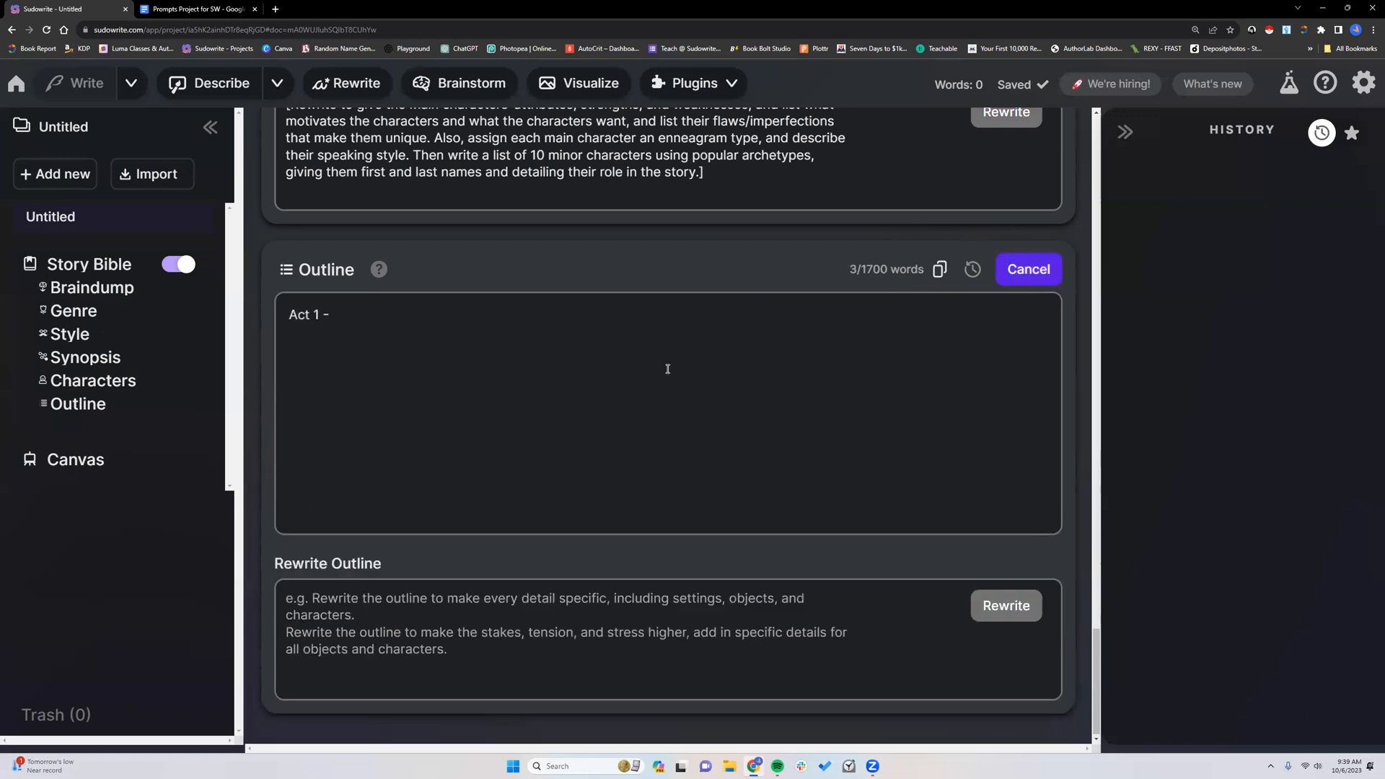
# - Paste the copied scene and sequel chapter structure prompt into the Rewrite Outline field
pyautogui.scroll(5, 667, 369)
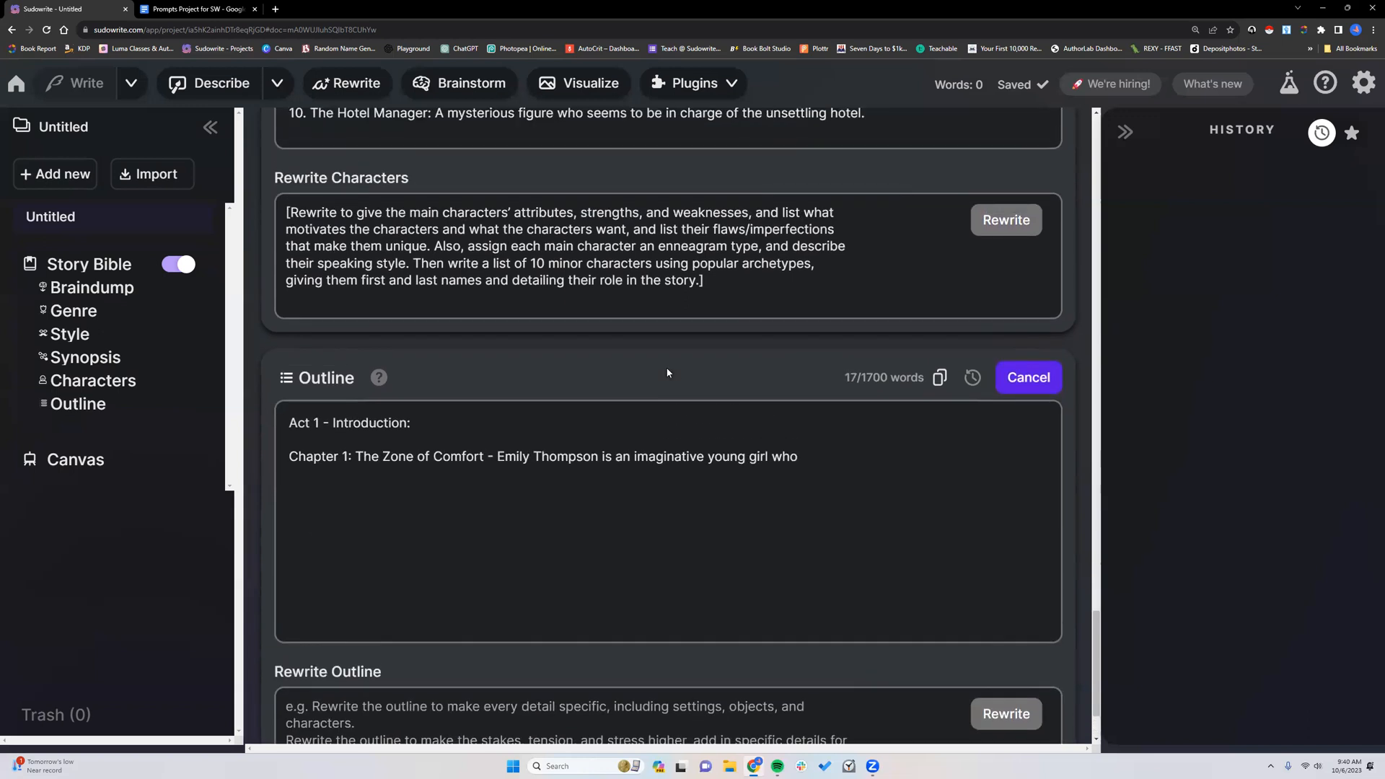
pyautogui.scroll(3, 585, 363)
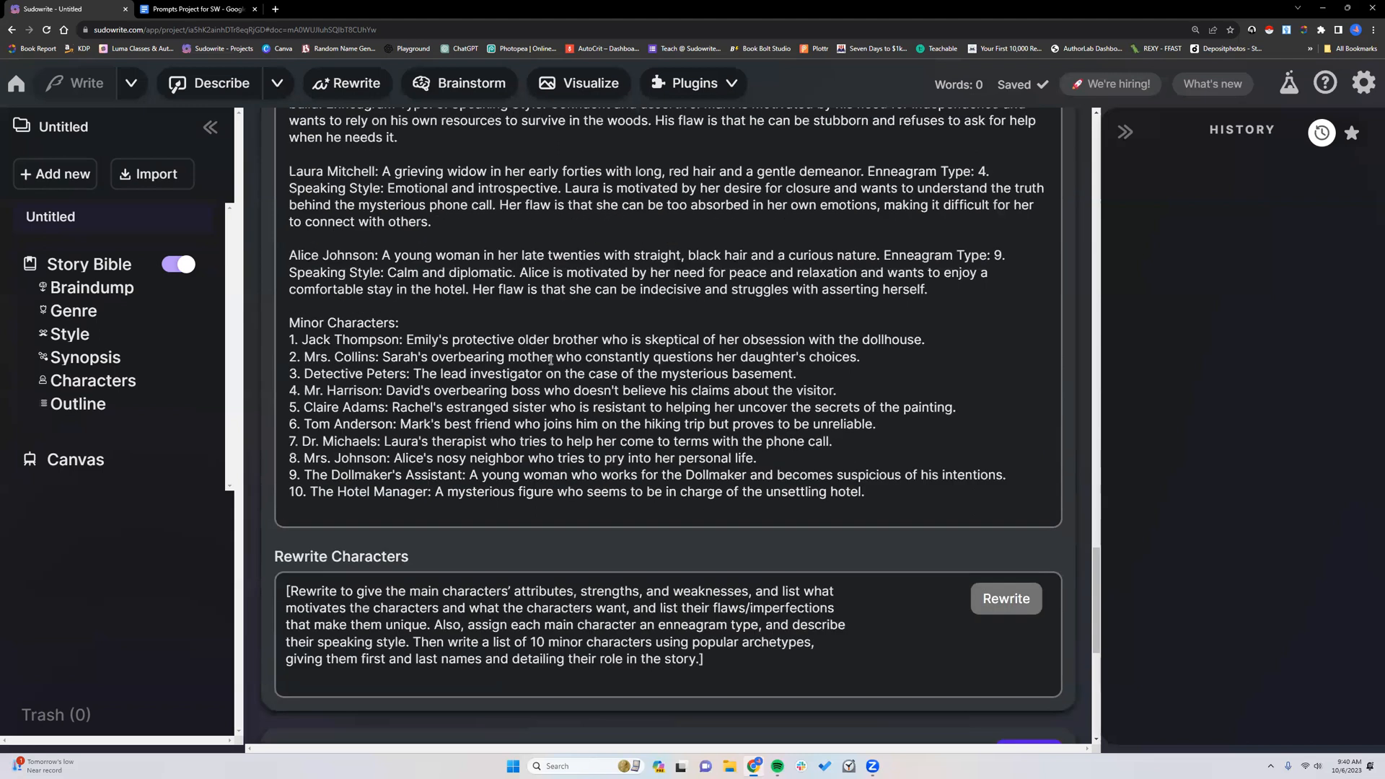
pyautogui.scroll(-8, 541, 358)
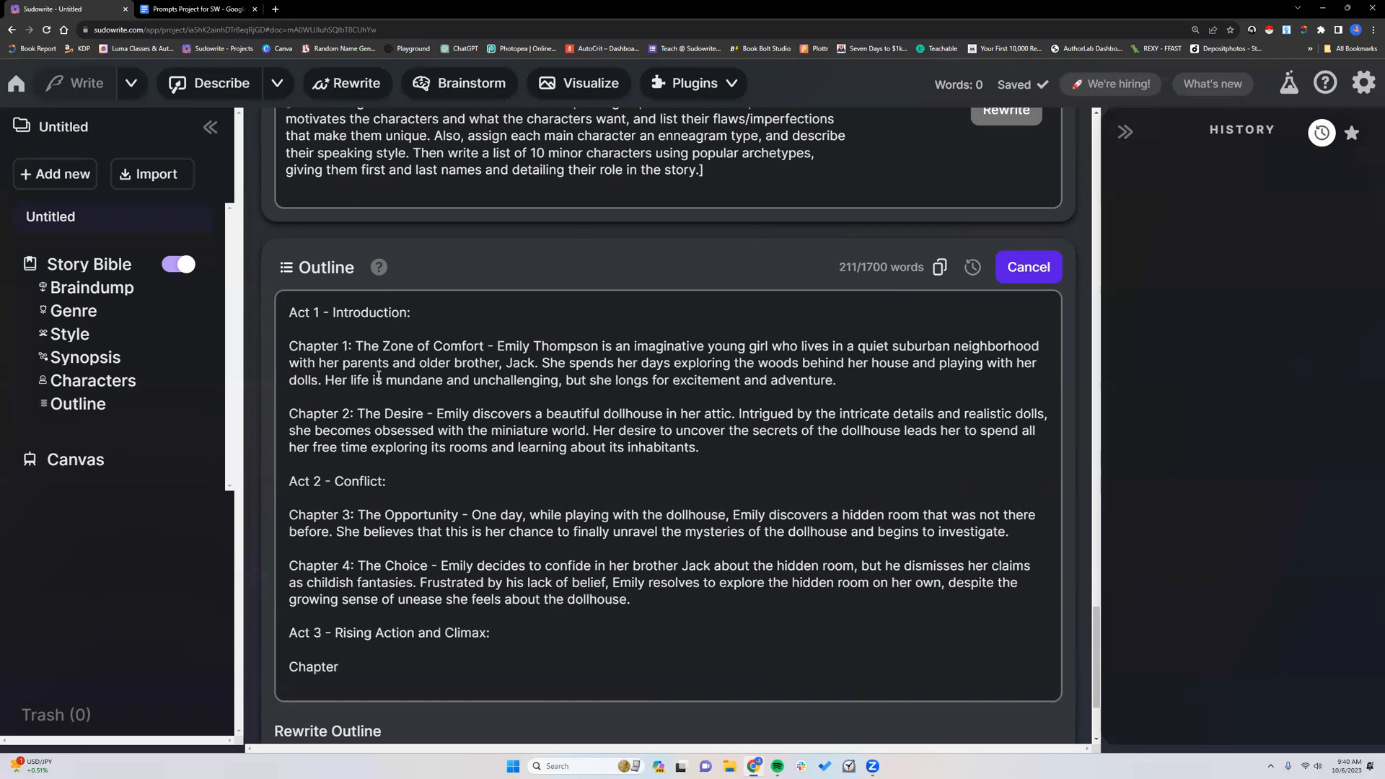
pyautogui.scroll(-2, 402, 420)
pyautogui.scroll(-1, 401, 419)
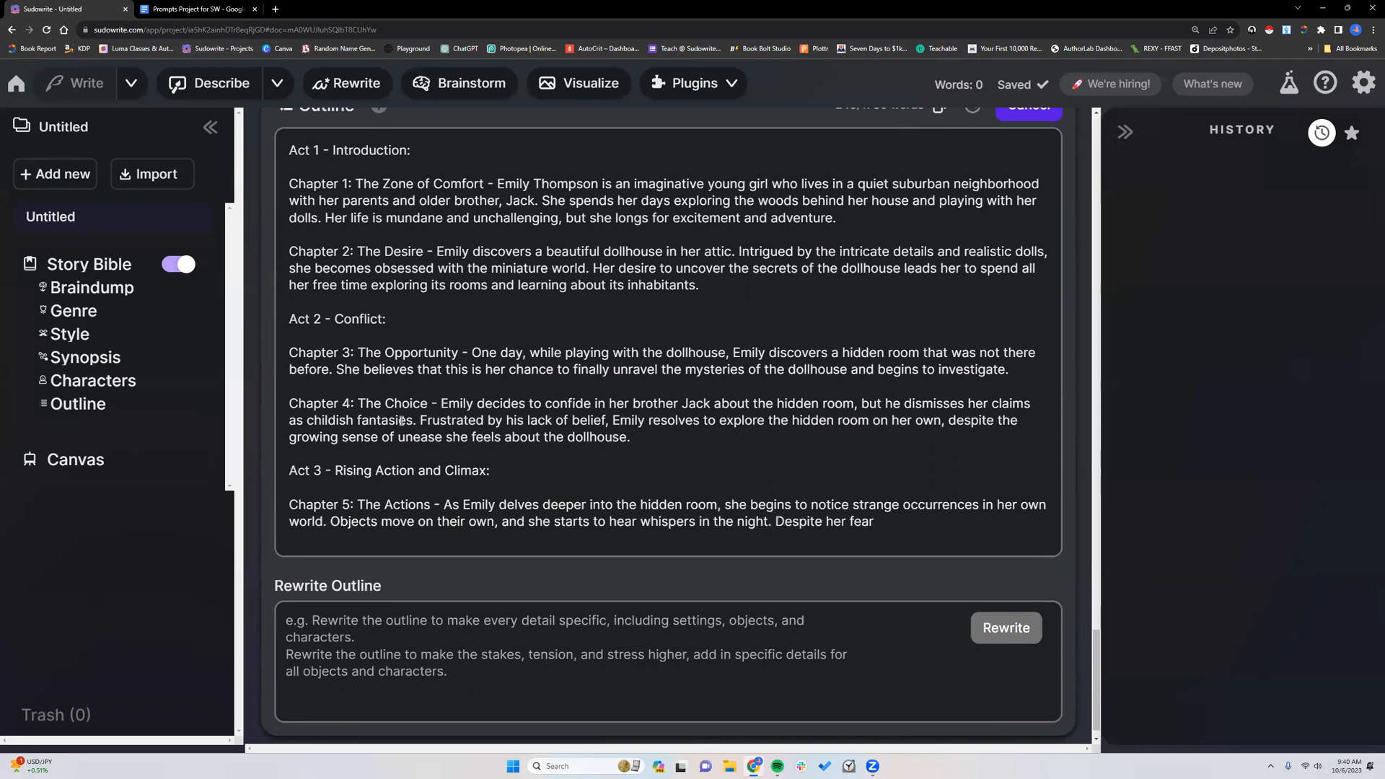
pyautogui.scroll(-1, 378, 515)
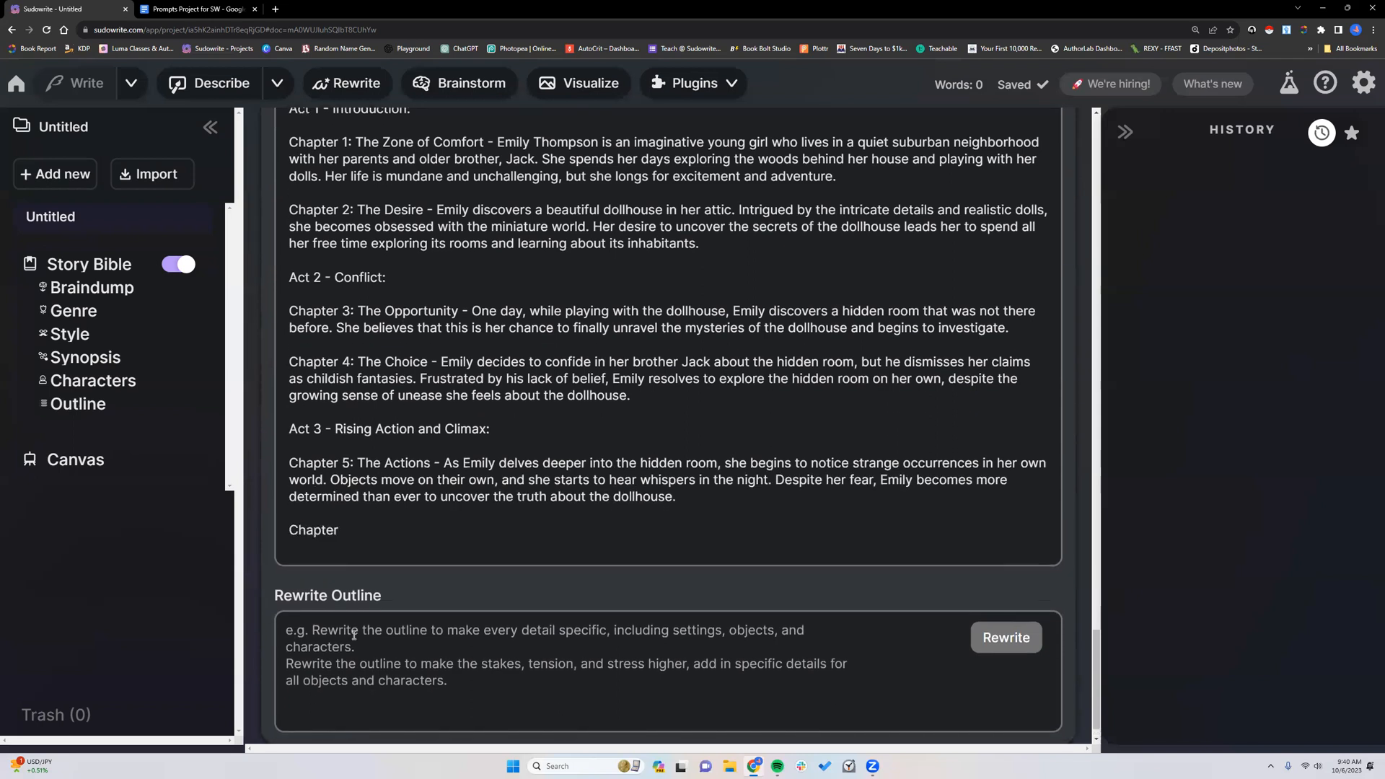
pyautogui.rightClick(353, 633)
pyautogui.click(369, 539)
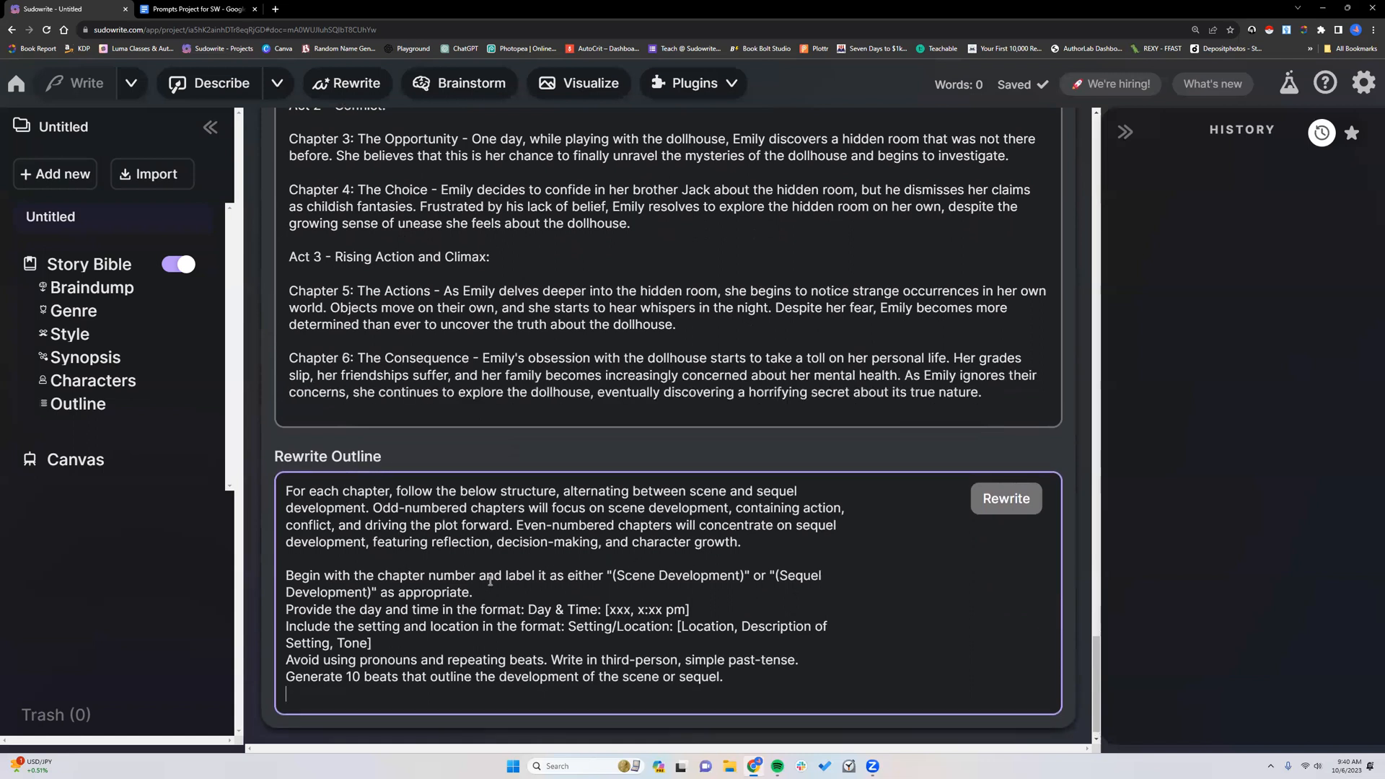
# - Read through the acts and chapters of the outline while it is being generated
pyautogui.scroll(2, 489, 641)
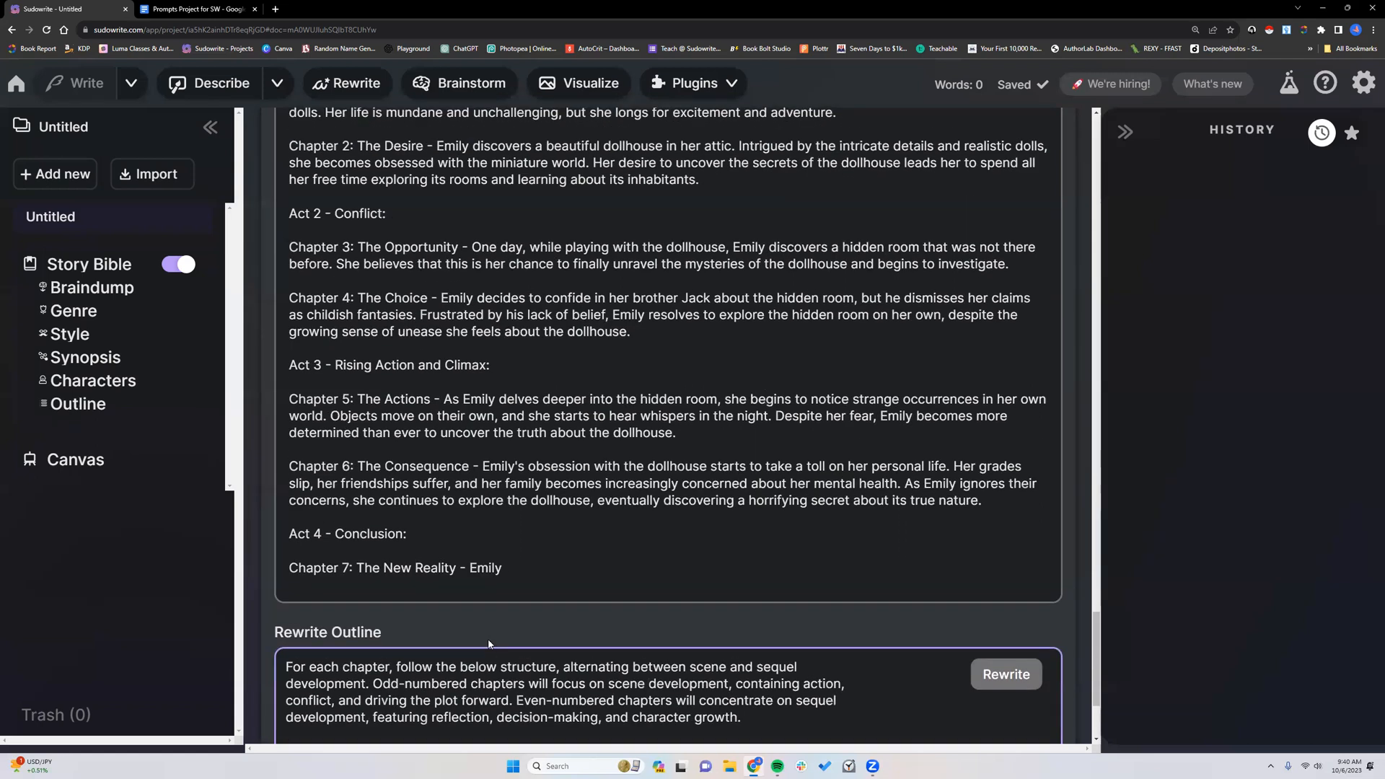
pyautogui.scroll(2, 489, 640)
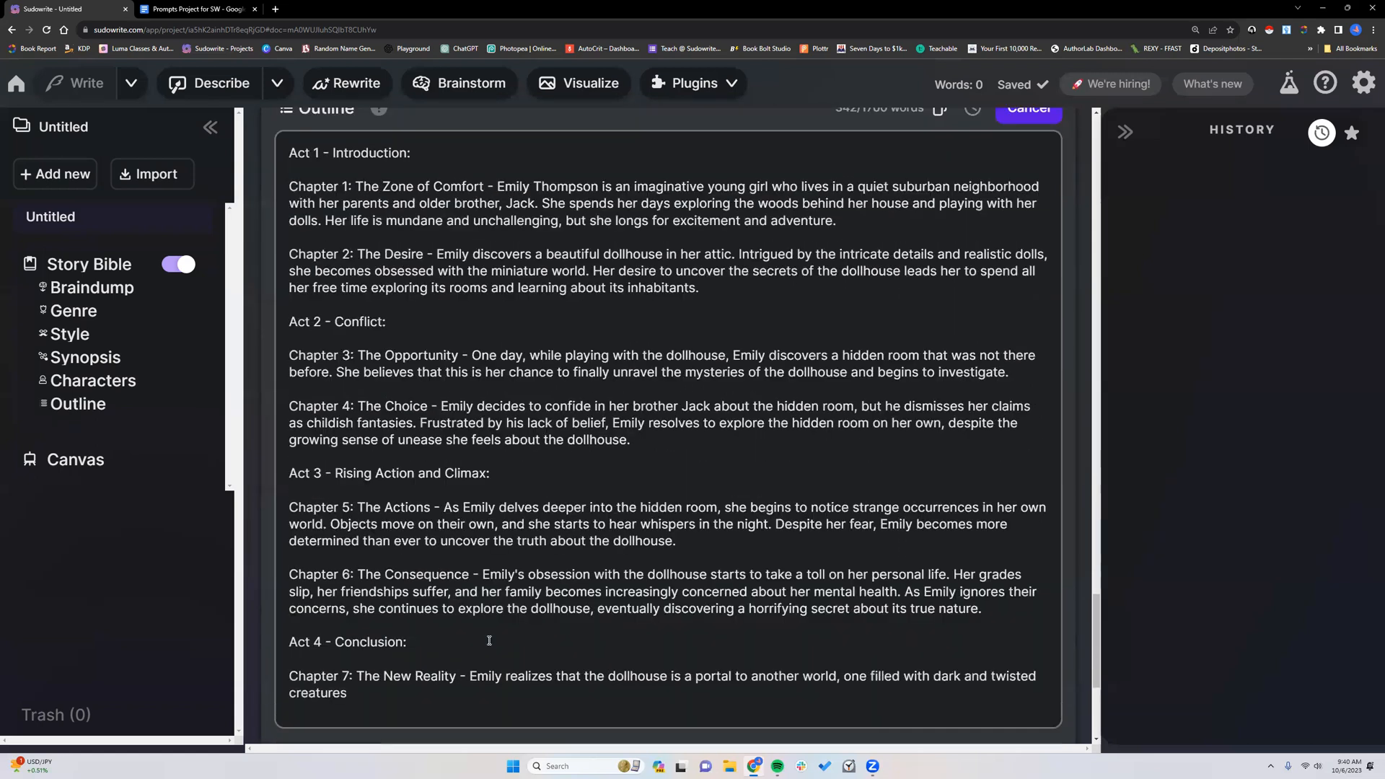
pyautogui.scroll(1, 485, 632)
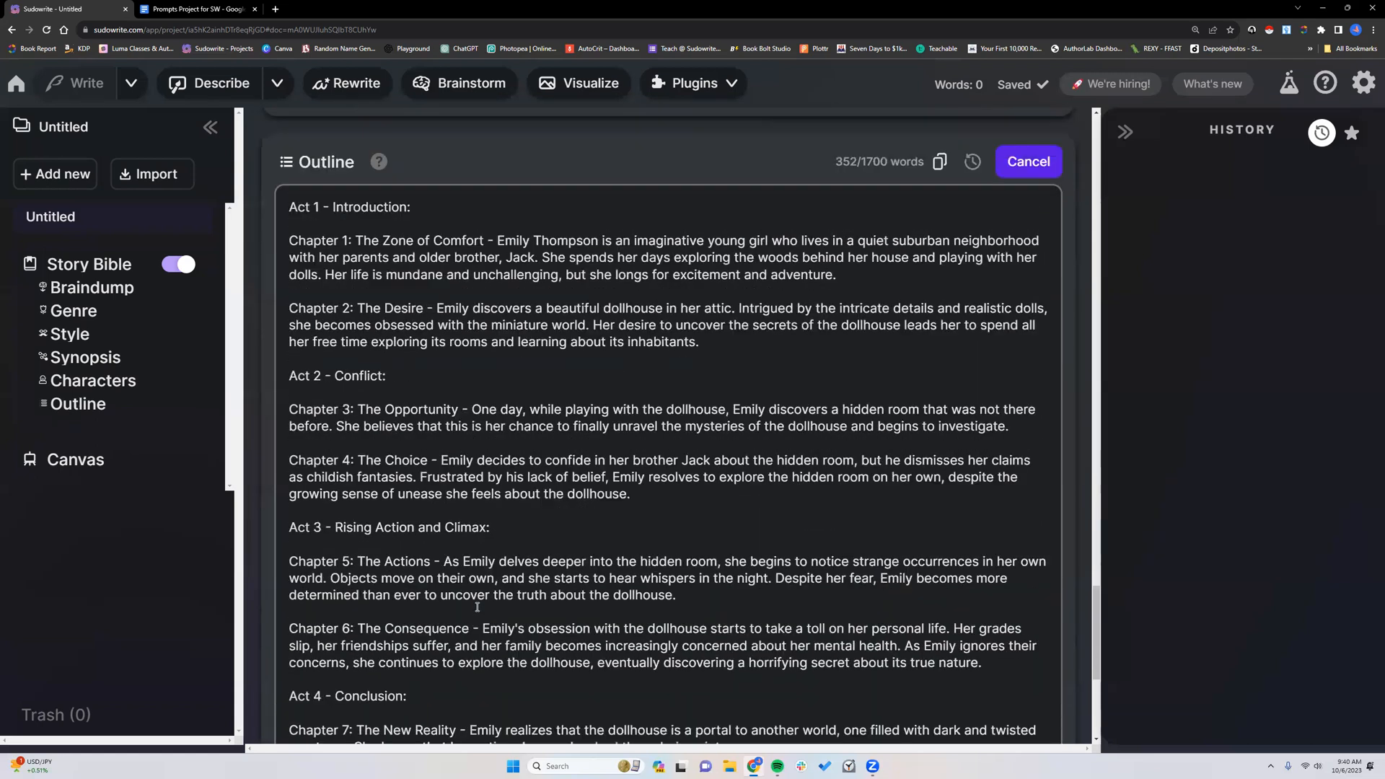
pyautogui.scroll(-4, 477, 606)
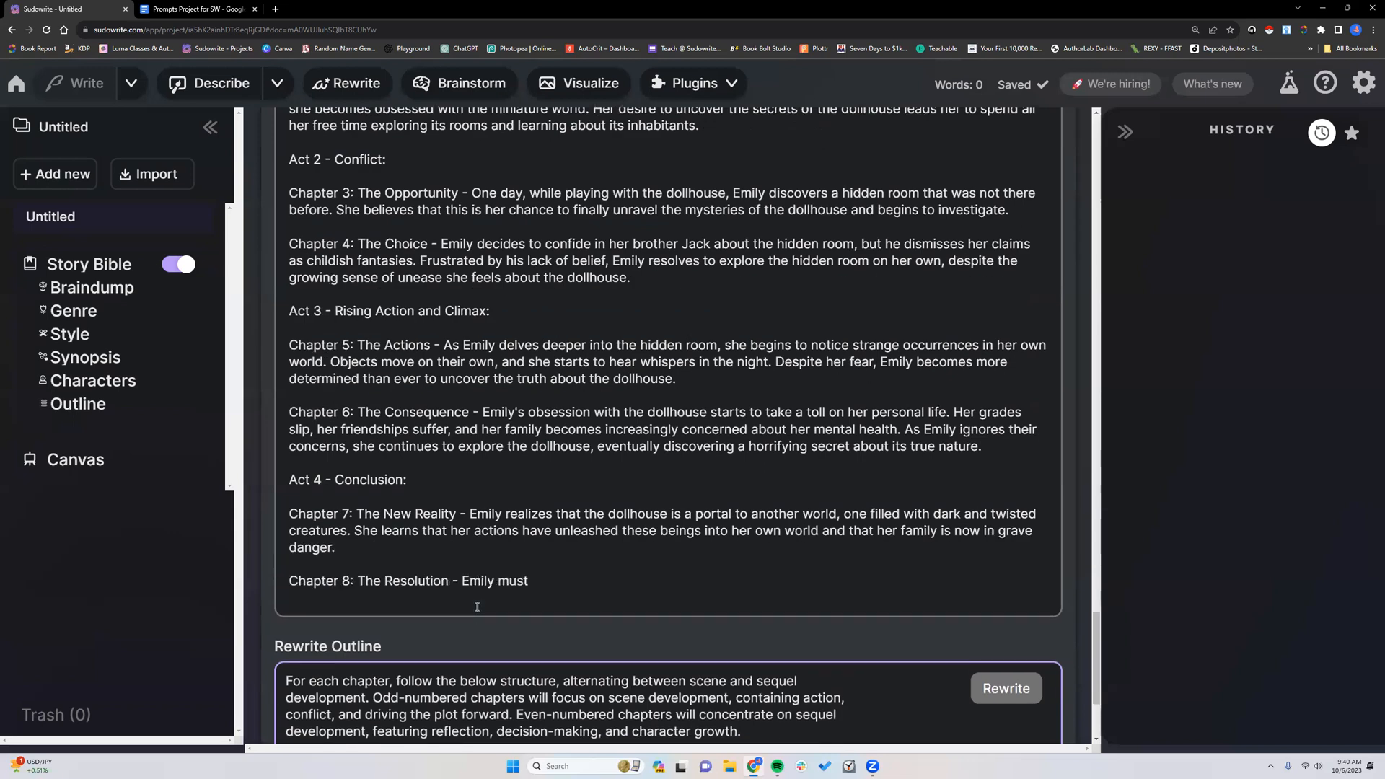
pyautogui.scroll(-2, 477, 607)
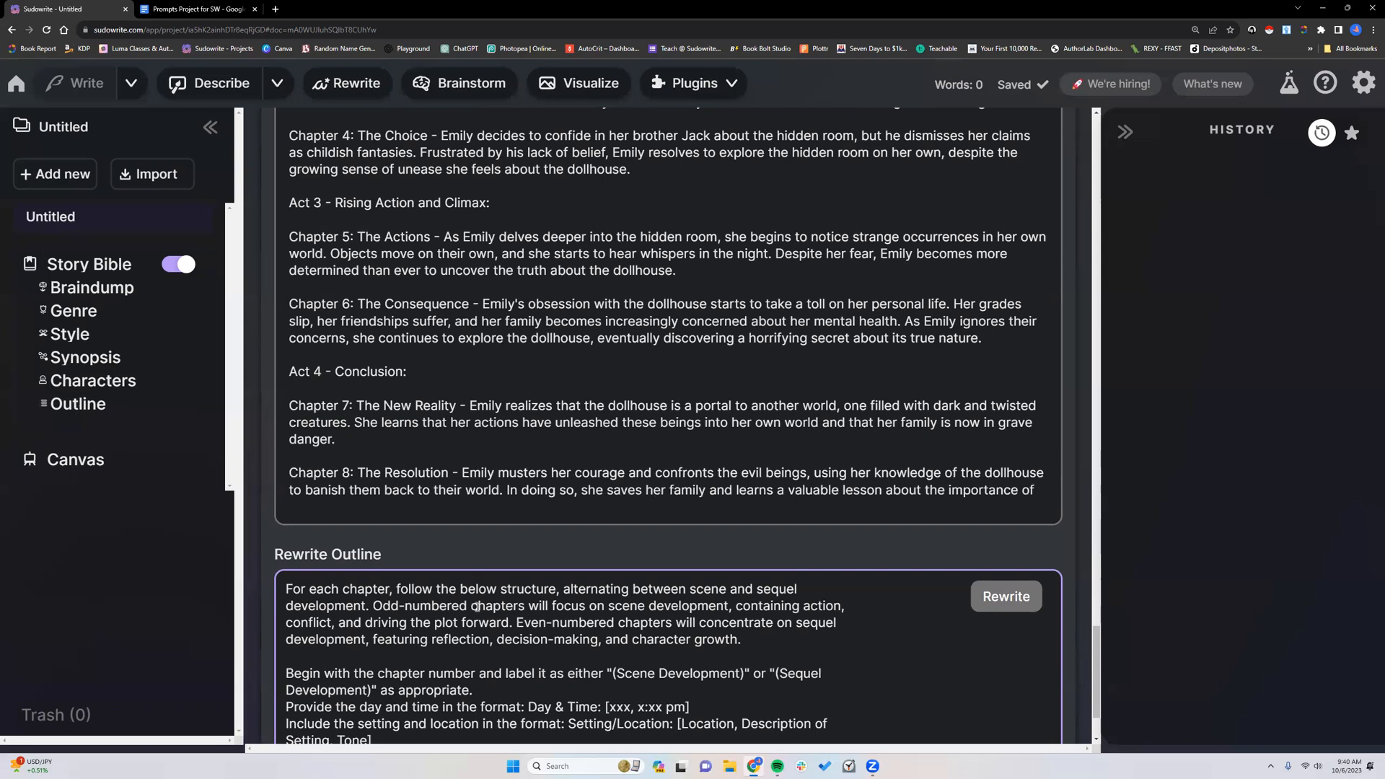
# - Rewrite the outline using the scene and sequel chapter structure prompt in the Rewrite Outline field
pyautogui.scroll(-3, 476, 606)
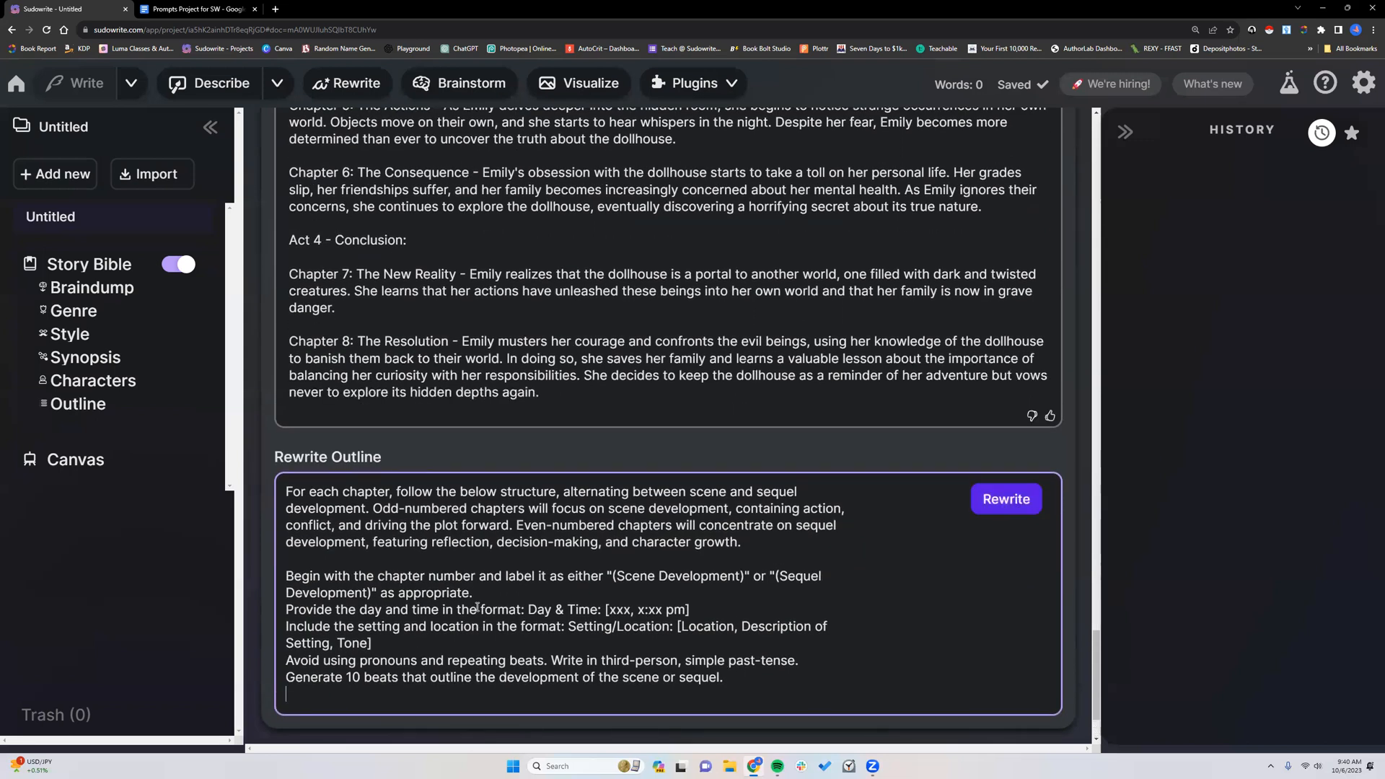
pyautogui.scroll(-1, 892, 418)
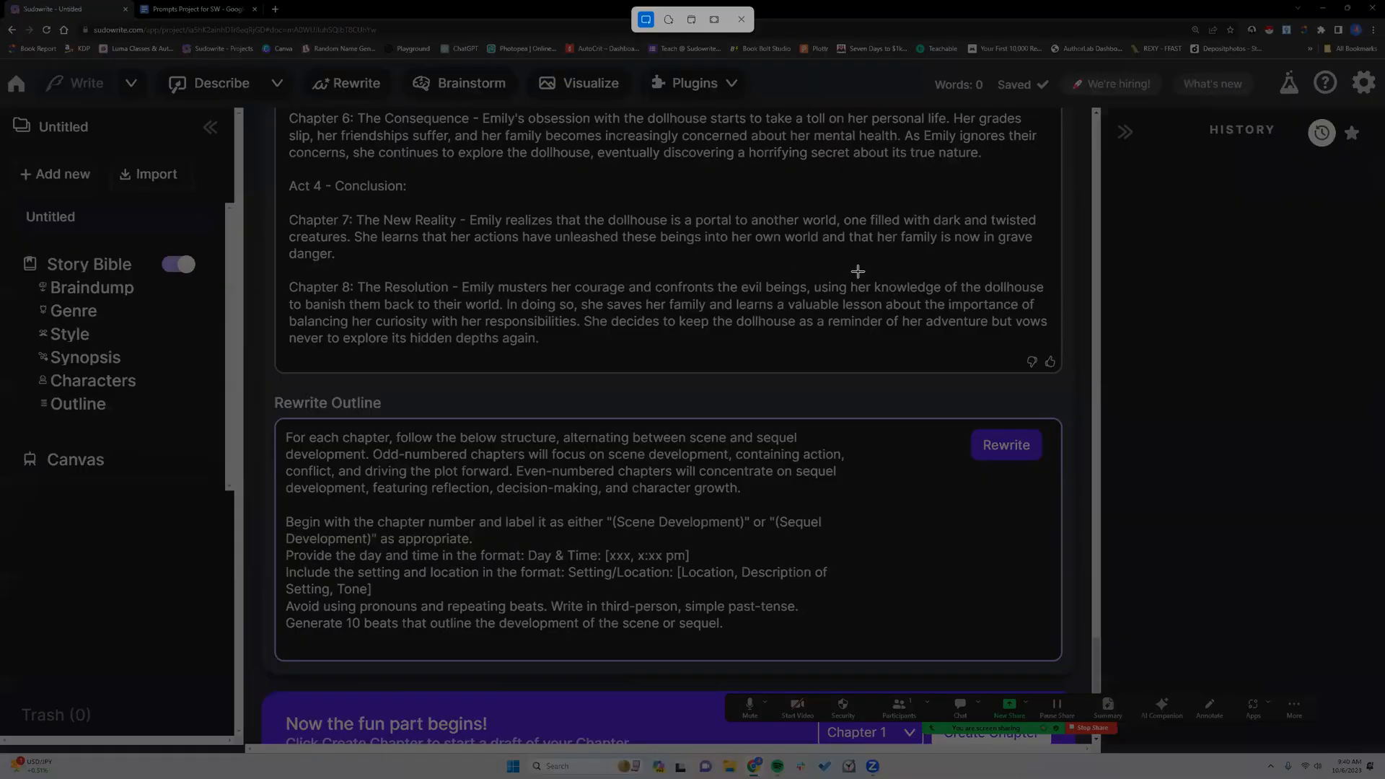
pyautogui.moveTo(804, 264); pyautogui.dragTo(1142, 385)
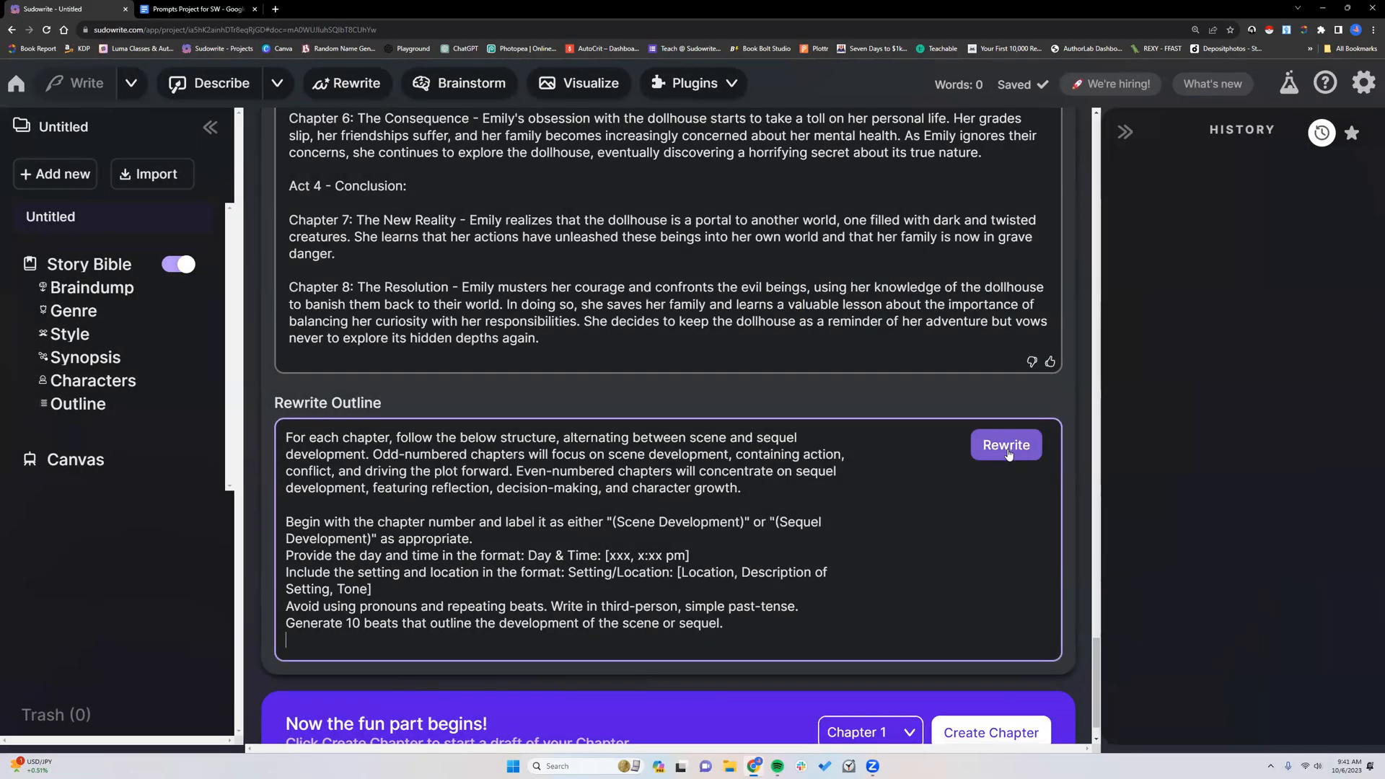
pyautogui.click(1006, 450)
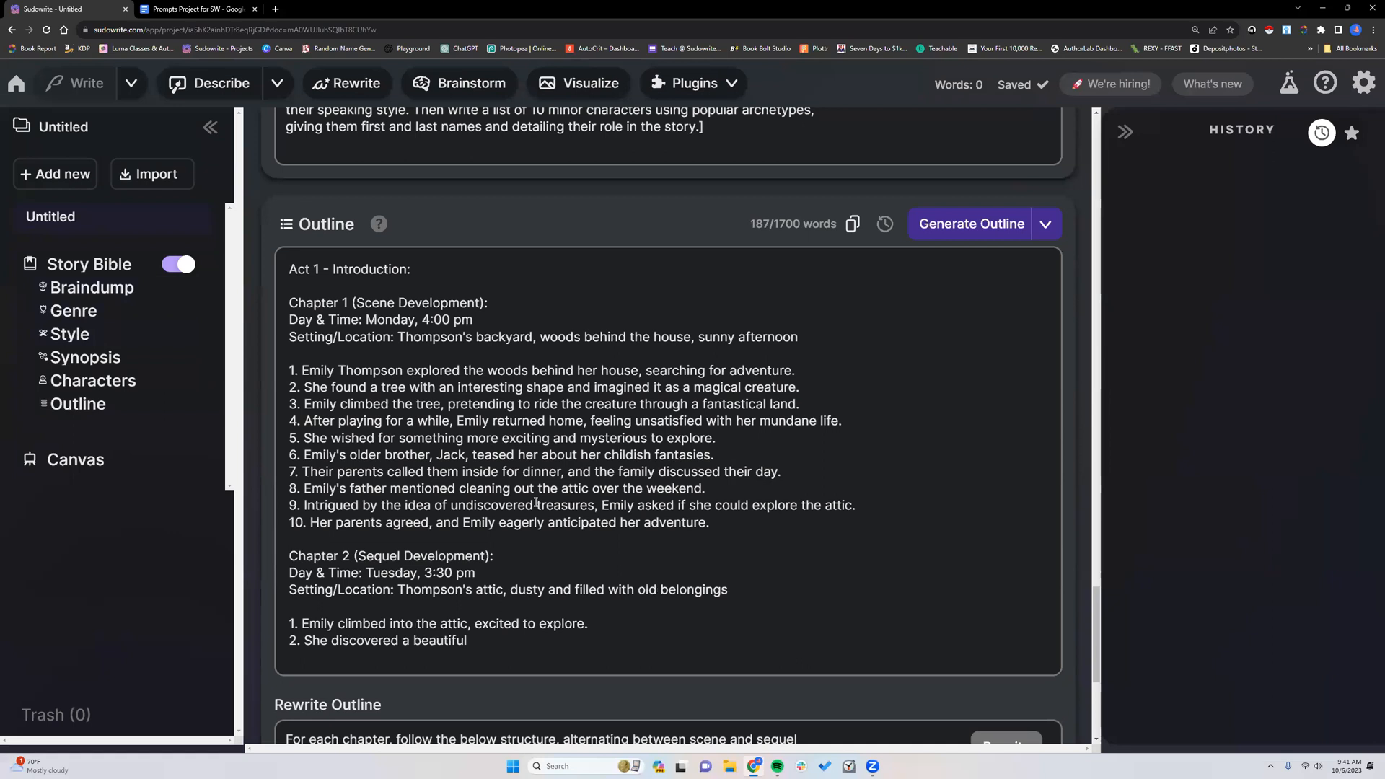
# - Read through the rewritten chapters, checking their scene or sequel labels, day and time, settings and numbered beats
pyautogui.scroll(-3, 437, 408)
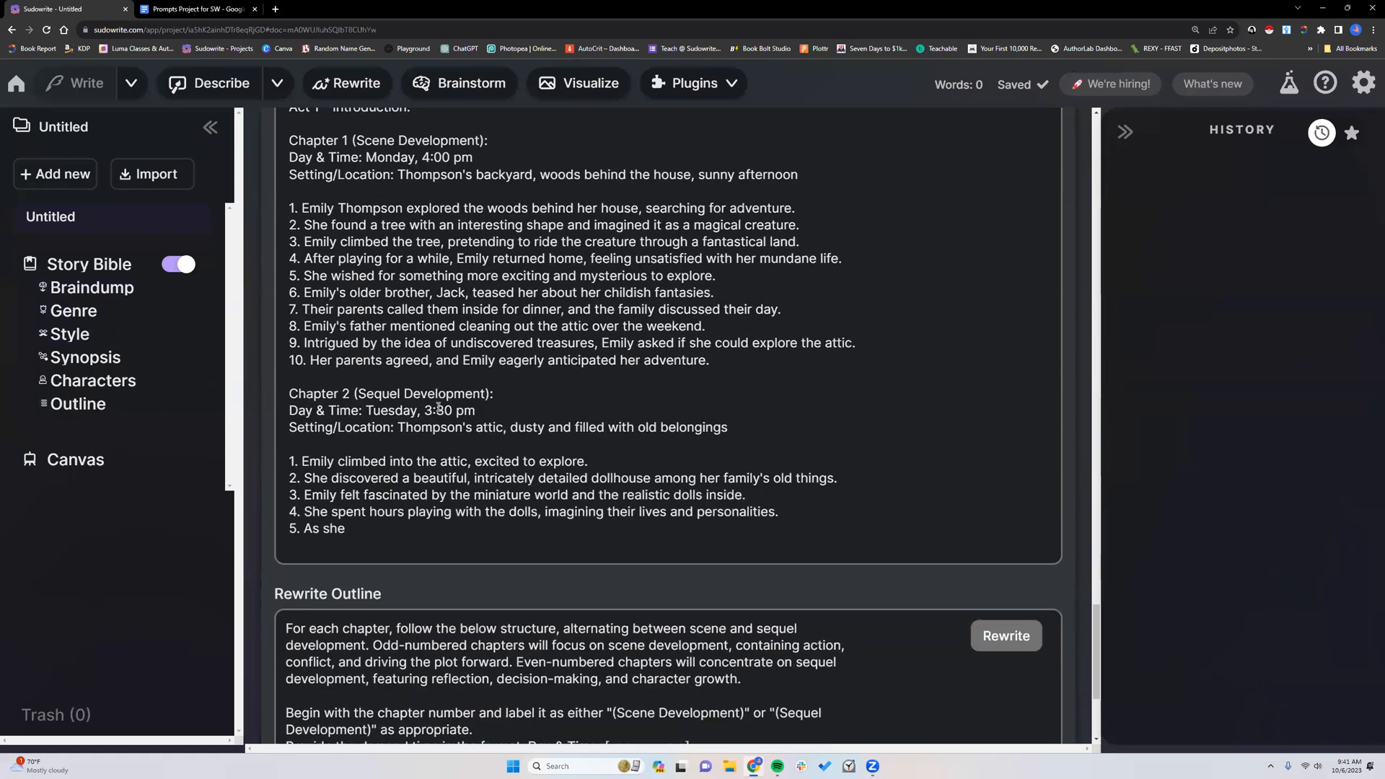
pyautogui.scroll(-2, 438, 407)
pyautogui.scroll(-2, 438, 407)
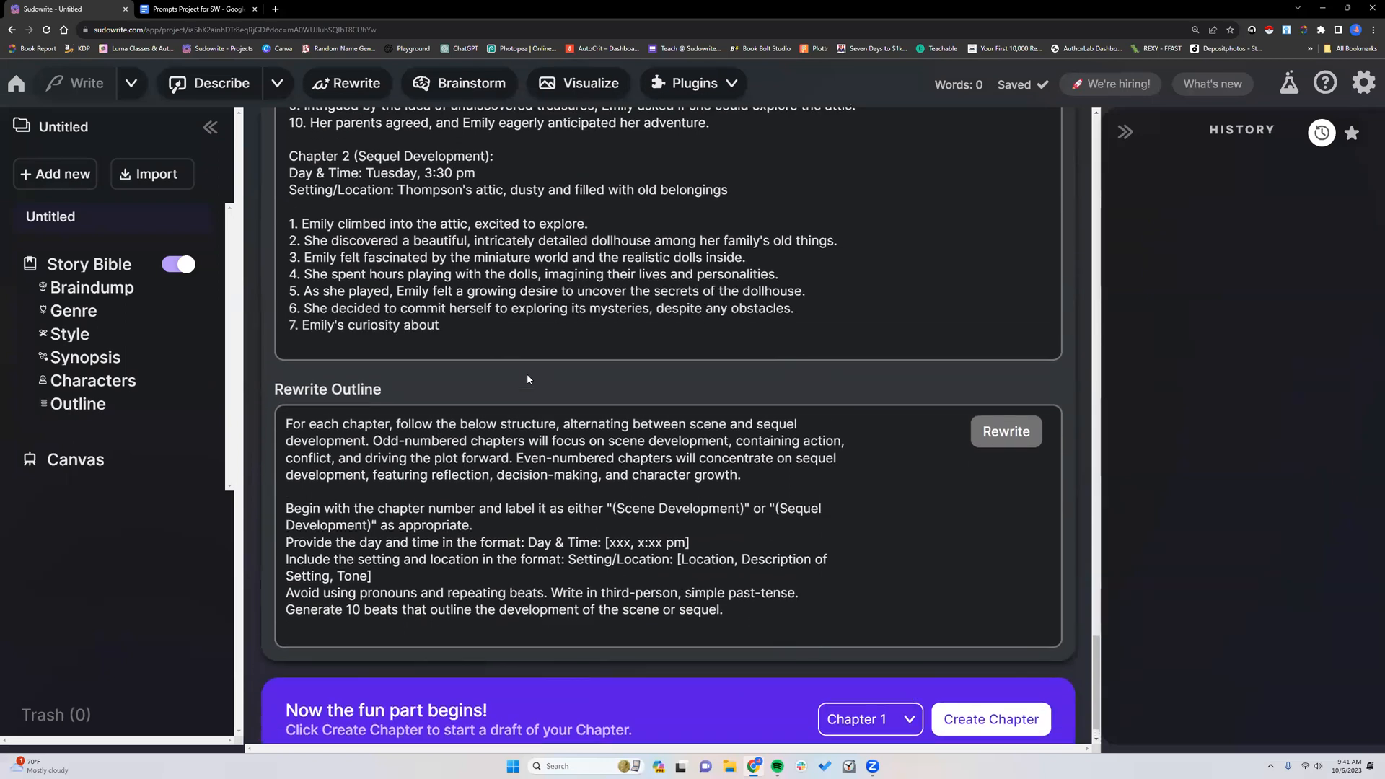
pyautogui.scroll(-1, 526, 373)
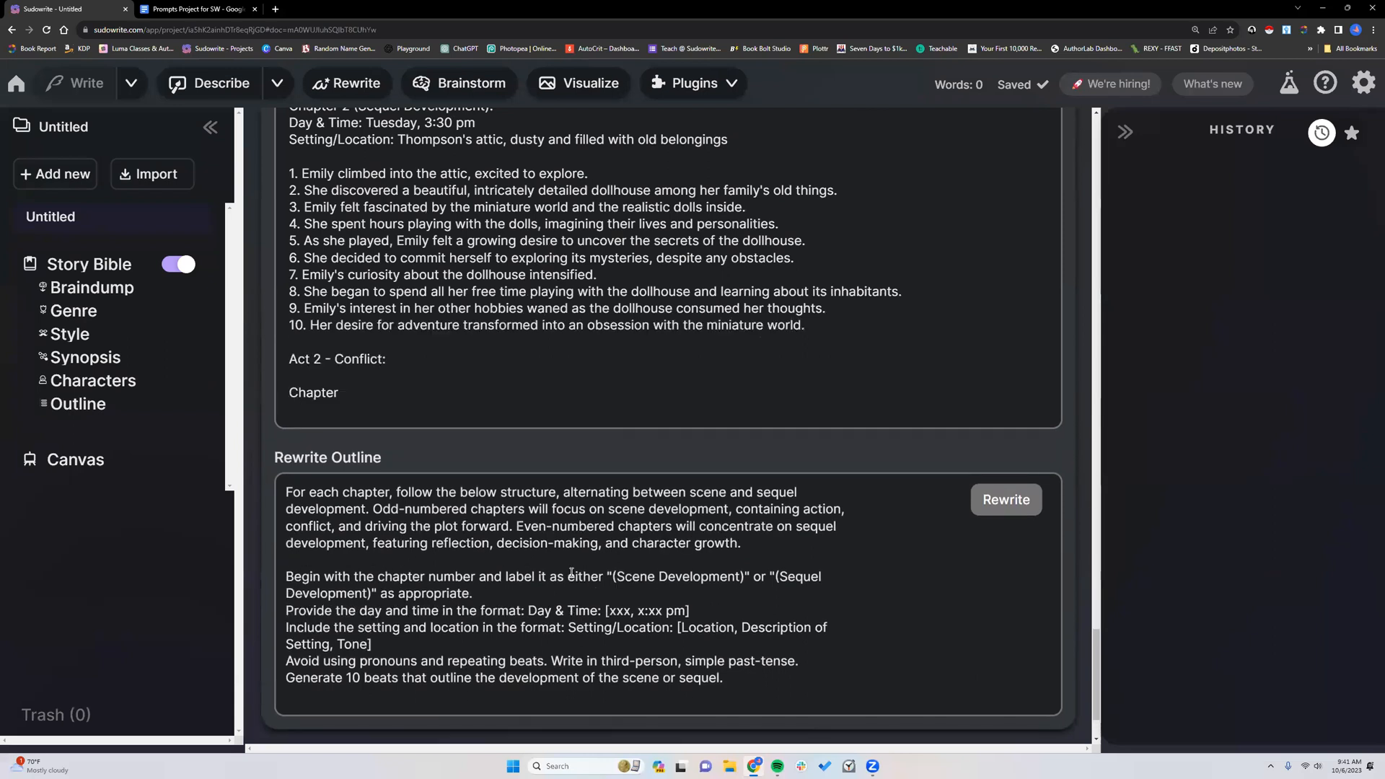
pyautogui.scroll(2, 573, 562)
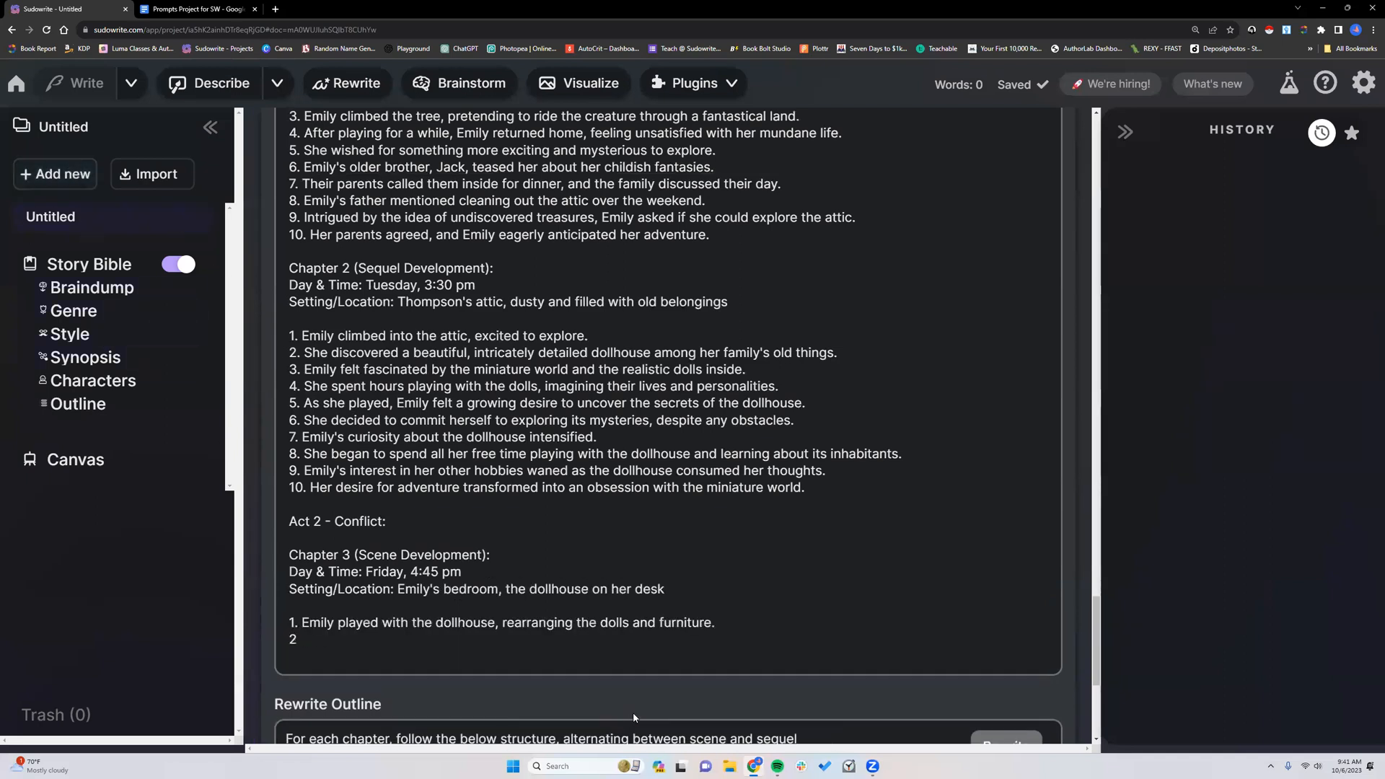
pyautogui.scroll(-4, 635, 723)
pyautogui.scroll(-1, 997, 673)
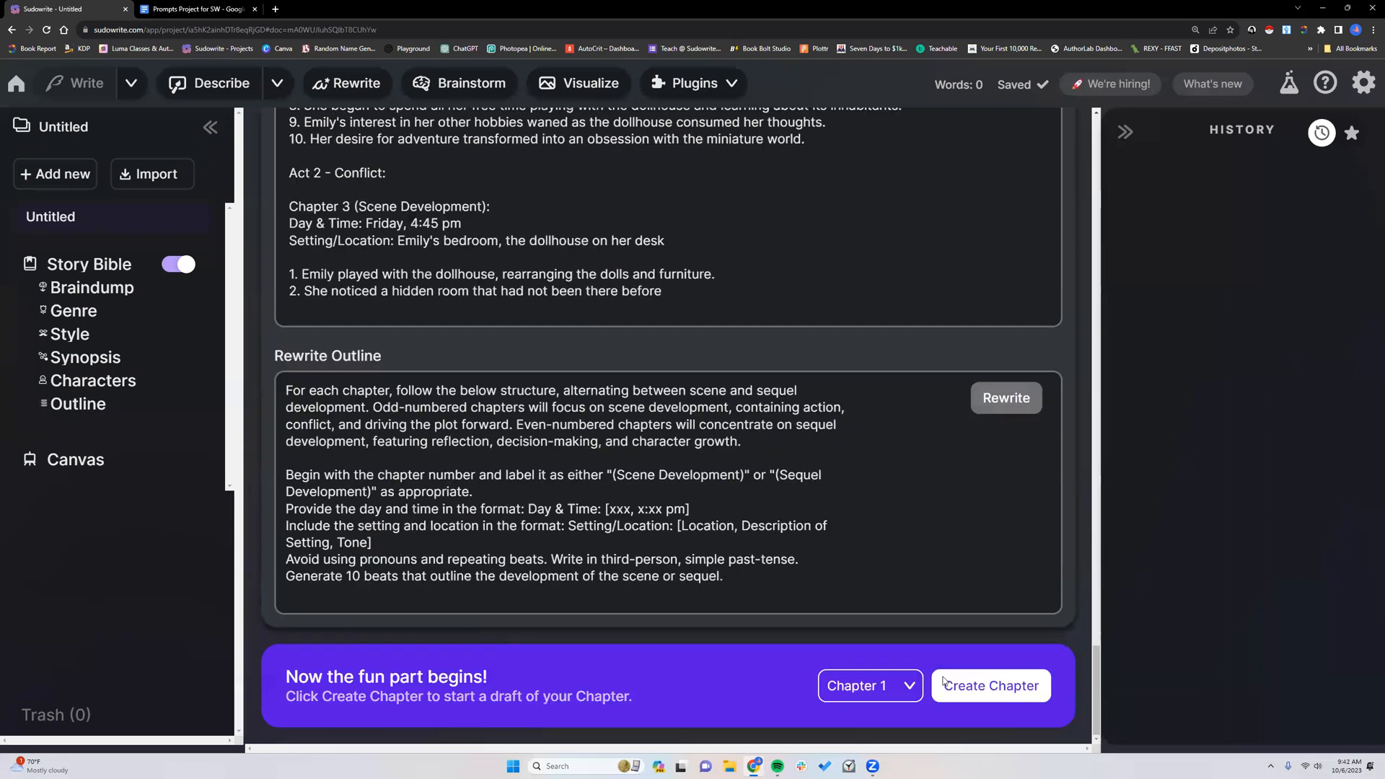
pyautogui.scroll(1, 516, 561)
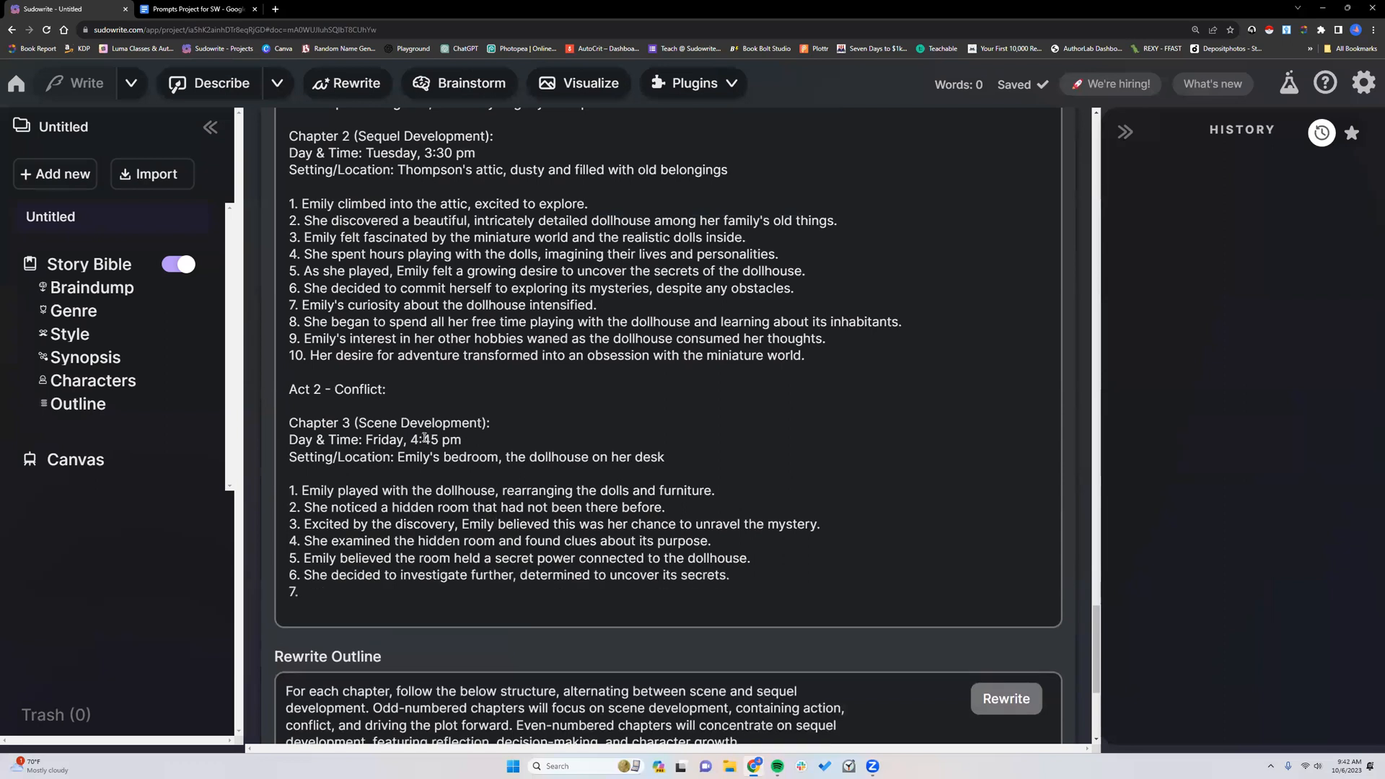
pyautogui.scroll(-5, 716, 649)
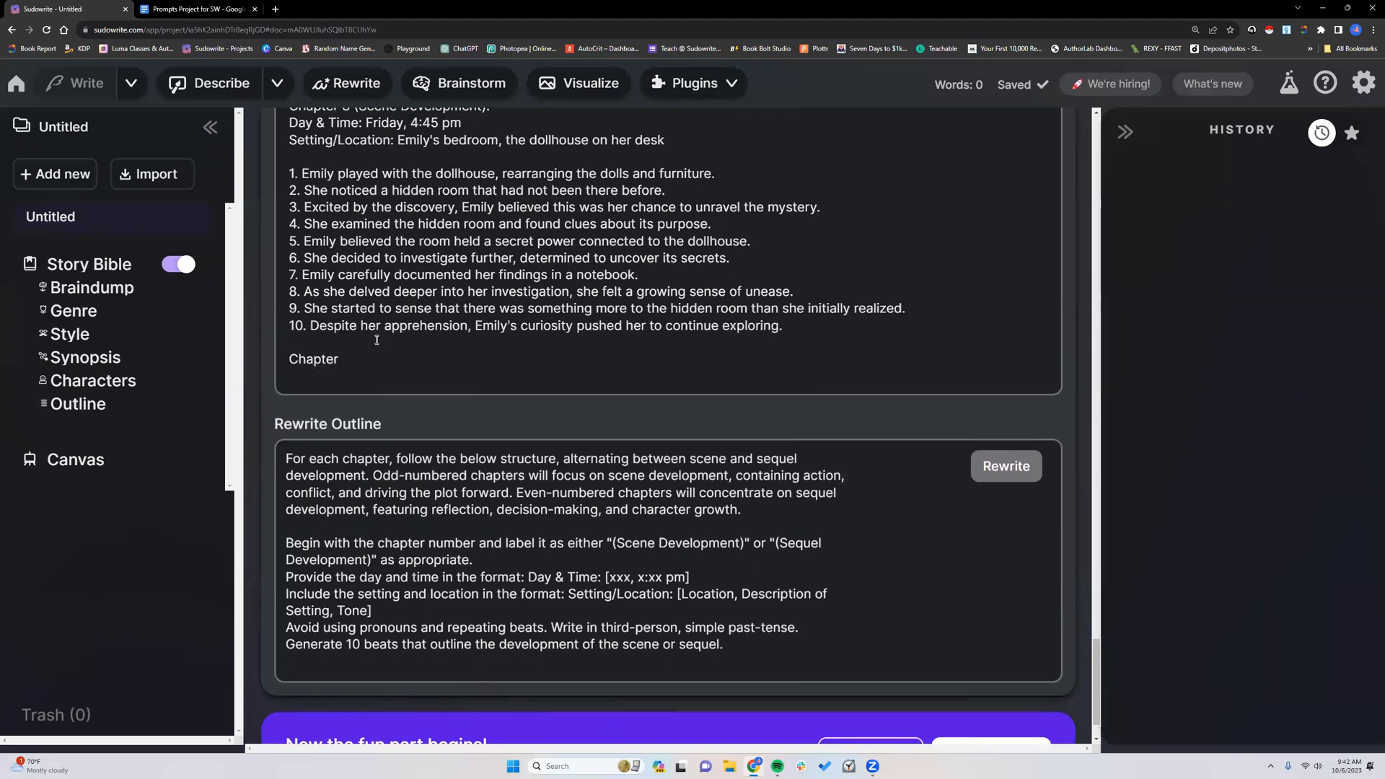
pyautogui.scroll(3, 295, 330)
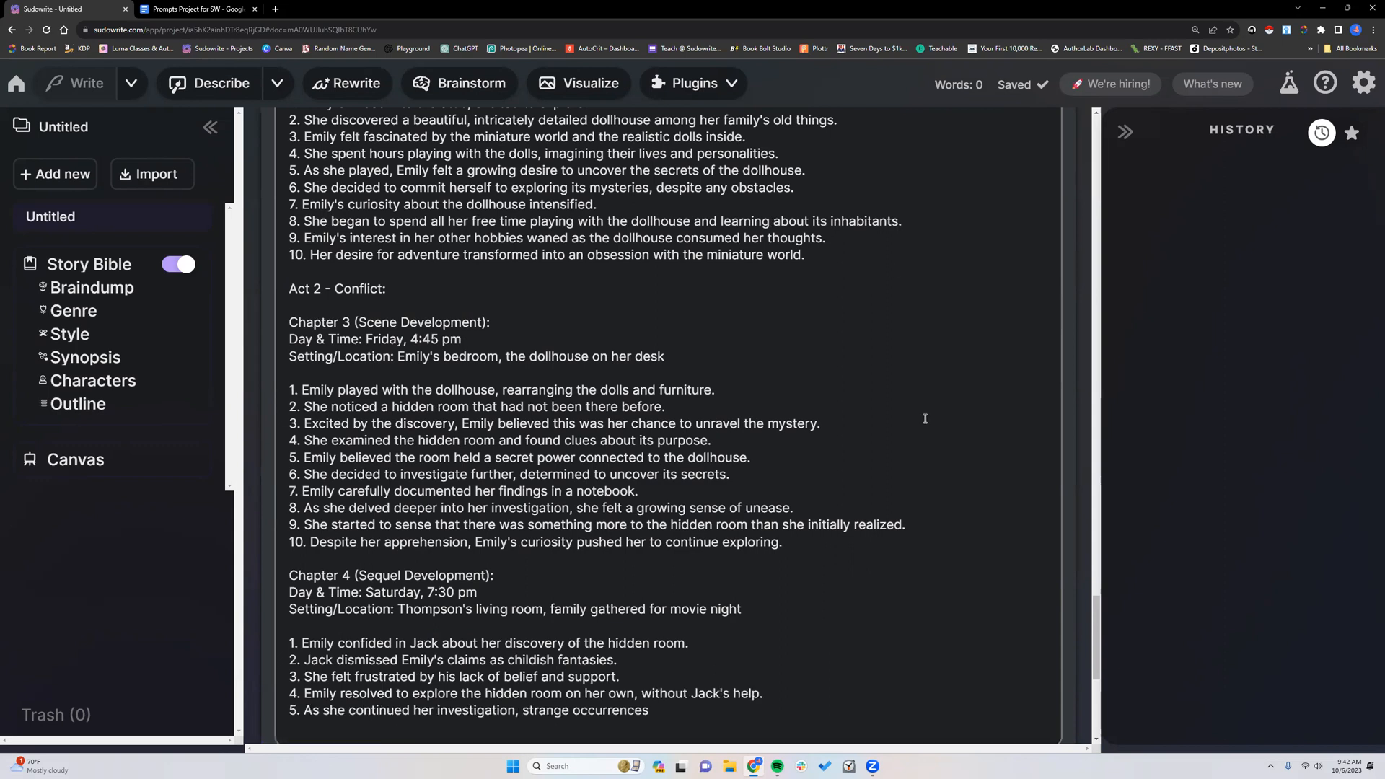
pyautogui.scroll(-2, 921, 415)
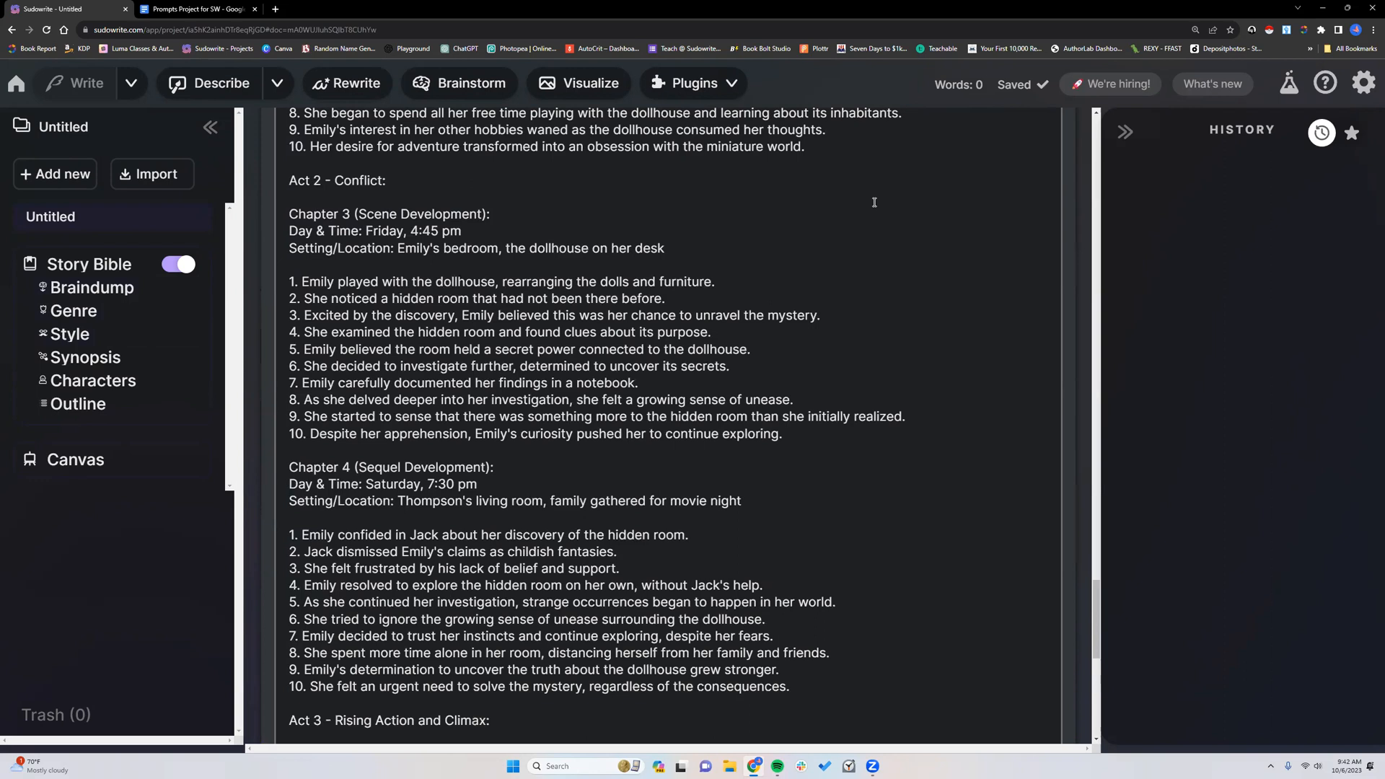
pyautogui.scroll(-8, 874, 202)
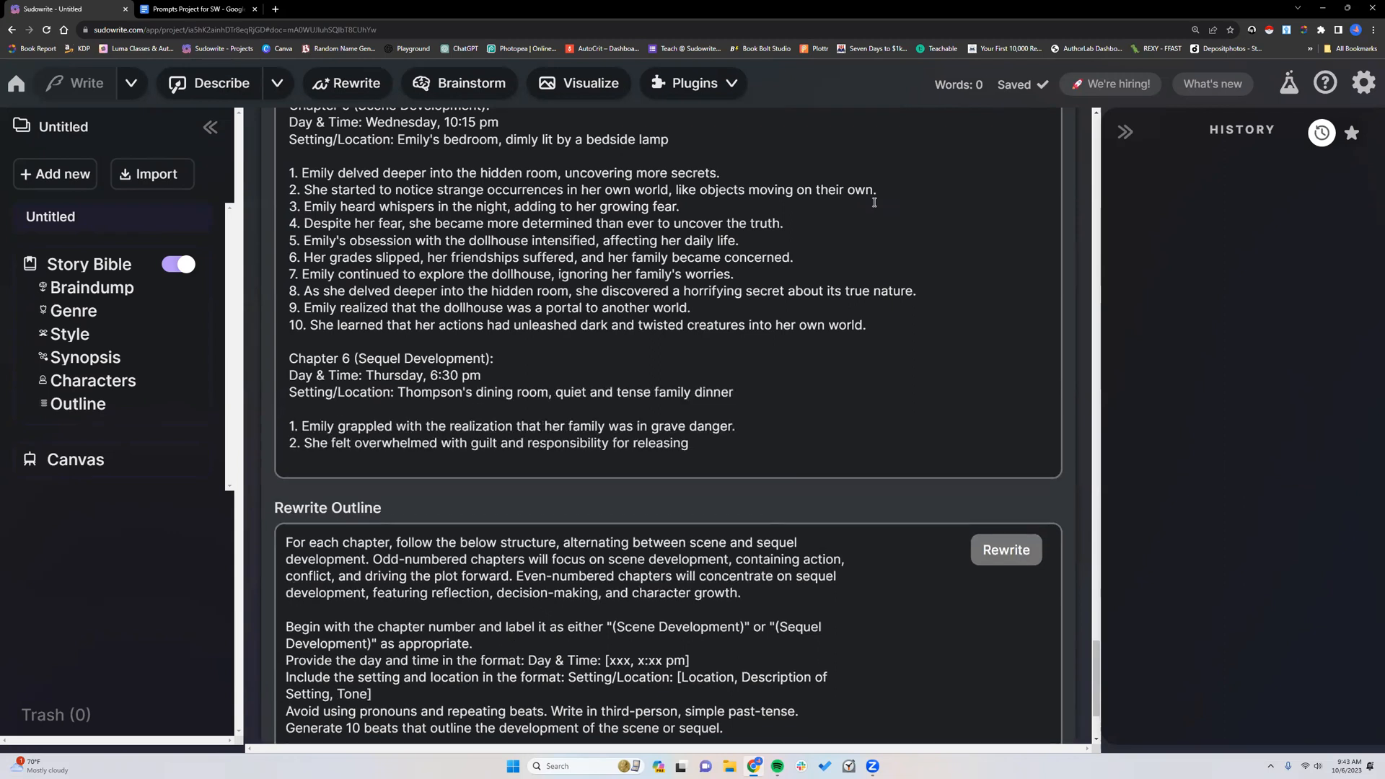
pyautogui.scroll(12, 744, 315)
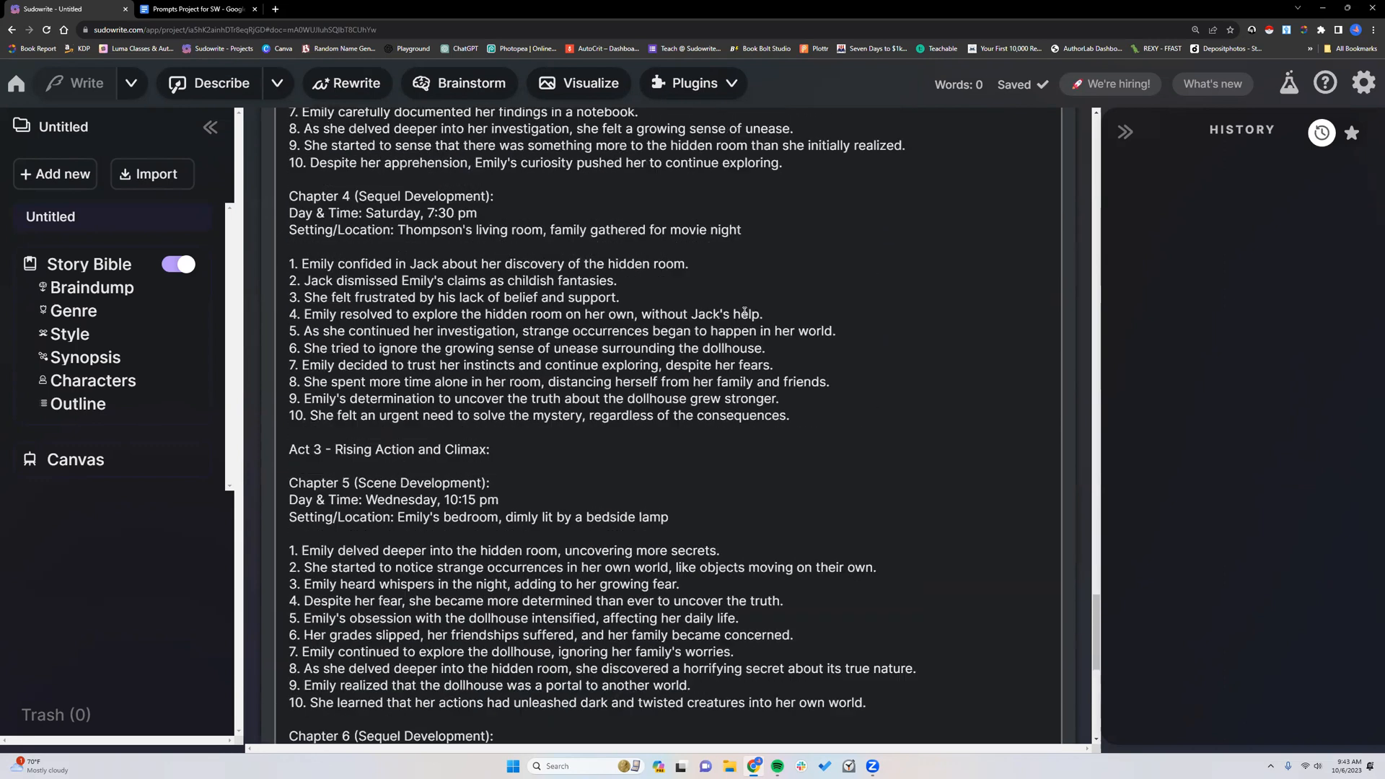
pyautogui.scroll(8, 743, 315)
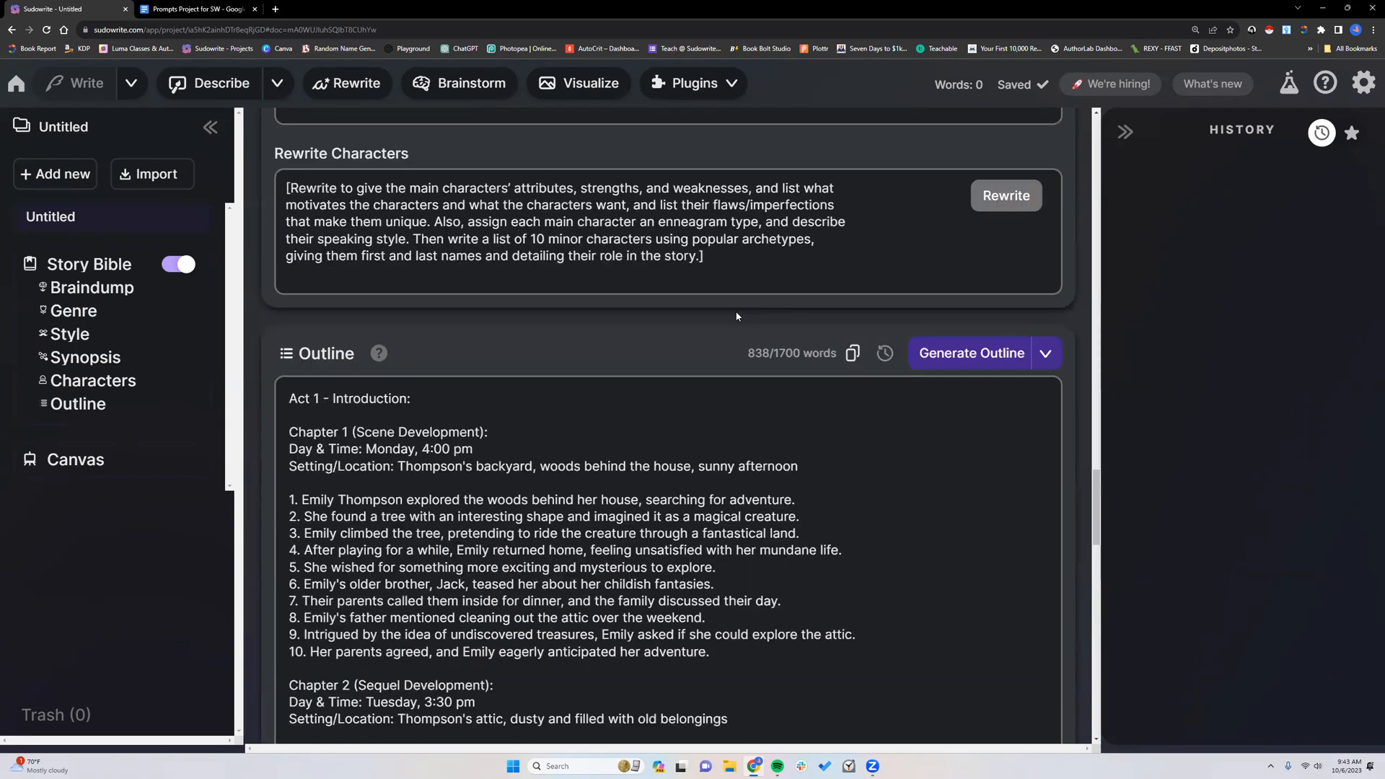
pyautogui.scroll(-9, 736, 312)
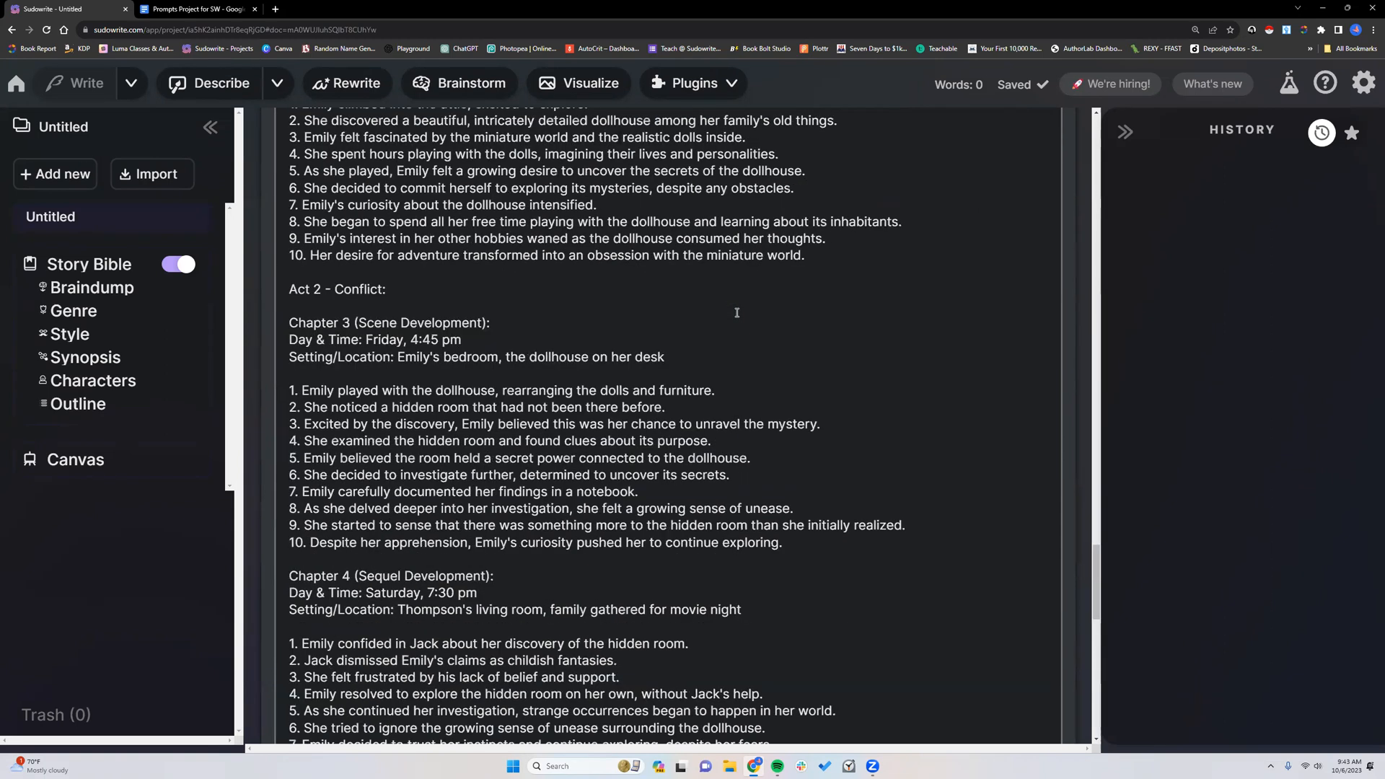
pyautogui.scroll(-10, 737, 312)
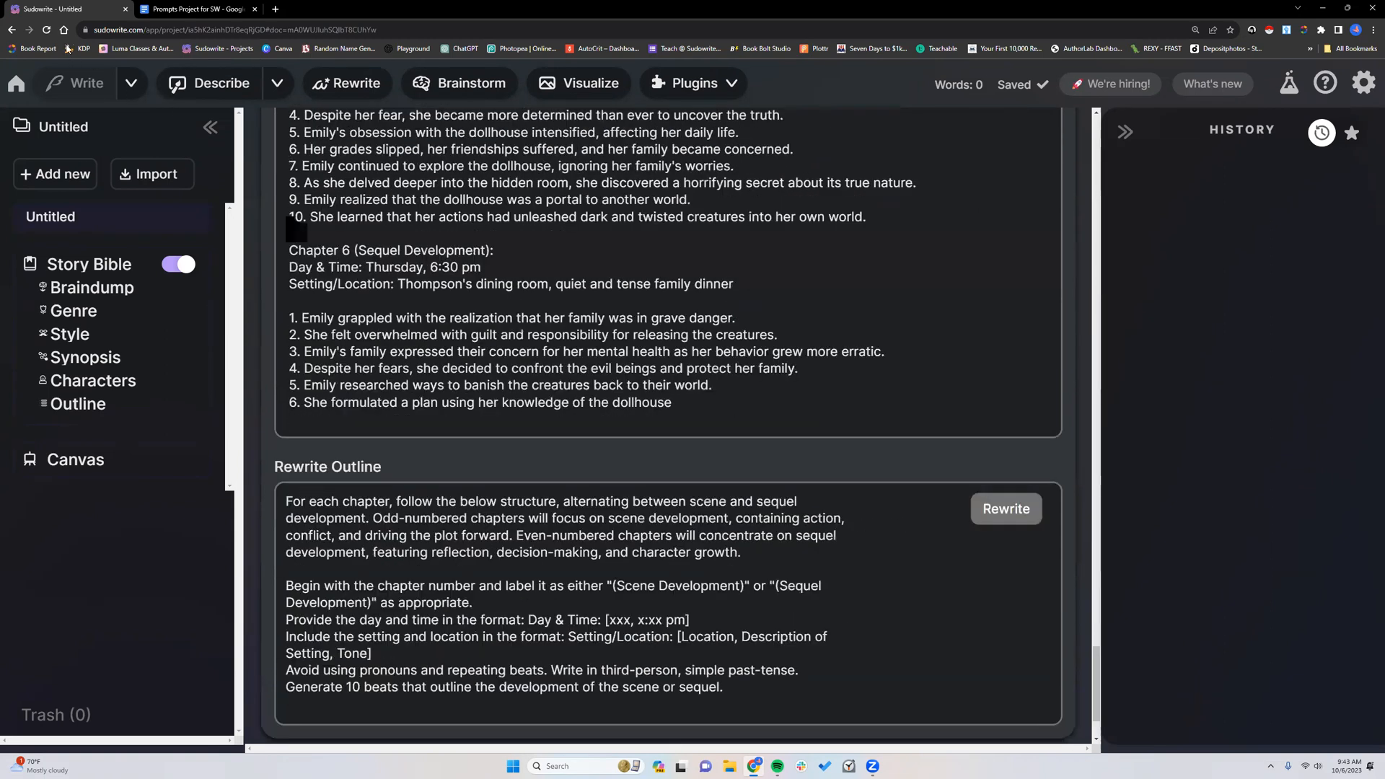
# - Reload the project page and go to the end of the Story Bible's outline
pyautogui.click(47, 30)
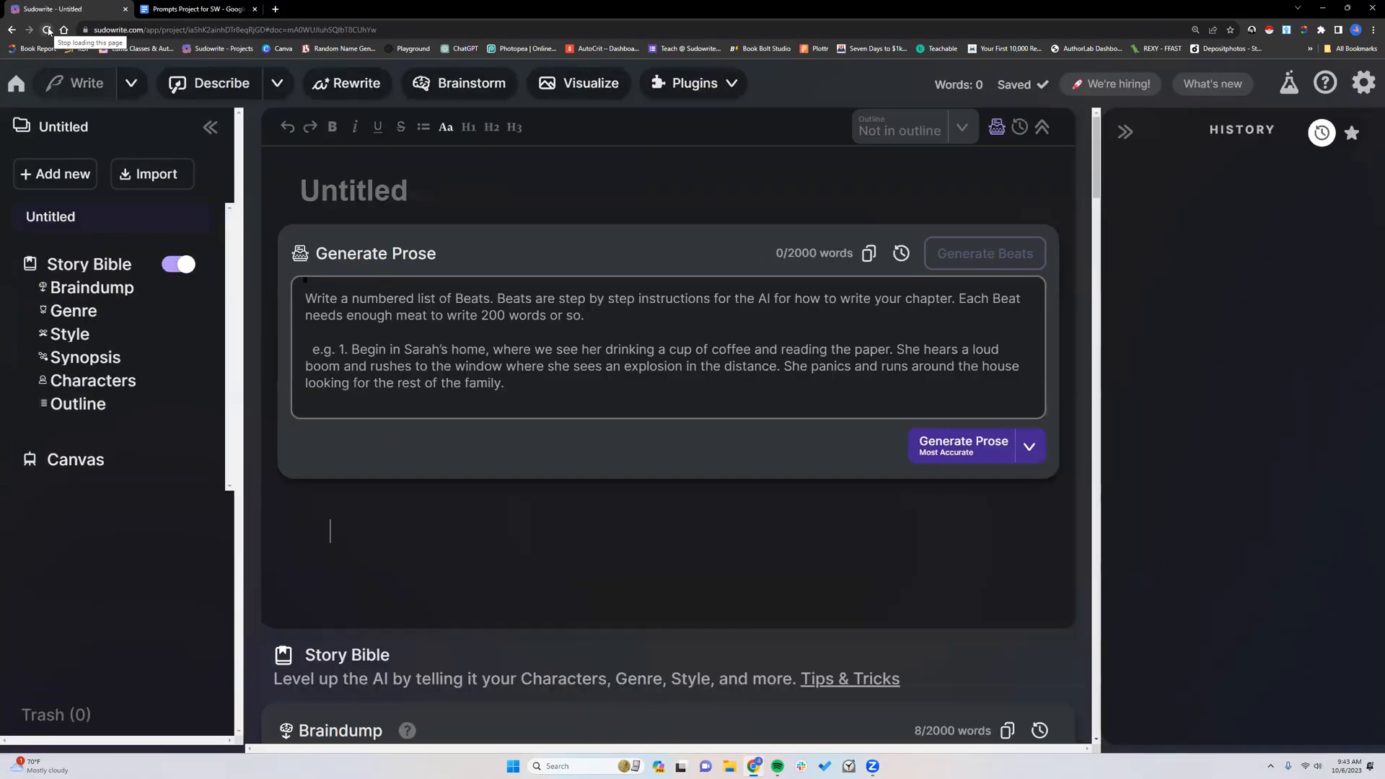
pyautogui.click(88, 404)
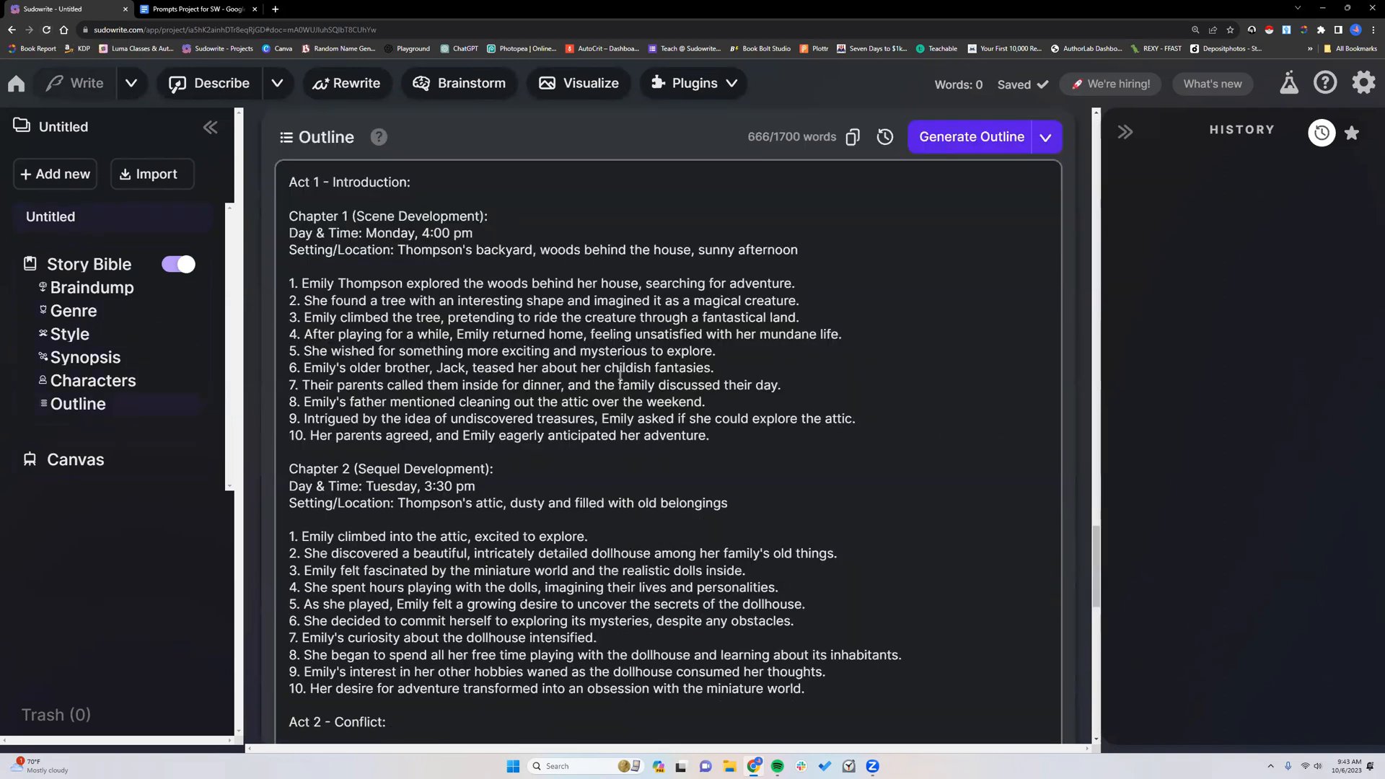
pyautogui.scroll(-4, 619, 375)
pyautogui.scroll(-10, 406, 288)
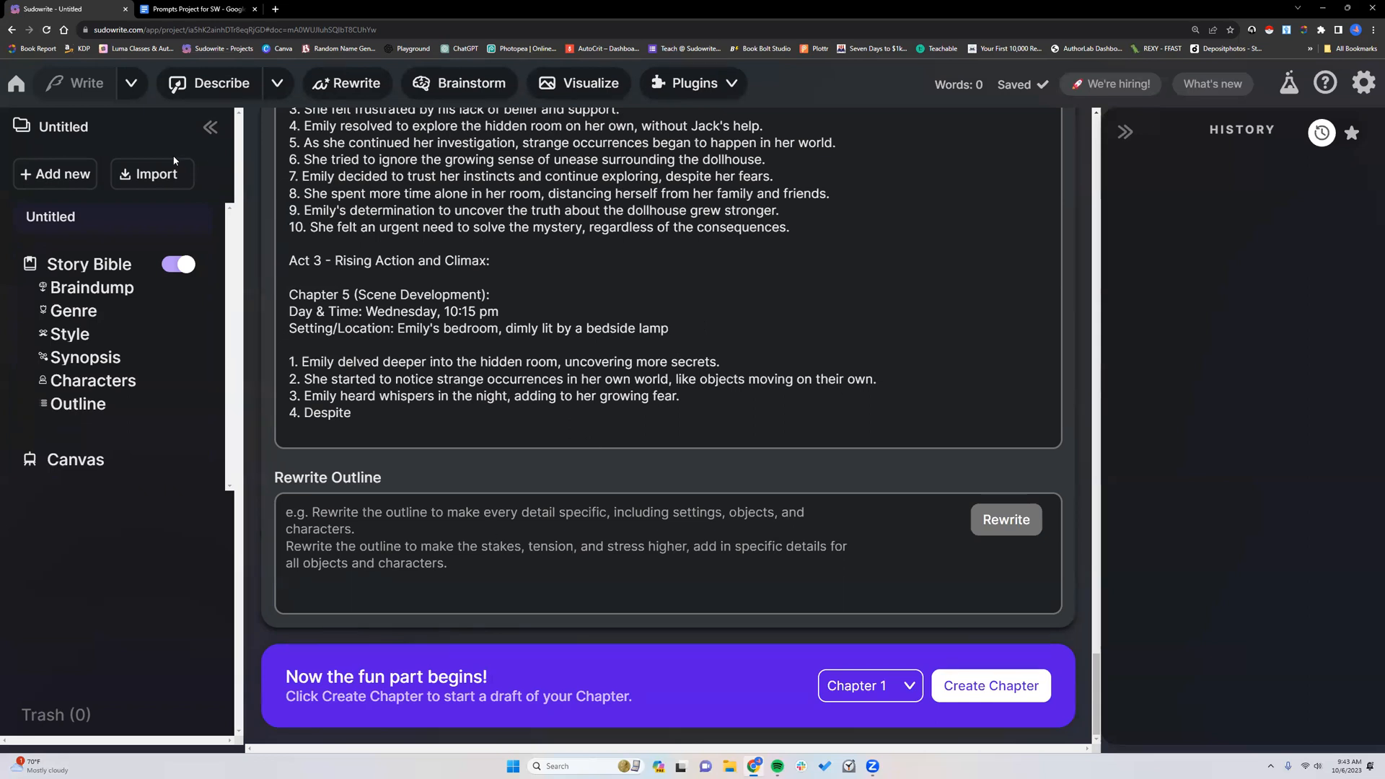
# - Create a Chapter 3 document from the outline and open it
pyautogui.click(72, 175)
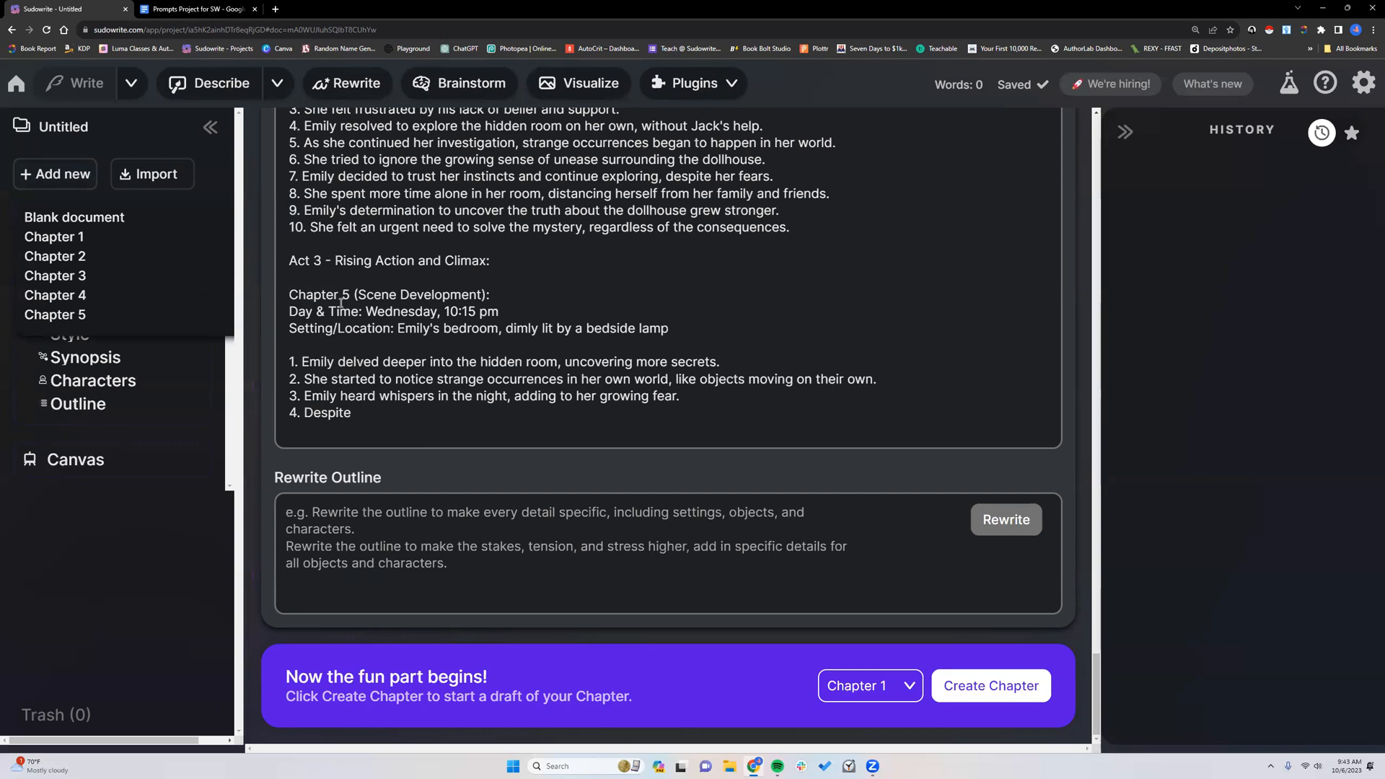
pyautogui.click(355, 260)
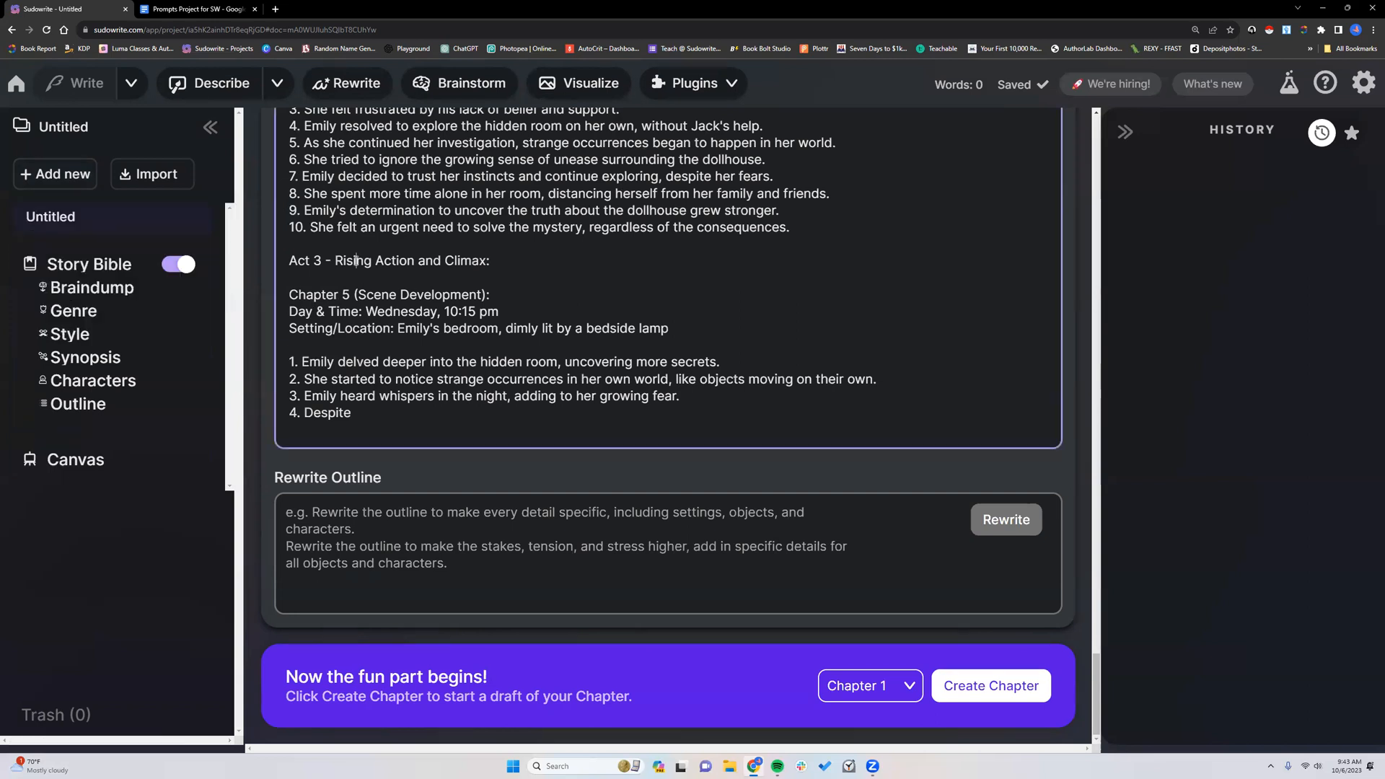
pyautogui.click(894, 682)
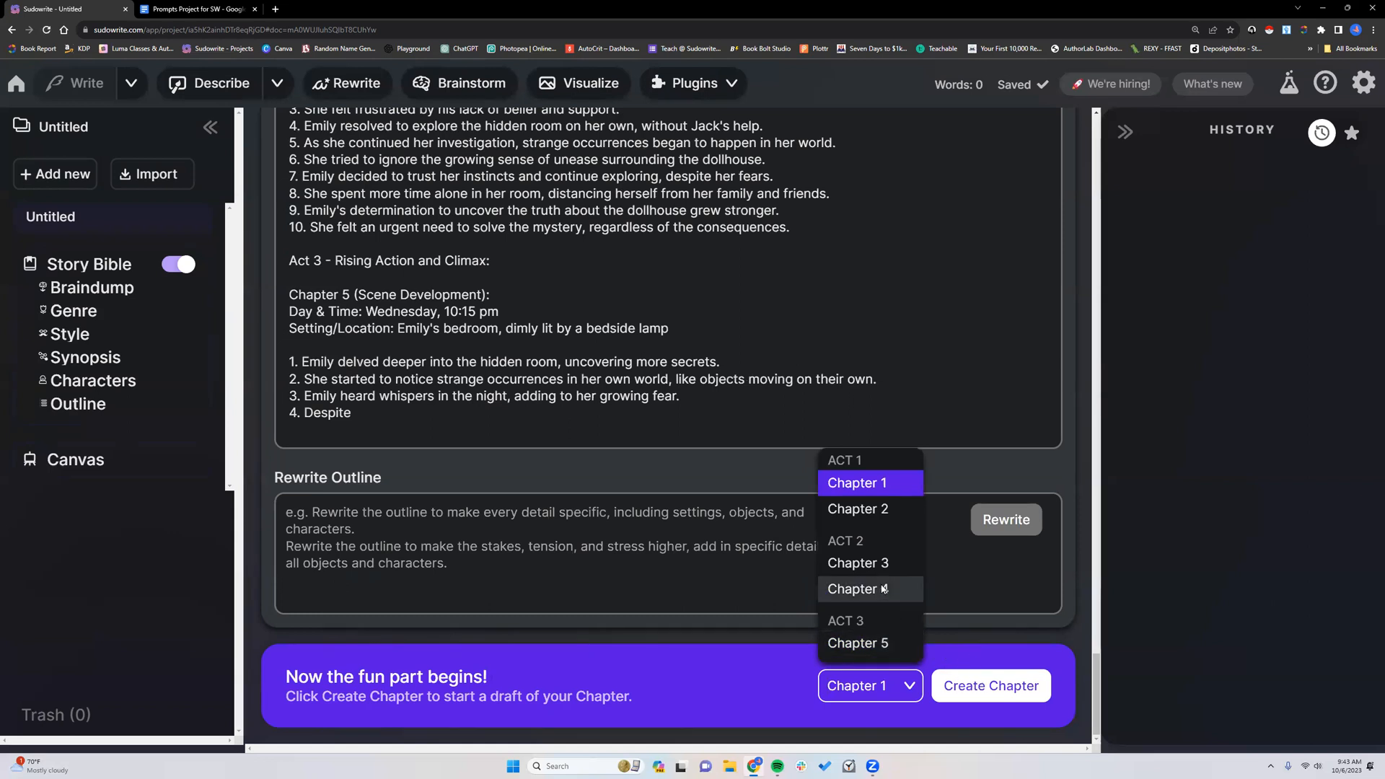
pyautogui.click(865, 563)
pyautogui.click(998, 682)
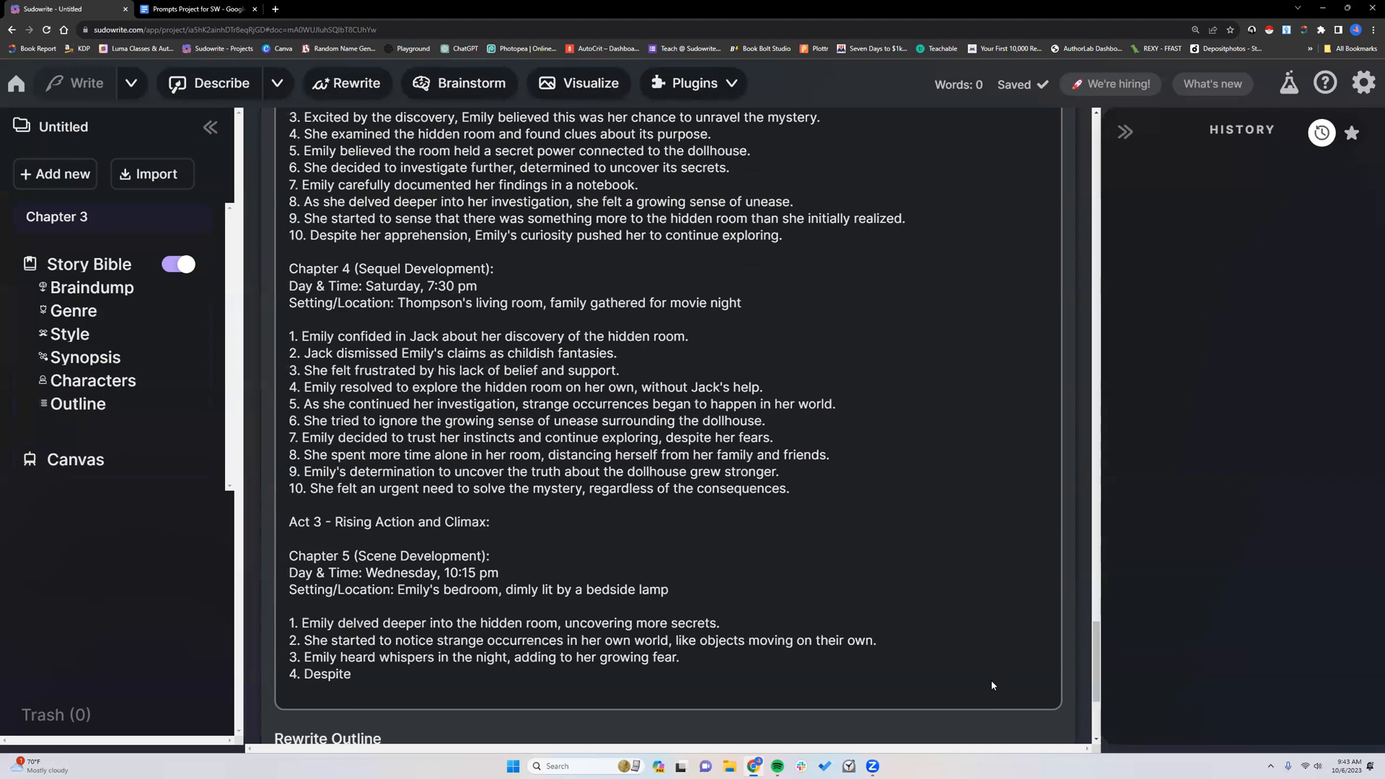
pyautogui.click(62, 217)
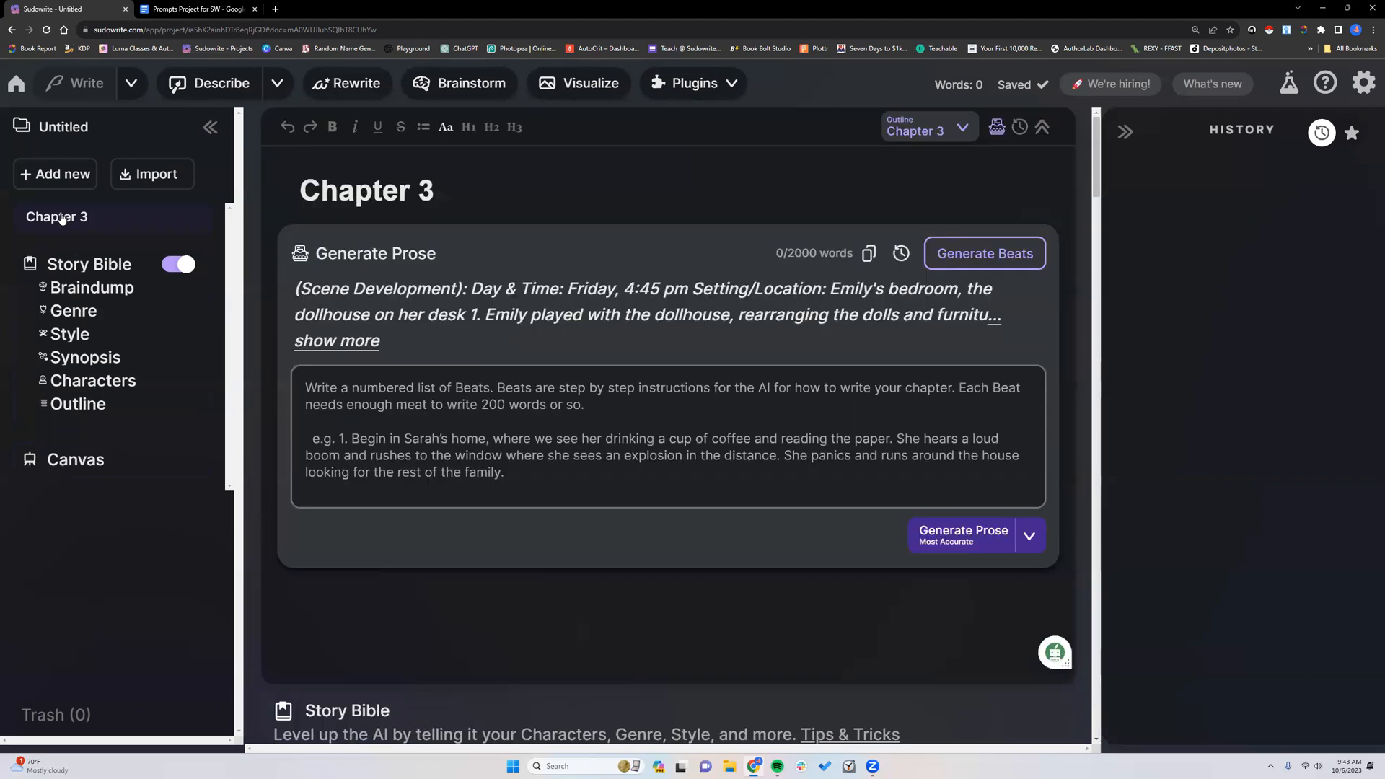
# - Add a Chapter 1 document from the outline and return to the Chapter 3 document
pyautogui.click(57, 175)
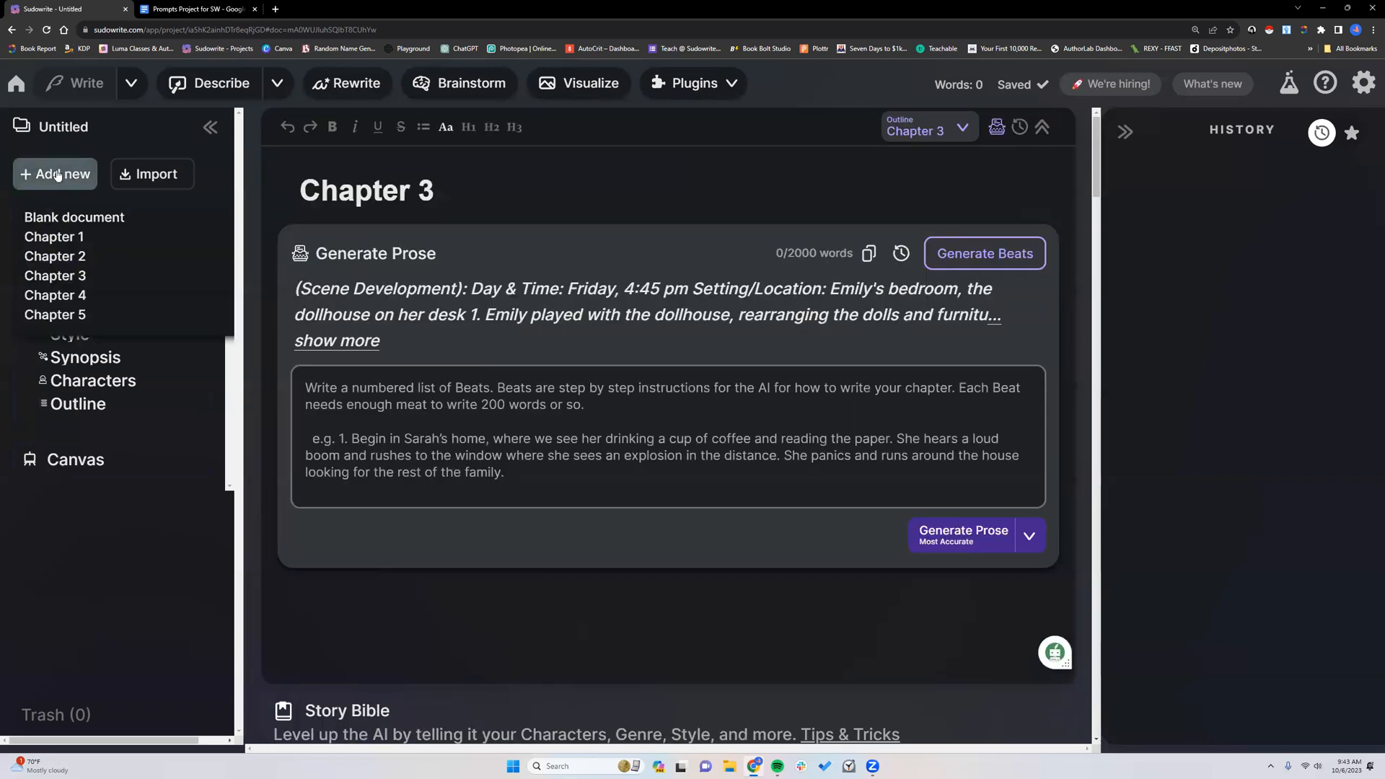
pyautogui.click(70, 239)
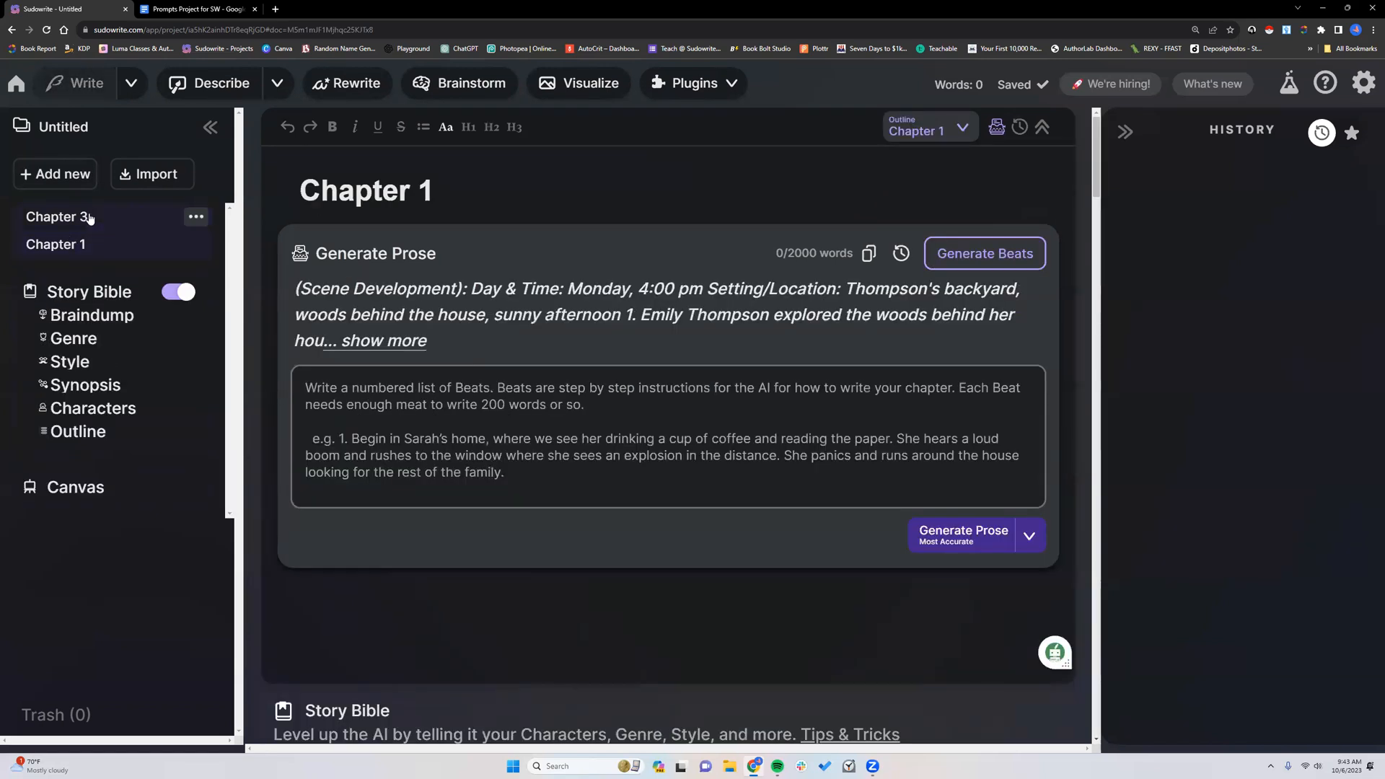
pyautogui.click(58, 216)
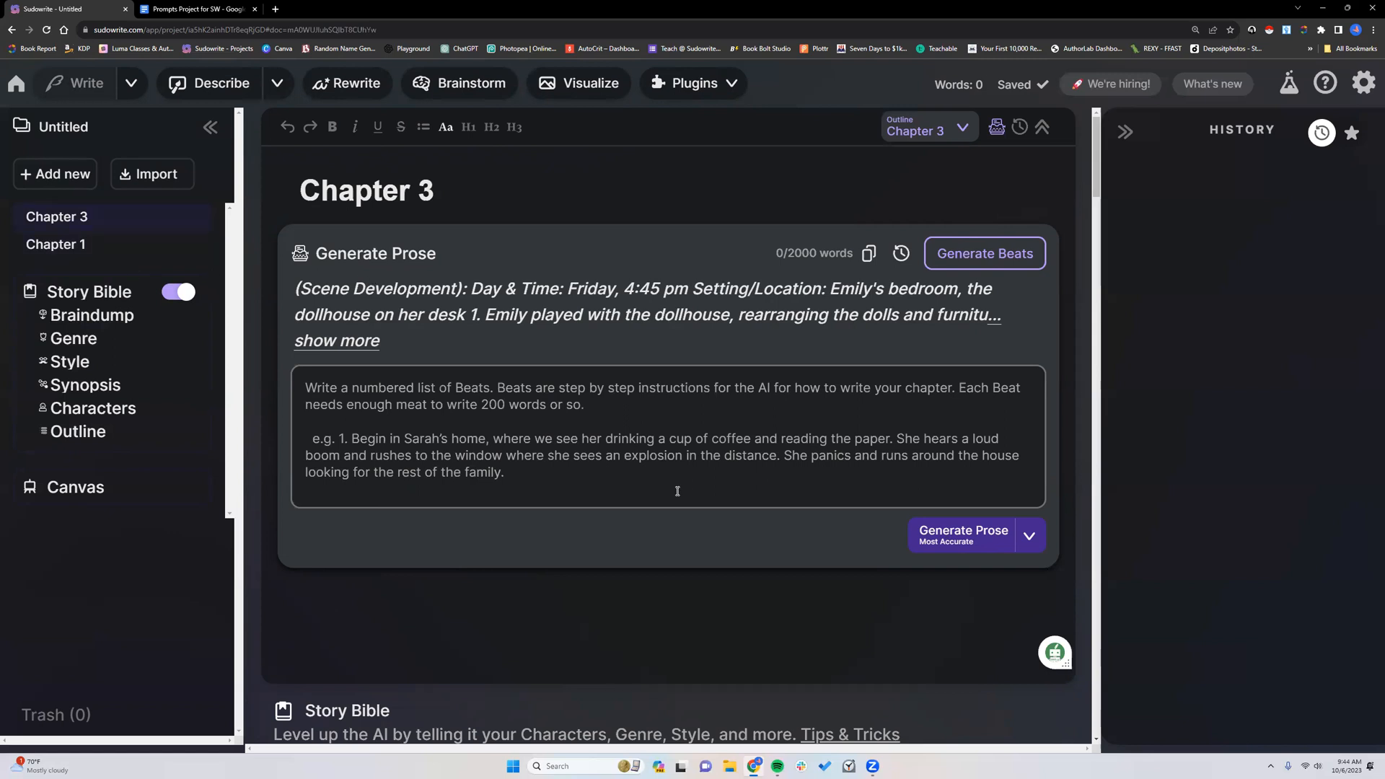
# - Rename the Chapter 3 document as "The Event"
pyautogui.scroll(-3, 675, 487)
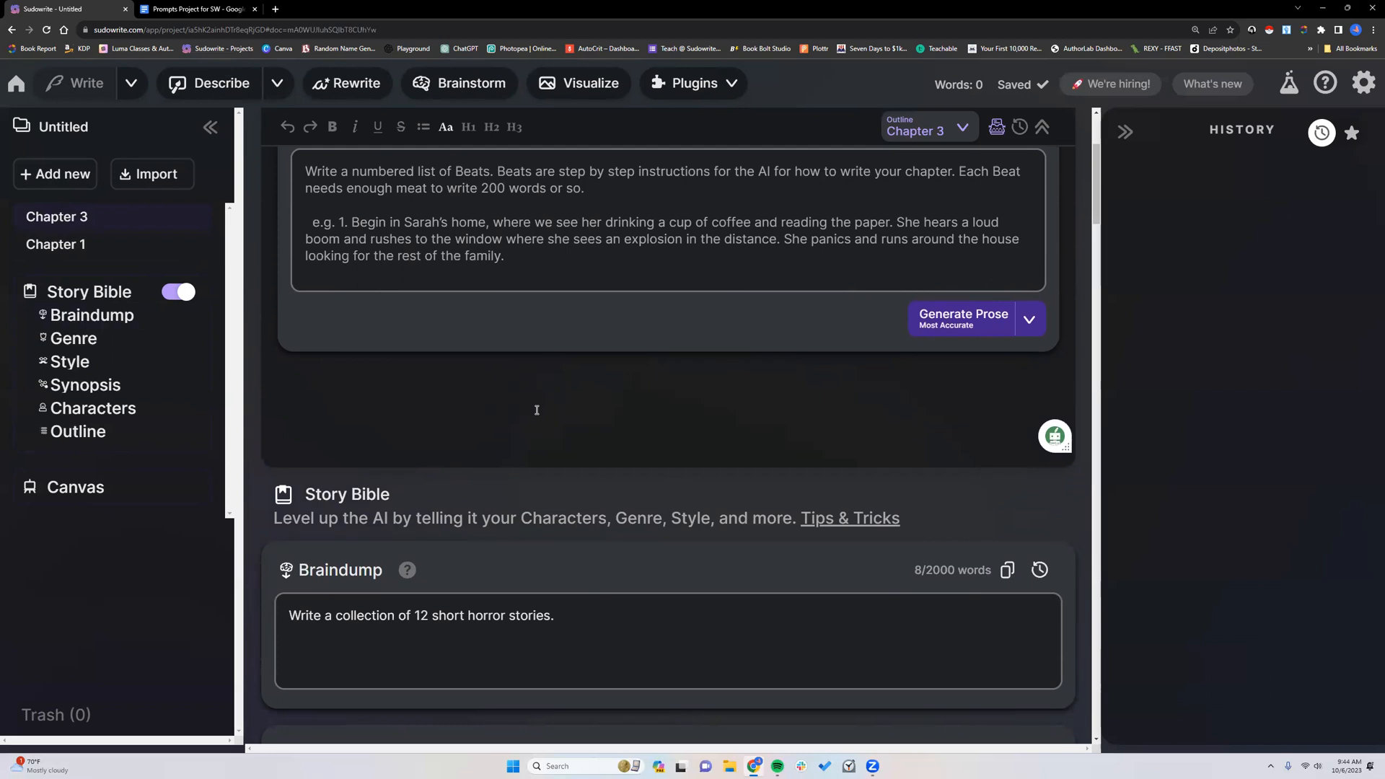
pyautogui.scroll(3, 442, 327)
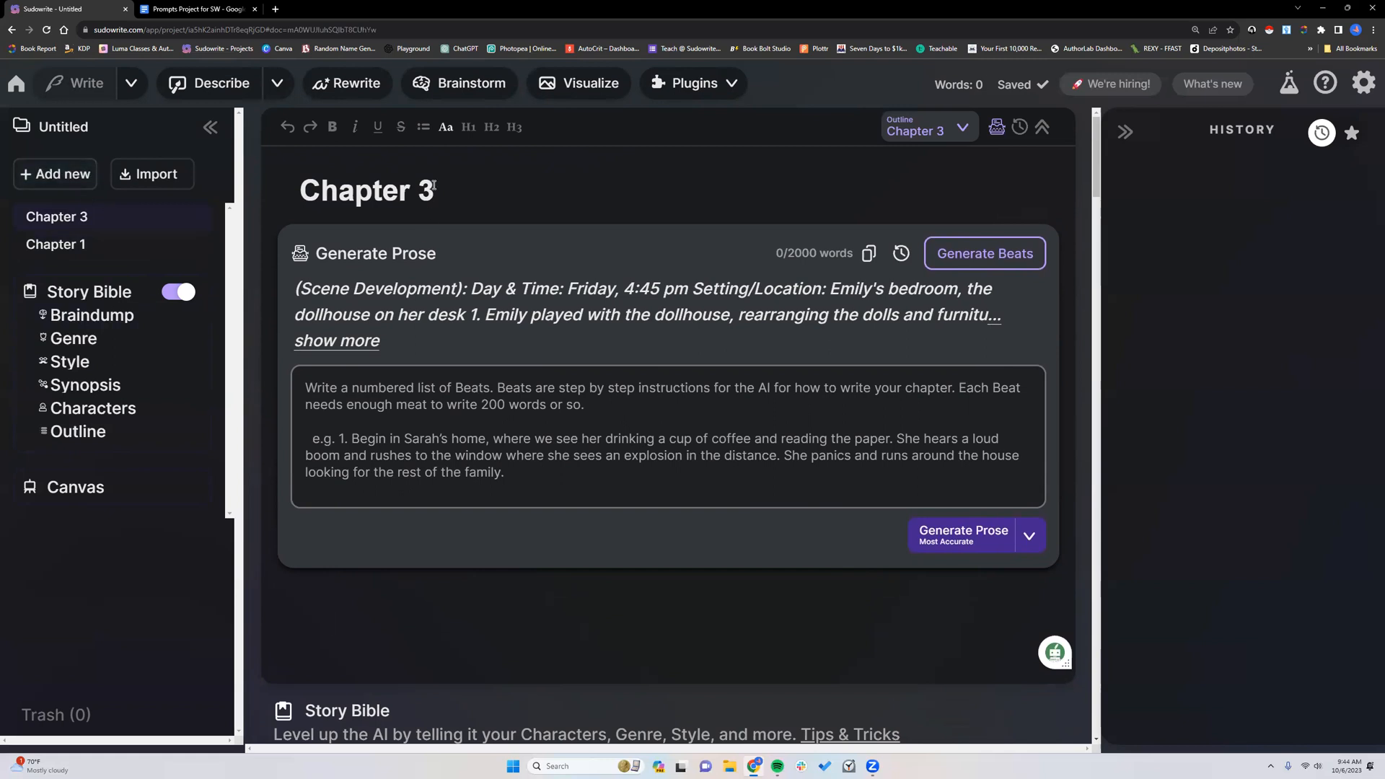
pyautogui.moveTo(434, 186); pyautogui.dragTo(302, 202)
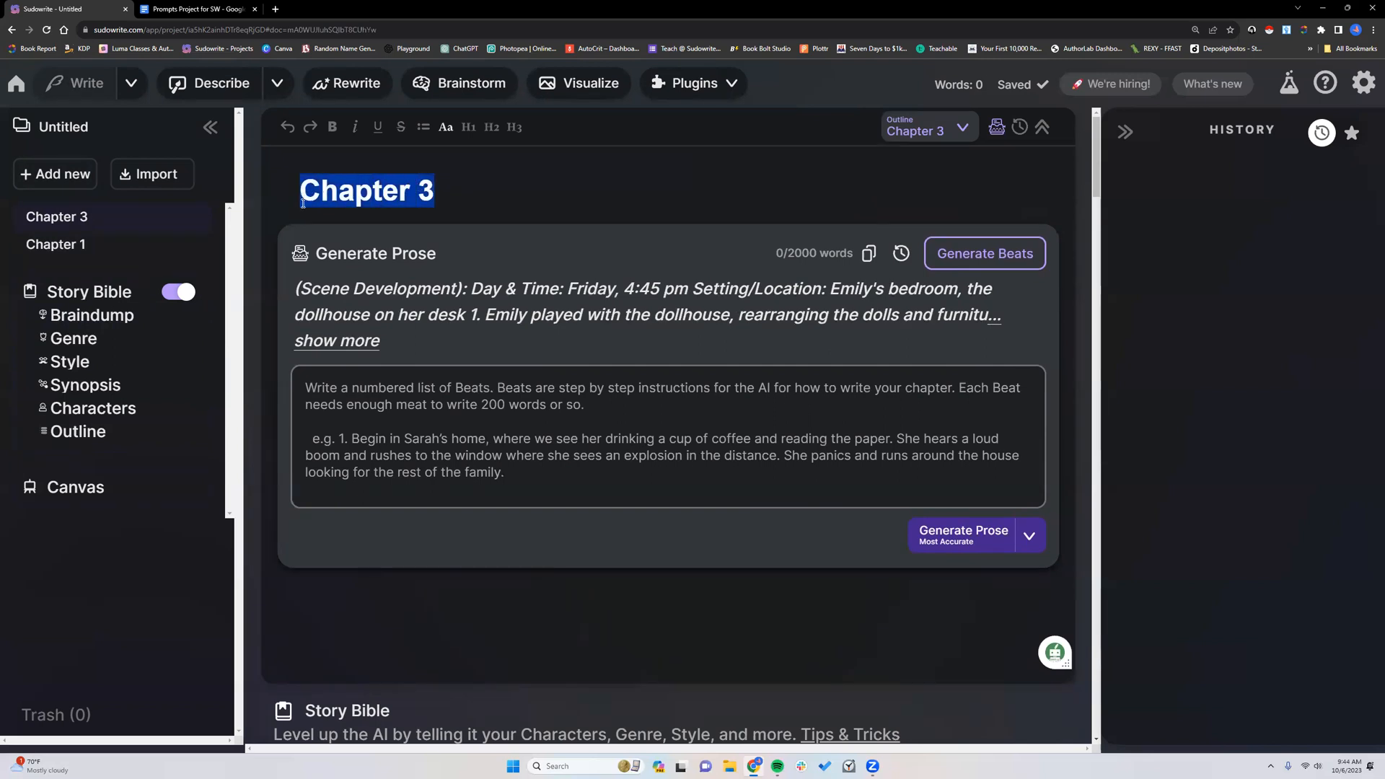
pyautogui.write('The E')
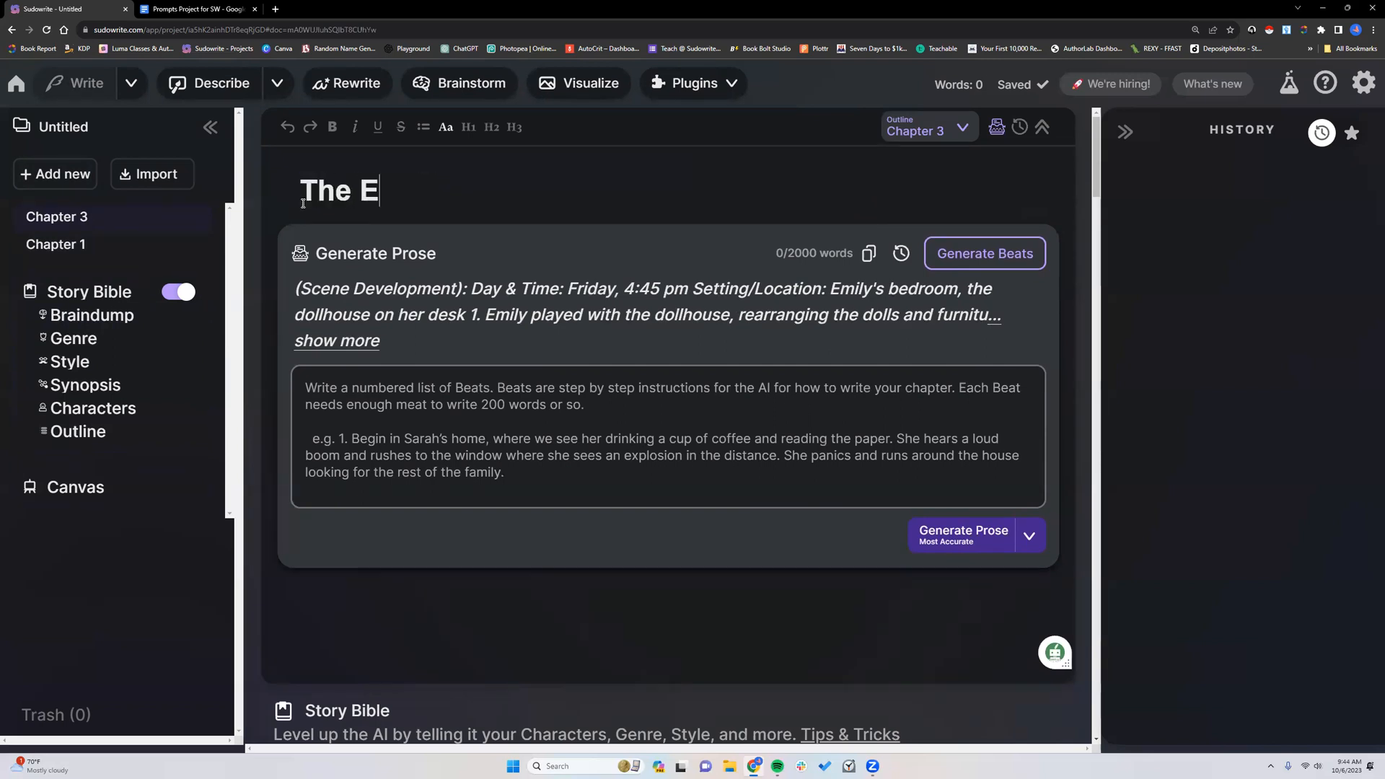
pyautogui.write('vent')
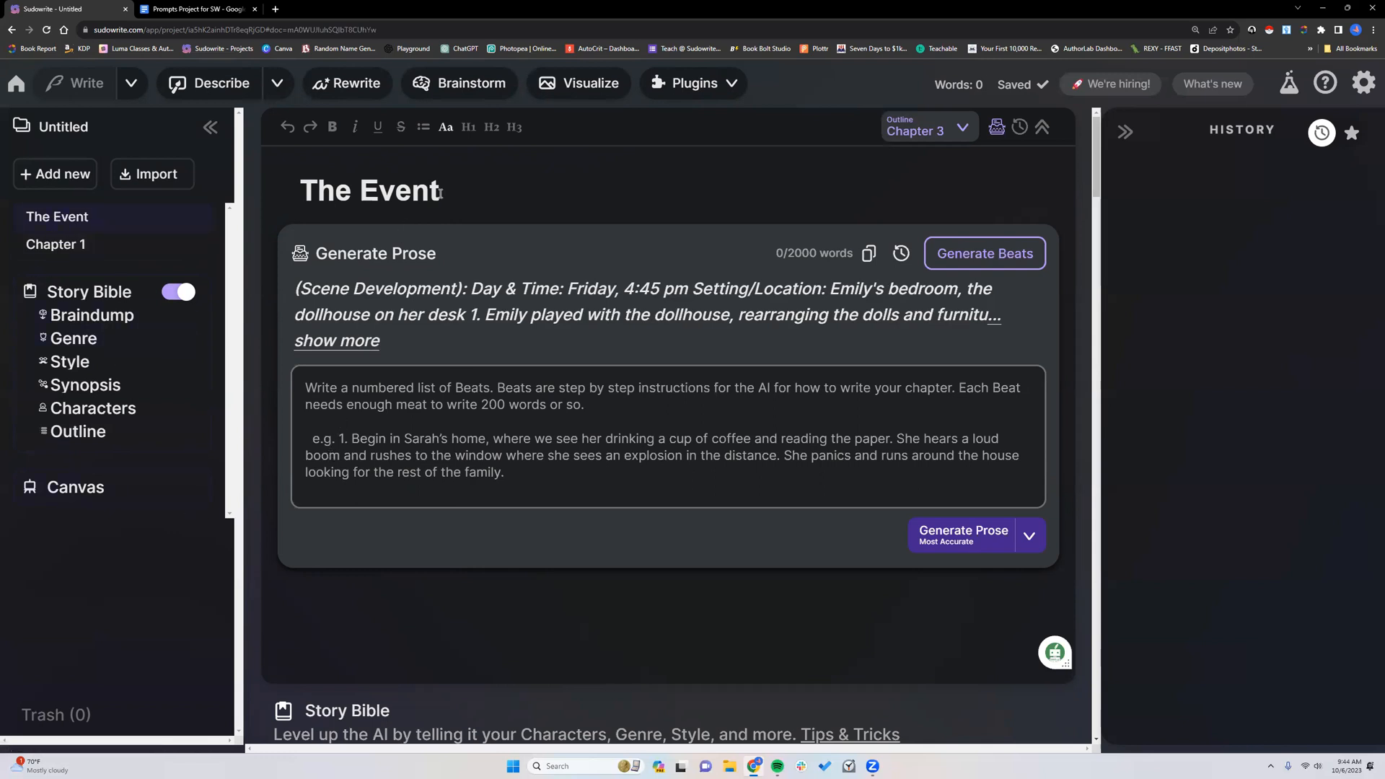
# - Rename the open document as "Chapter 3", trying out the suffix "BP" and removing it again
pyautogui.moveTo(443, 188); pyautogui.dragTo(301, 186)
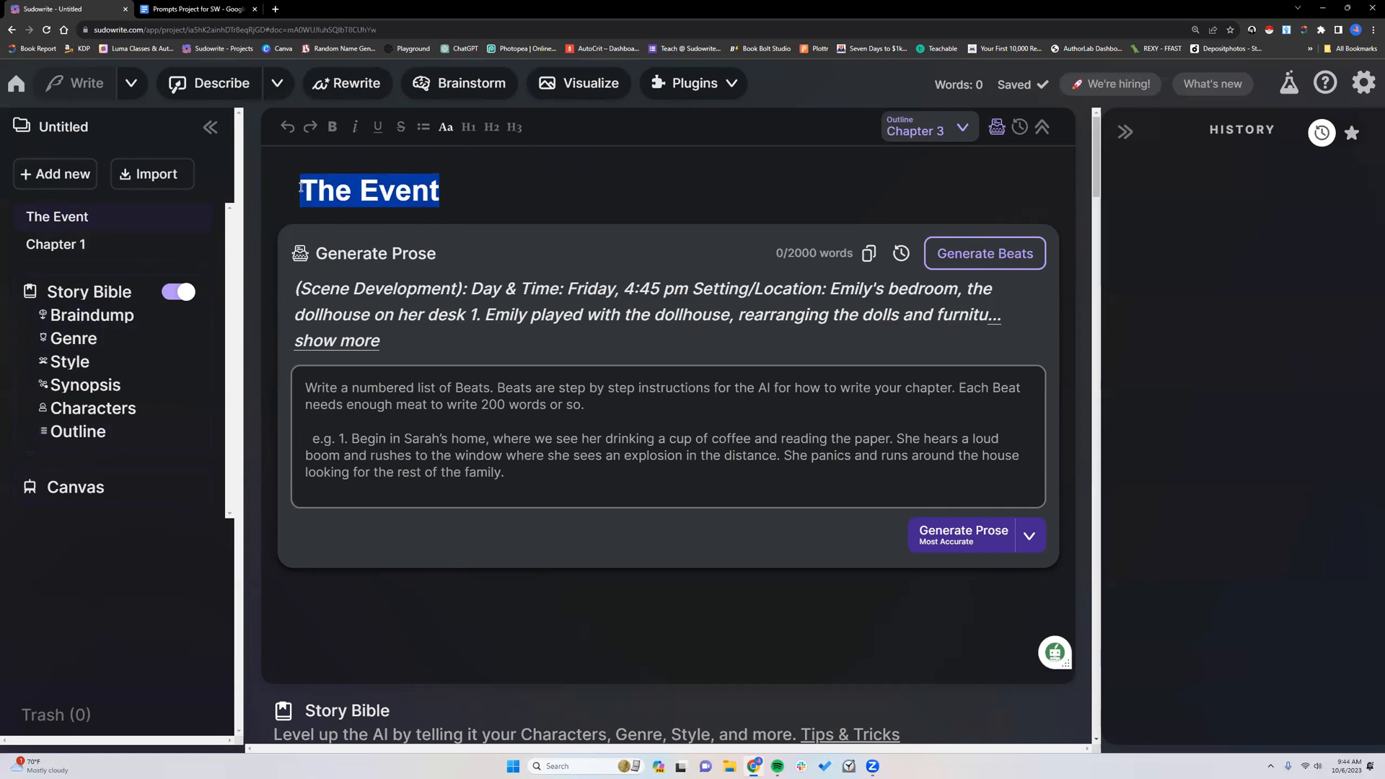
pyautogui.write('Chat')
pyautogui.press('BackSpace')
pyautogui.write('pter 3')
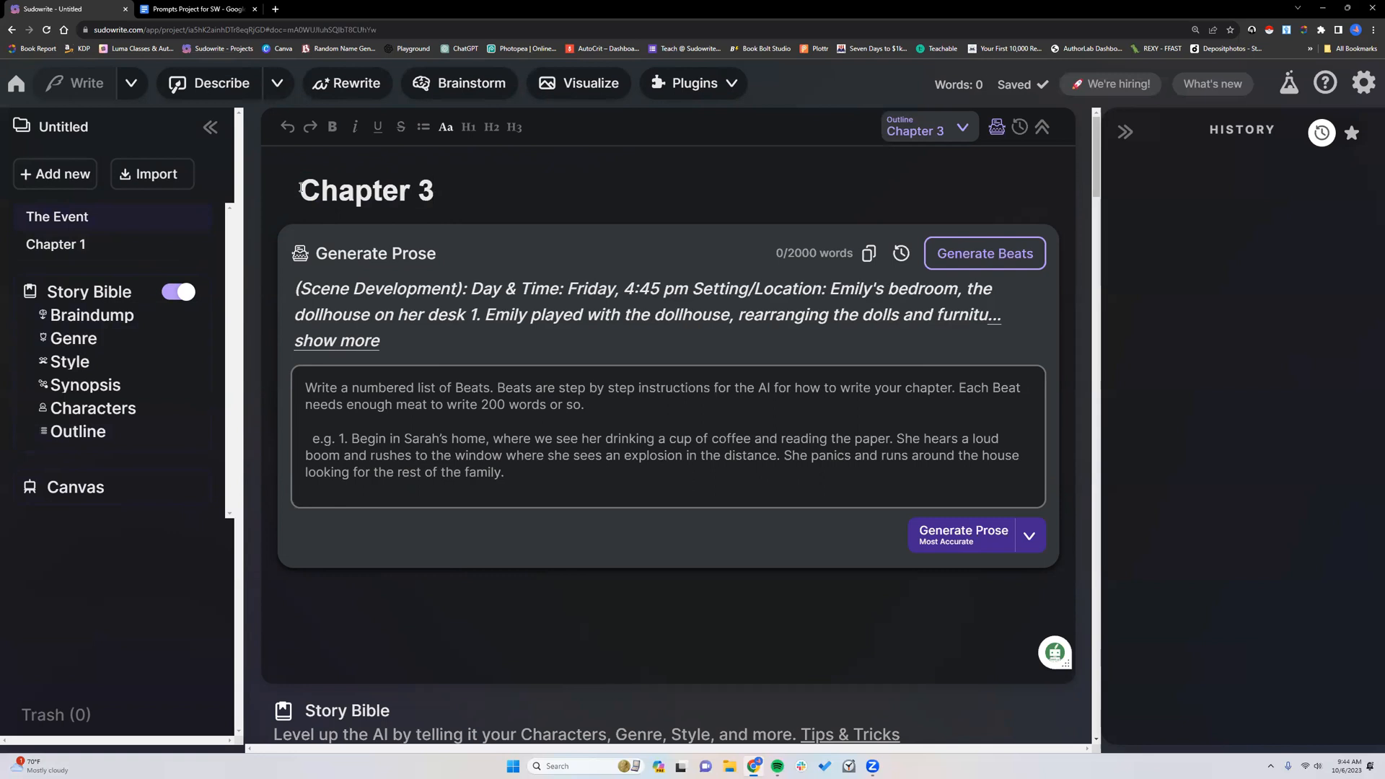
pyautogui.write(' BP')
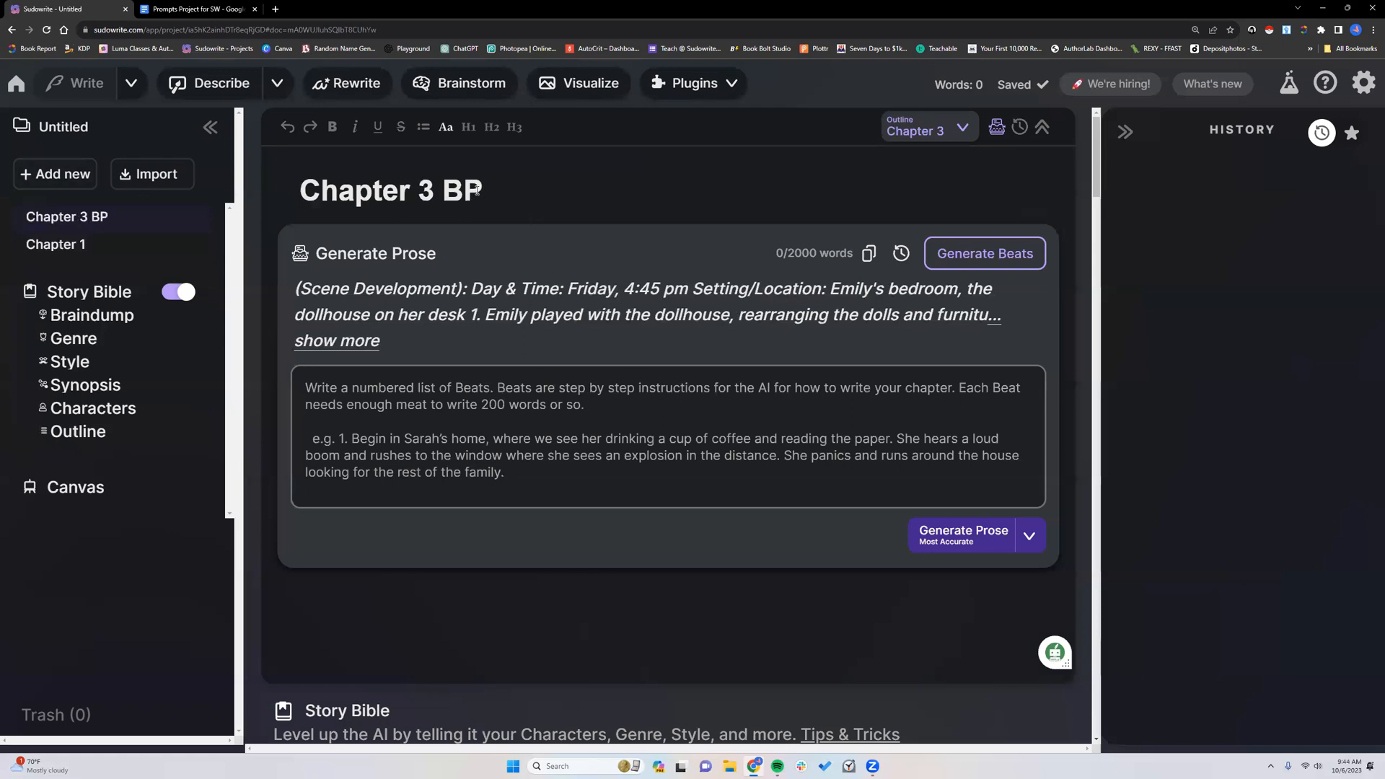
pyautogui.press('BackSpace')
pyautogui.press('BackSpace')
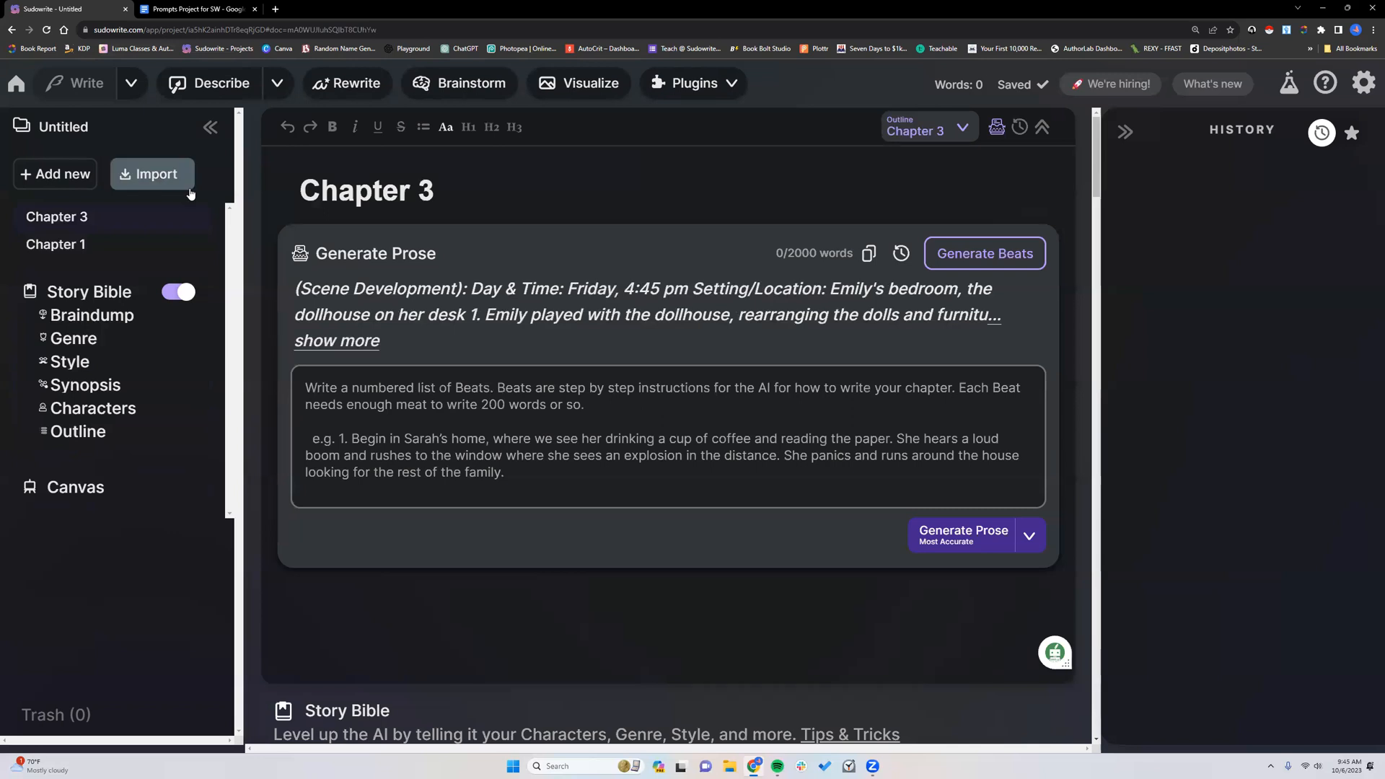
# - Switch to another account through a Google sign-in and open the "SW 201 8/13/23" project
pyautogui.click(1364, 82)
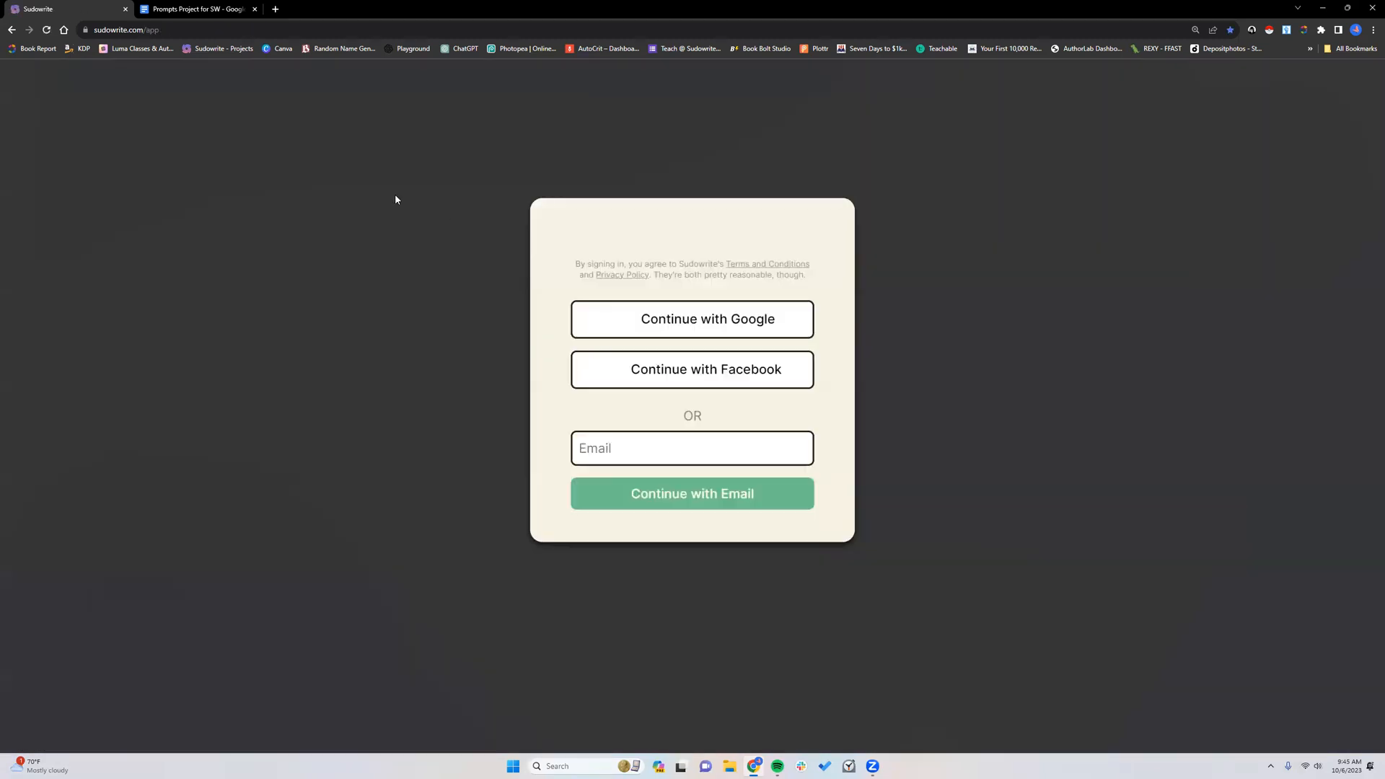
pyautogui.click(705, 320)
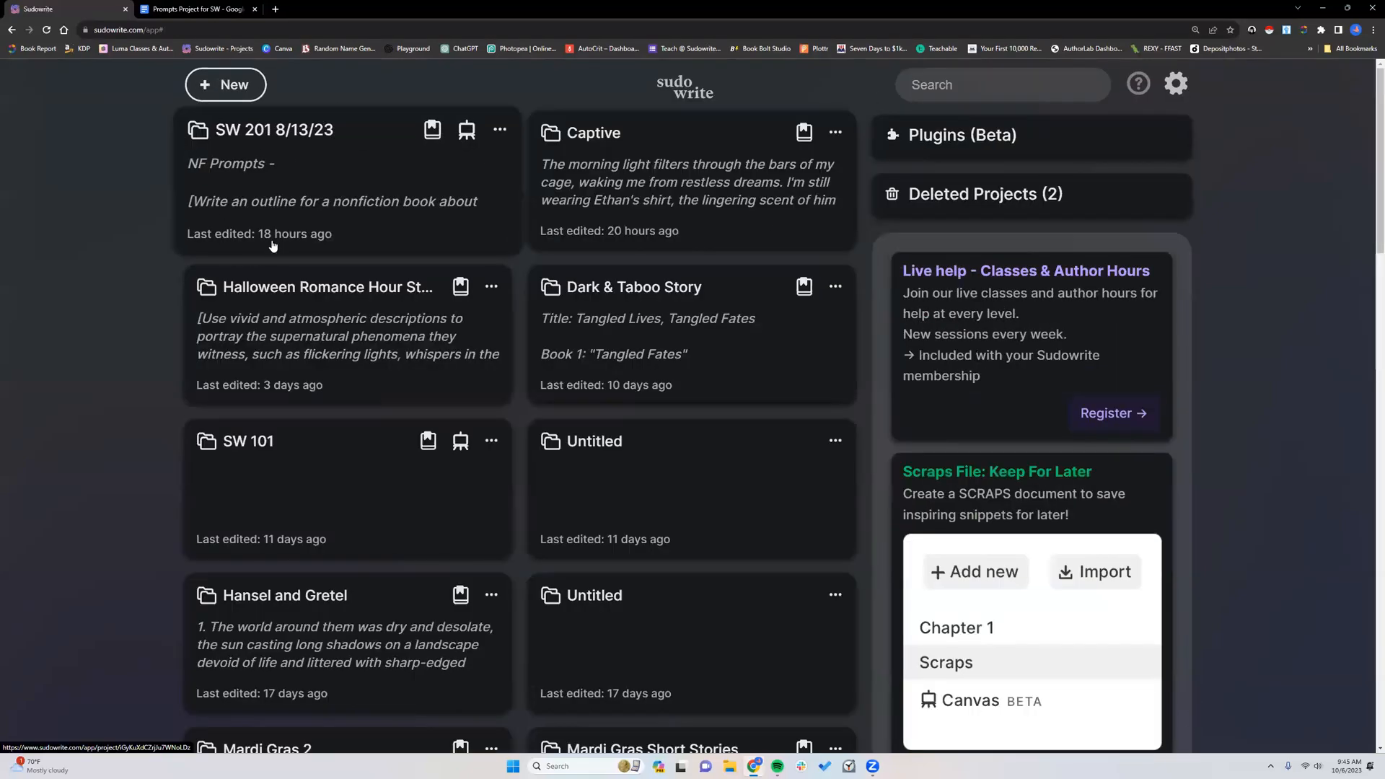
pyautogui.scroll(-1, 305, 187)
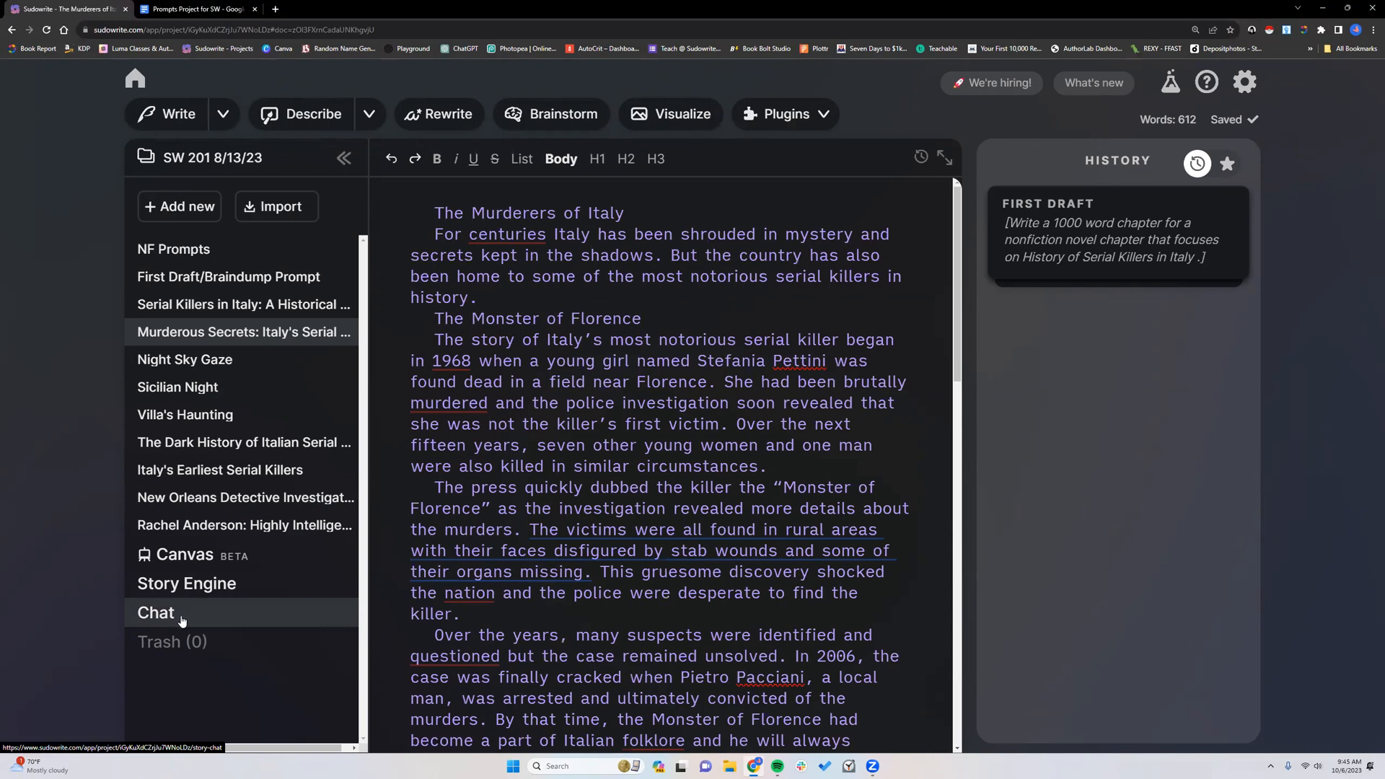
# - Open the project's Chat, examine the question about captured serial killers in Italy and the Editor's answer, and close the chat
pyautogui.click(181, 617)
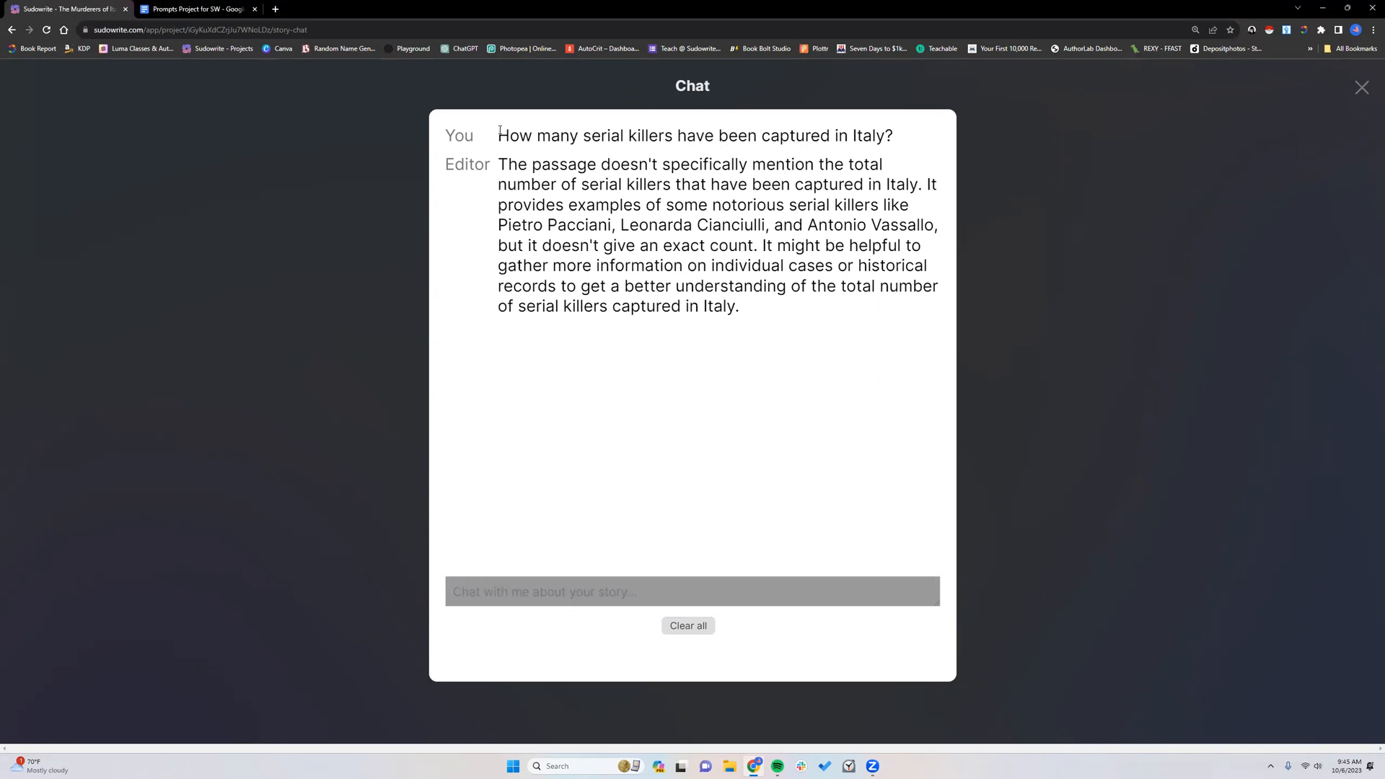
pyautogui.moveTo(499, 135); pyautogui.dragTo(896, 135)
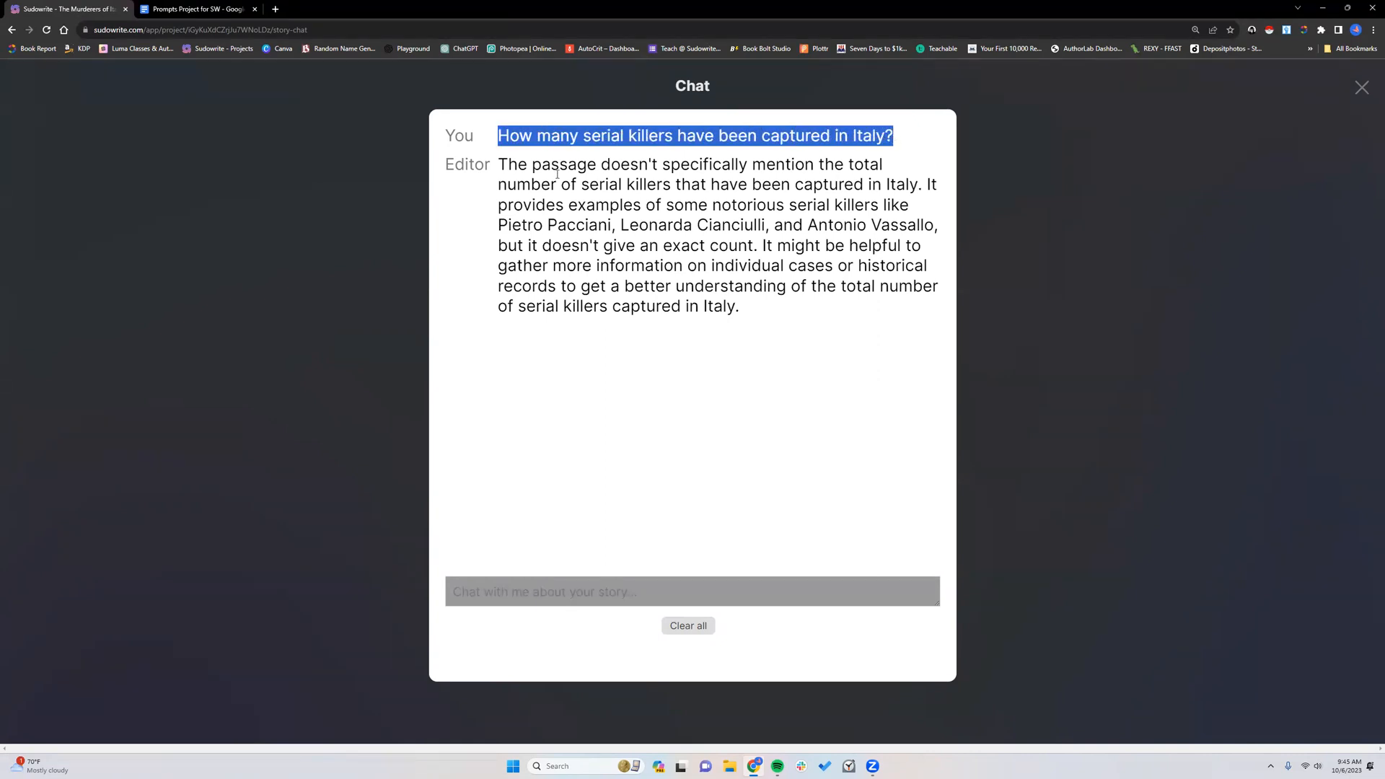
pyautogui.click(500, 161)
pyautogui.moveTo(501, 160); pyautogui.dragTo(751, 309)
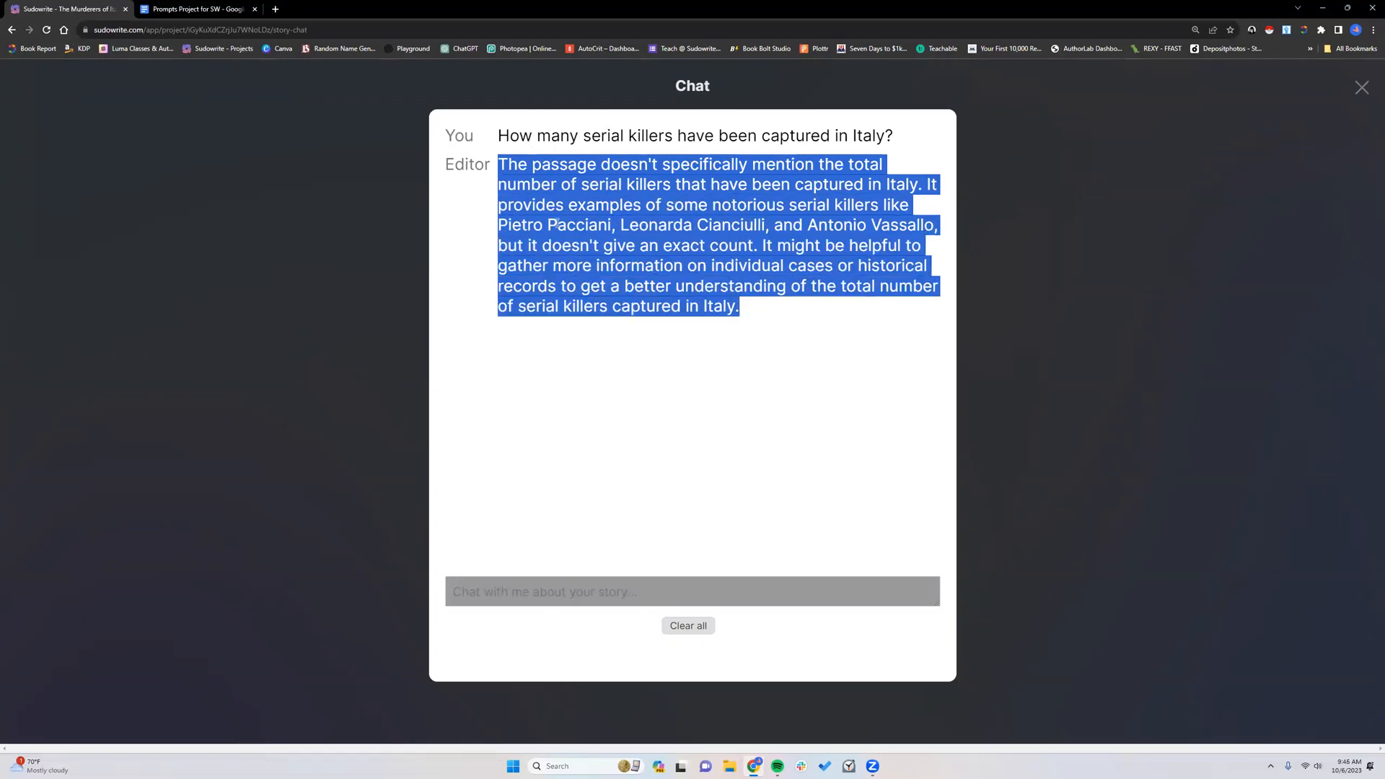
pyautogui.click(813, 494)
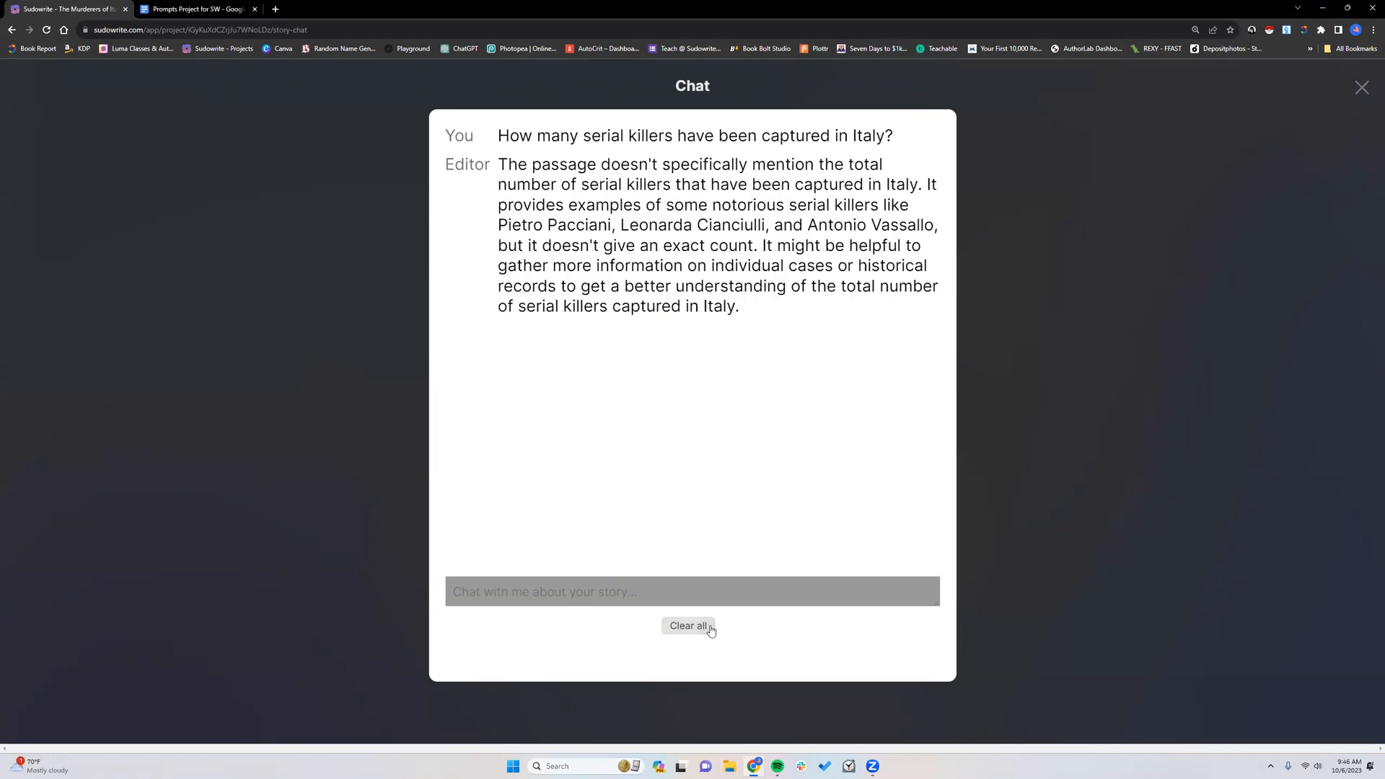
pyautogui.click(1360, 88)
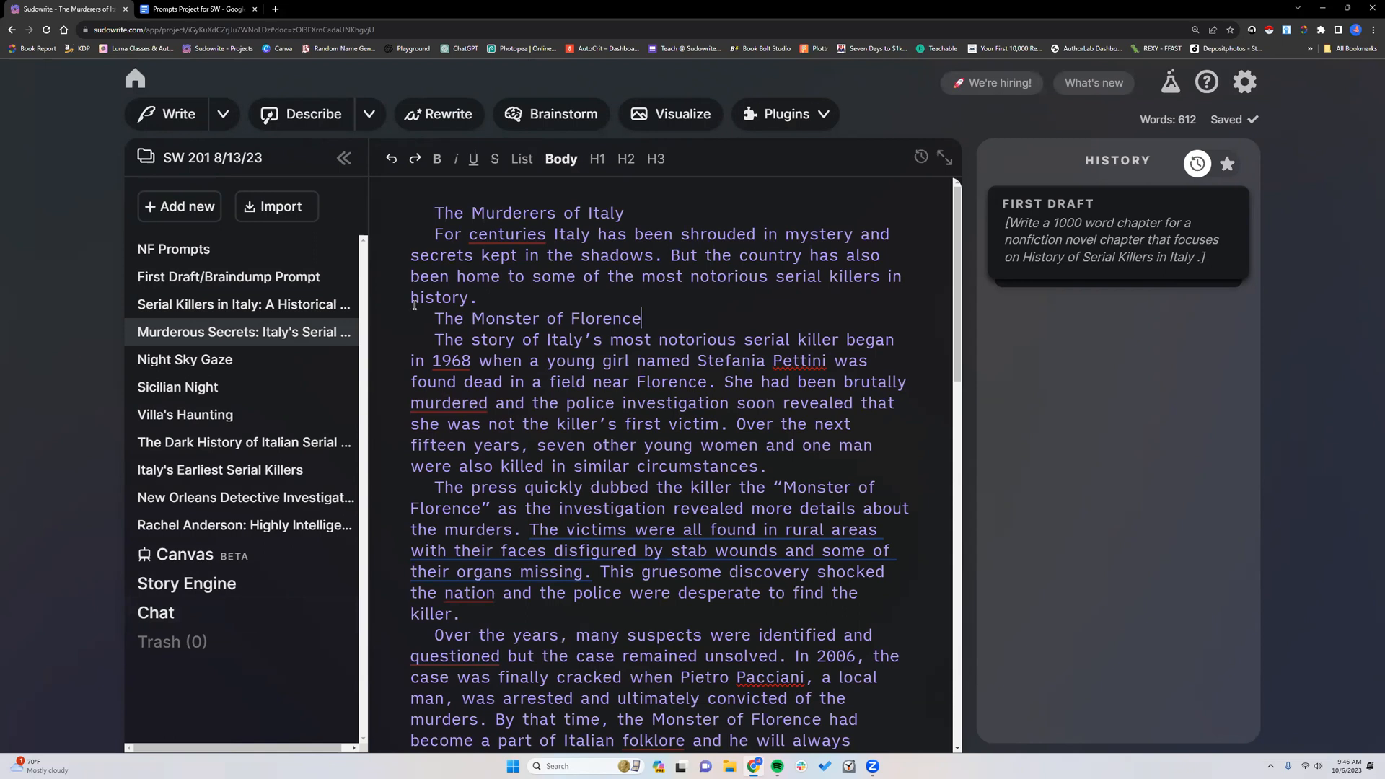
# - Log out of the account and close the Sudowrite tab and the browser window
pyautogui.click(1244, 82)
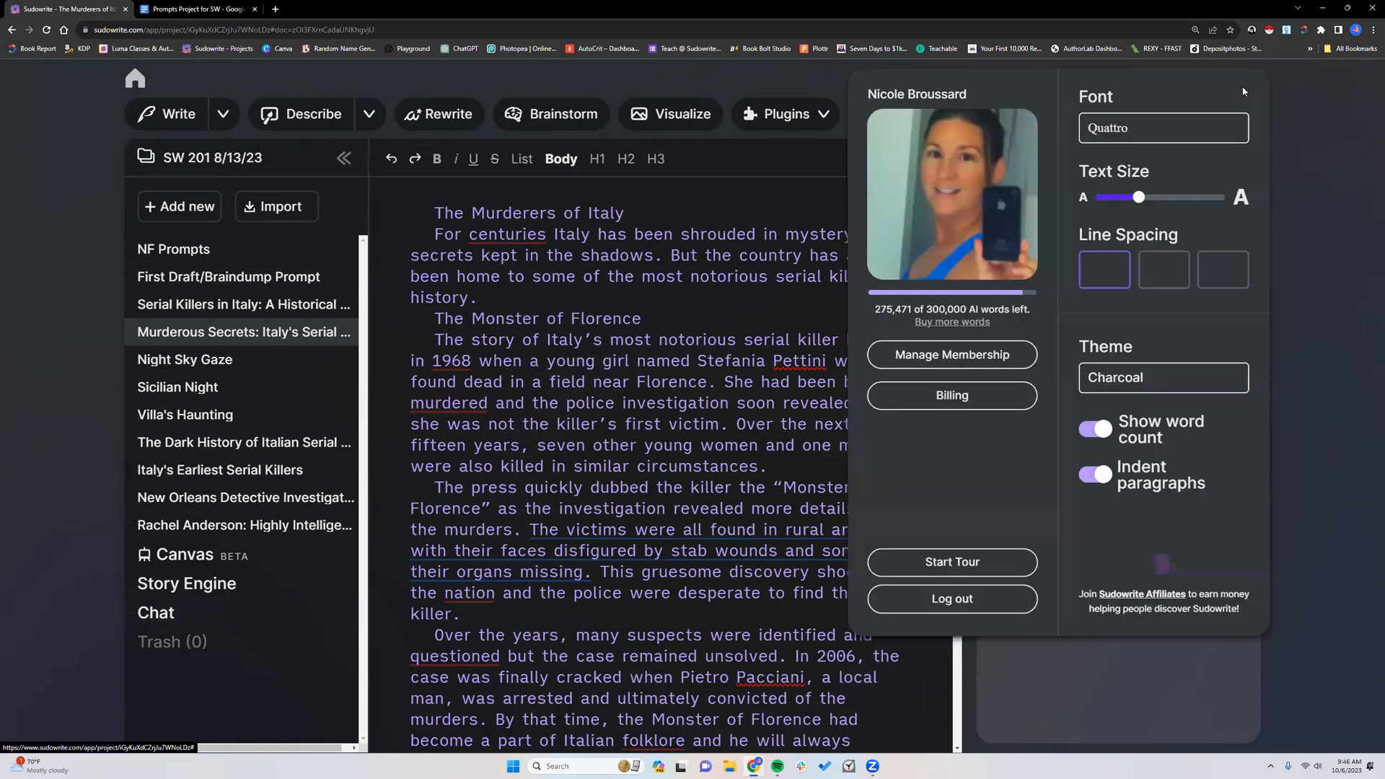
pyautogui.click(985, 600)
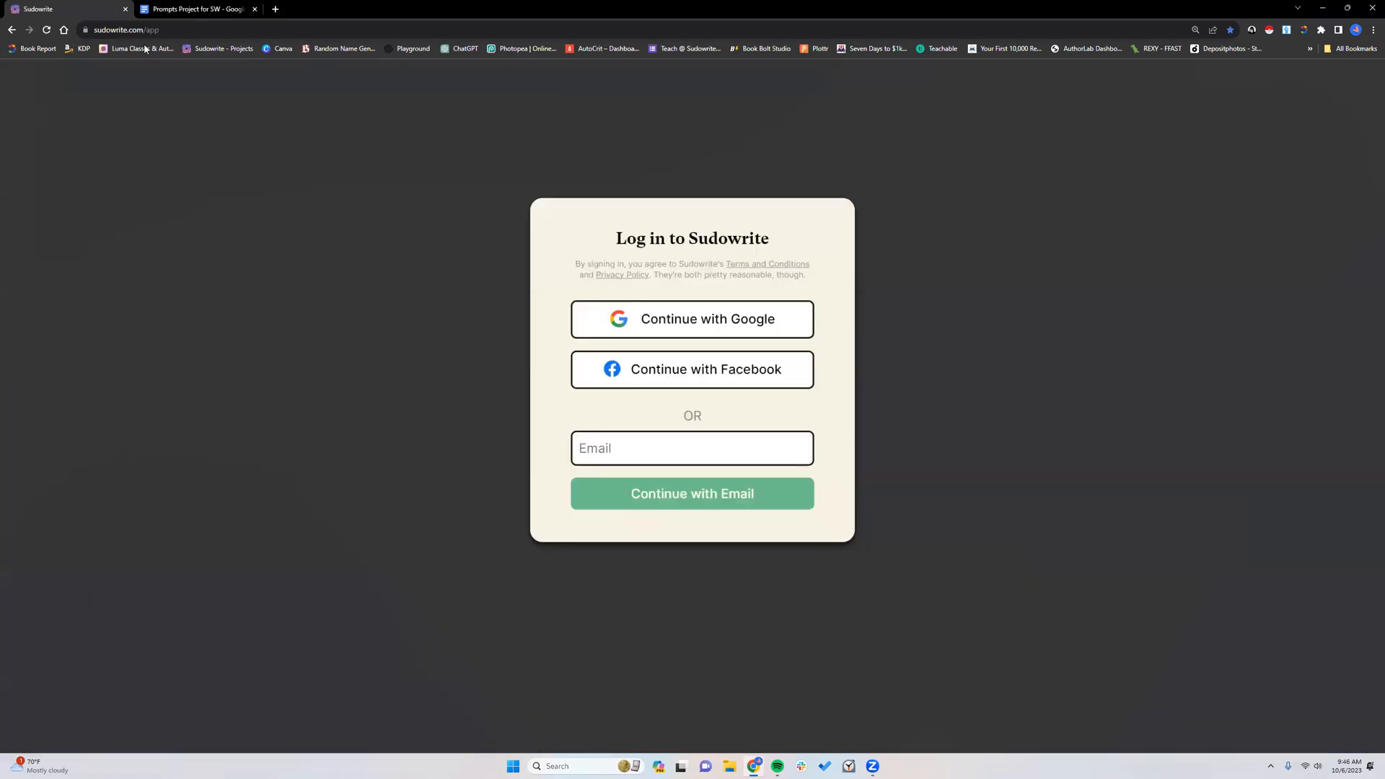
pyautogui.click(126, 9)
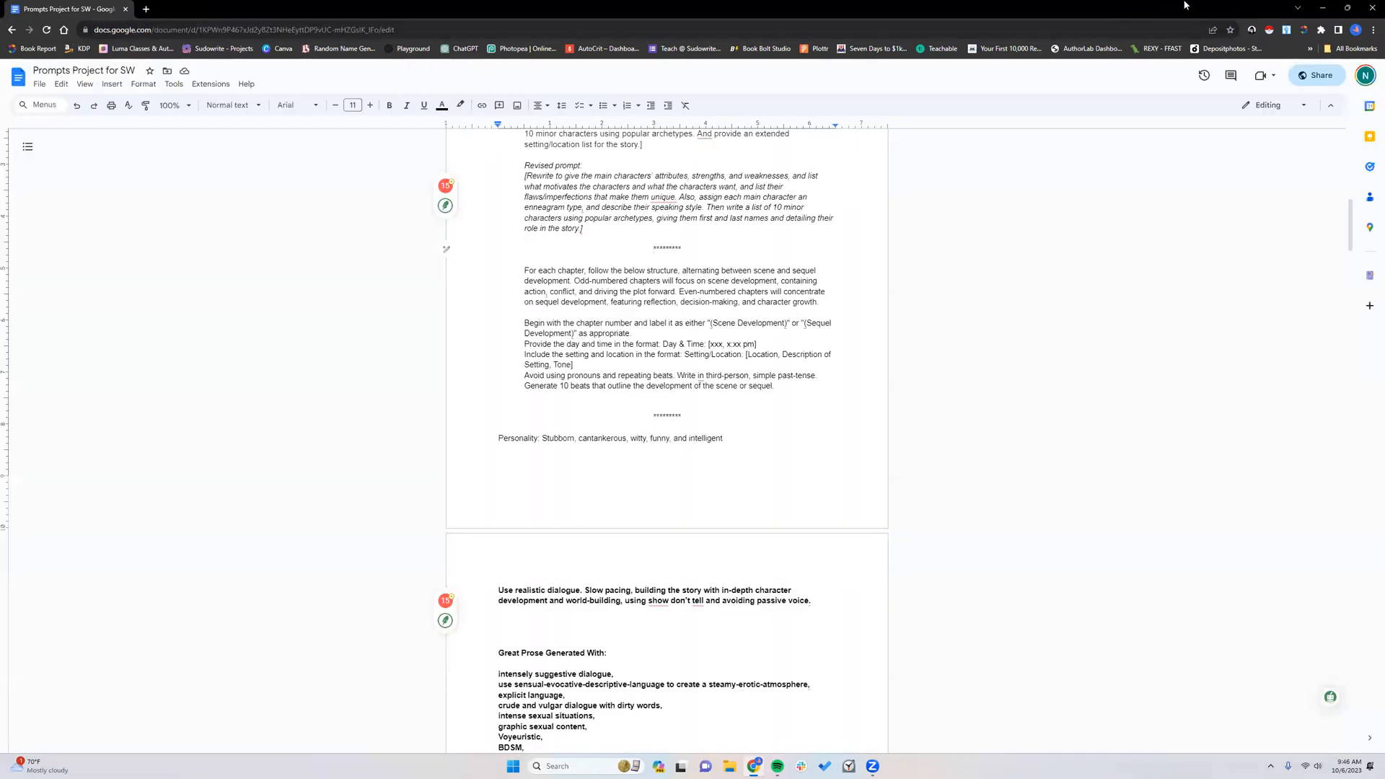
pyautogui.click(1370, 6)
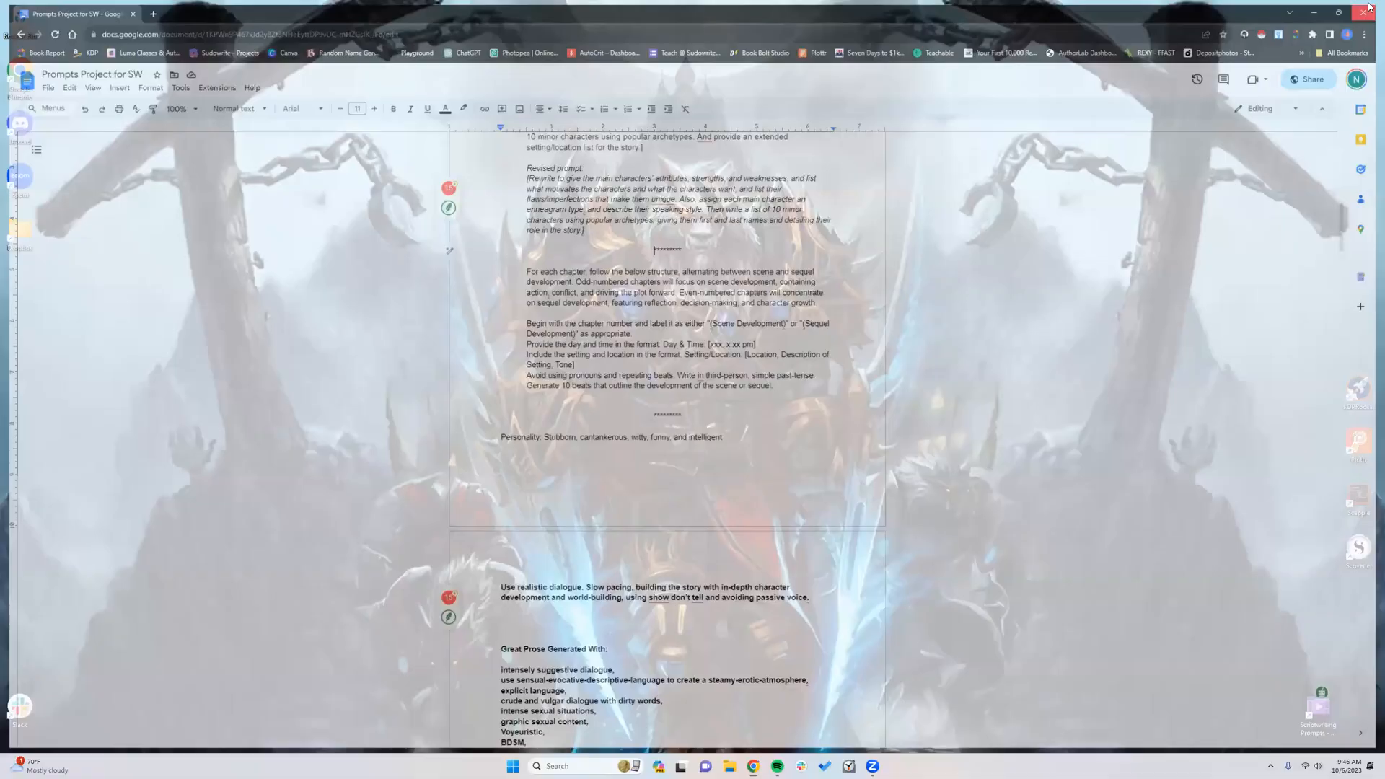